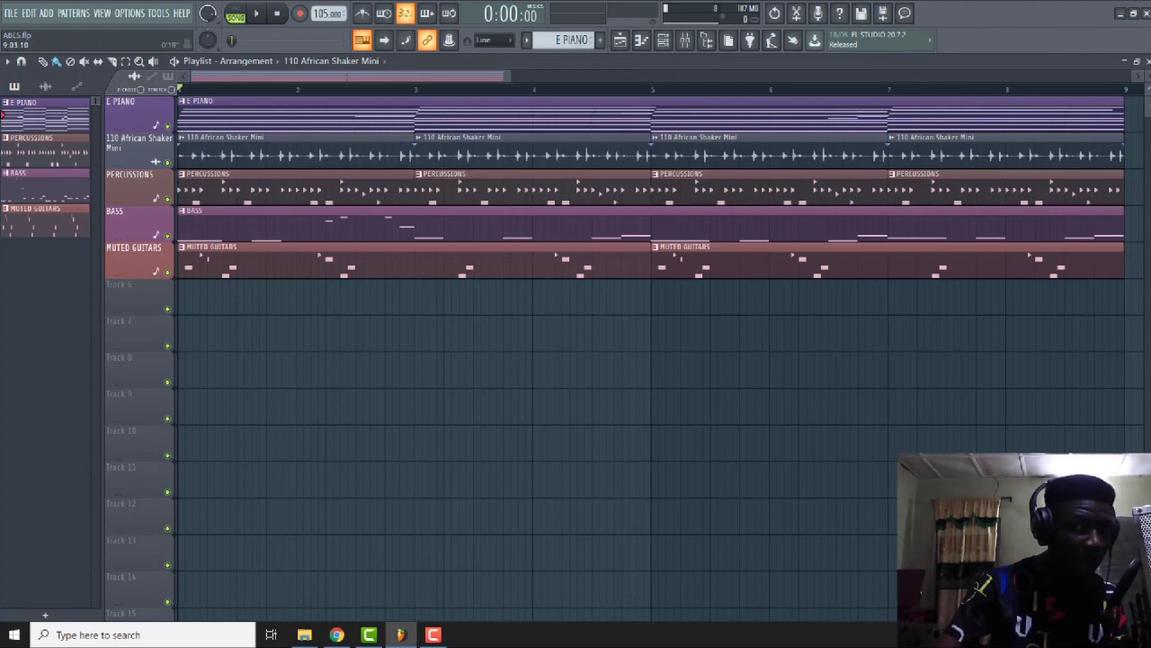
Play the loop and check the channels of the E PIANO pattern in the channel rack.
scroll(630, 270, up, 3)
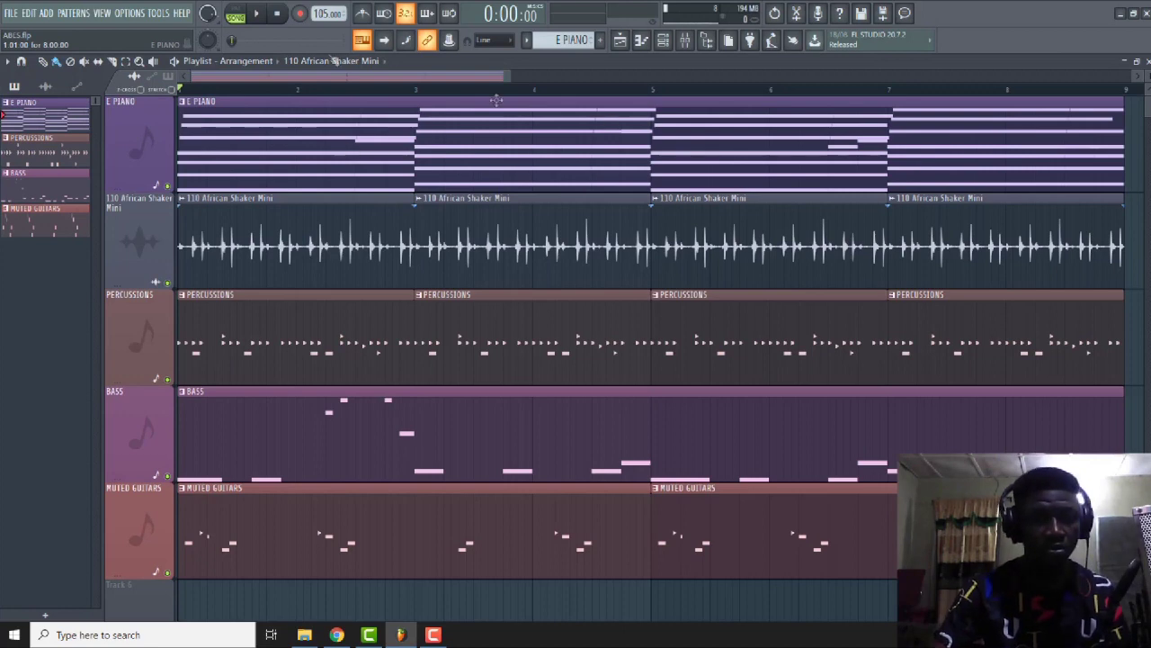
click(252, 15)
click(255, 15)
click(664, 41)
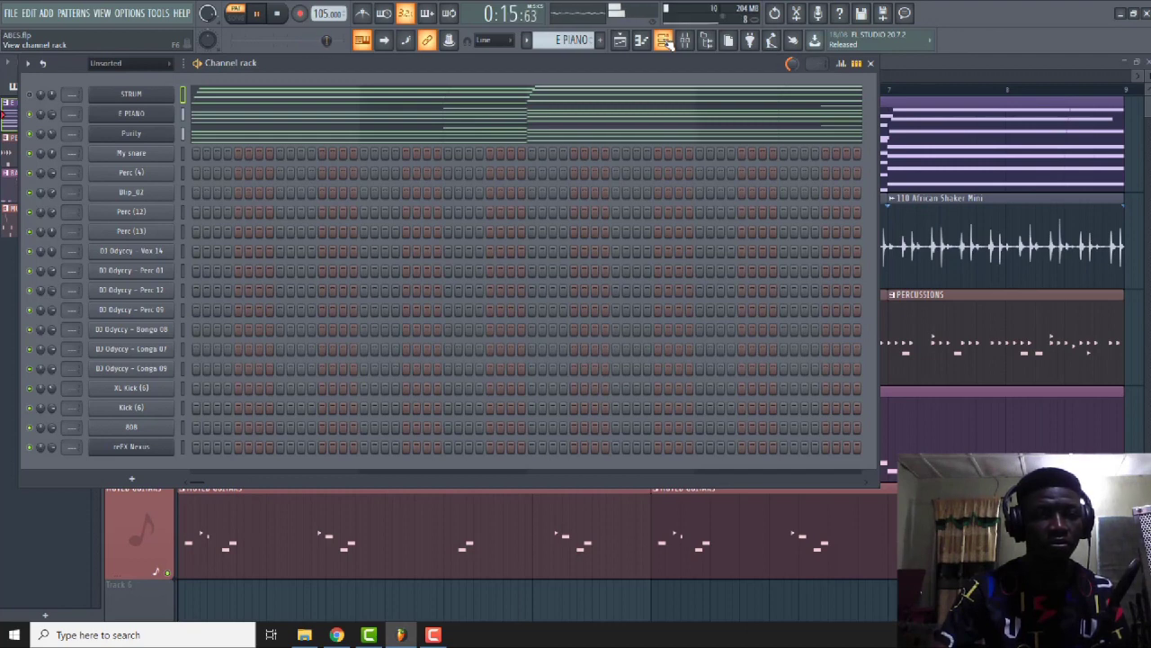
click(621, 41)
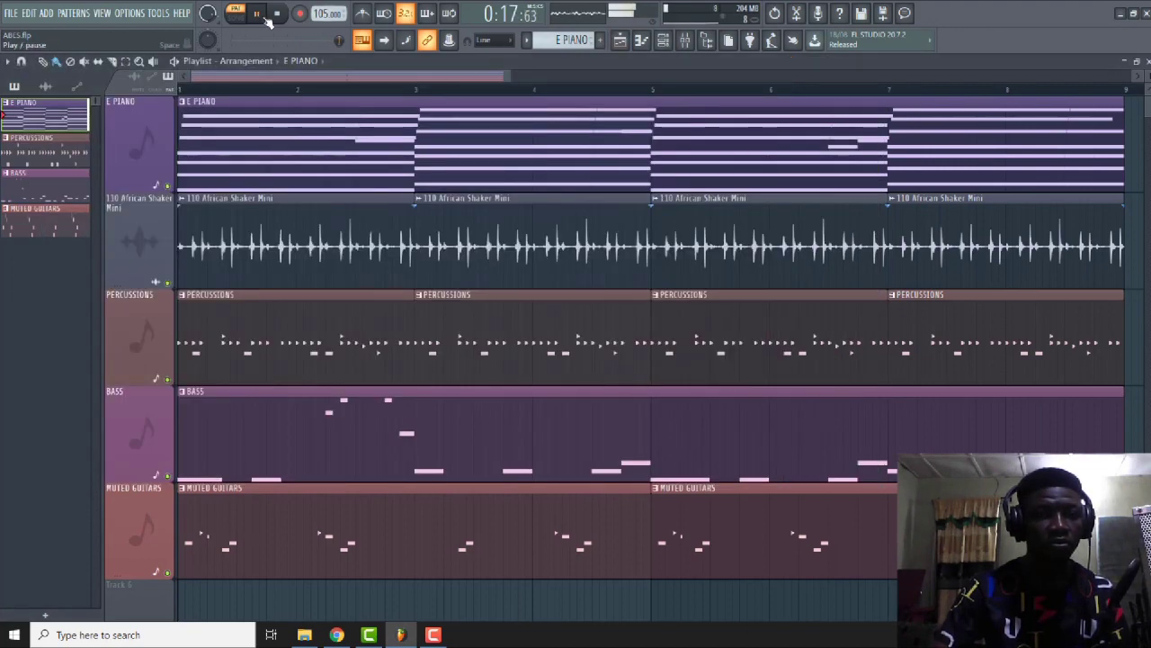
key(space)
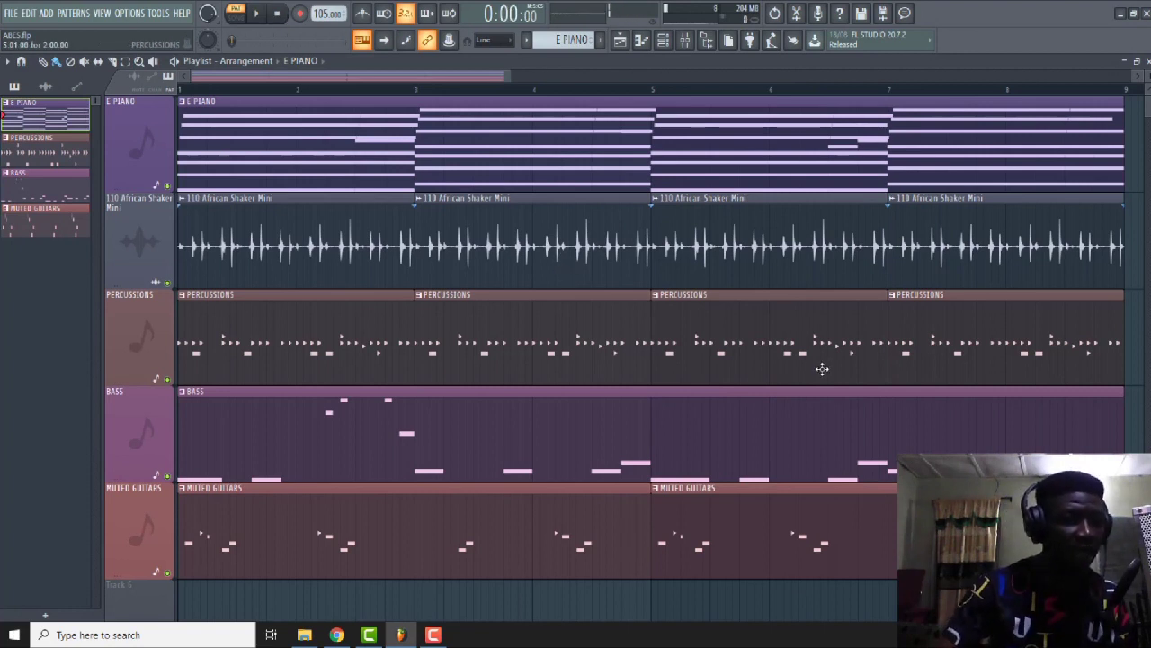
Leave only the E PIANO and 110 African Shaker Mini tracks audible and play the song.
right_click(167, 186)
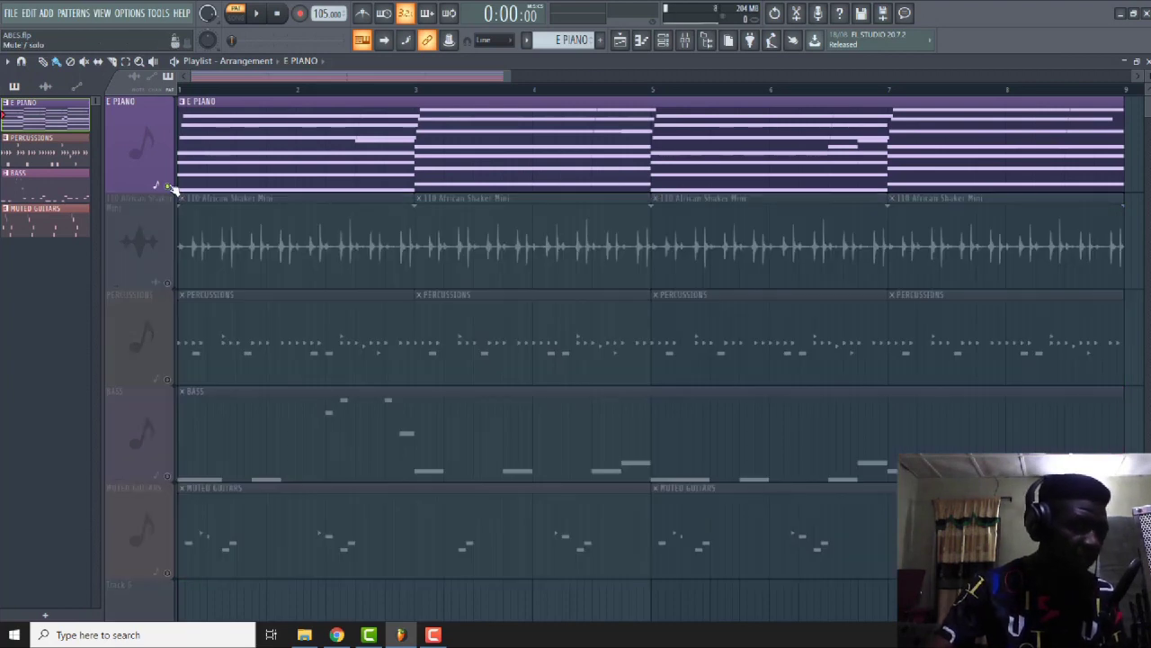
click(167, 282)
click(236, 13)
click(256, 12)
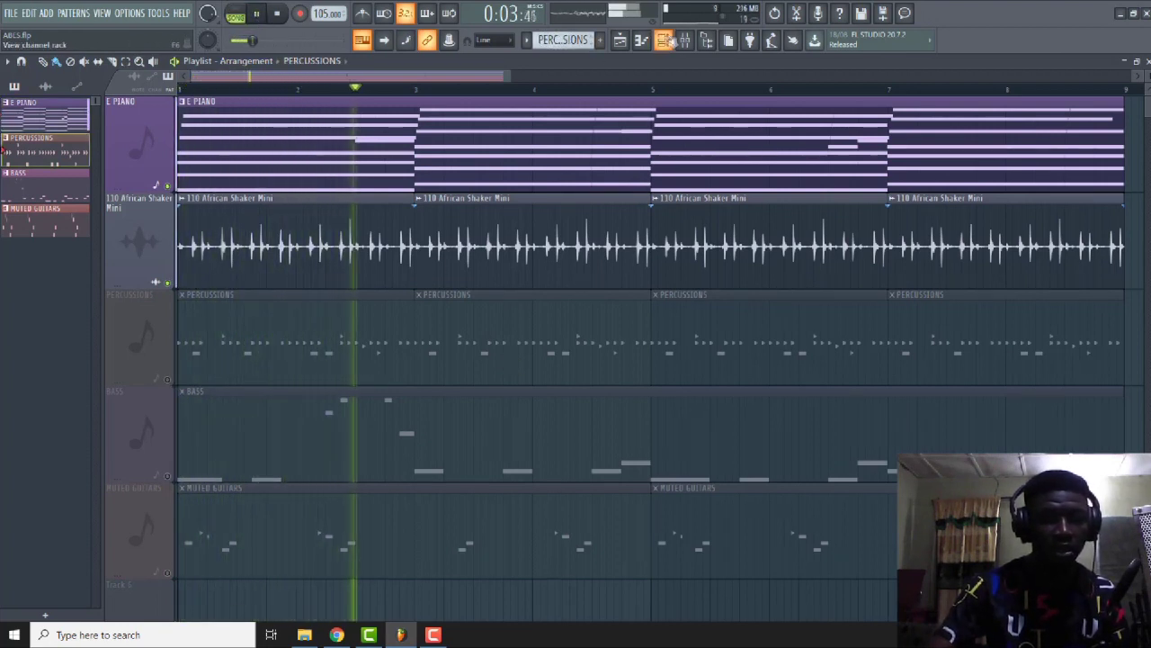
Stop playback and cut the XL Kick (6) and Kick (6) steps out of the PERCUSSIONS pattern.
double_click(516, 366)
click(256, 13)
click(236, 12)
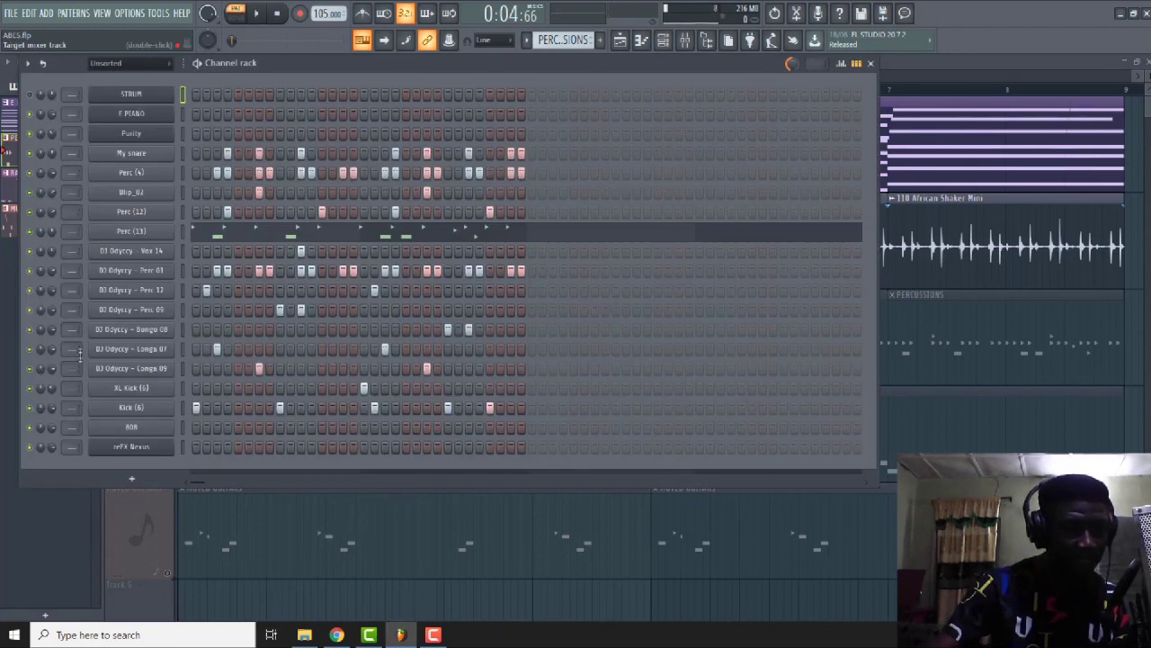
click(182, 388)
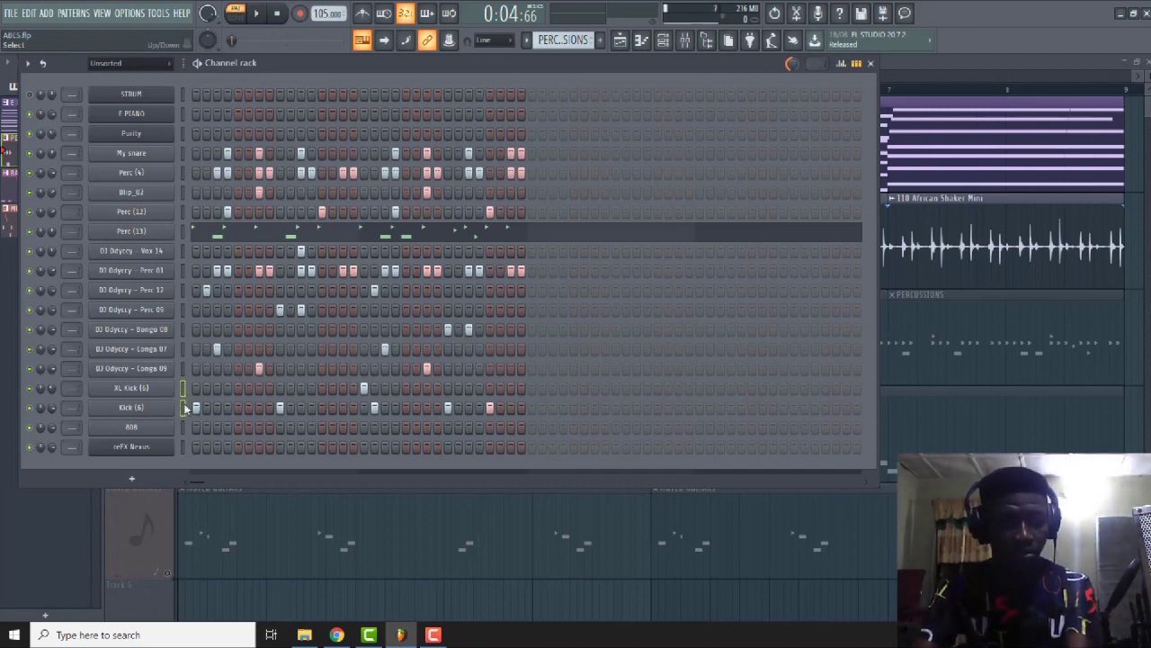
ctrl+click(183, 408)
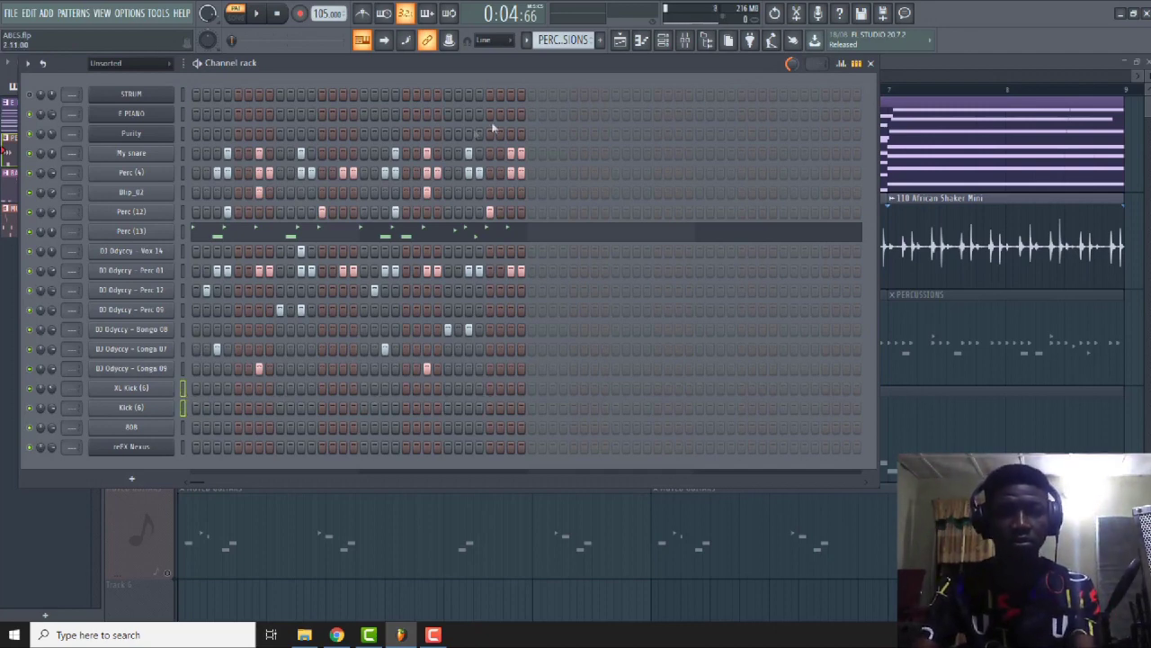
Create a new pattern named KICK and paste the cut kick steps into it.
click(600, 42)
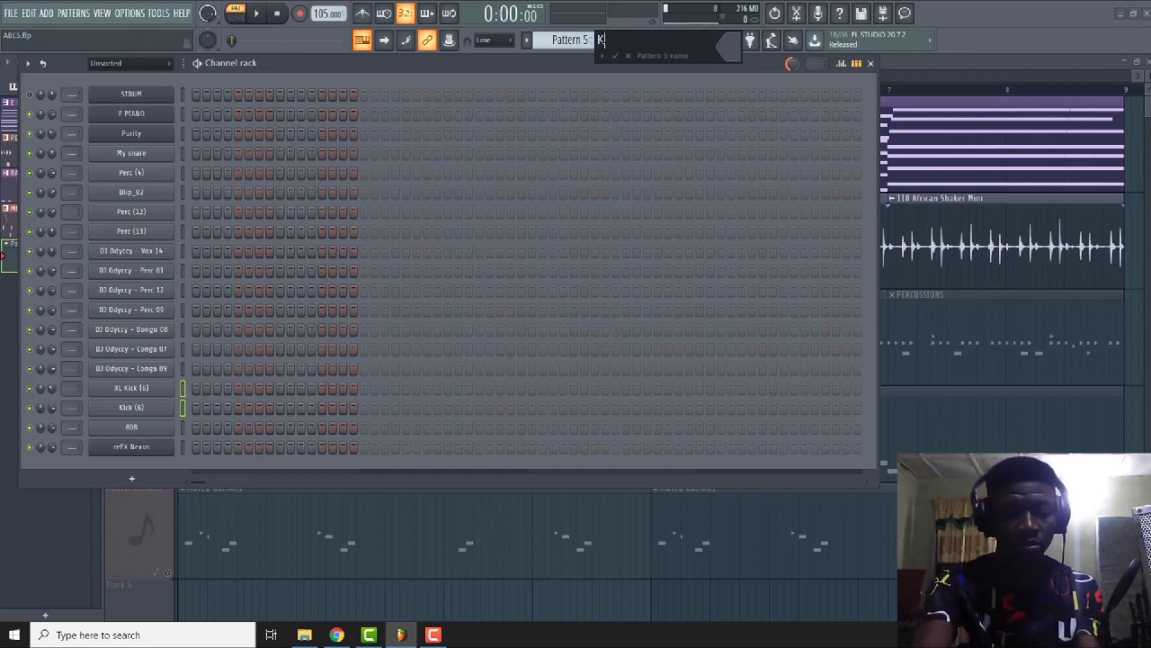
key(Return)
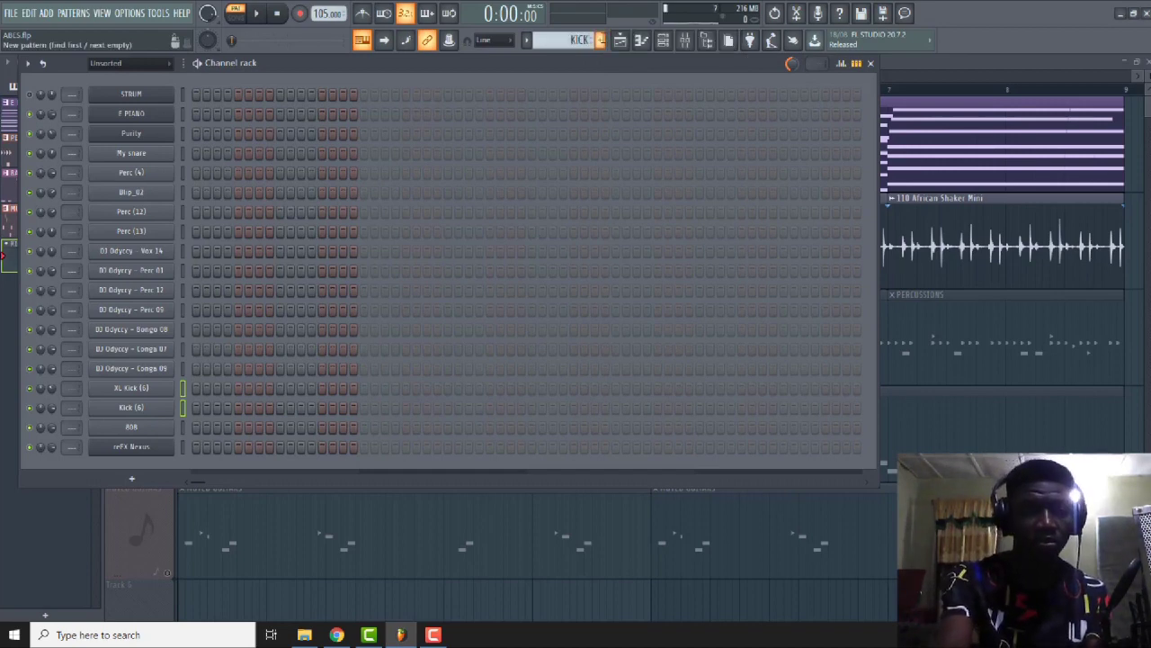
key(ctrl+v)
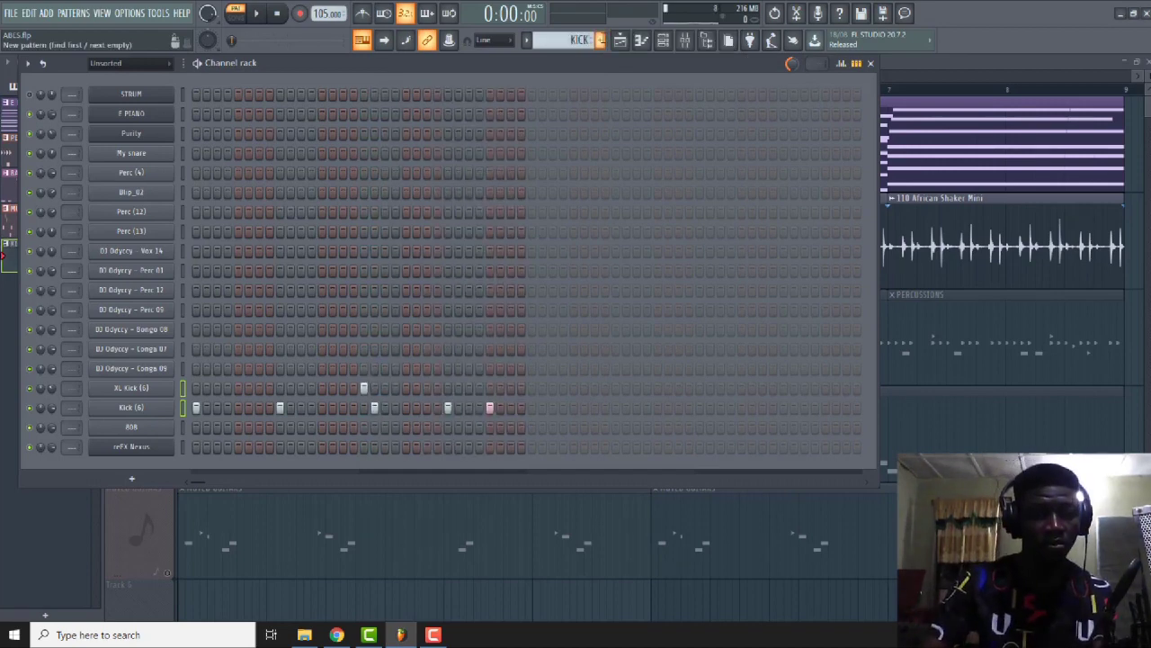
Unmute the PERCUSSIONS track in the playlist and recolour the KICK pattern green.
click(622, 42)
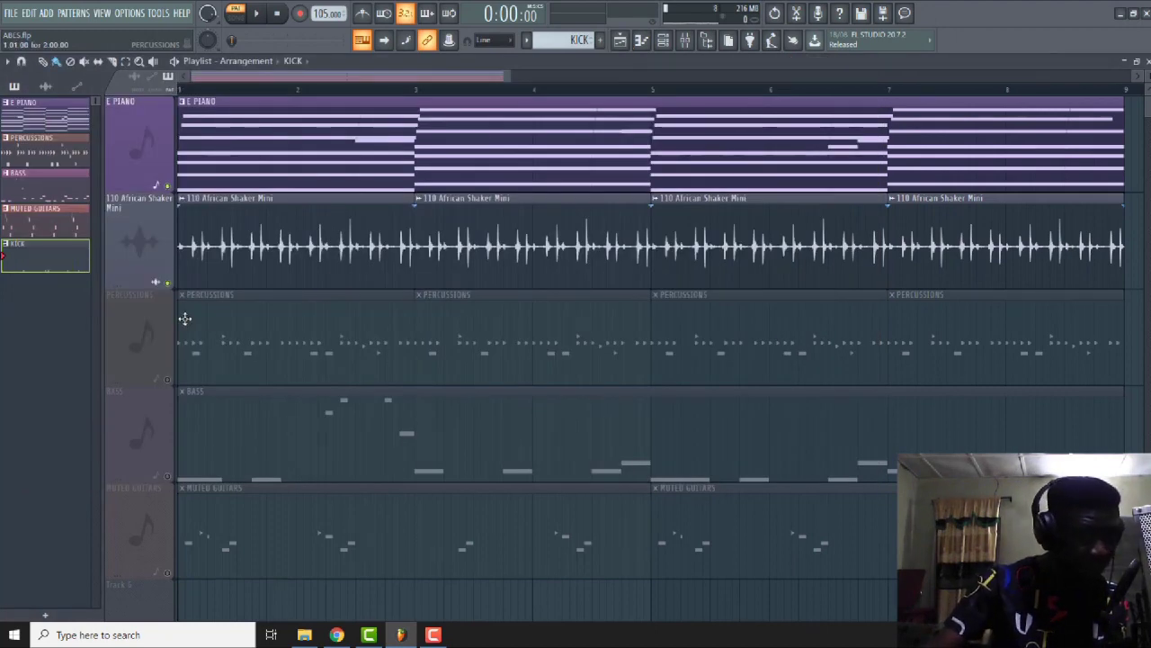
click(168, 379)
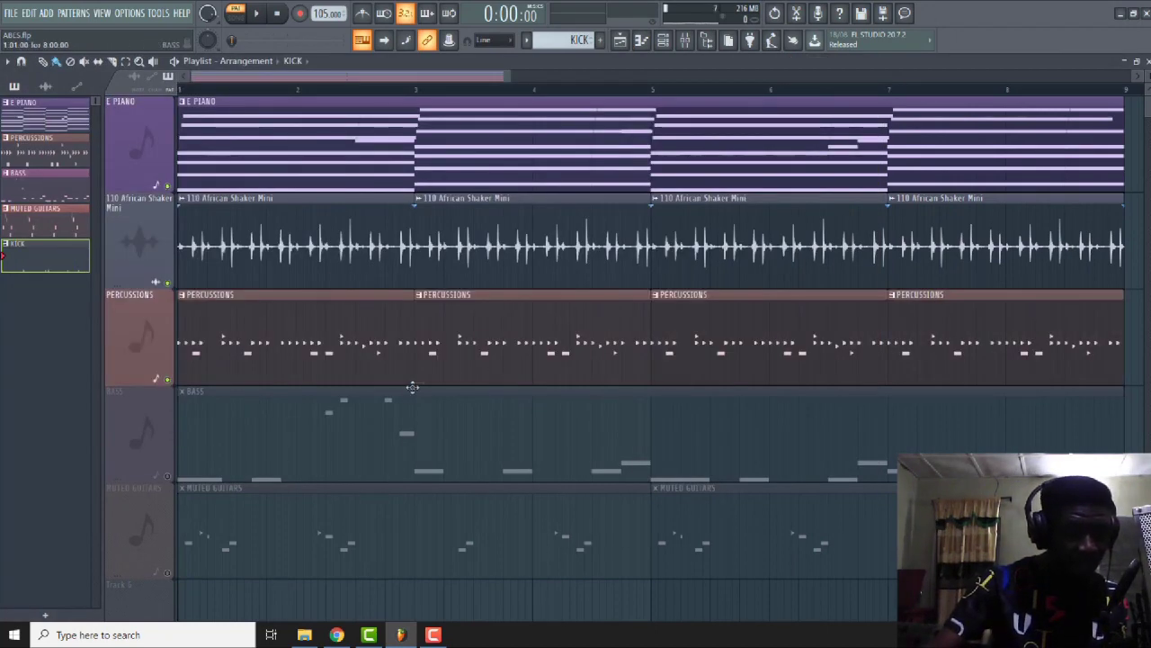
right_click(67, 254)
click(102, 325)
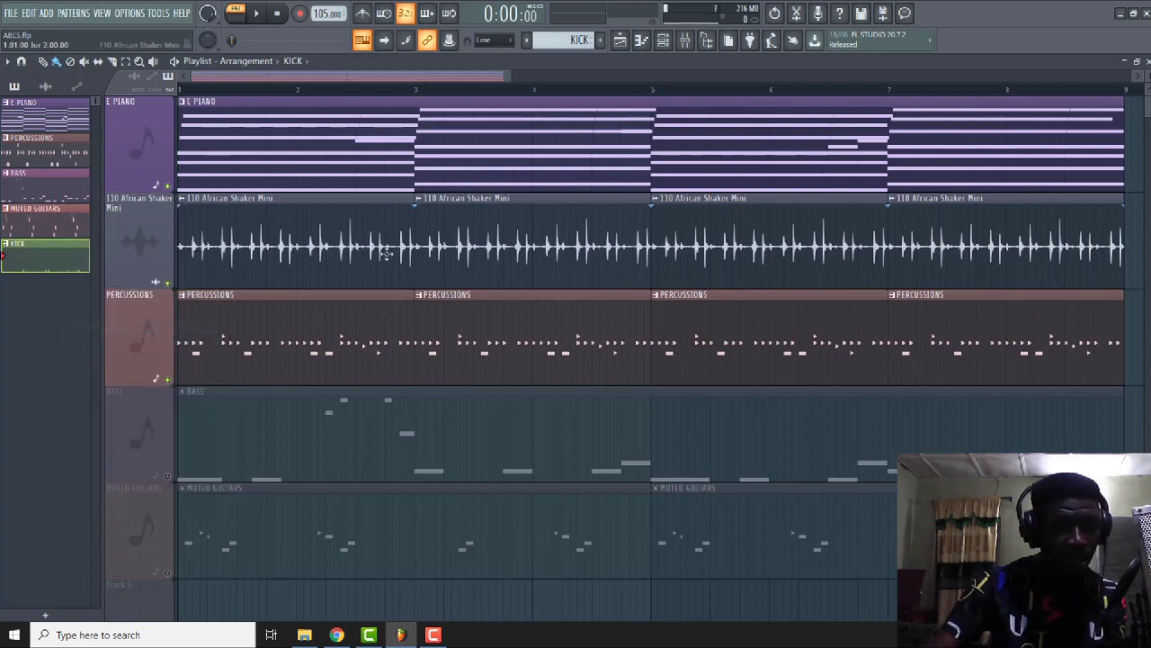
Play the song with the piano, shaker and percussion tracks and inspect the arrangement beyond bar 9.
click(237, 15)
click(258, 13)
drag(504, 78, 802, 80)
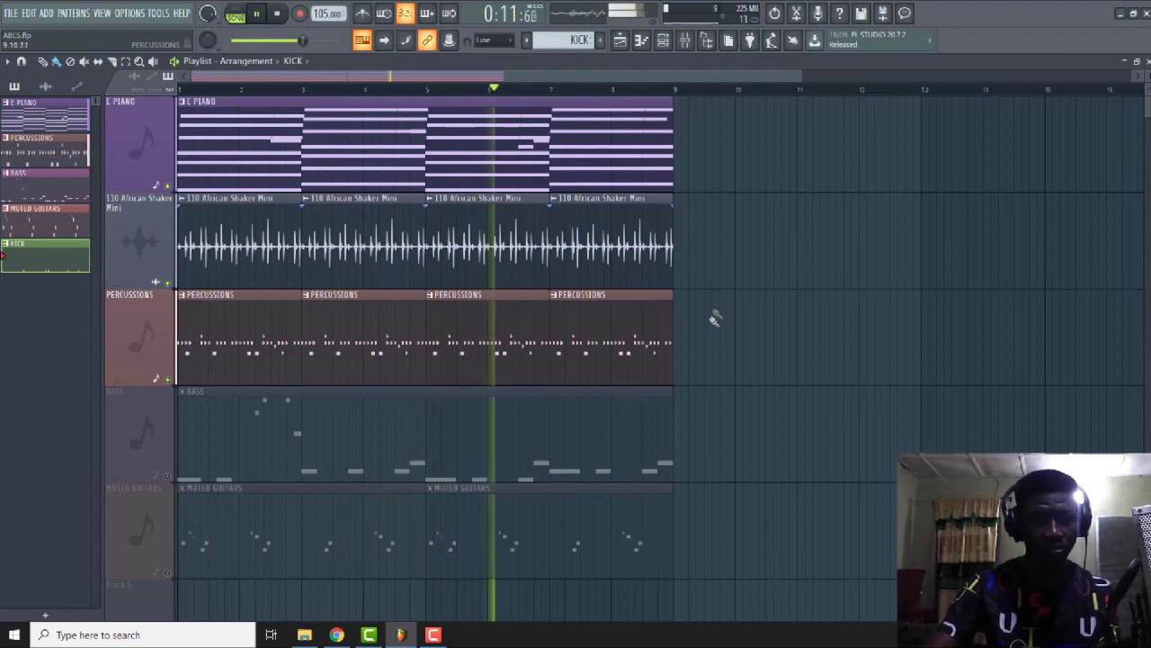
scroll(722, 427, down, 3)
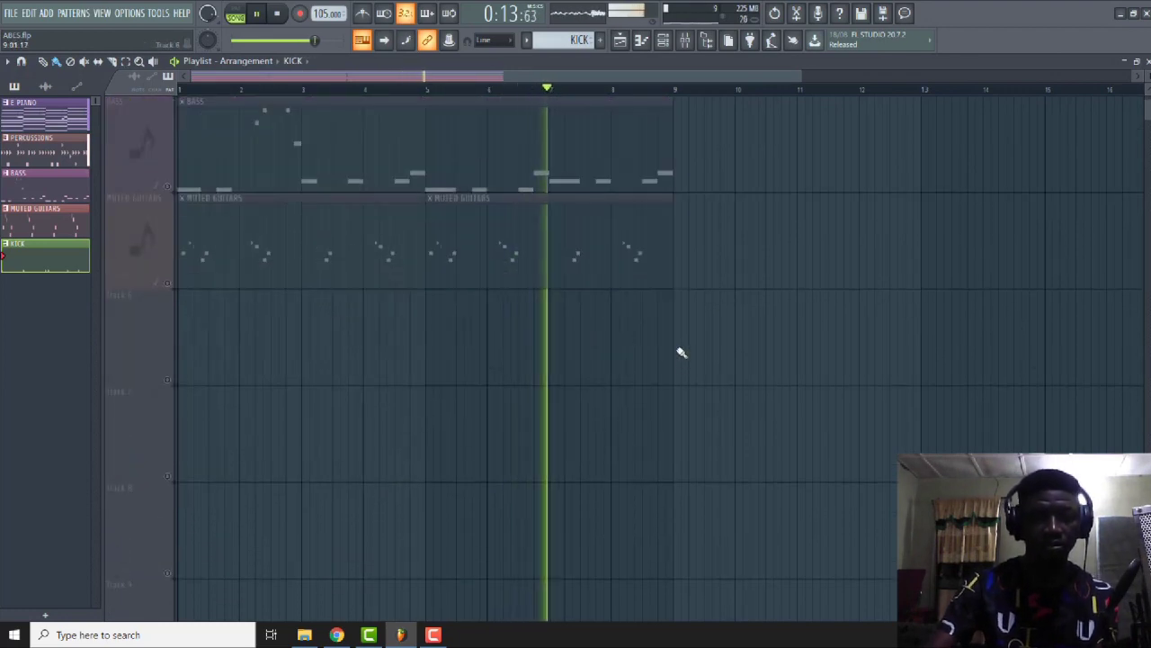
scroll(684, 346, up, 3)
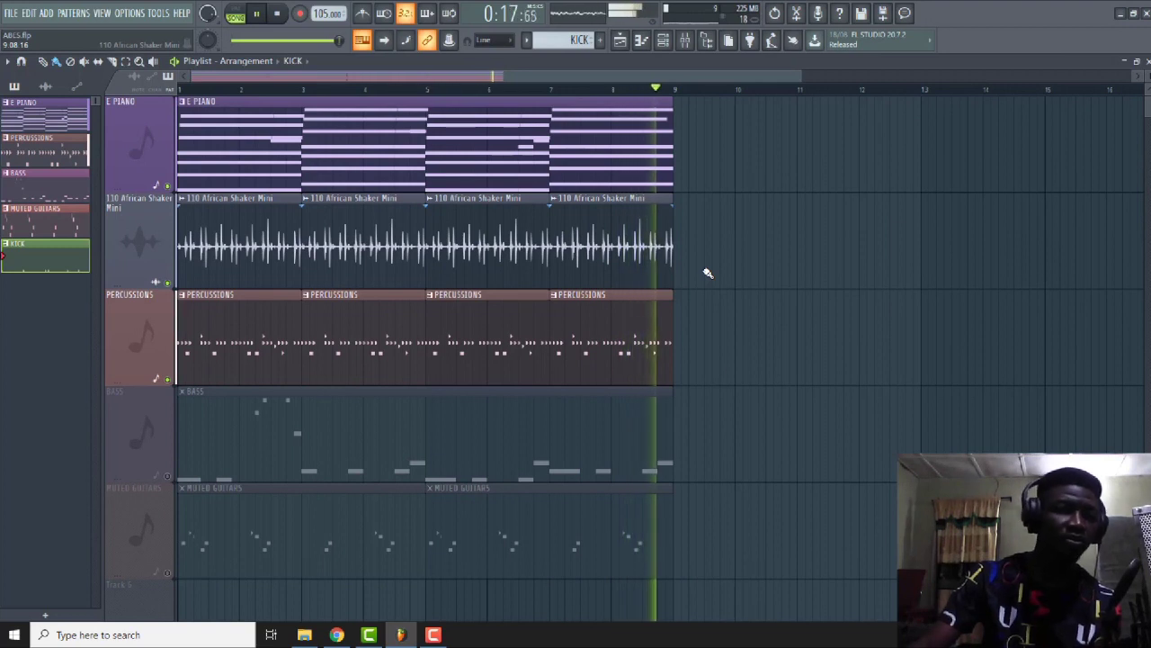
key(space)
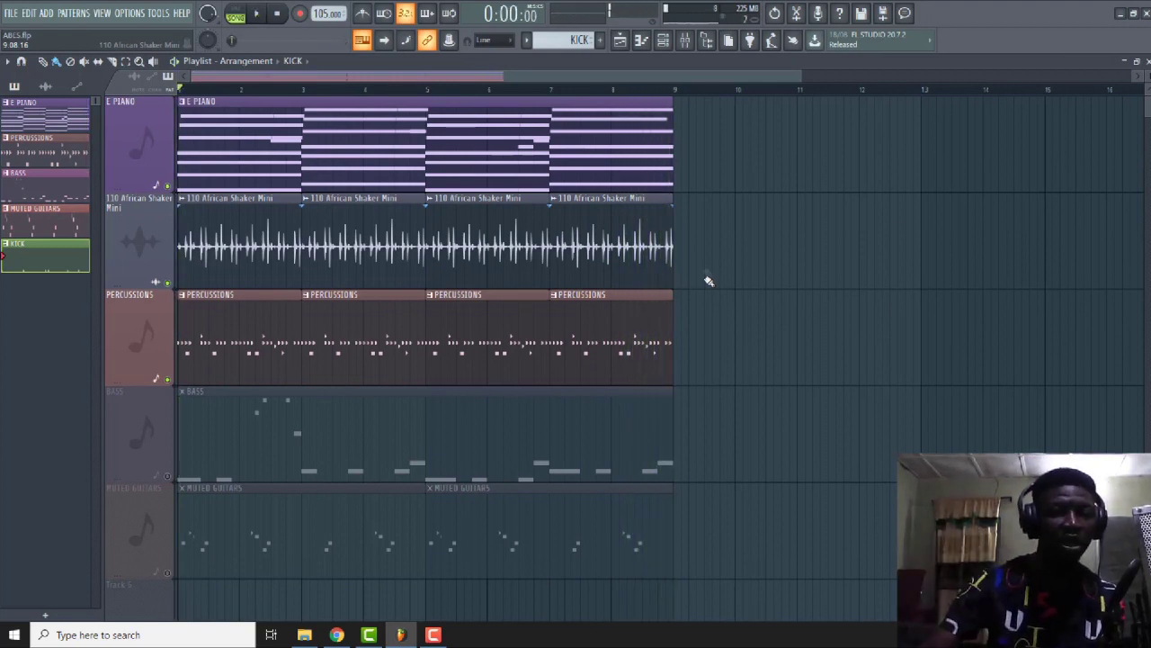
Add a time marker named INTRO at the start of the song.
click(18, 65)
mouse_move(63, 167)
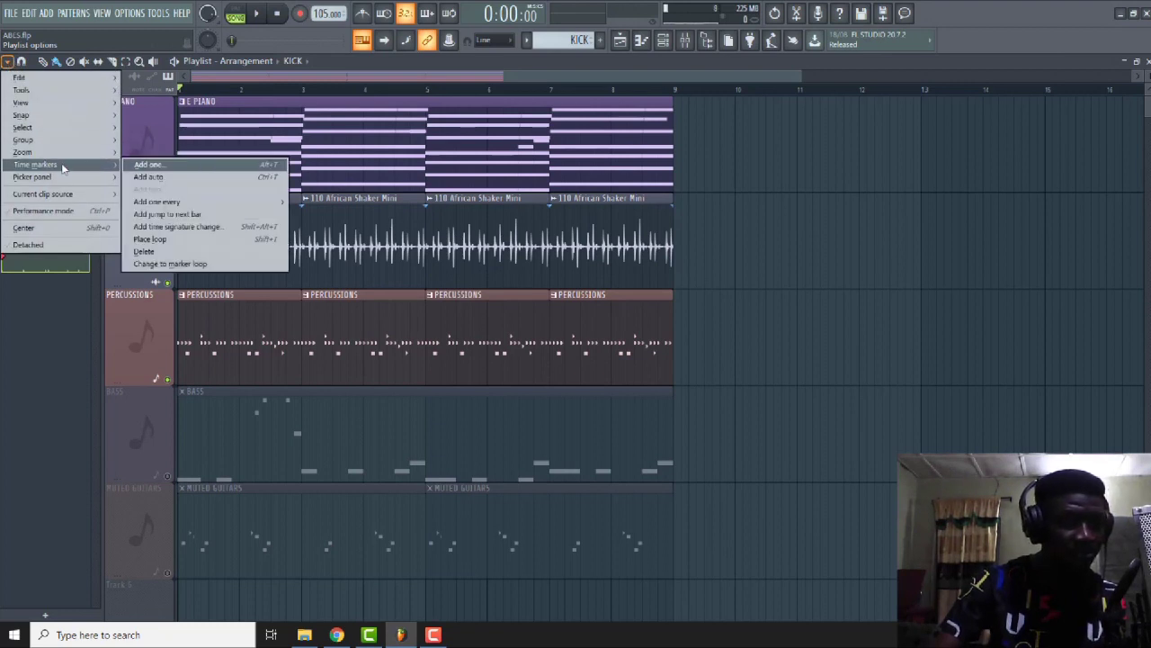
click(151, 167)
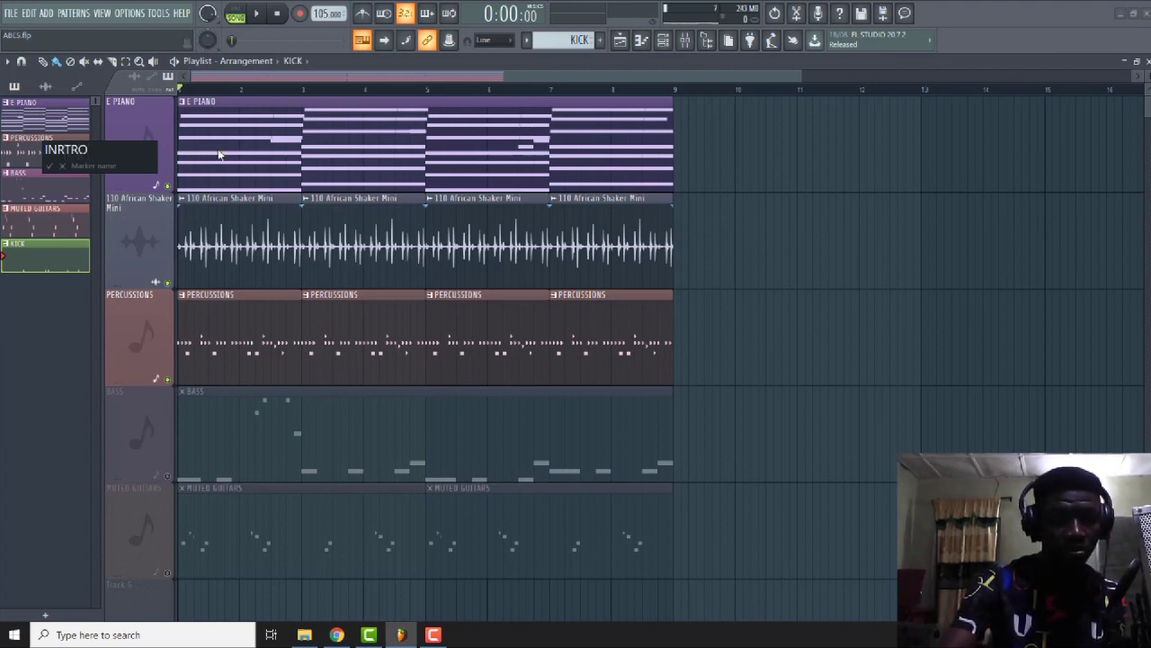
text(INRTRO)
key(BackSpace)
key(BackSpace)
key(BackSpace)
key(BackSpace)
text(TRO)
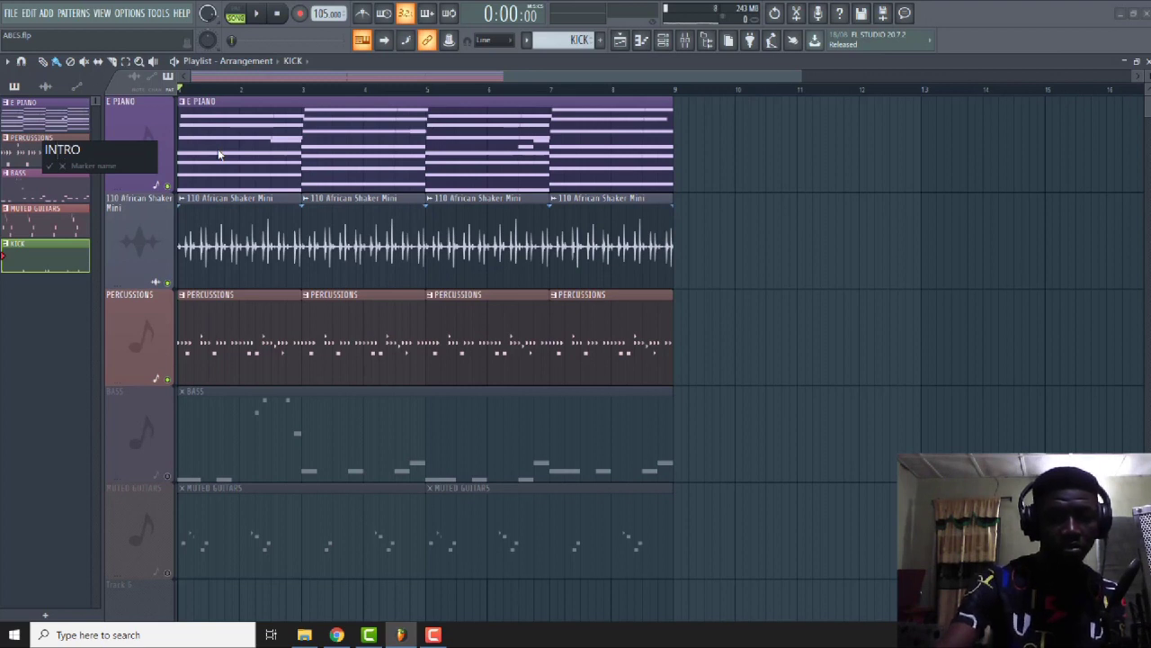
key(Return)
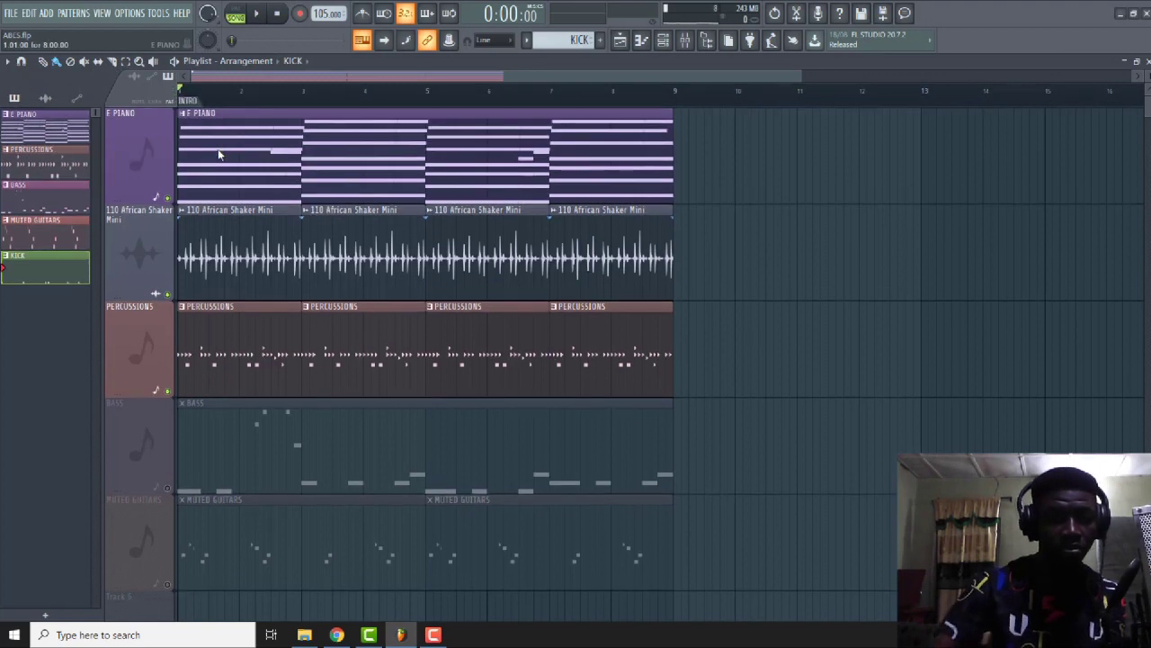
Add a time marker named VERSE 1 at bar 9, where the existing clips end.
right_click(681, 106)
click(687, 105)
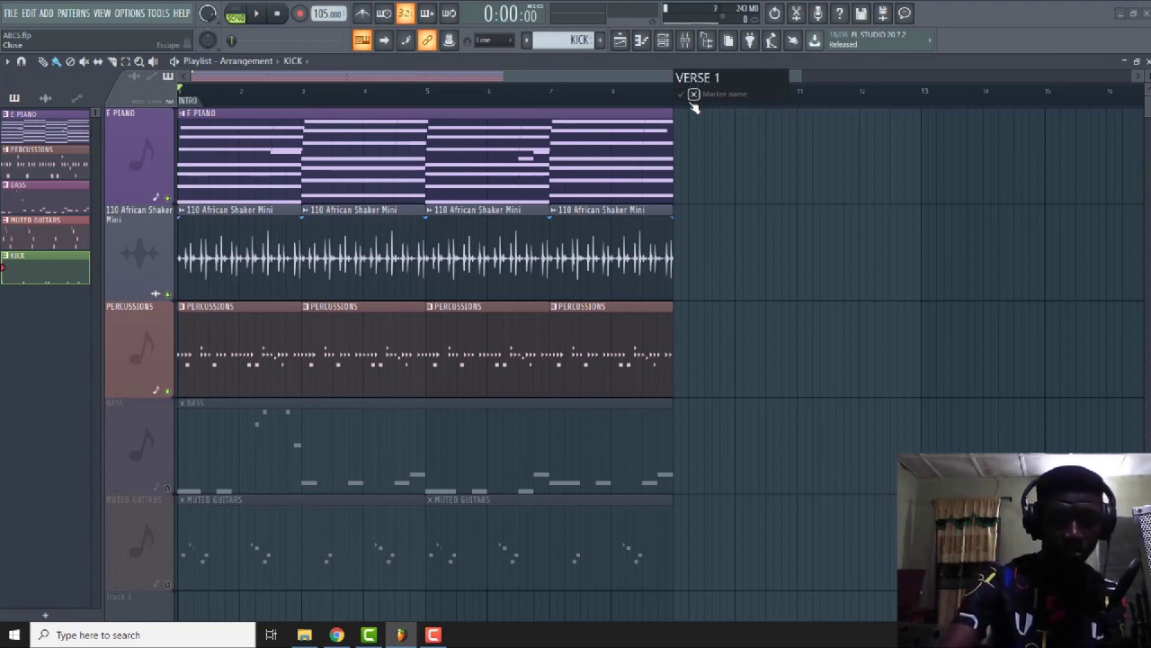
key(Return)
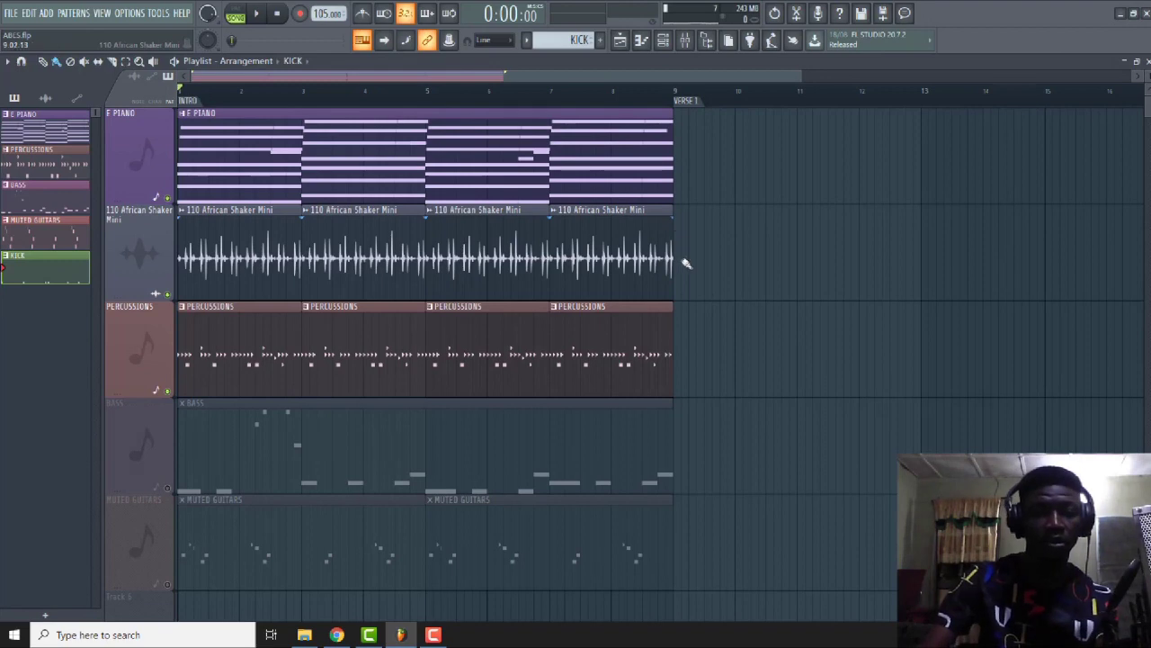
Duplicate the intro's E PIANO, 110 African Shaker Mini and PERCUSSIONS clips to start at bar 9.
drag(694, 378, 261, 157)
key(ctrl+b)
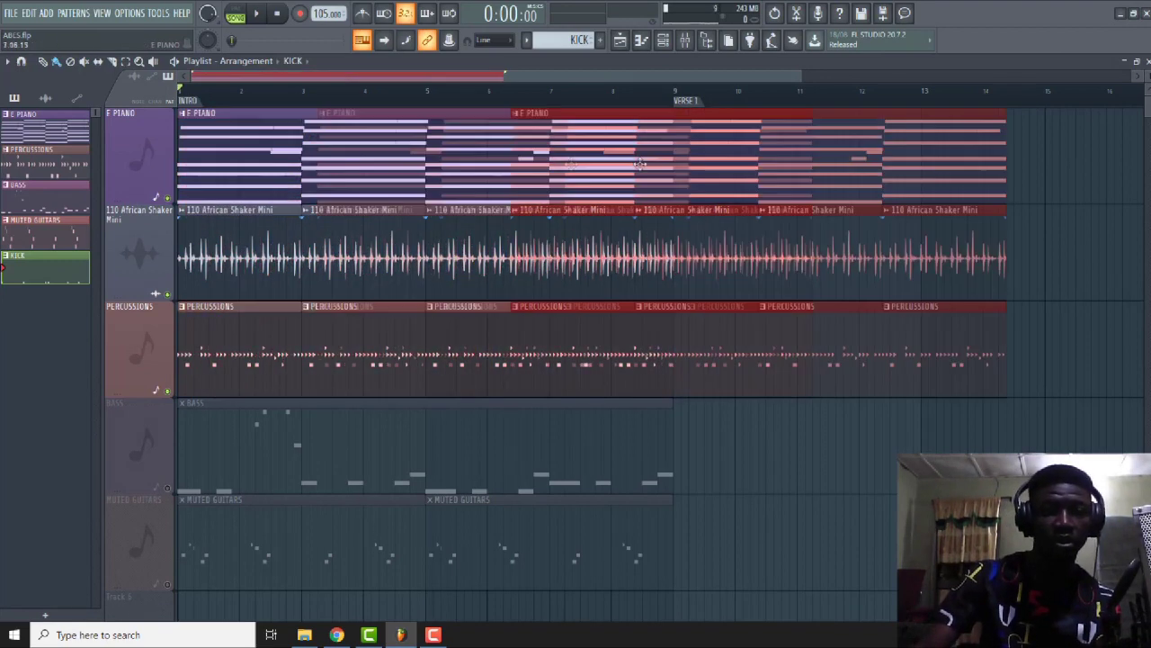
Place four KICK clips on Track 6 from bar 9 to bar 17 and give the track the clips' name and colour.
scroll(702, 262, down, 3)
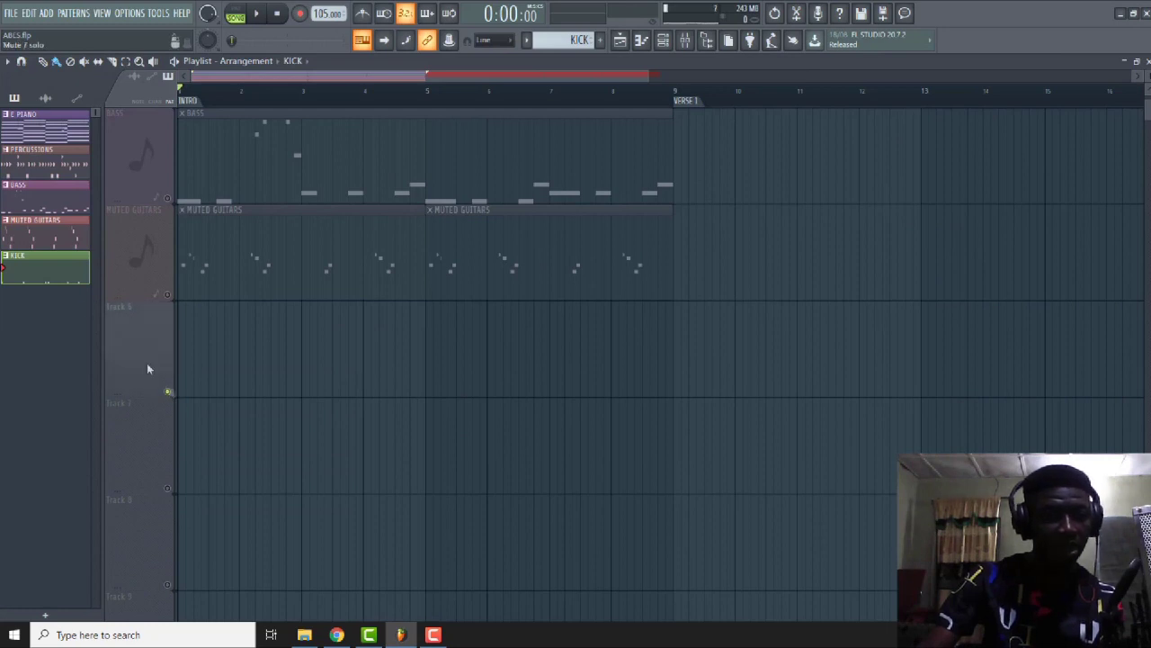
drag(679, 342, 1079, 321)
drag(649, 75, 779, 76)
scroll(854, 158, up, 3)
scroll(866, 155, down, 3)
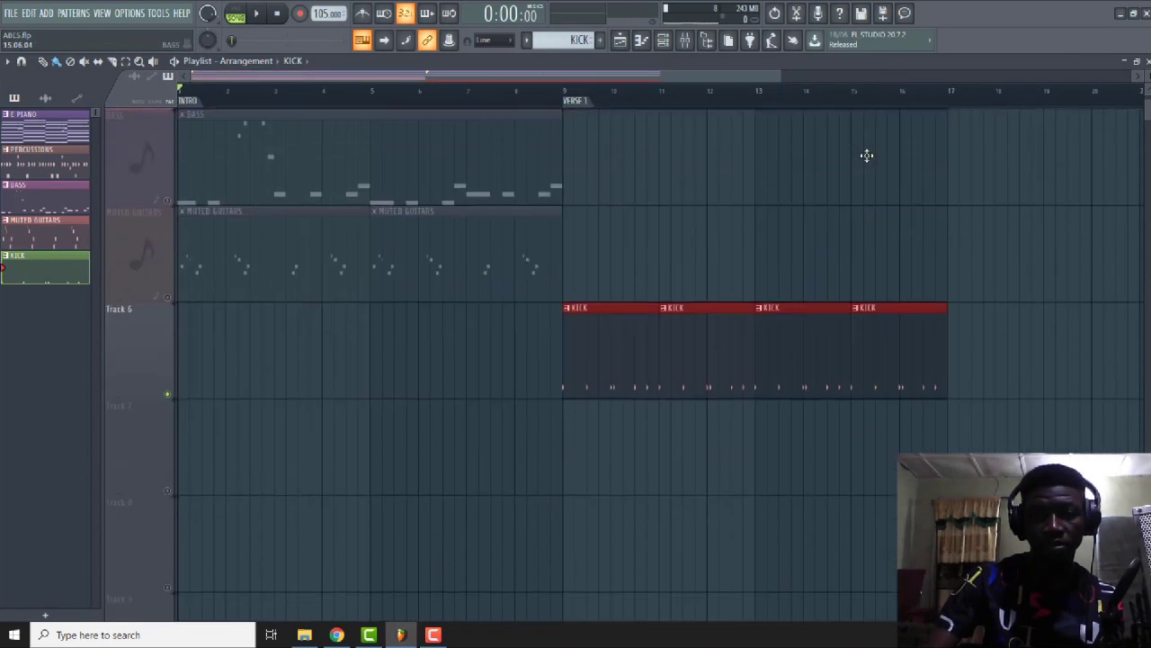
scroll(866, 156, up, 3)
scroll(866, 156, down, 3)
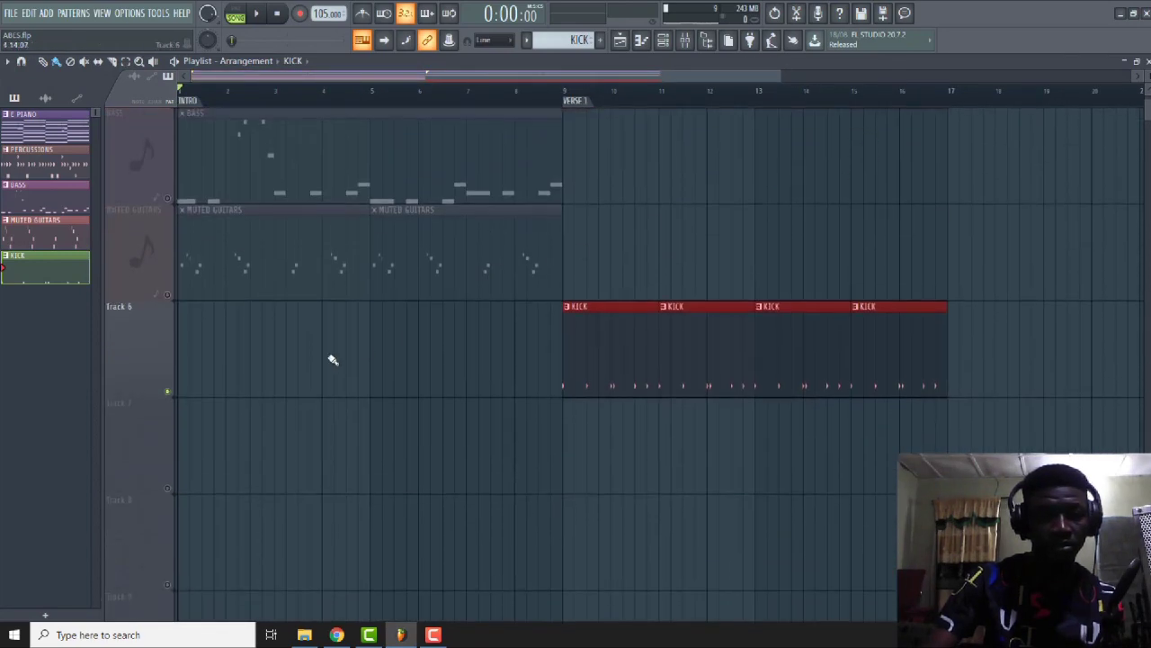
right_click(161, 308)
click(178, 346)
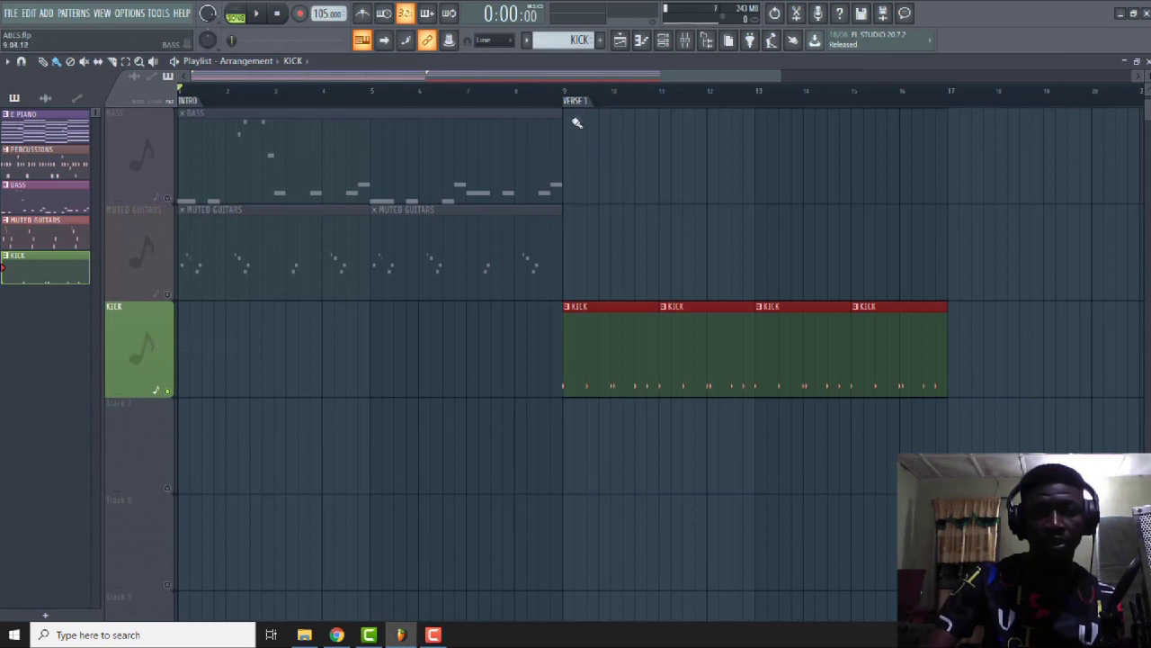
Copy all VERSE 1 clips, including piano, shaker, percussion and kick, to start at bar 17.
scroll(777, 87, down, 2)
drag(784, 492, 463, 108)
drag(466, 154, 730, 146)
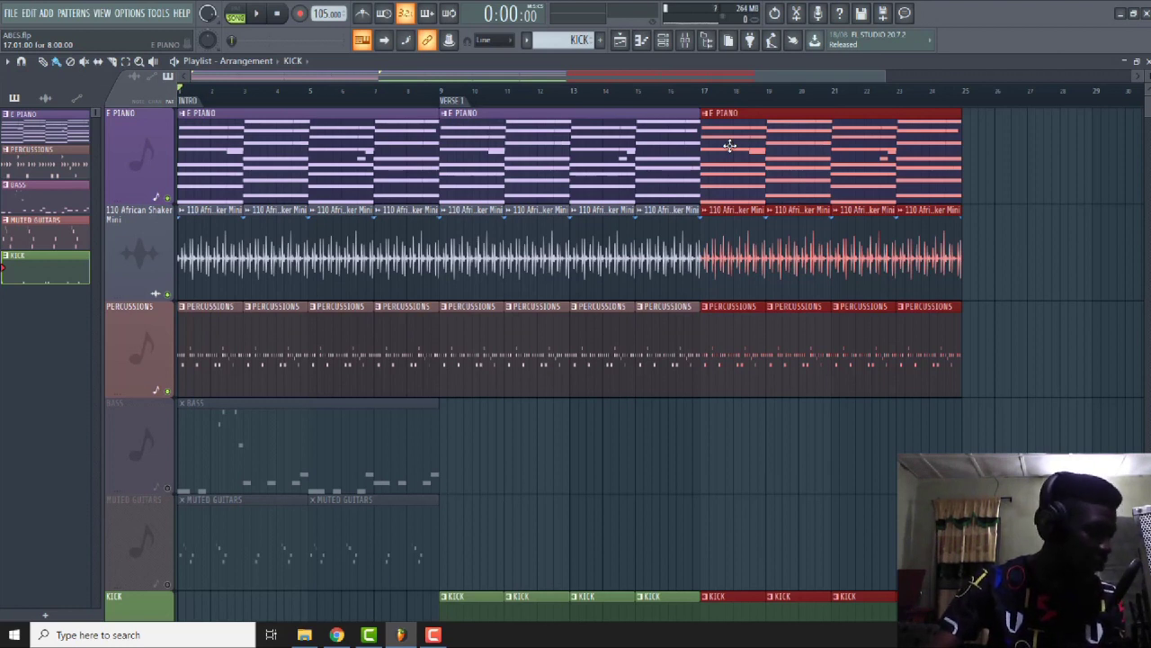
Play the extended arrangement from the start with the tracks shrunk to fit the playlist view.
key(space)
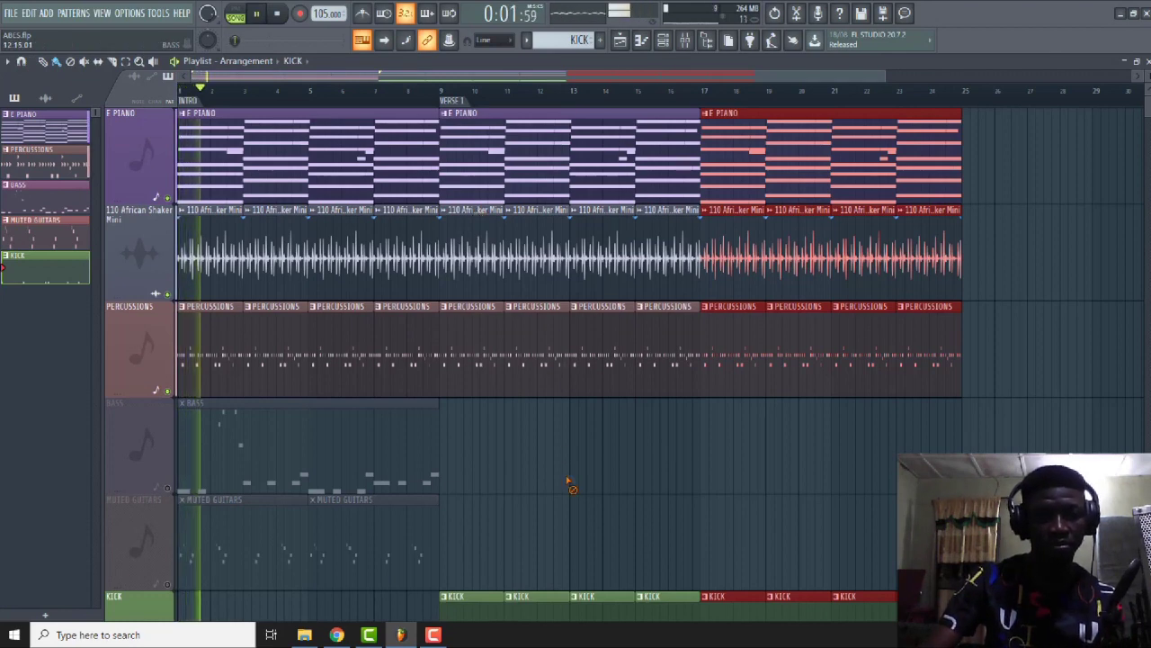
scroll(589, 408, down, 1)
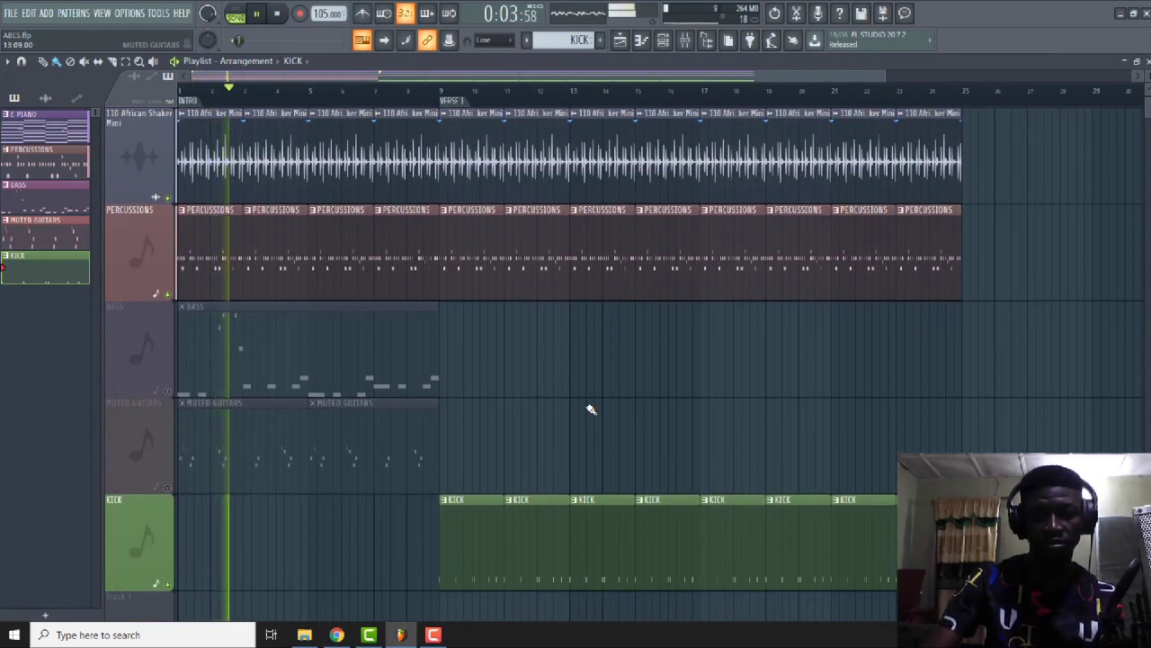
scroll(591, 406, up, 1)
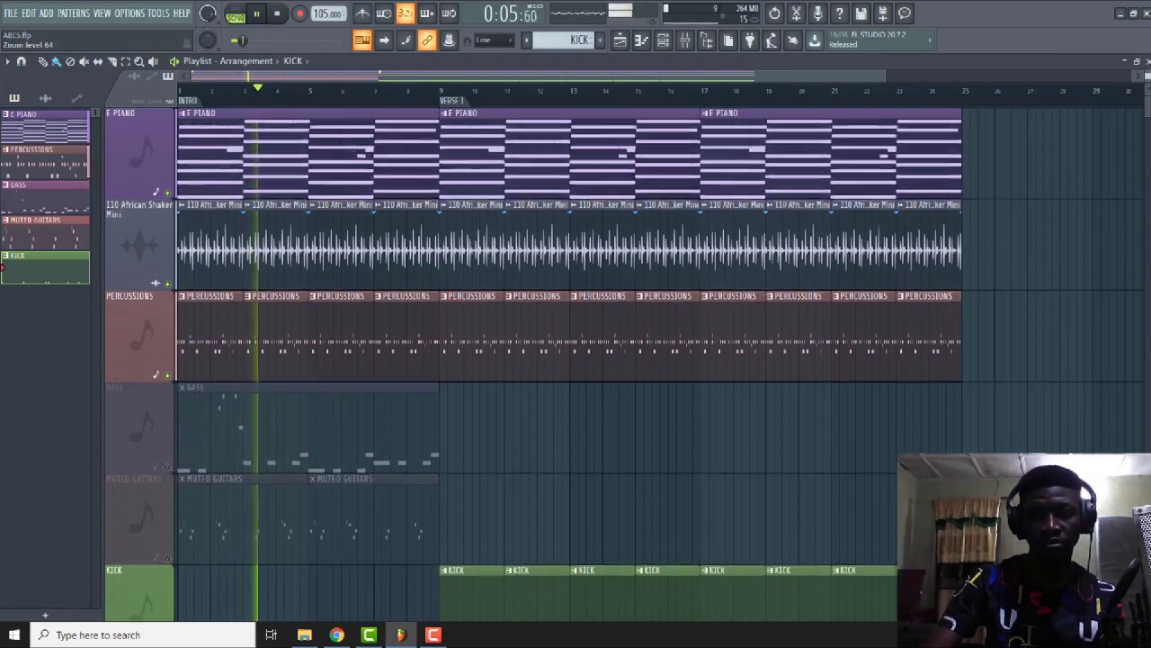
alt+scroll(591, 406, down, 2)
alt+scroll(422, 335, down, 1)
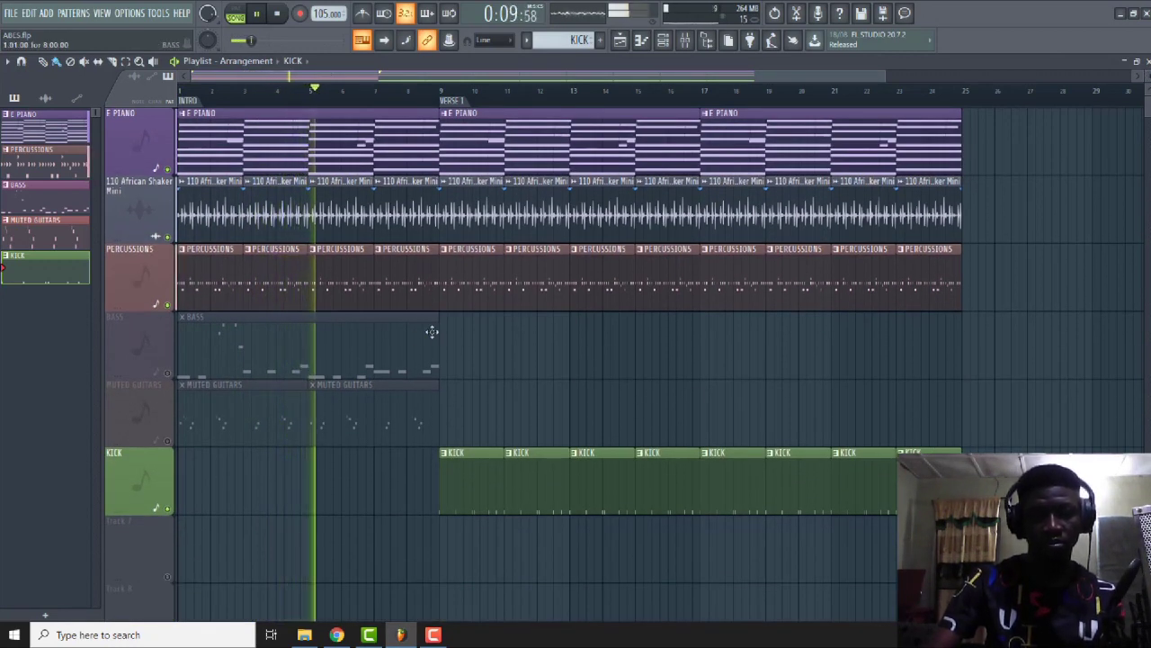
Duplicate the piano, shaker, percussion and kick clips from bars 17 to 25 to start at bar 25, and stop playback.
drag(994, 557, 733, 148)
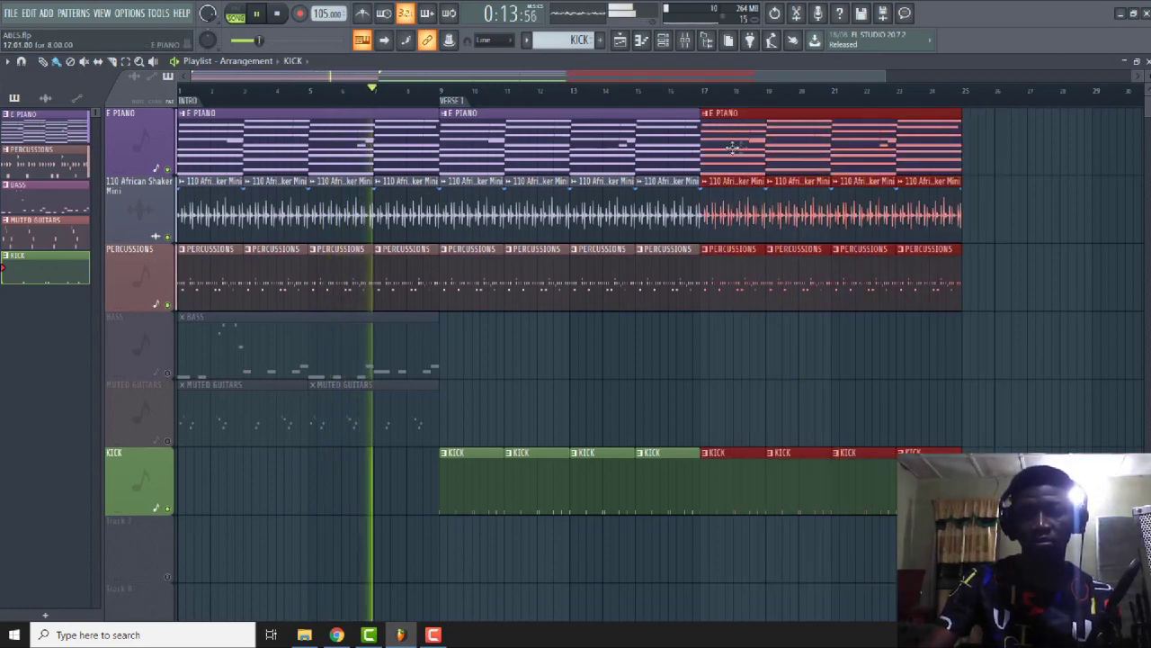
key(ctrl+b)
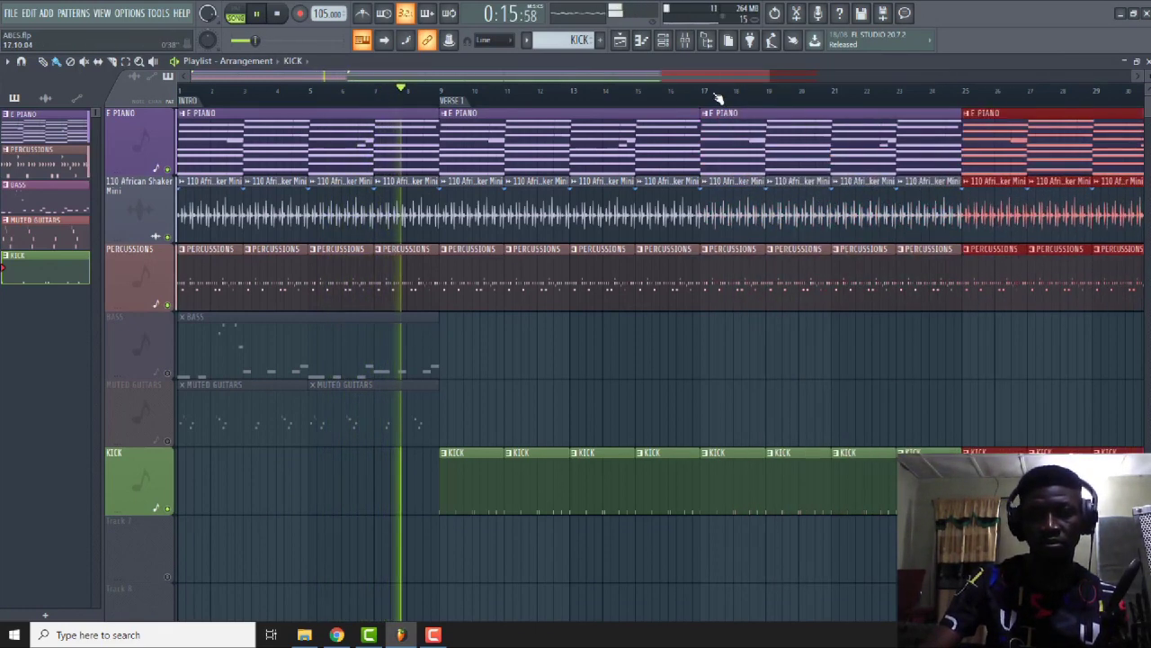
drag(886, 75, 1003, 56)
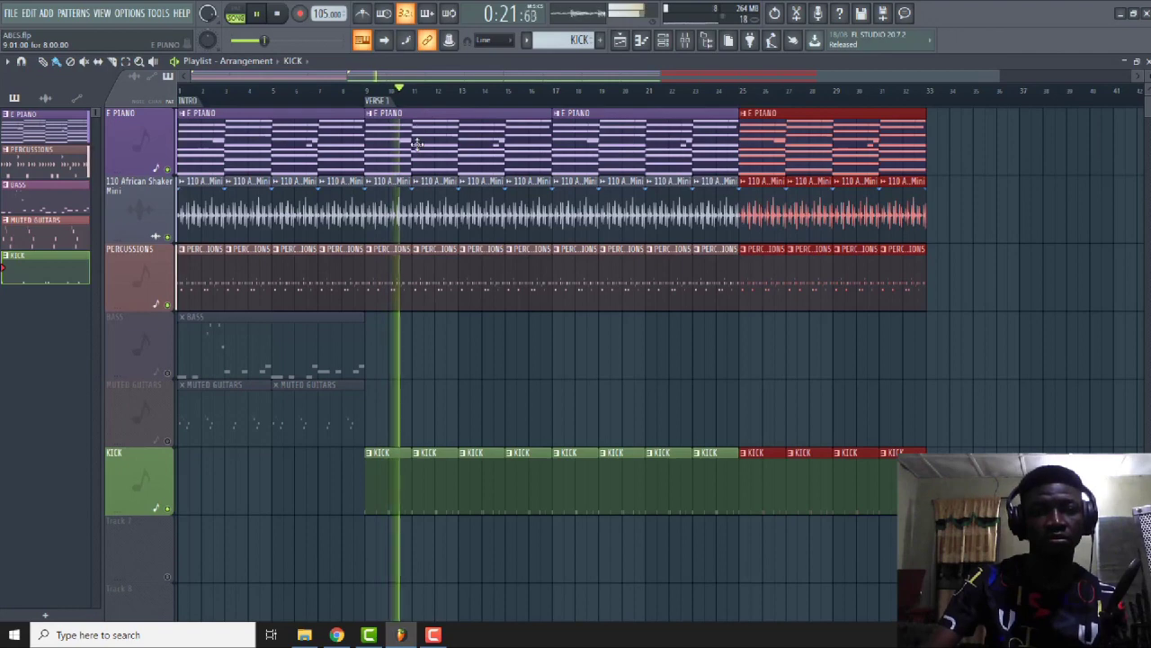
key(space)
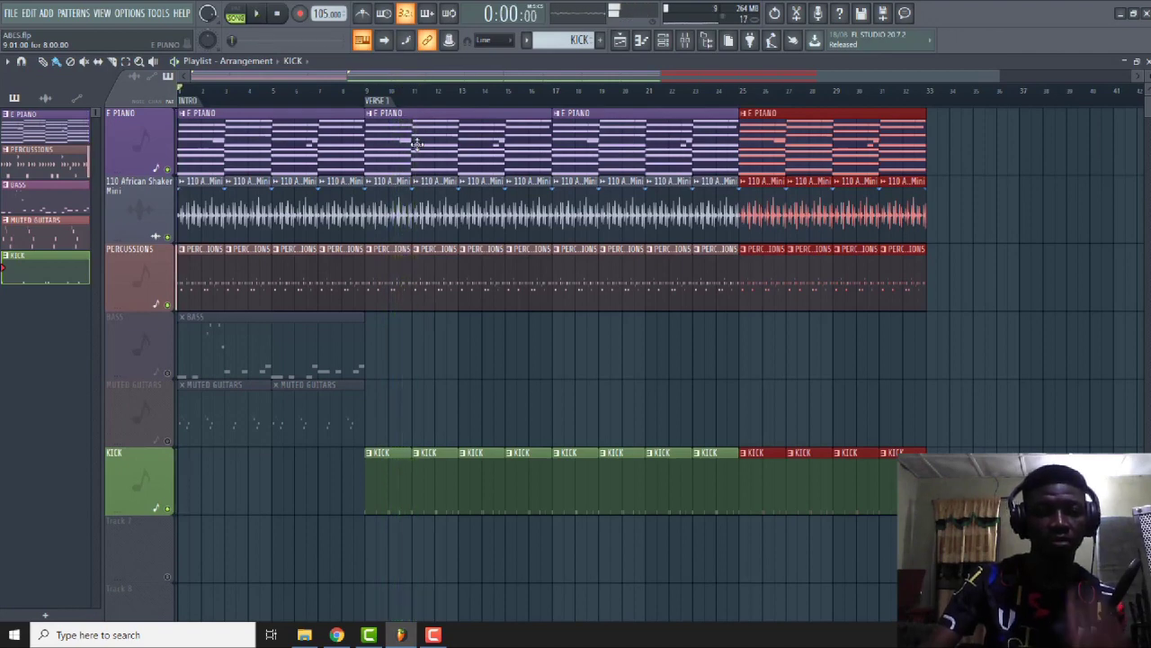
Rename the Purity channel in the E PIANO pattern to PAD after checking its plugin sound.
click(412, 148)
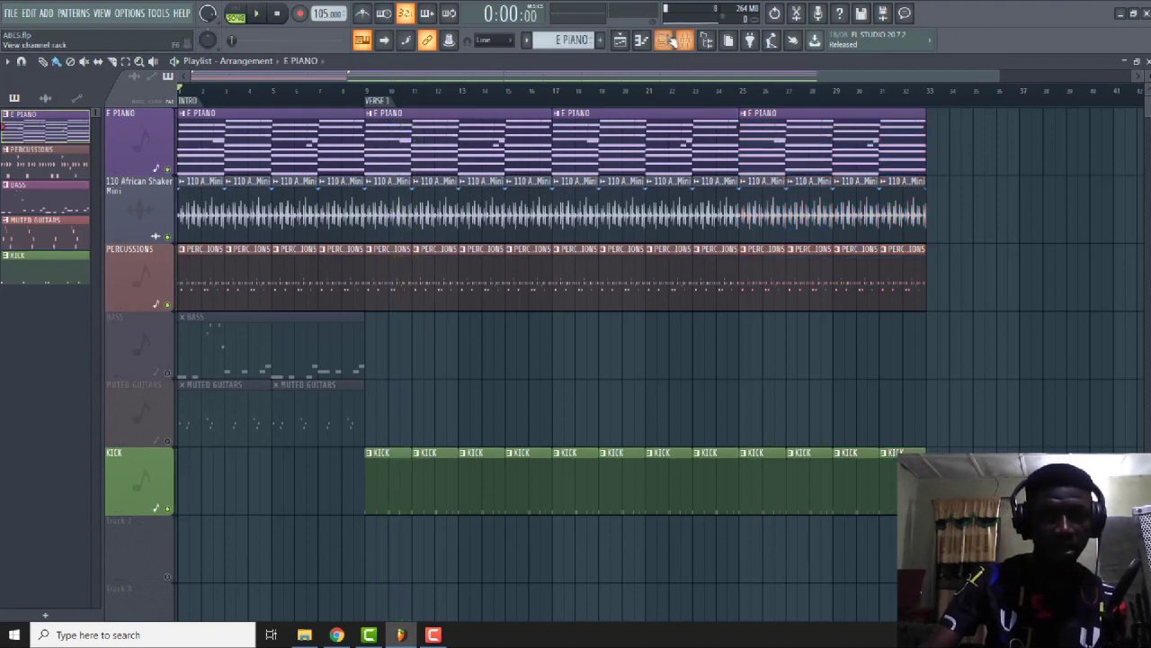
click(675, 42)
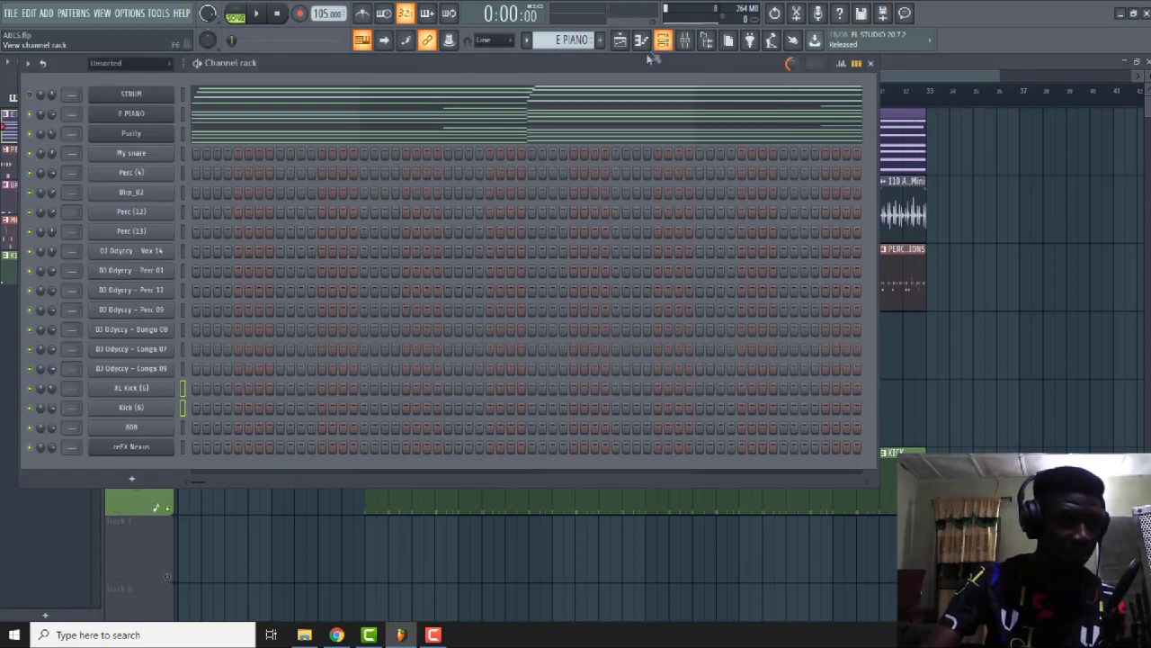
click(159, 135)
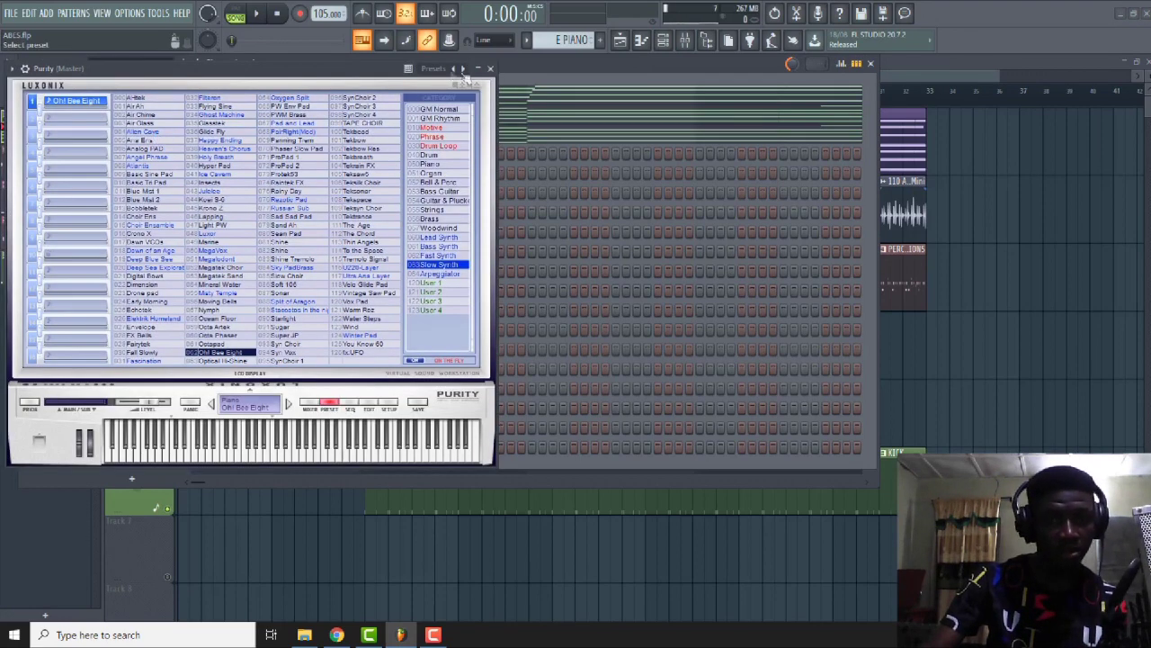
click(493, 68)
right_click(158, 137)
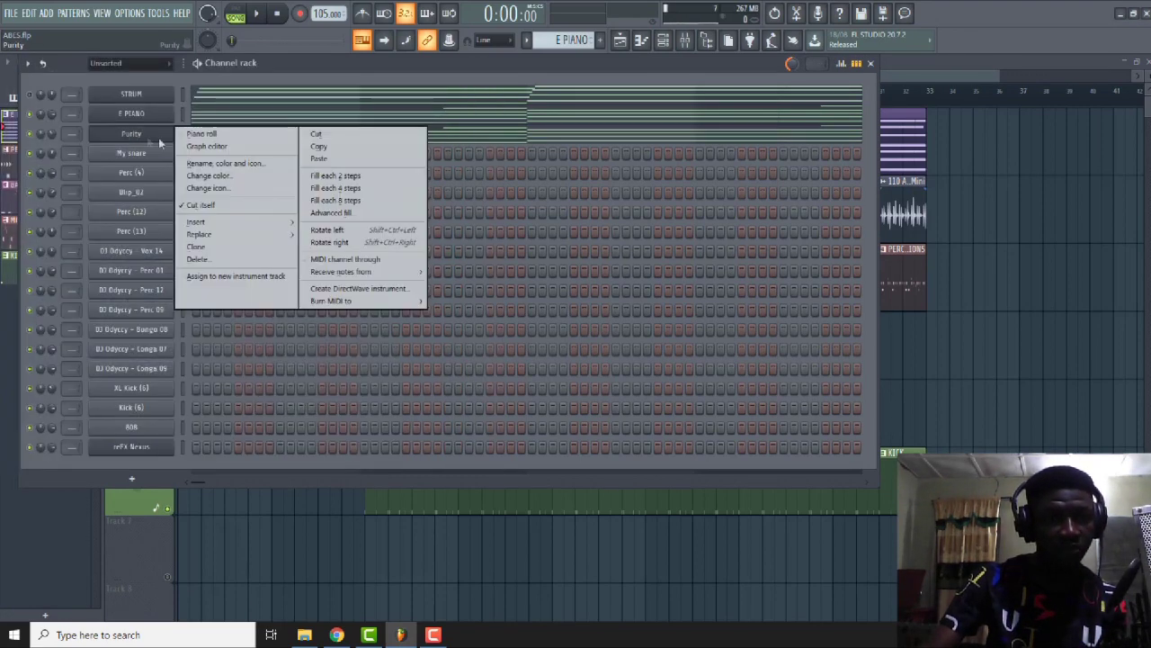
click(226, 158)
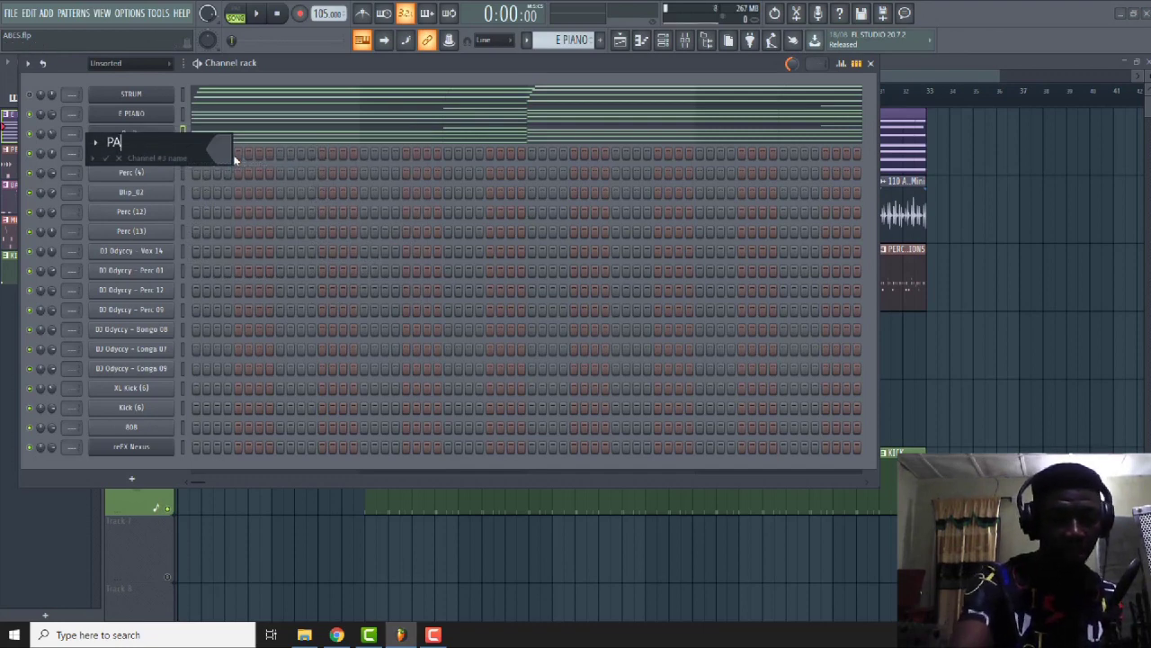
key(Return)
Cut the PAD channel's notes from the E PIANO pattern and paste them into a new pattern named PAD.
right_click(144, 133)
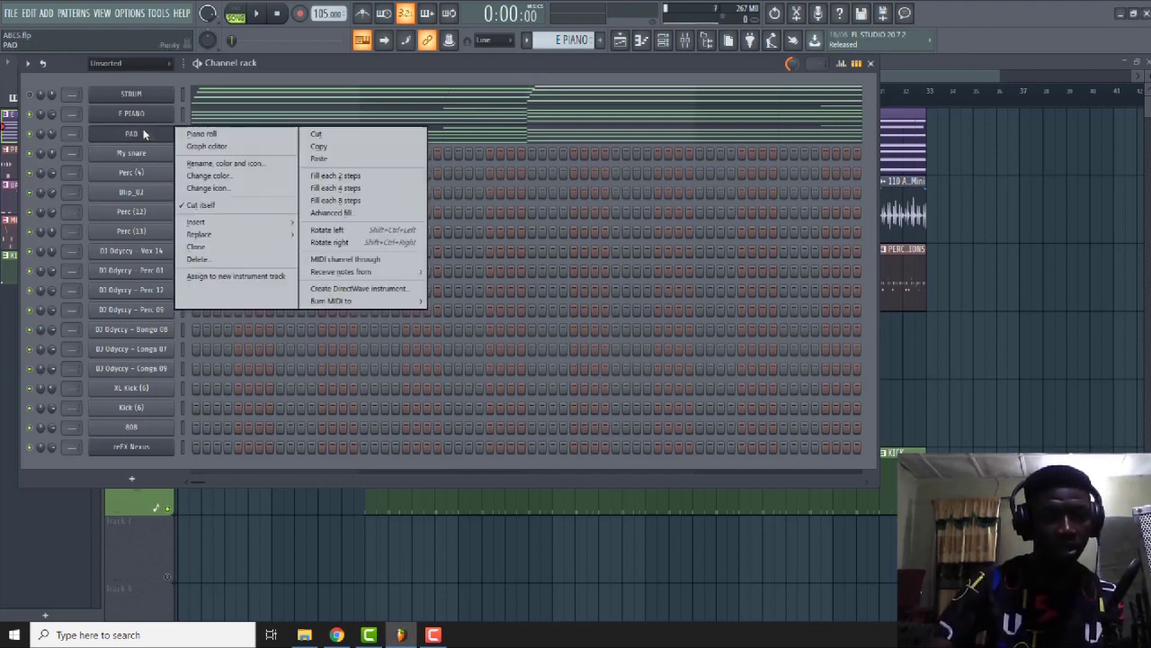
click(316, 134)
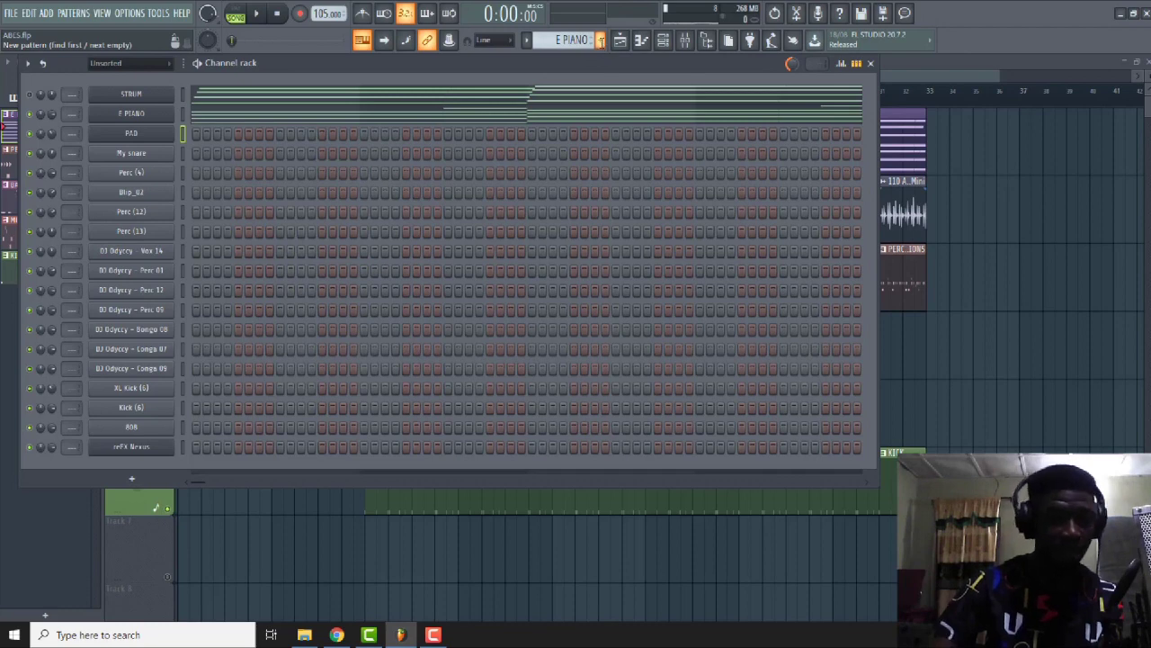
click(601, 41)
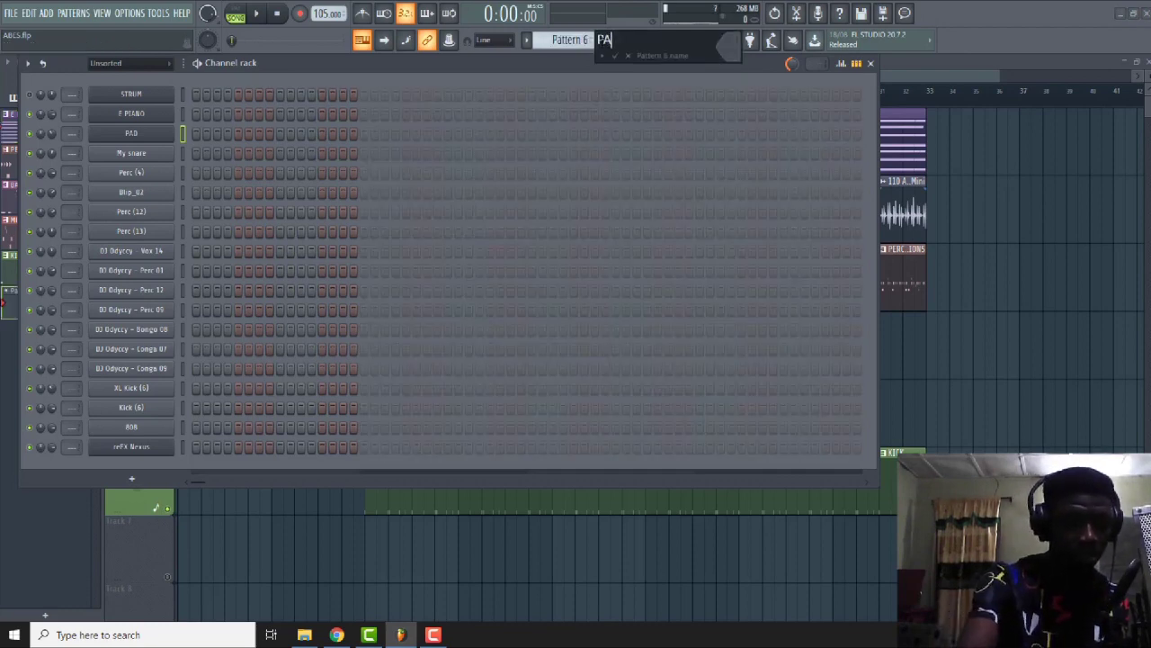
key(Return)
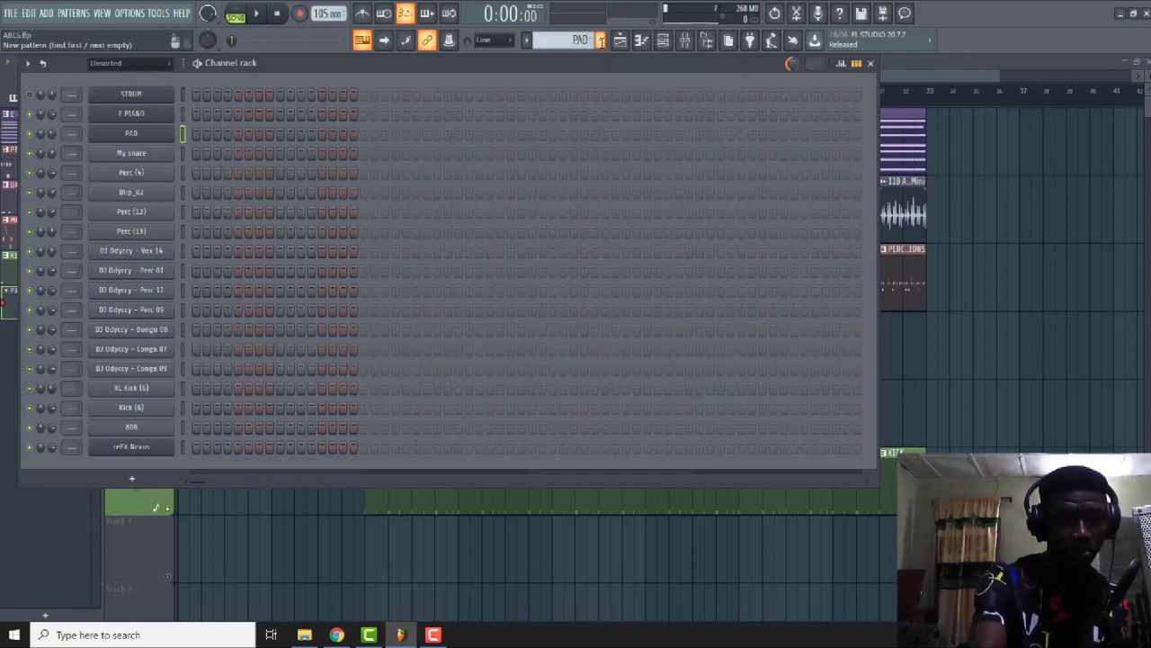
key(ctrl+v)
key(F6)
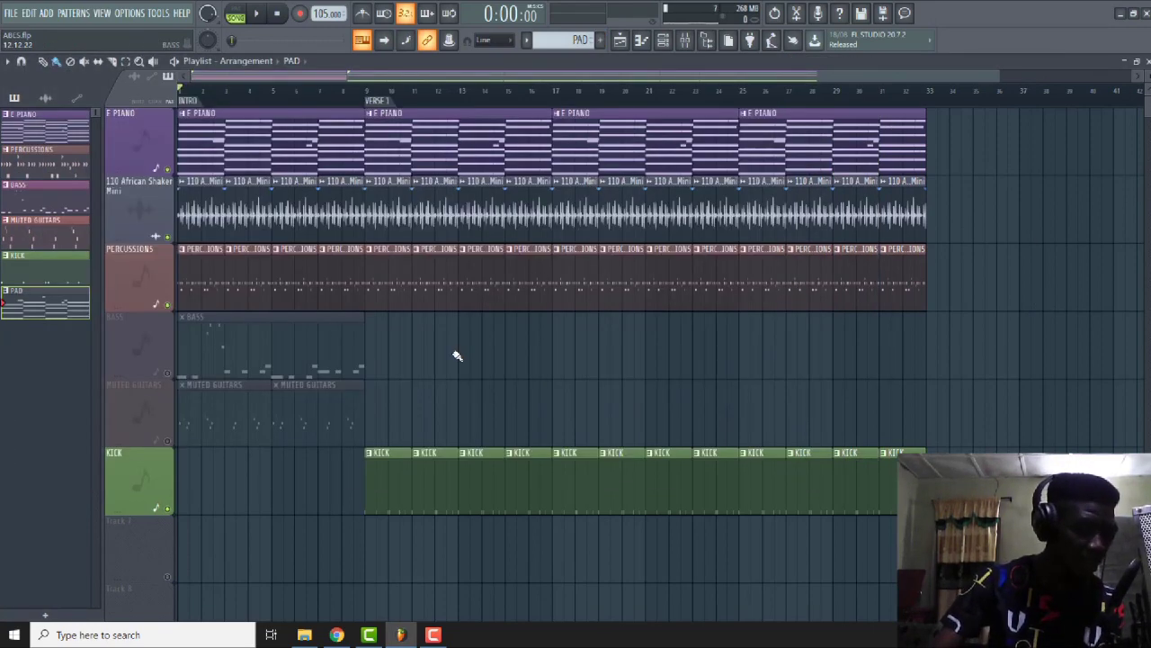
Place a PAD clip with a random pattern colour at bar 1 on Track 7 and give the track the clip's name and colour.
click(183, 545)
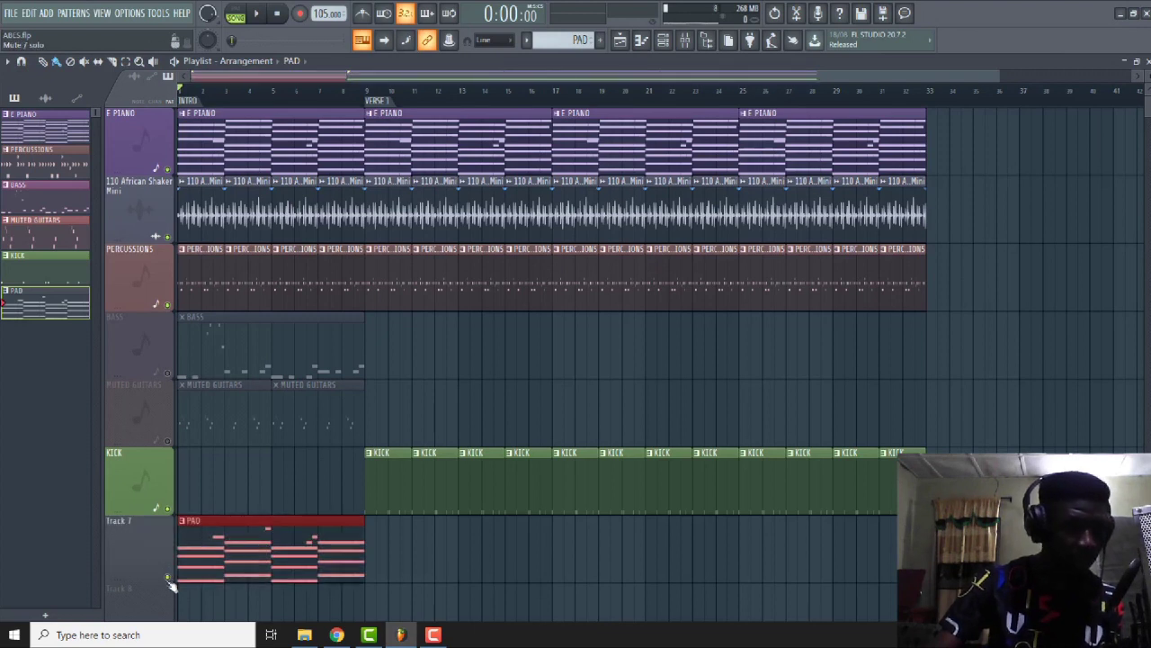
right_click(144, 557)
right_click(67, 309)
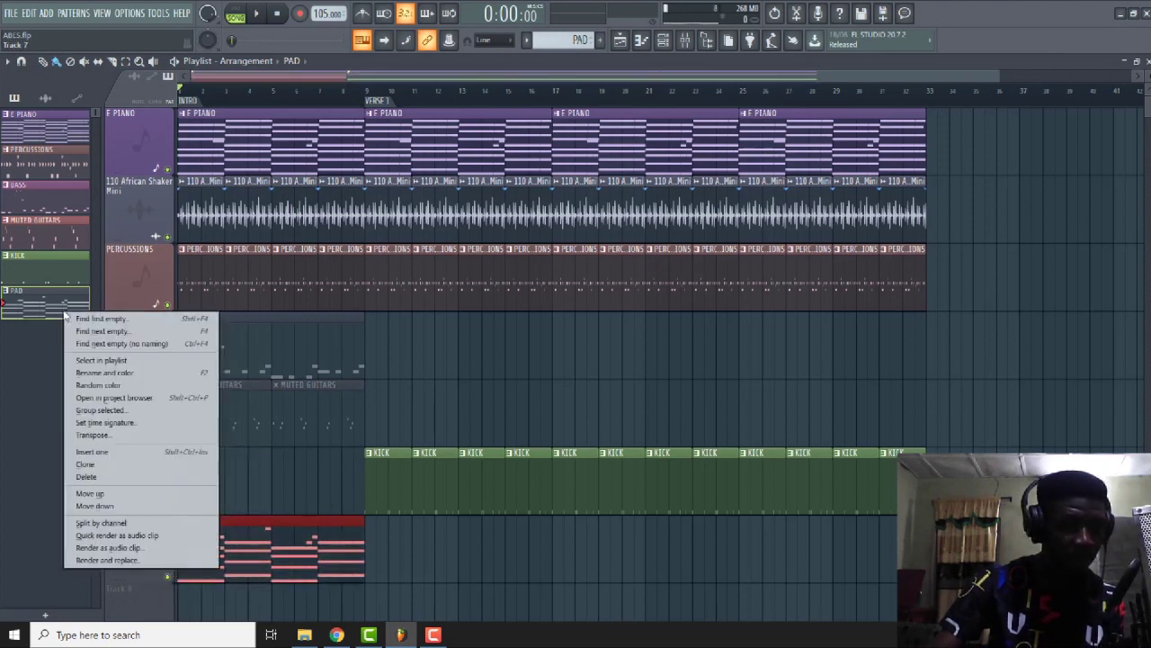
click(105, 386)
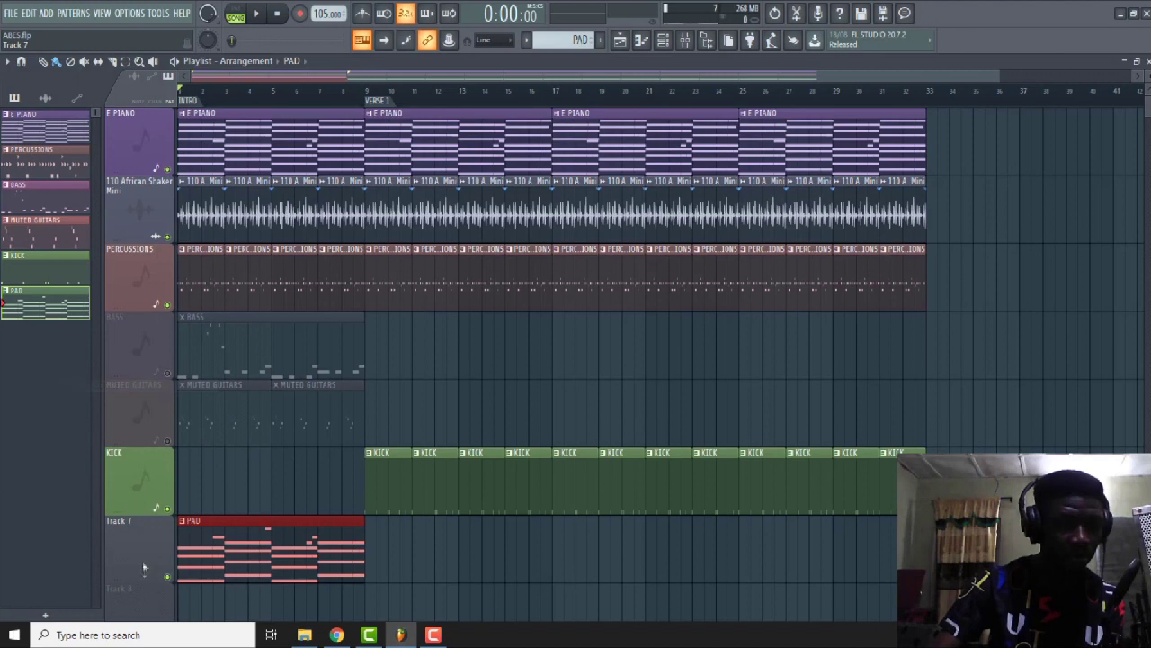
right_click(142, 549)
click(177, 363)
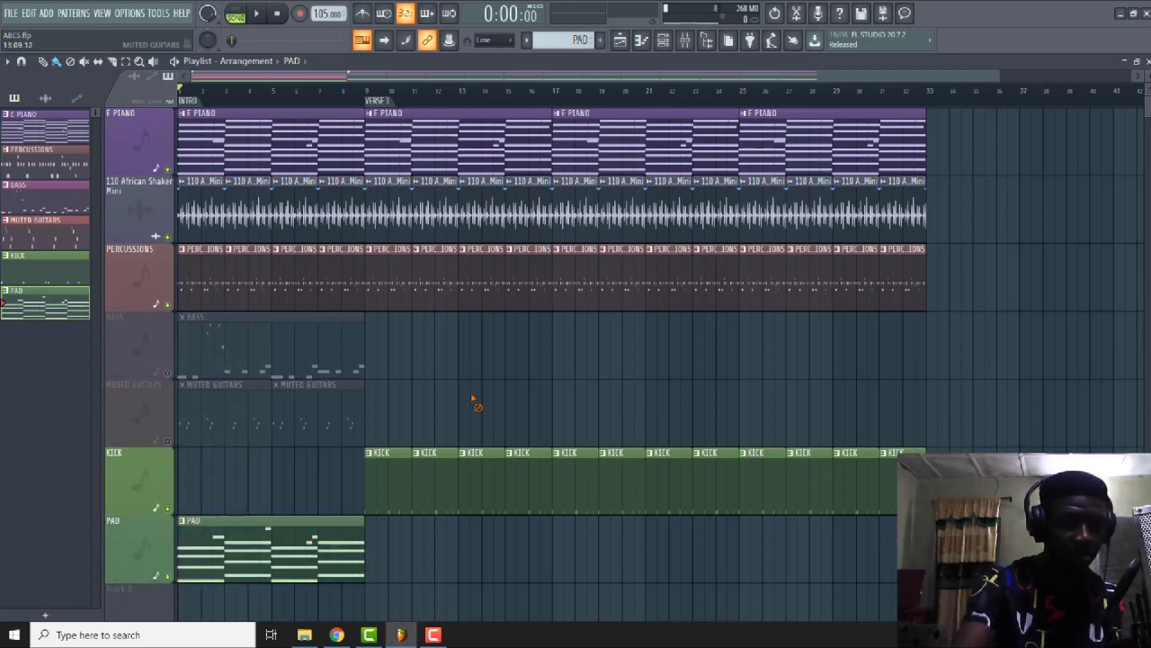
Start playback and duplicate the clips from bars 25 to 33 to start at bar 33.
key(space)
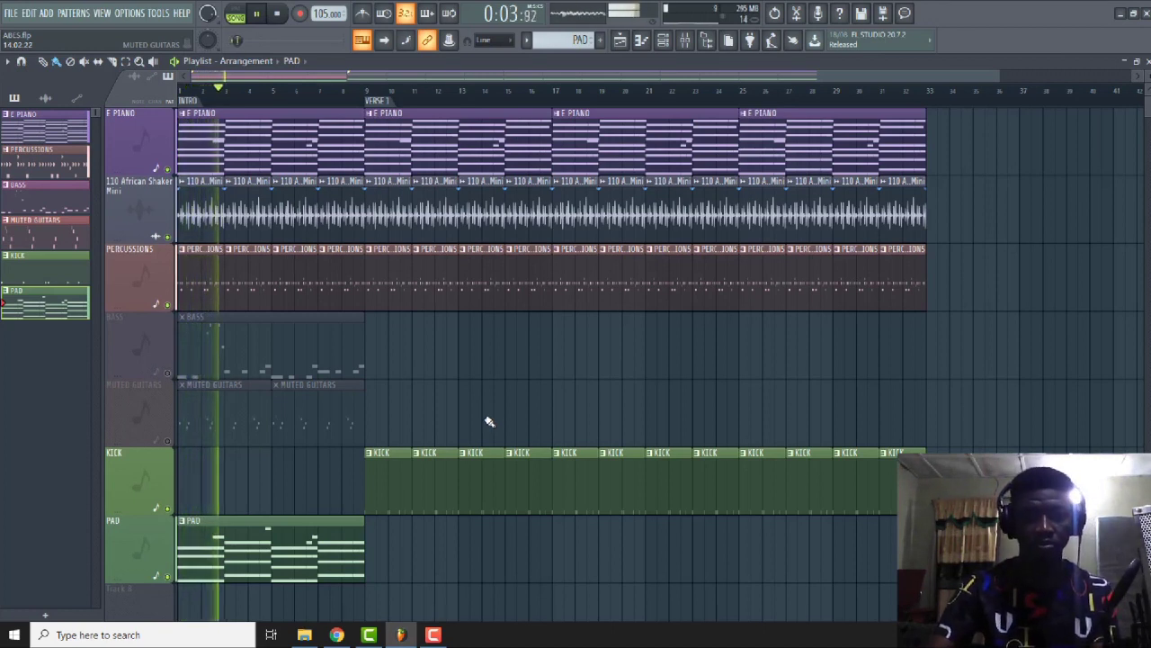
drag(951, 579, 755, 129)
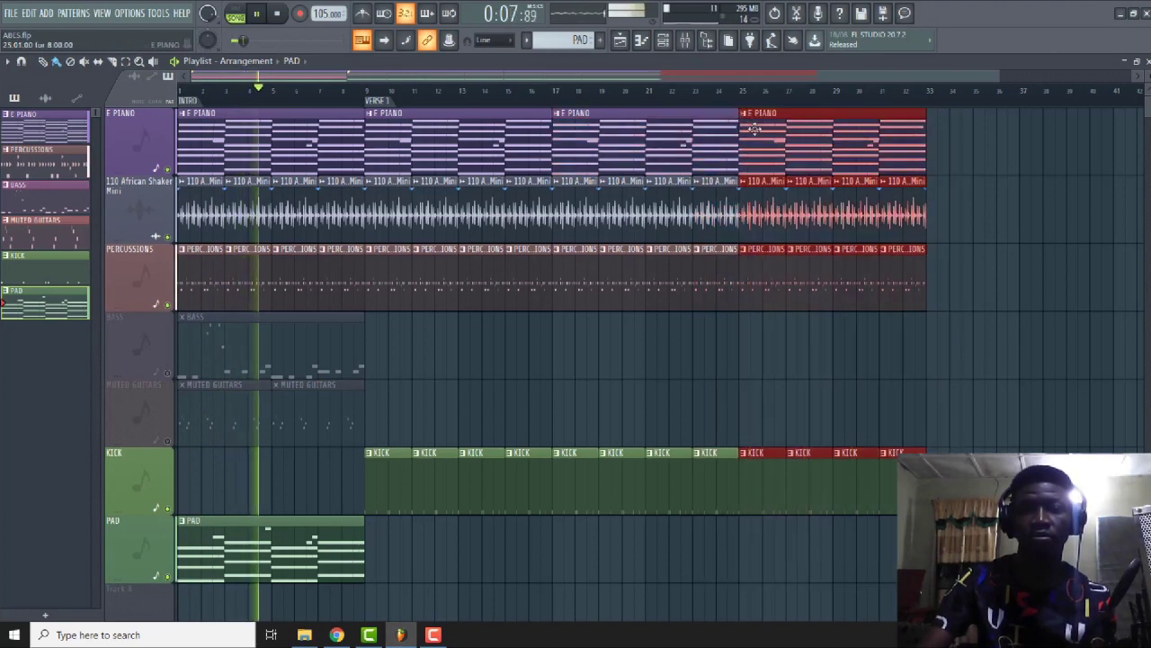
key(ctrl+b)
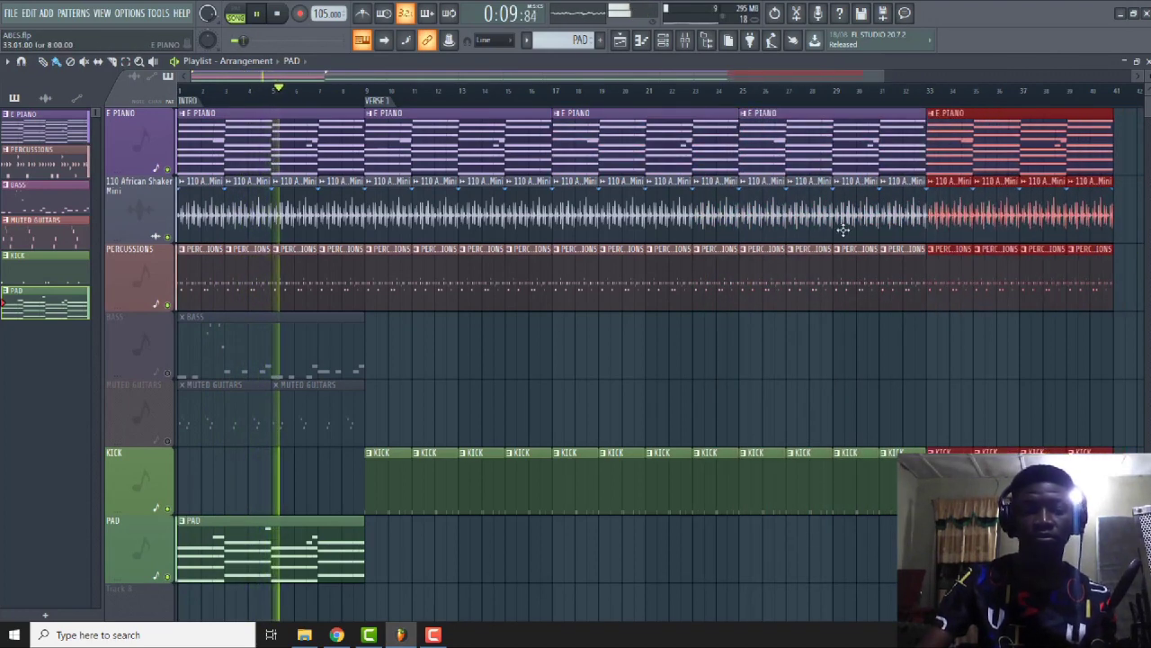
key(ctrl+d)
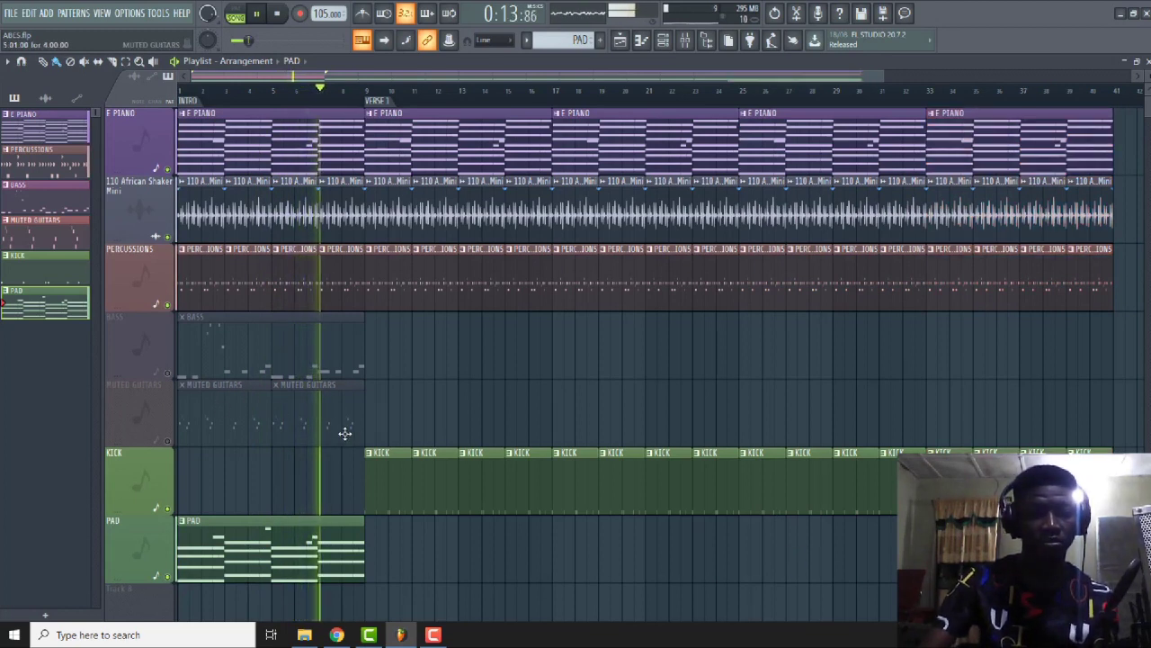
Move the intro's BASS and MUTED GUITARS clips to start at bar 33 and unmute both tracks.
drag(324, 441, 227, 317)
drag(225, 357, 975, 357)
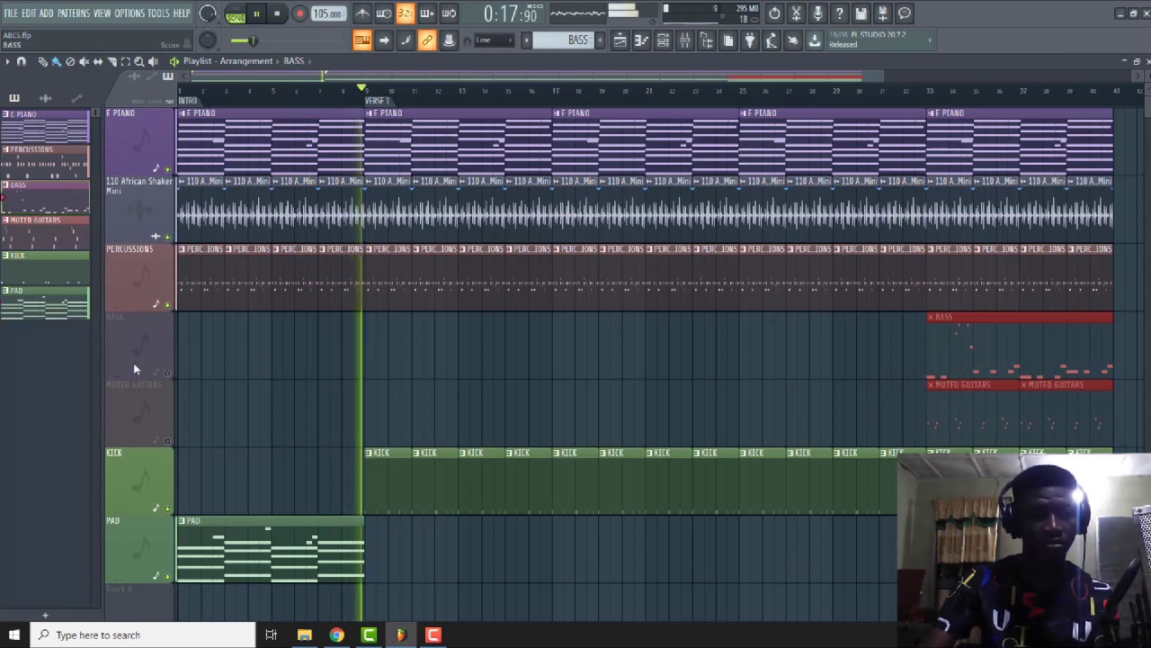
click(168, 372)
click(171, 440)
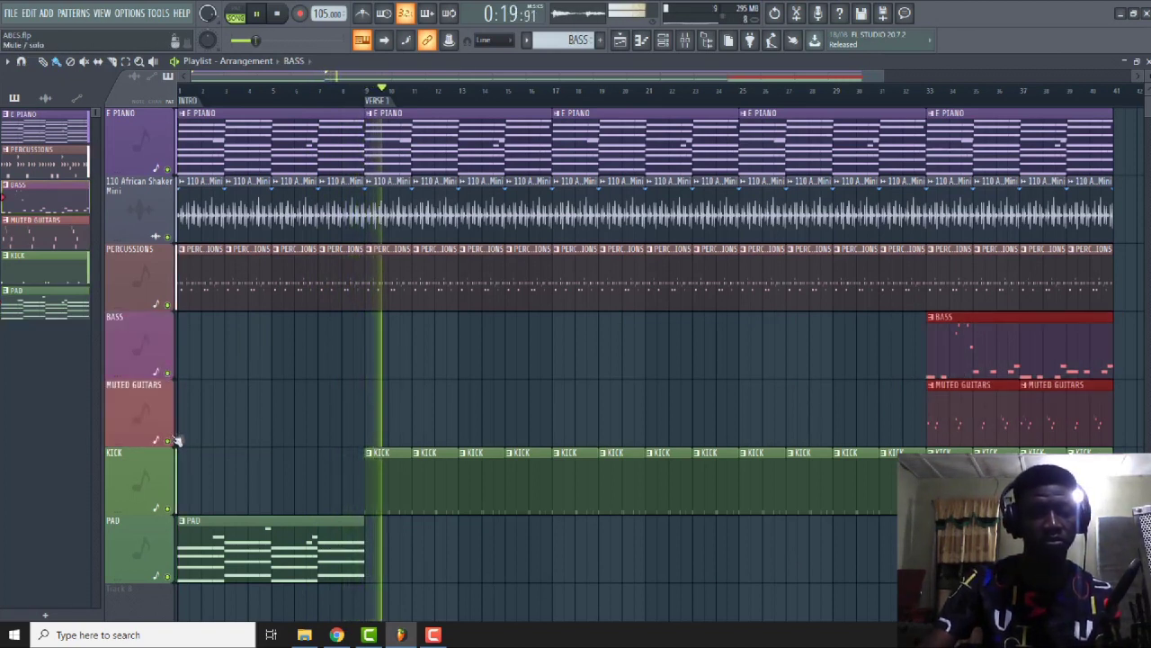
click(291, 372)
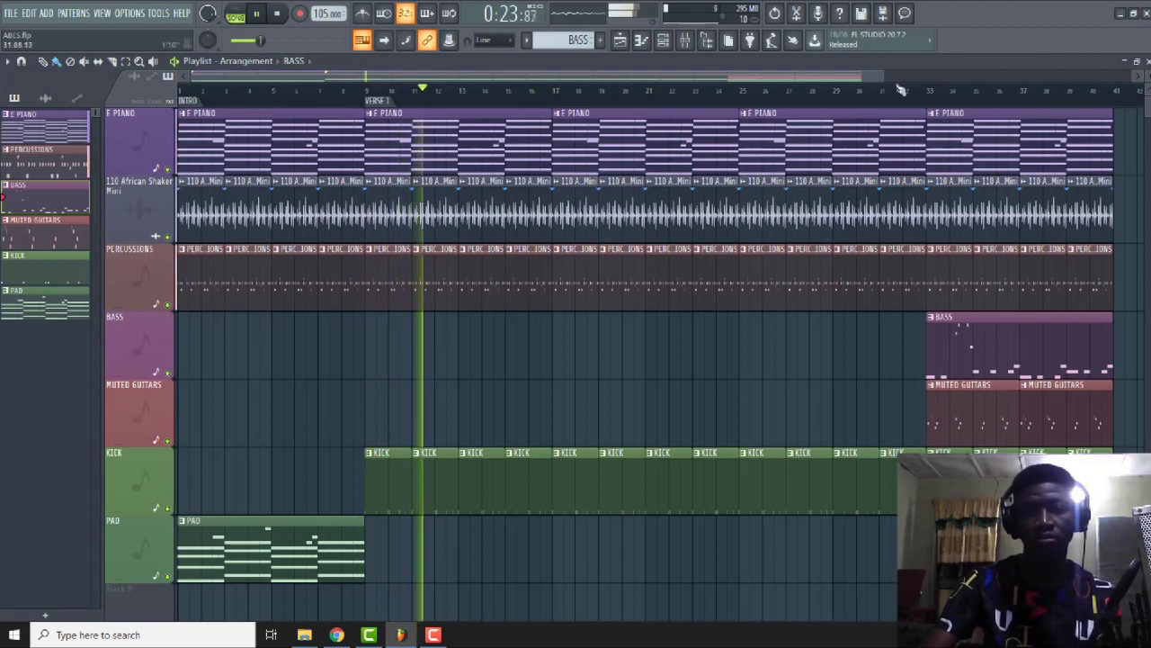
Add PAD clips at bars 33 and 25, and place two MUTED GUITARS clips from bar 25 to bar 33.
scroll(900, 93, down, 2)
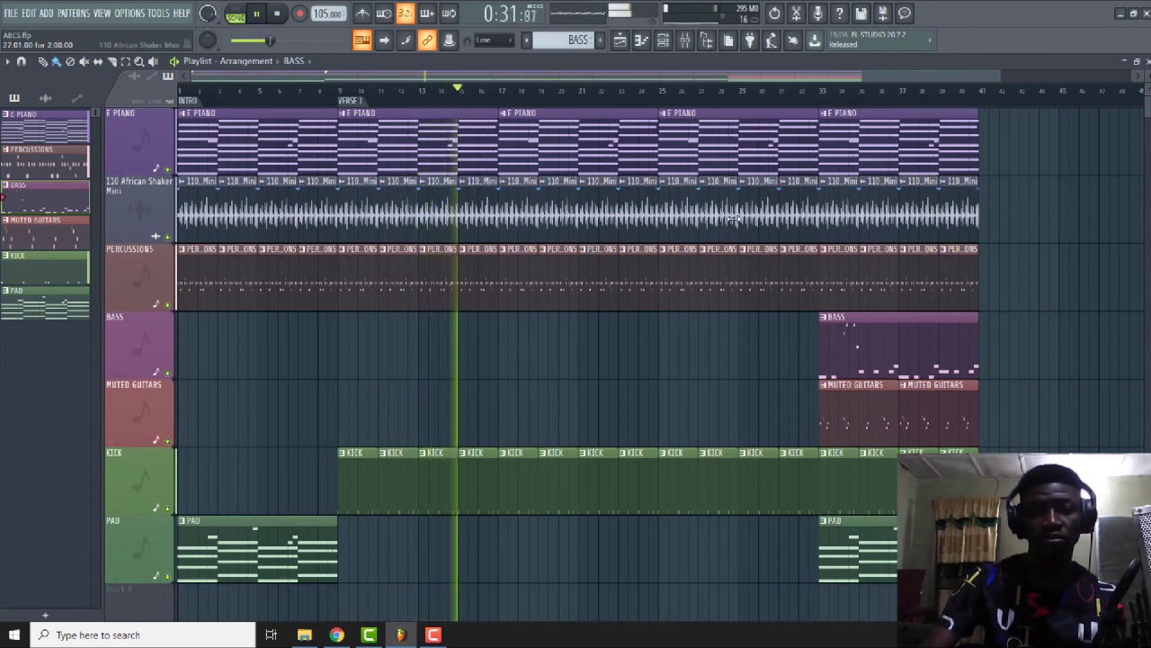
click(292, 544)
click(659, 544)
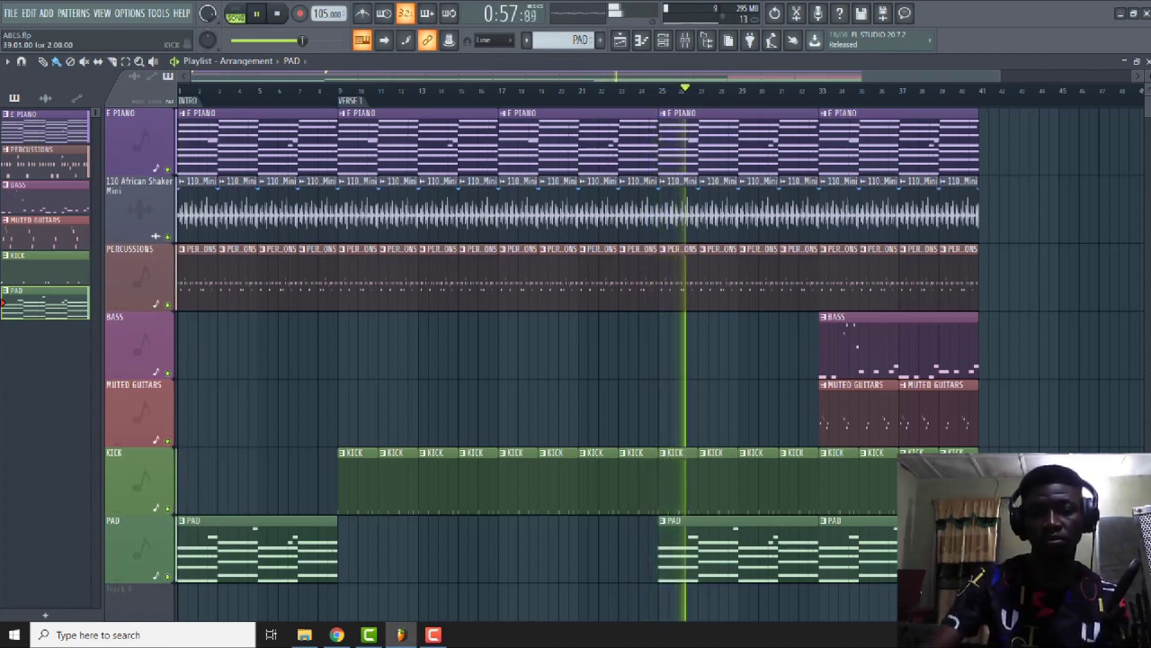
click(856, 412)
drag(663, 427, 742, 423)
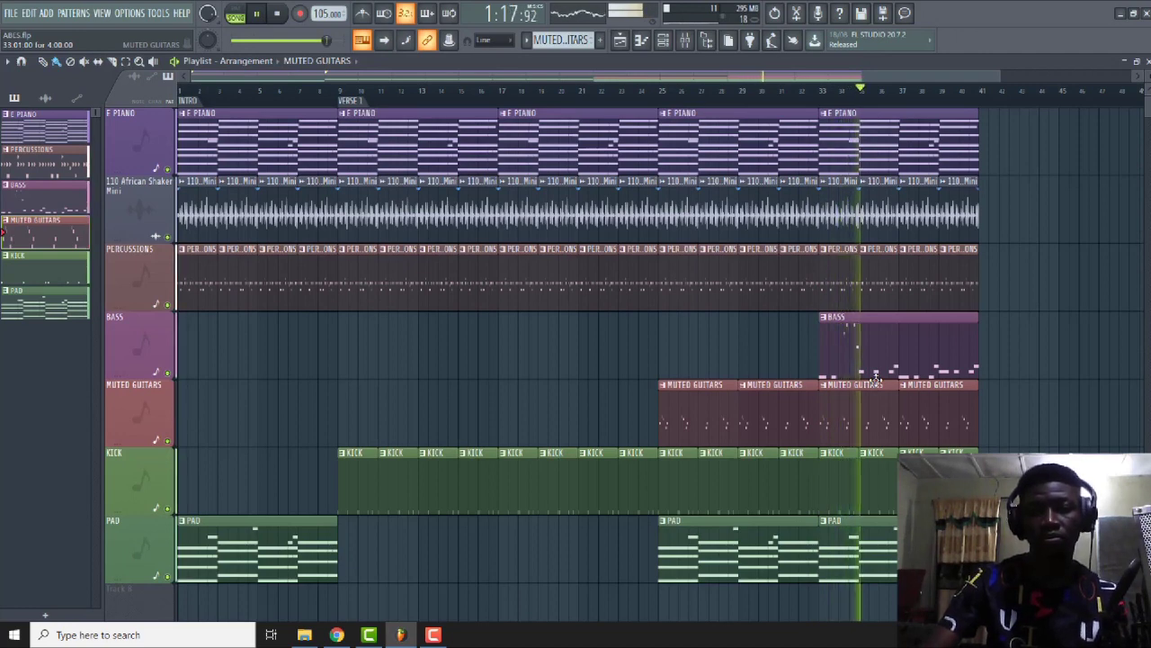
Stop playback and delete all piano, shaker, percussion and kick clips between bars 17 and 25.
drag(1002, 78, 1059, 206)
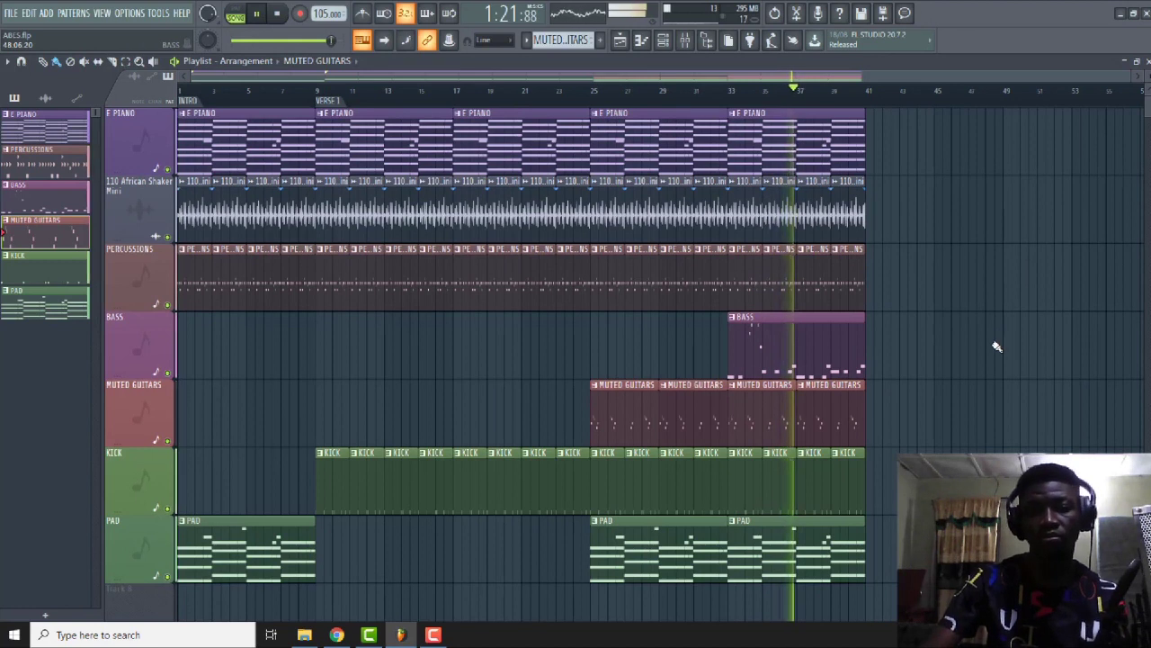
drag(881, 580, 744, 158)
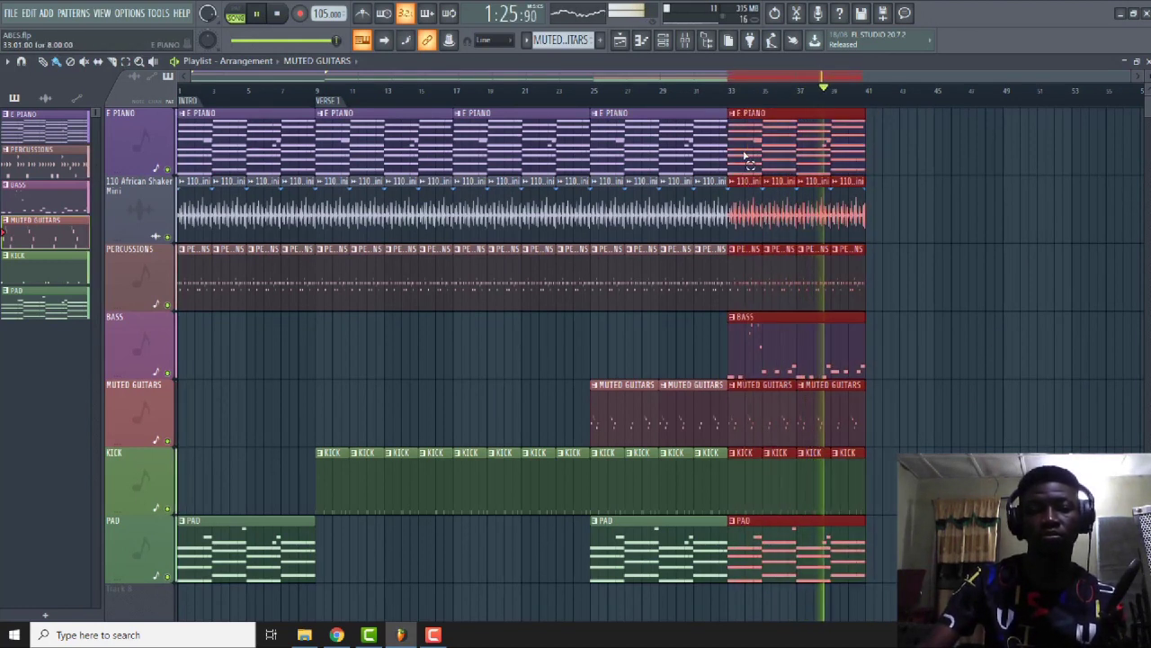
key(space)
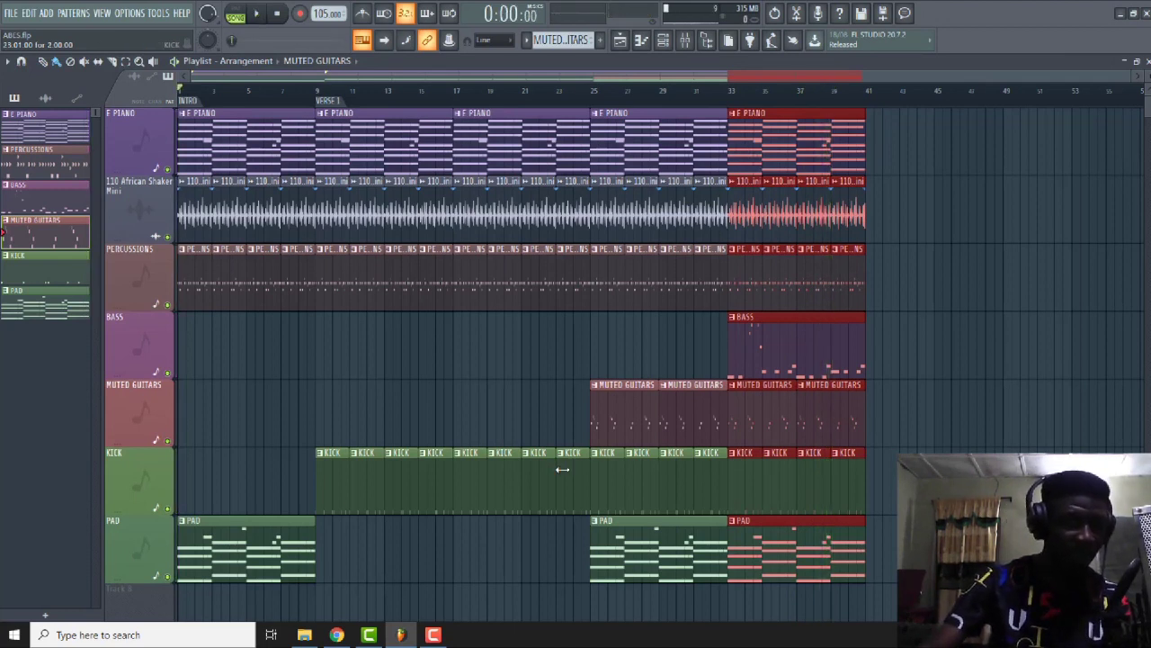
drag(565, 474, 482, 495)
mouse_move(565, 279)
mouse_down()
mouse_move(491, 281)
mouse_move(464, 212)
mouse_move(538, 209)
mouse_move(563, 192)
mouse_move(557, 181)
mouse_up()
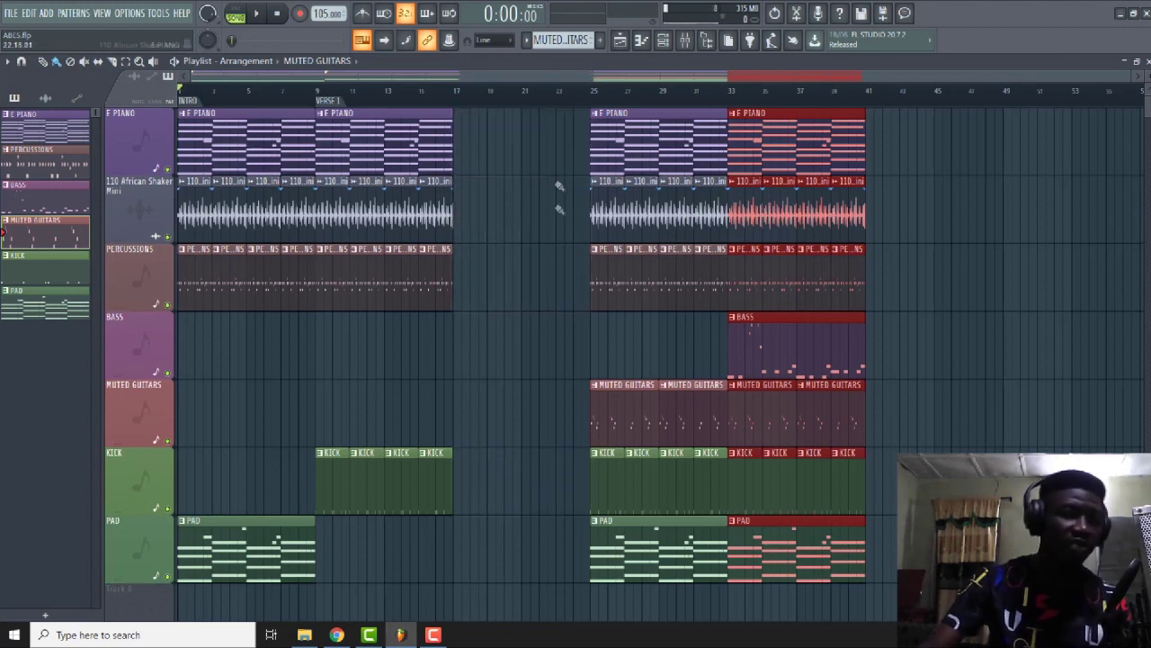
Move all clips from bar 25 onwards eight bars earlier to start at bar 17.
drag(541, 109, 887, 580)
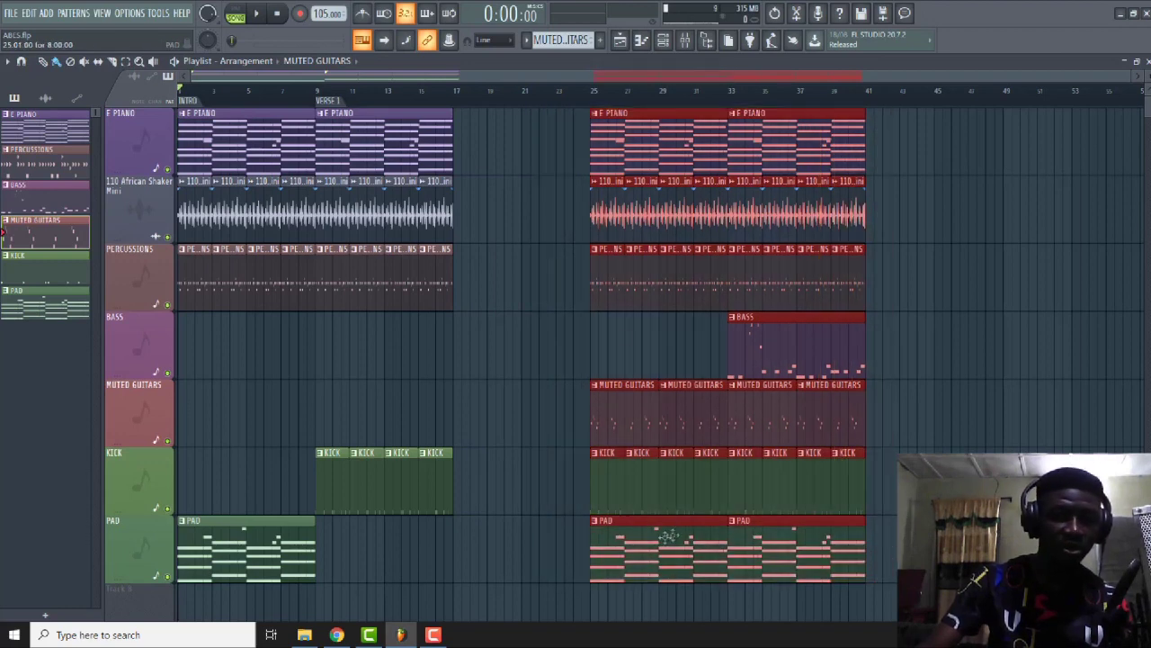
drag(627, 121, 489, 121)
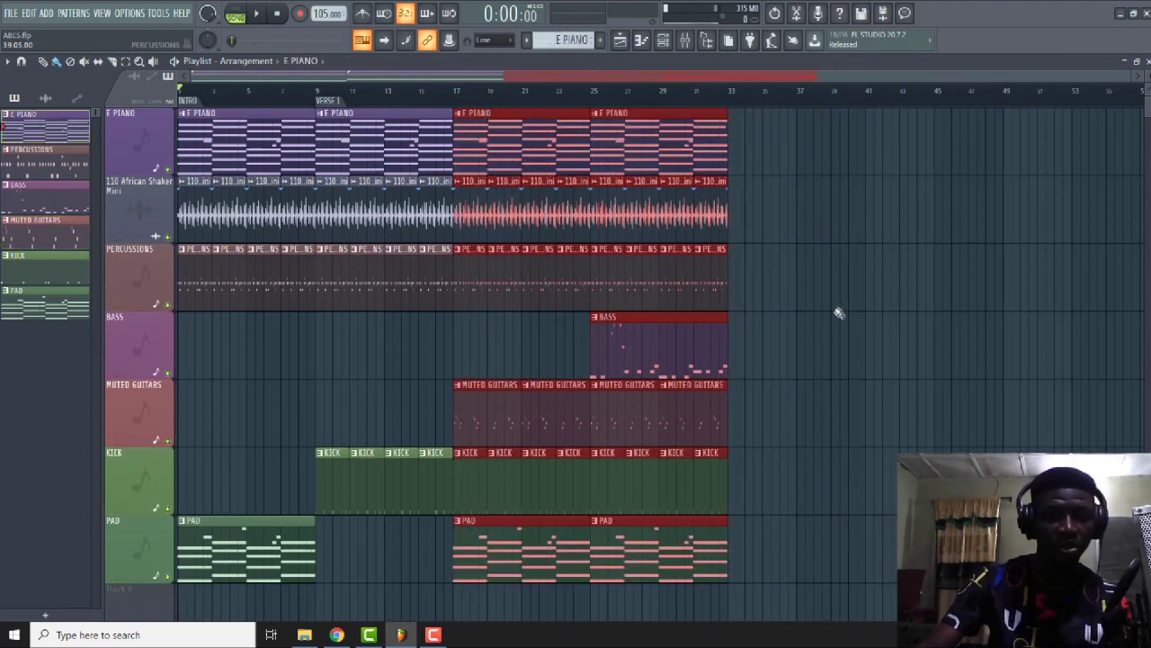
click(814, 359)
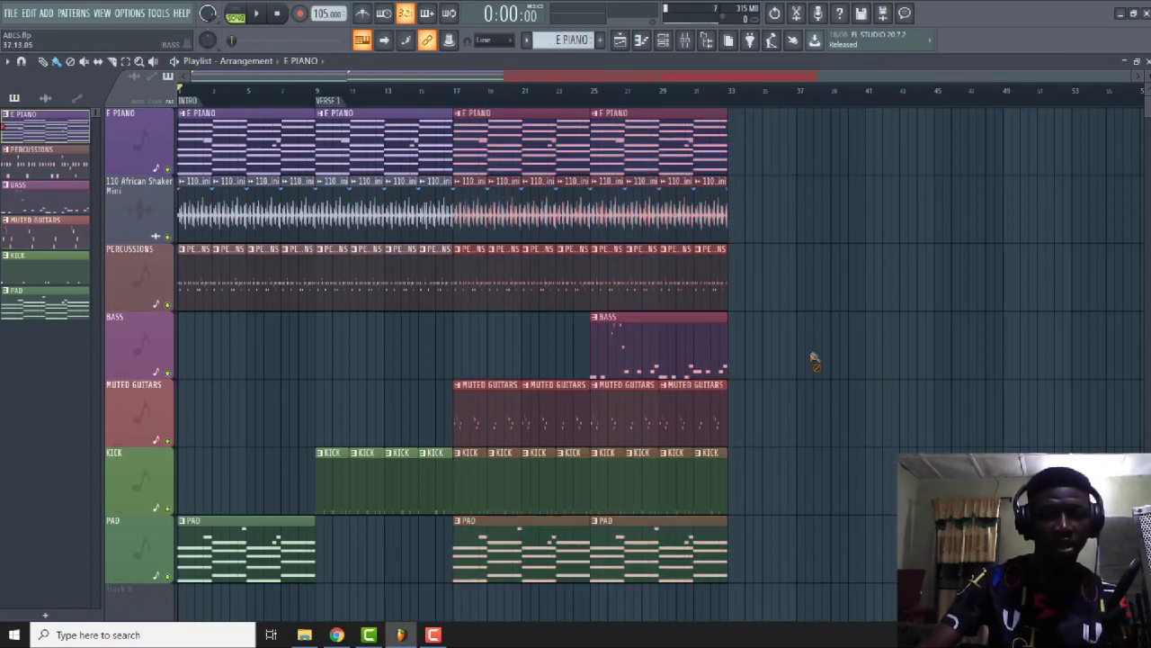
Add a marker named HOOK at bar 25 of the playlist timeline.
right_click(594, 106)
click(620, 108)
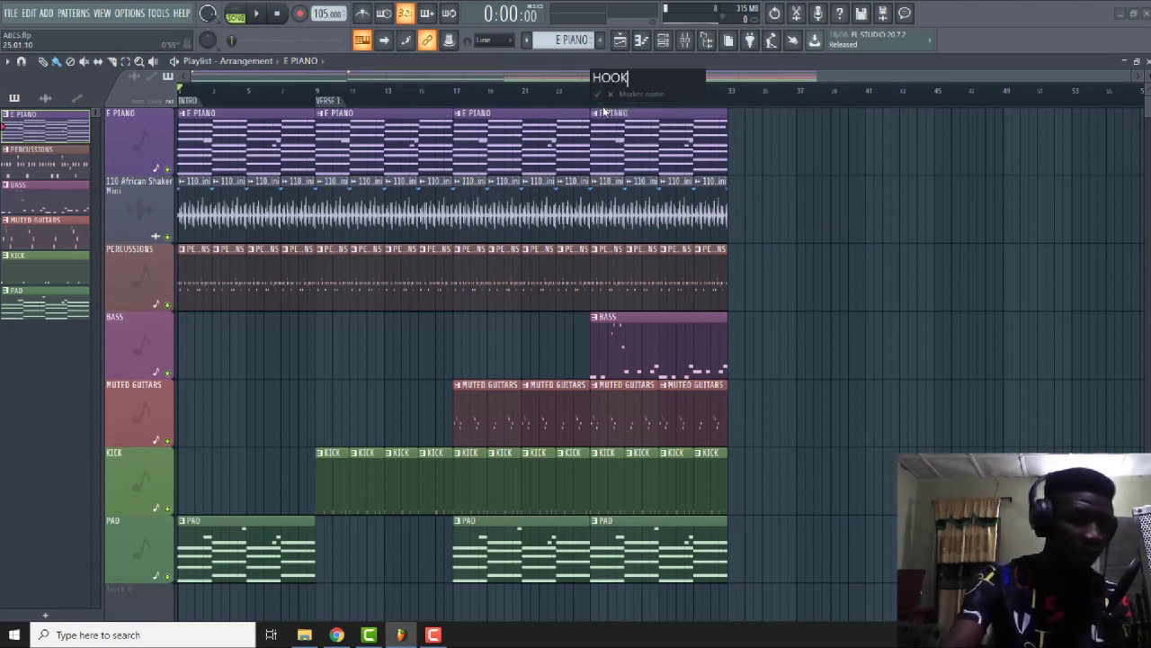
key(Return)
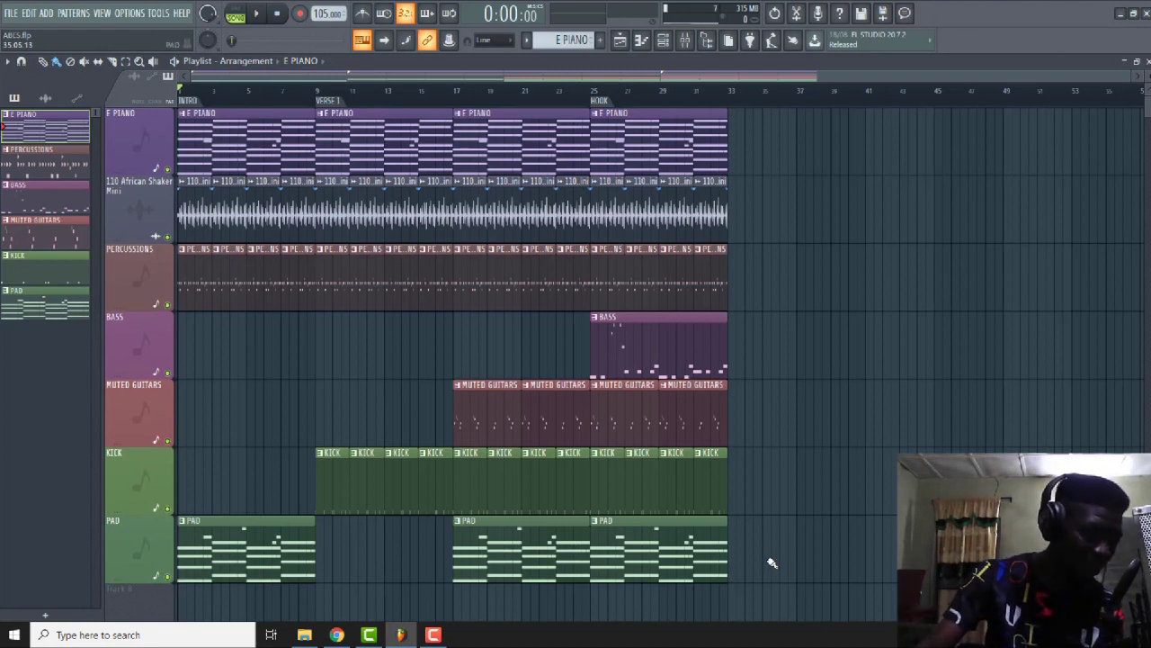
Duplicate all clips from bars 9 to 33 so the copies start at bar 33, and add a VERSE2 2 marker there.
drag(761, 619, 740, 133)
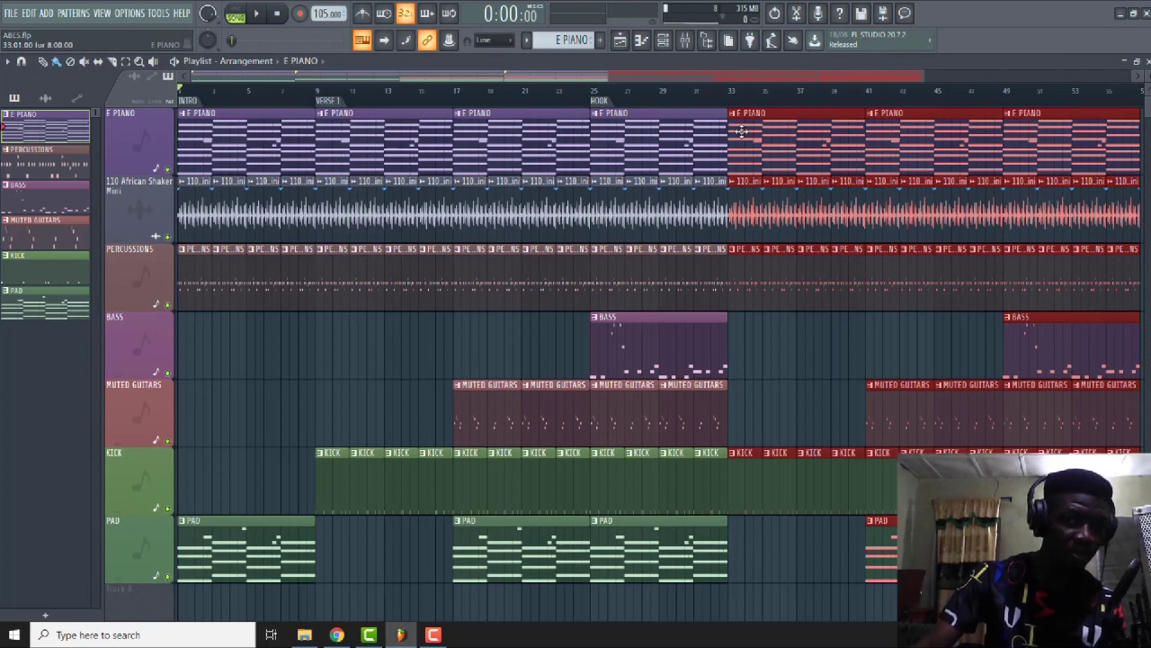
click(783, 332)
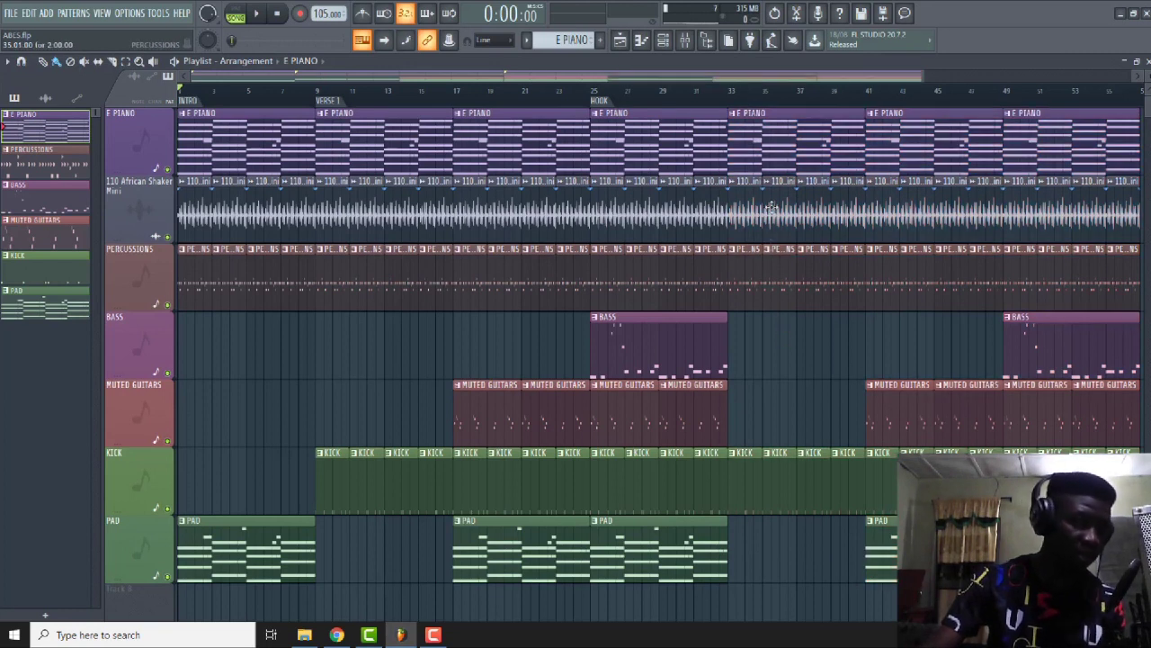
right_click(733, 106)
click(743, 107)
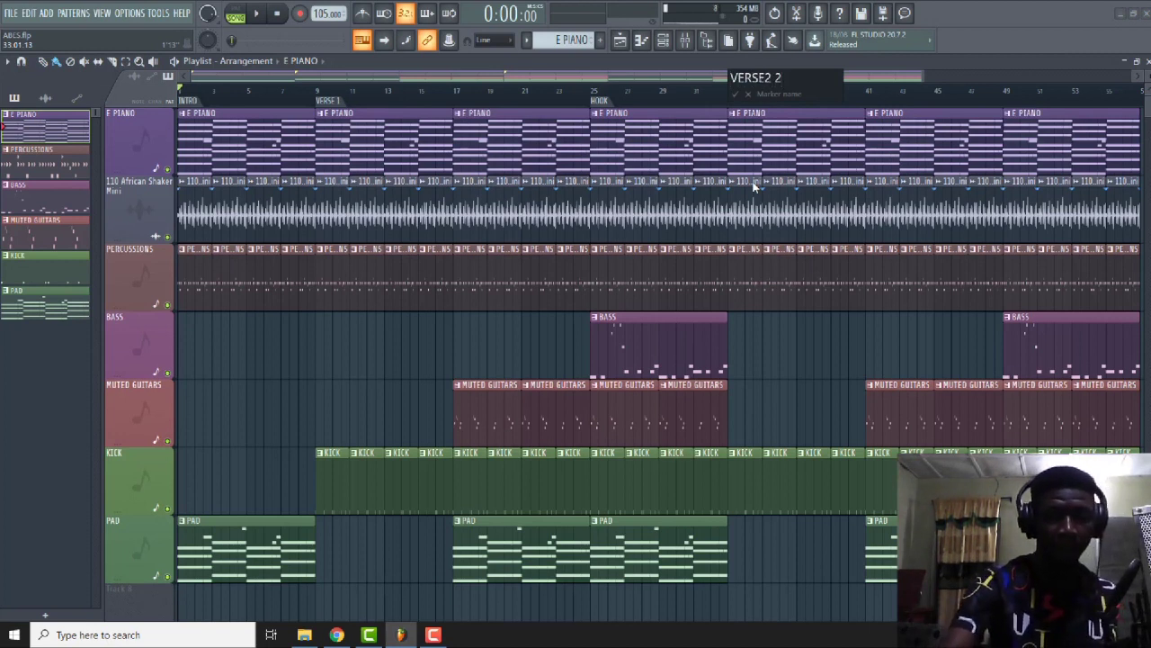
key(Return)
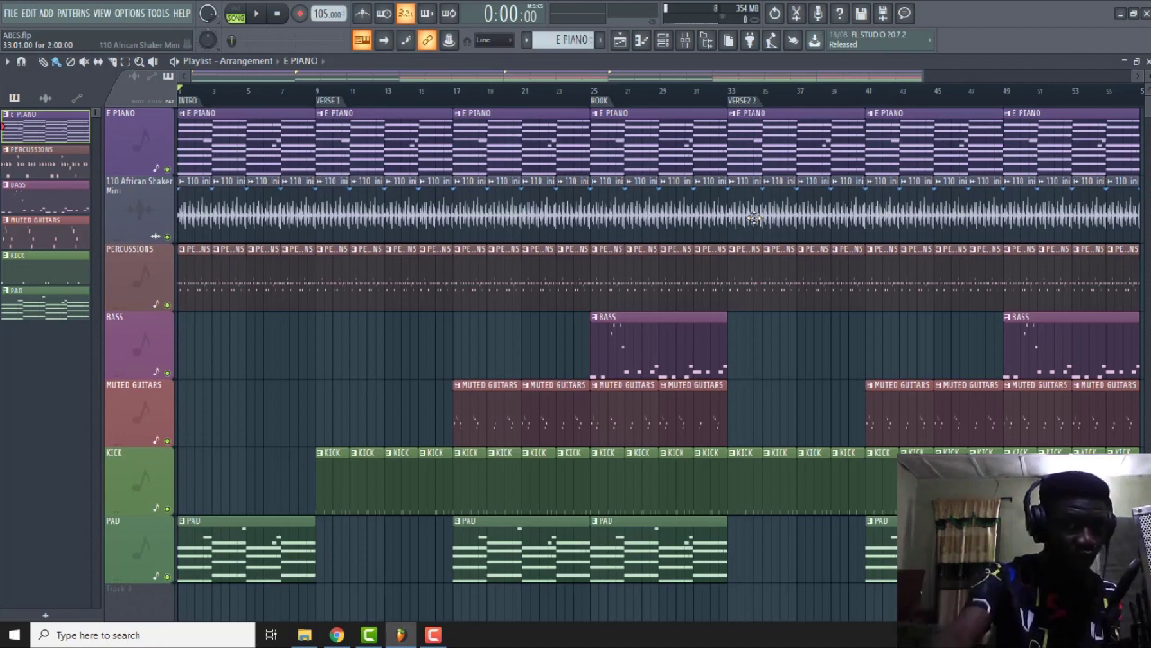
Add a second HOOK marker at bar 49, where the copied bass clip starts.
right_click(1010, 105)
click(1021, 108)
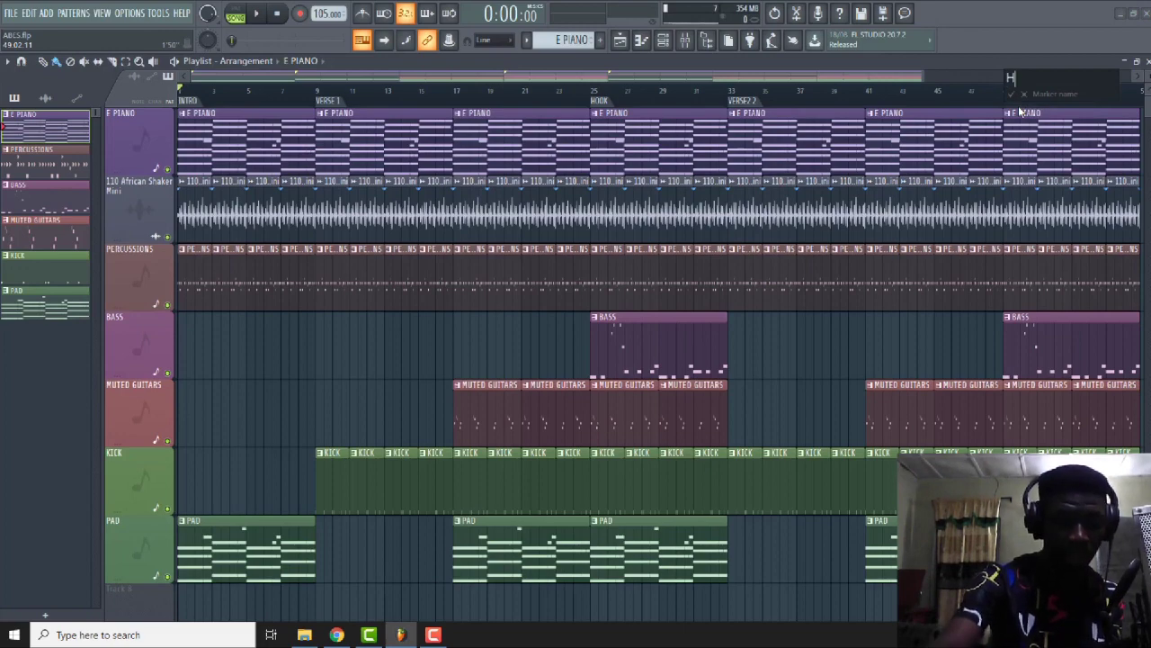
text(HOOK)
key(Return)
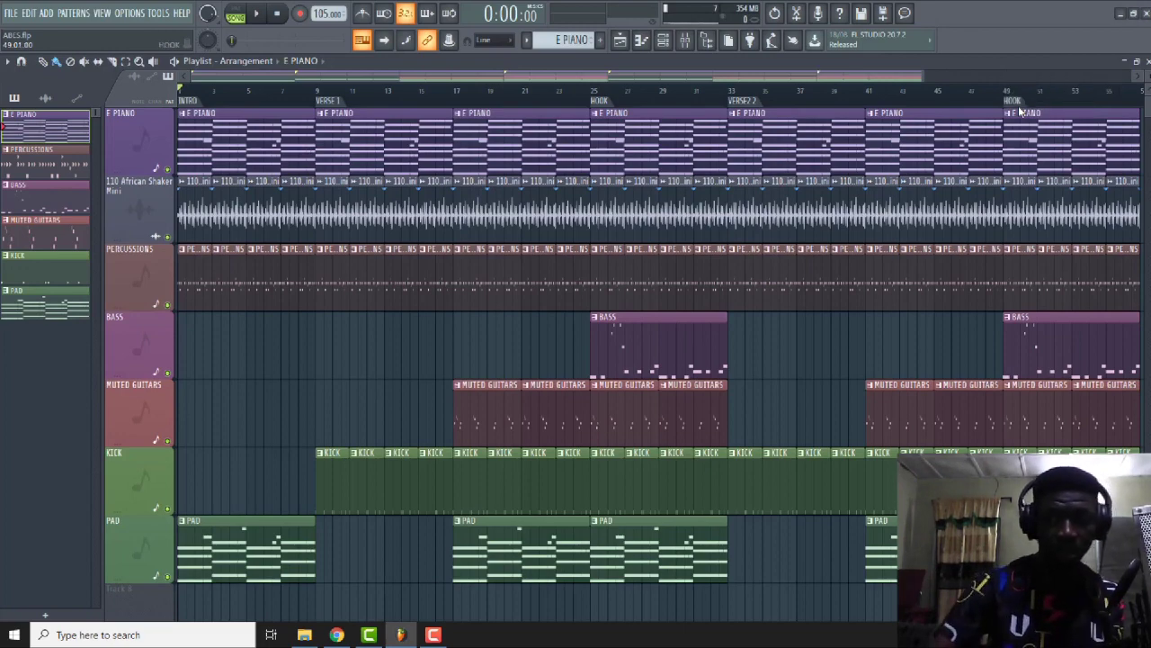
Add a marker named OUTRO at bar 57, at the end of the arranged clips.
drag(880, 79, 985, 113)
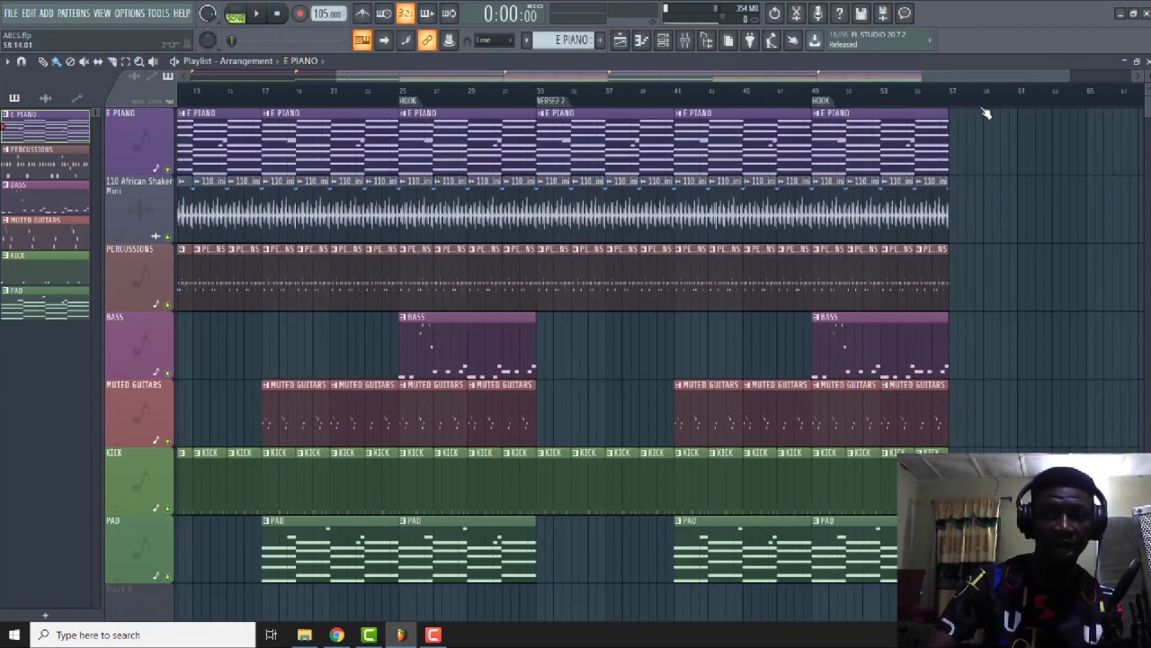
right_click(956, 109)
click(961, 116)
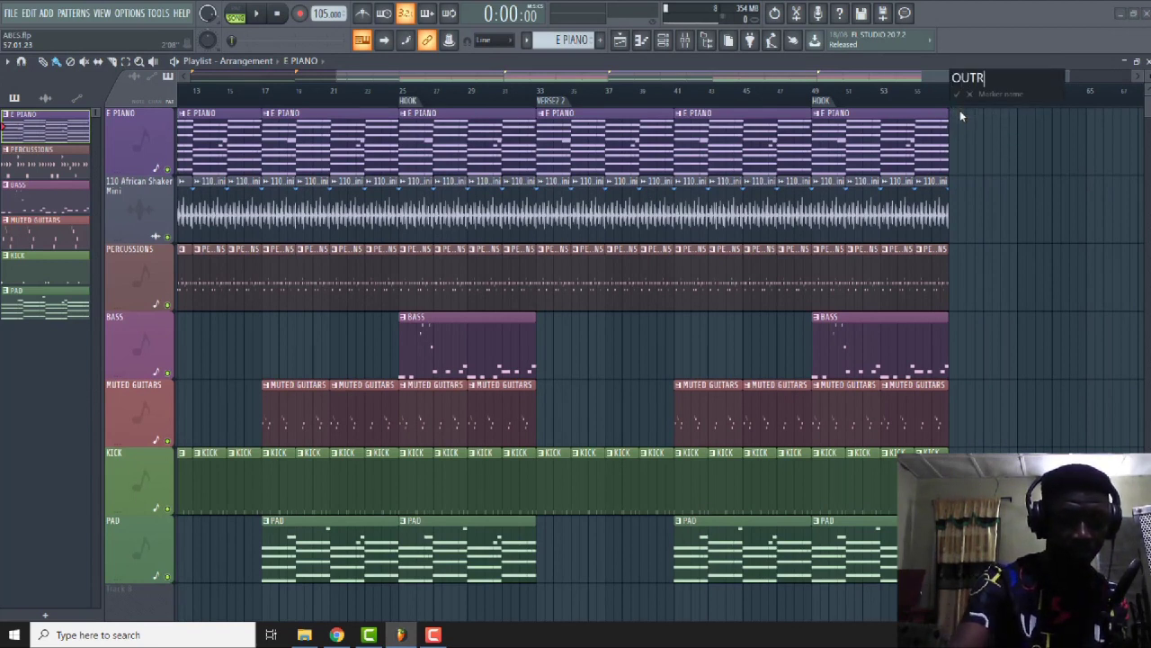
key(Return)
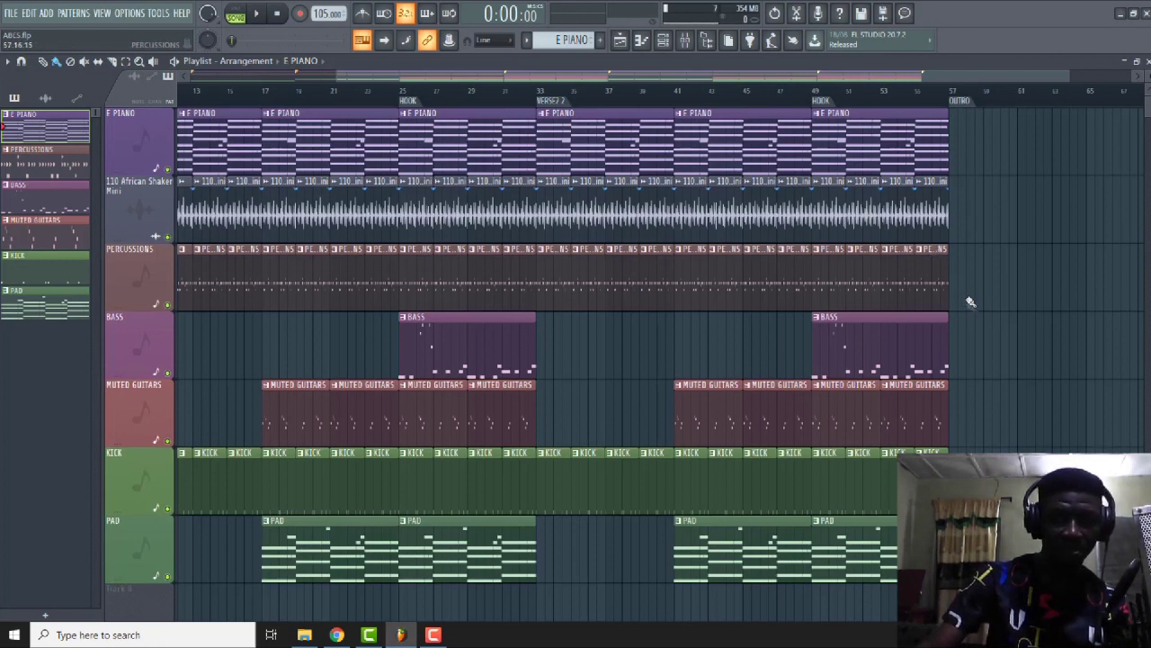
Duplicate the E PIANO, shaker, PERCUSSIONS and BASS clips of the second hook into the outro starting at bar 57.
drag(974, 327, 819, 135)
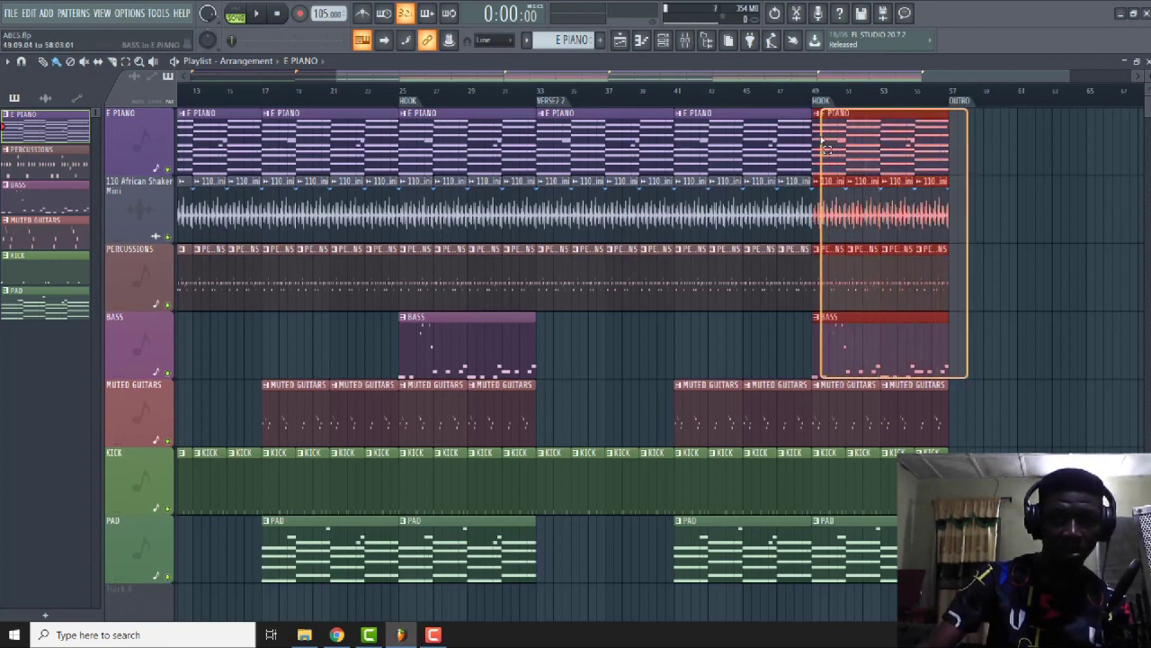
key(ctrl+b)
drag(961, 137, 970, 136)
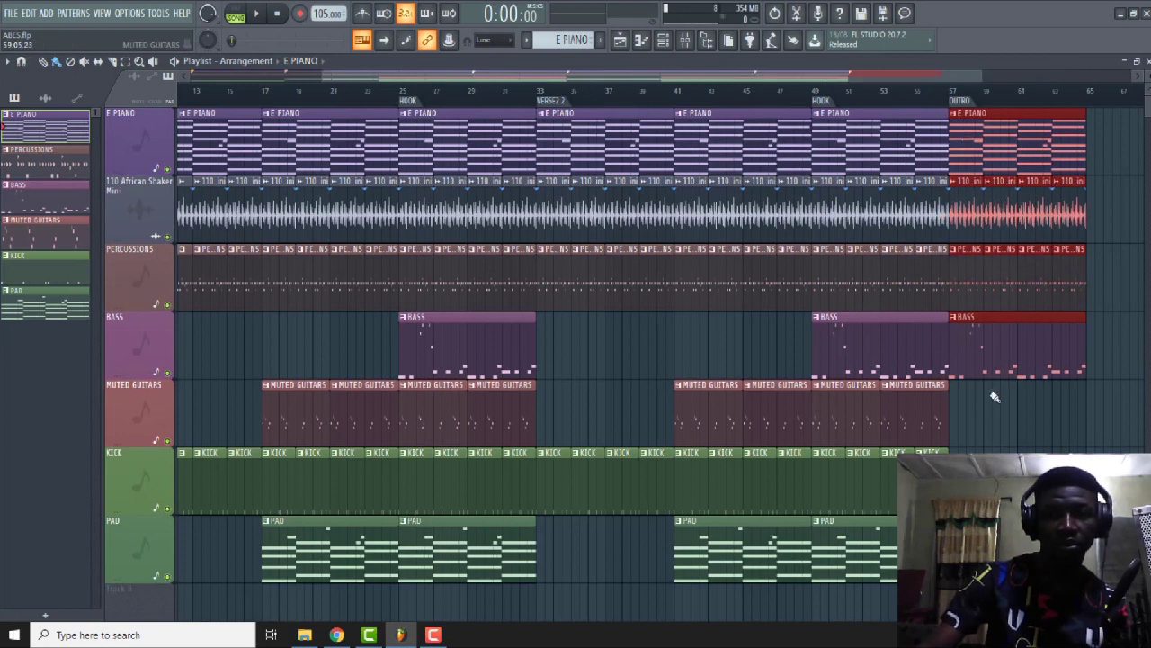
click(997, 420)
Rename the marker at bar 33 as VERSE 2 and play the arrangement from the start.
right_click(559, 105)
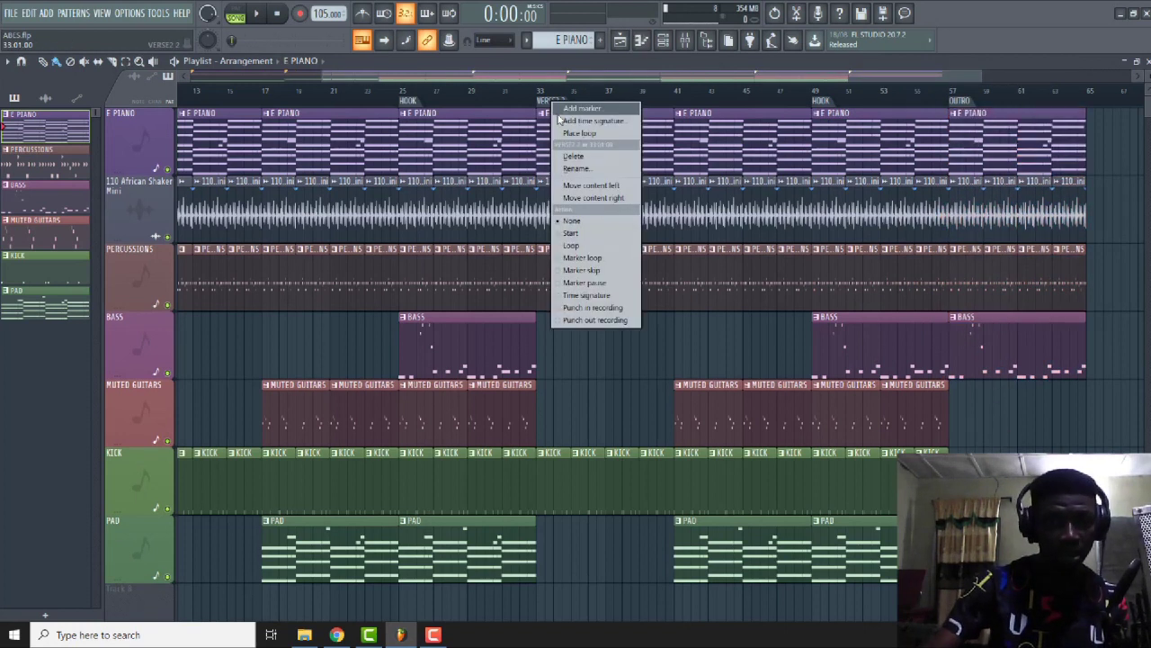
click(575, 168)
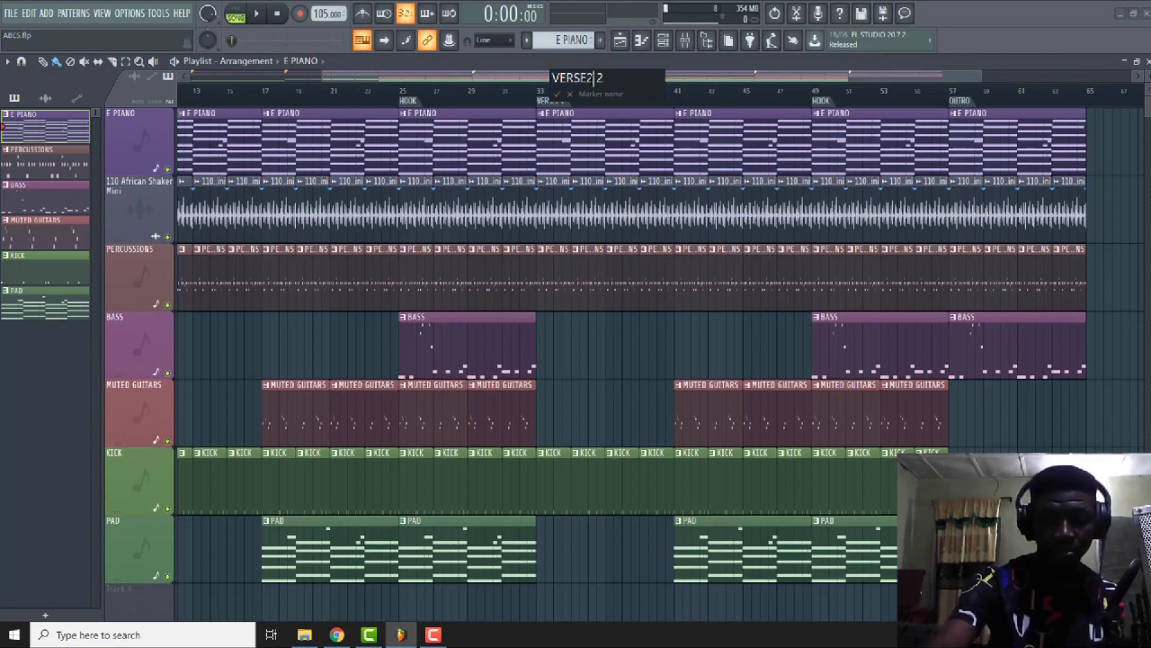
key(Return)
drag(577, 81, 372, 59)
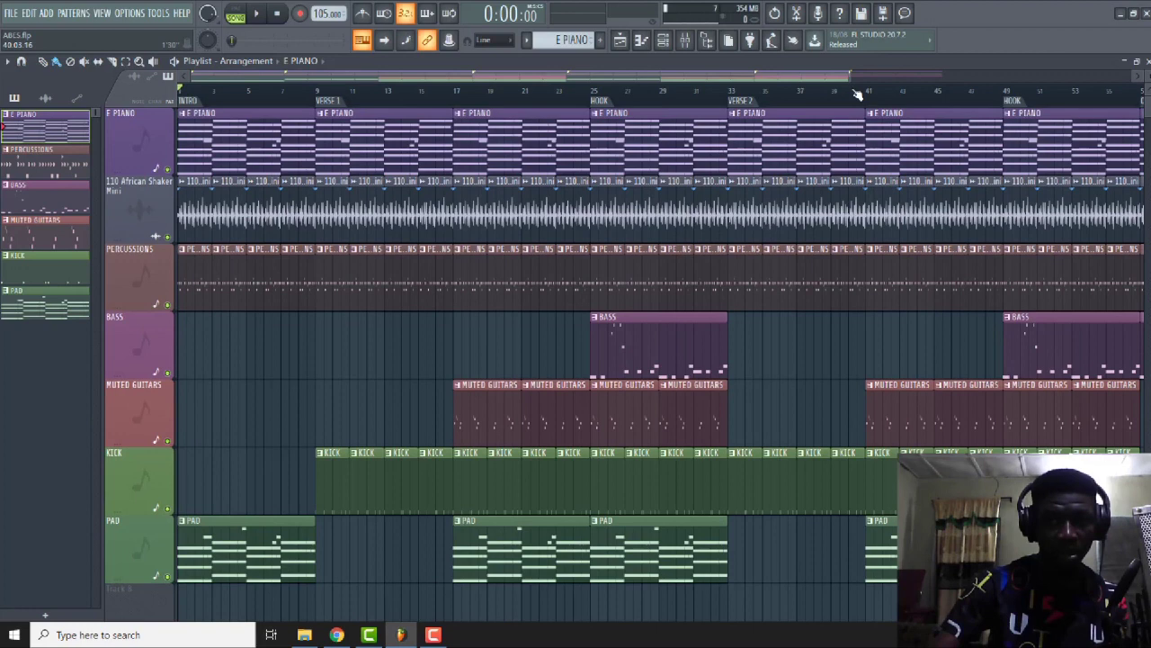
drag(851, 74, 982, 68)
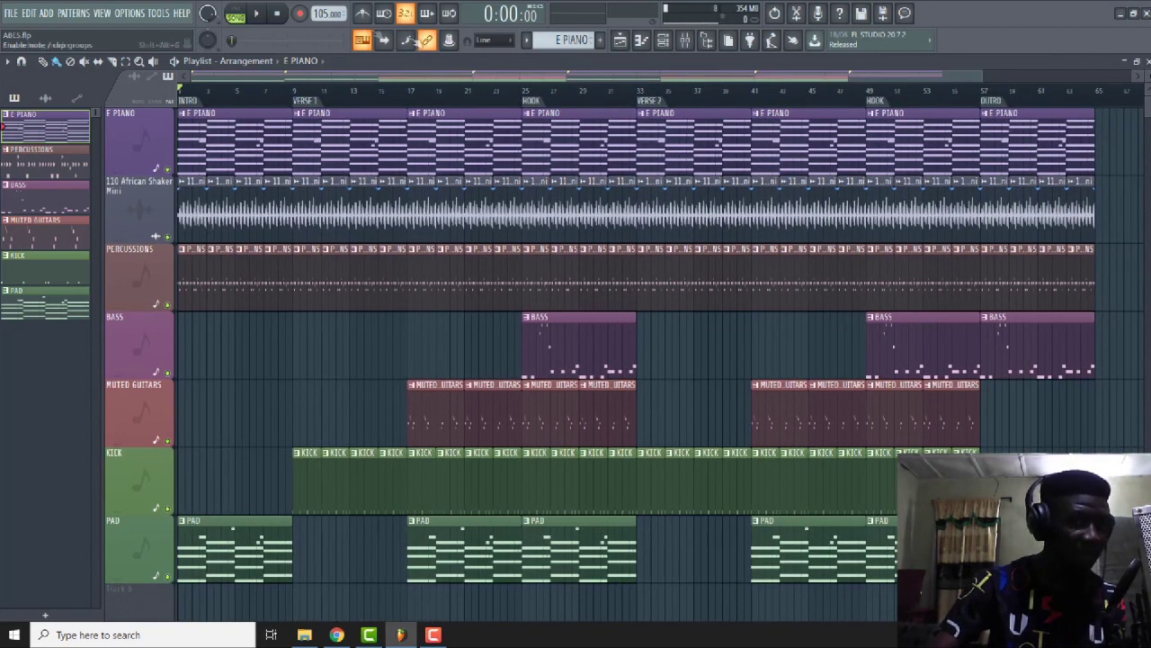
click(259, 16)
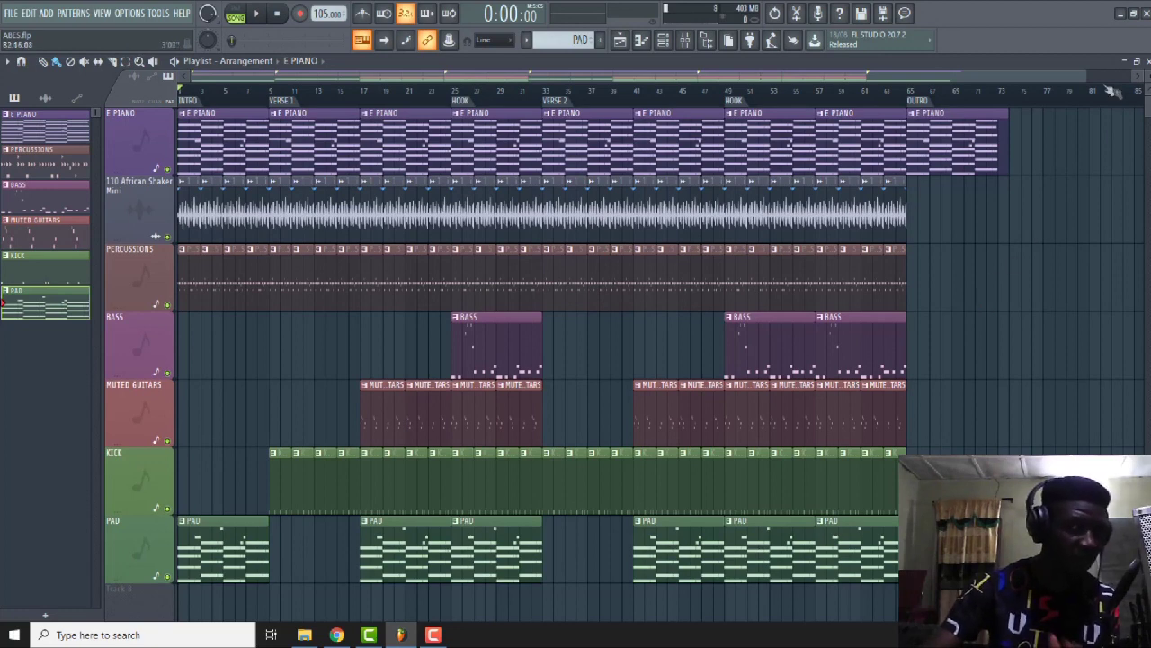
Fit the whole arrangement in the playlist view and open the sample browser beside it.
drag(1086, 78, 992, 88)
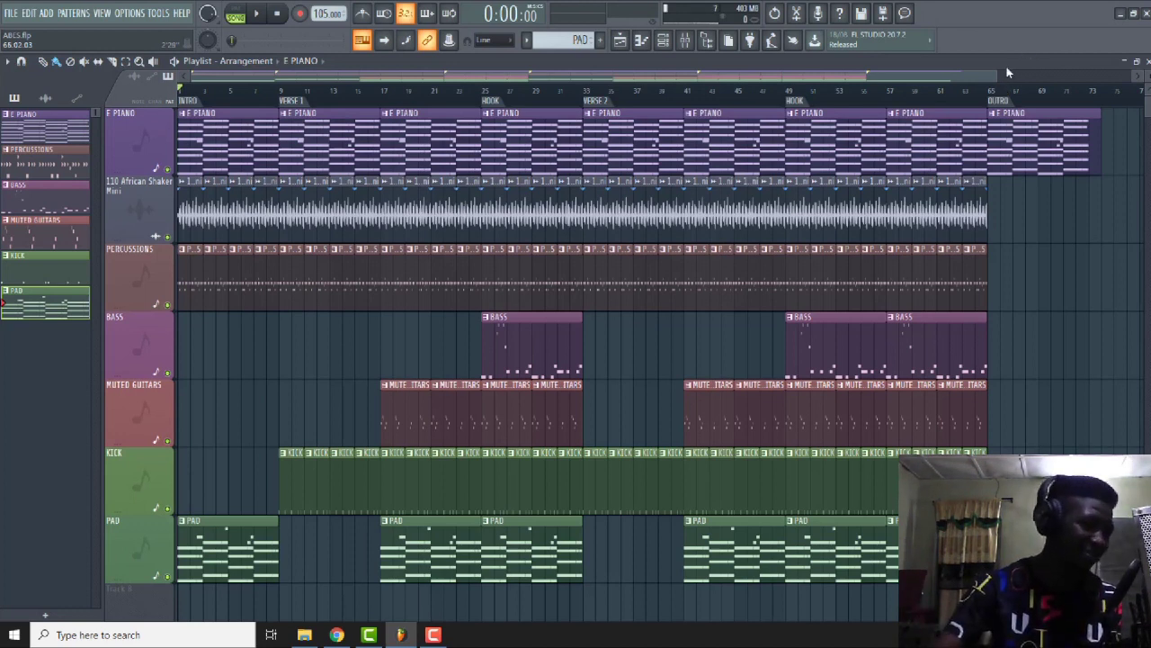
drag(993, 71, 966, 65)
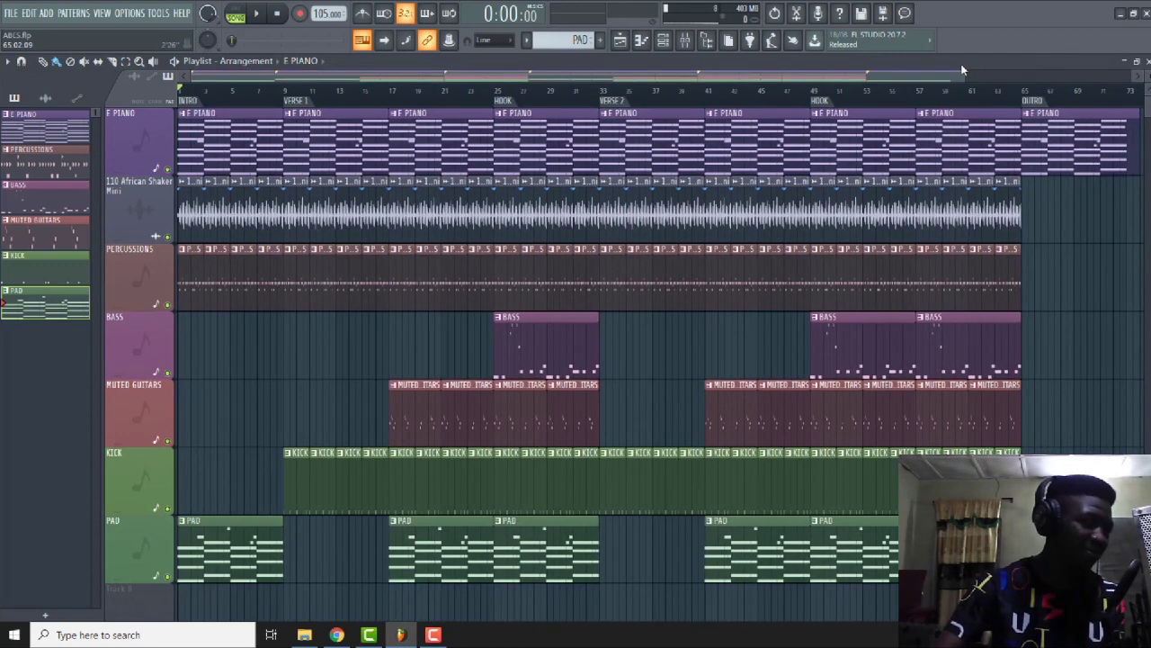
click(709, 43)
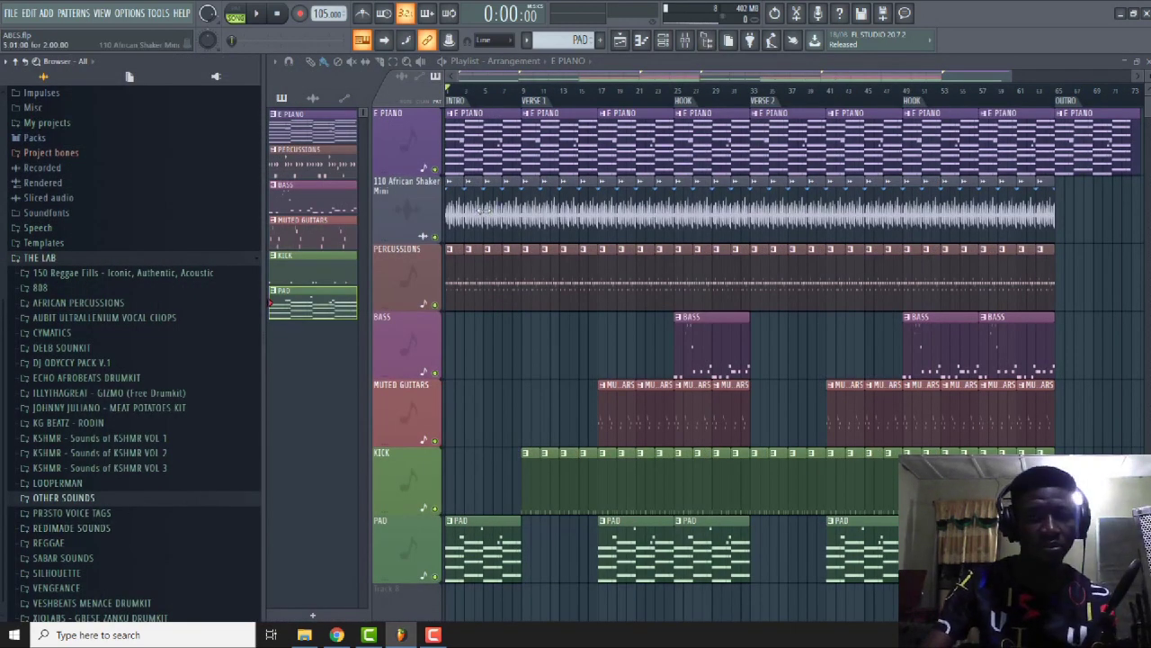
Play from bar 7 and shorten the intro's last PERCUSSIONS and African shaker clips to end at bar 8.
click(504, 91)
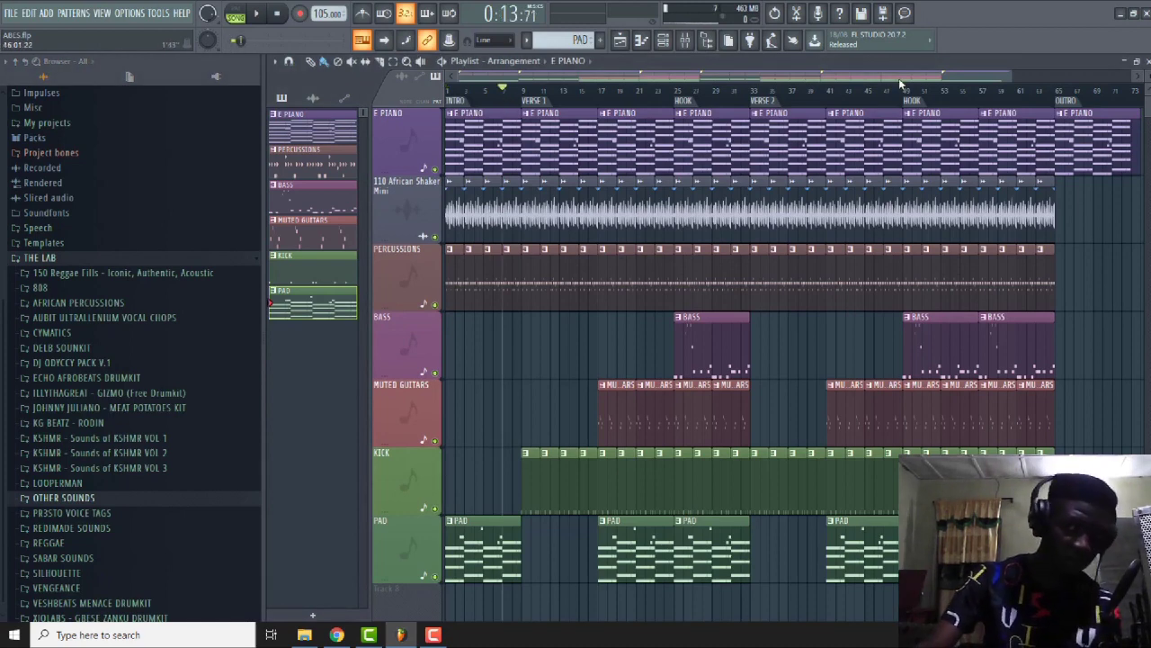
key(space)
scroll(618, 91, up, 5)
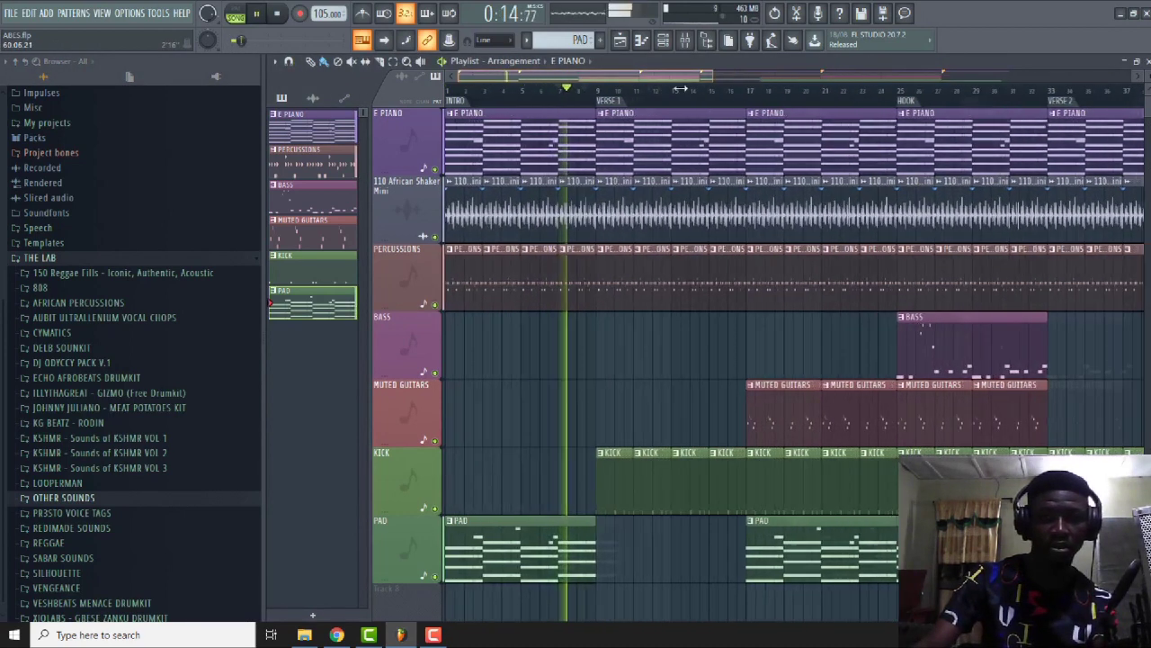
key(space)
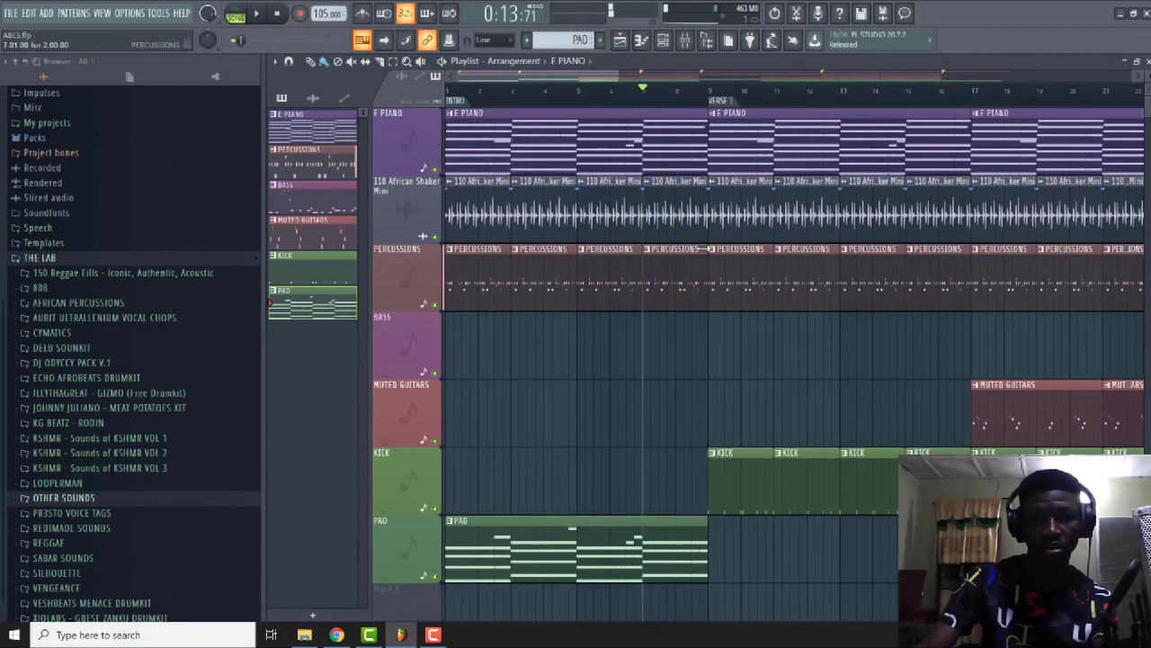
key(space)
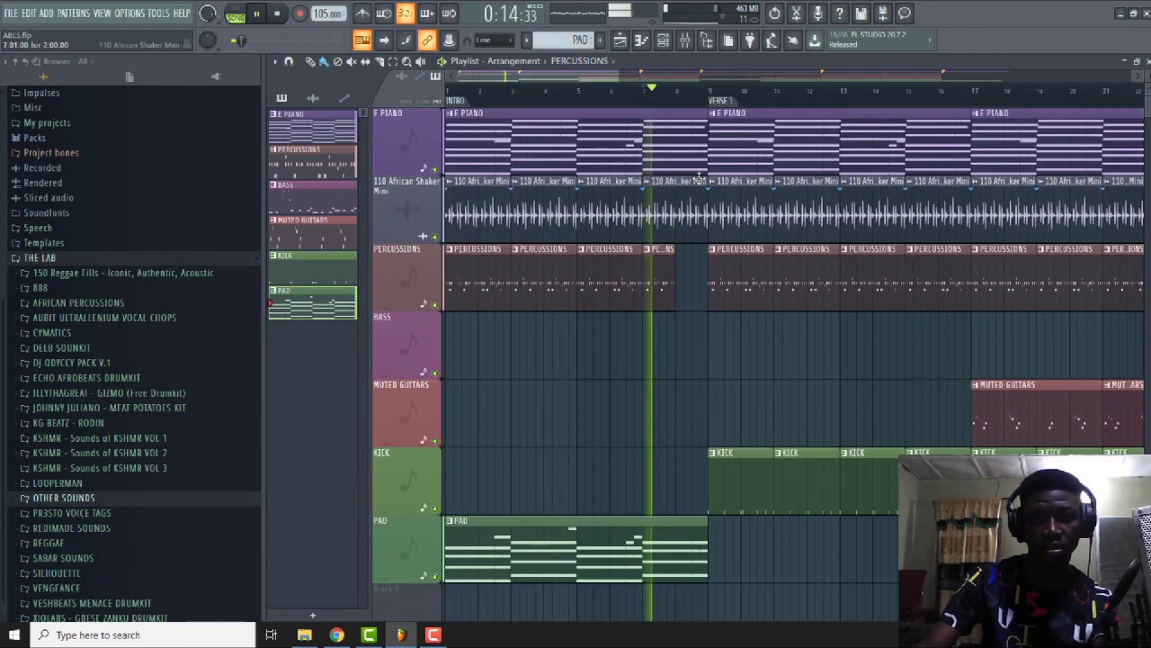
drag(707, 180, 671, 181)
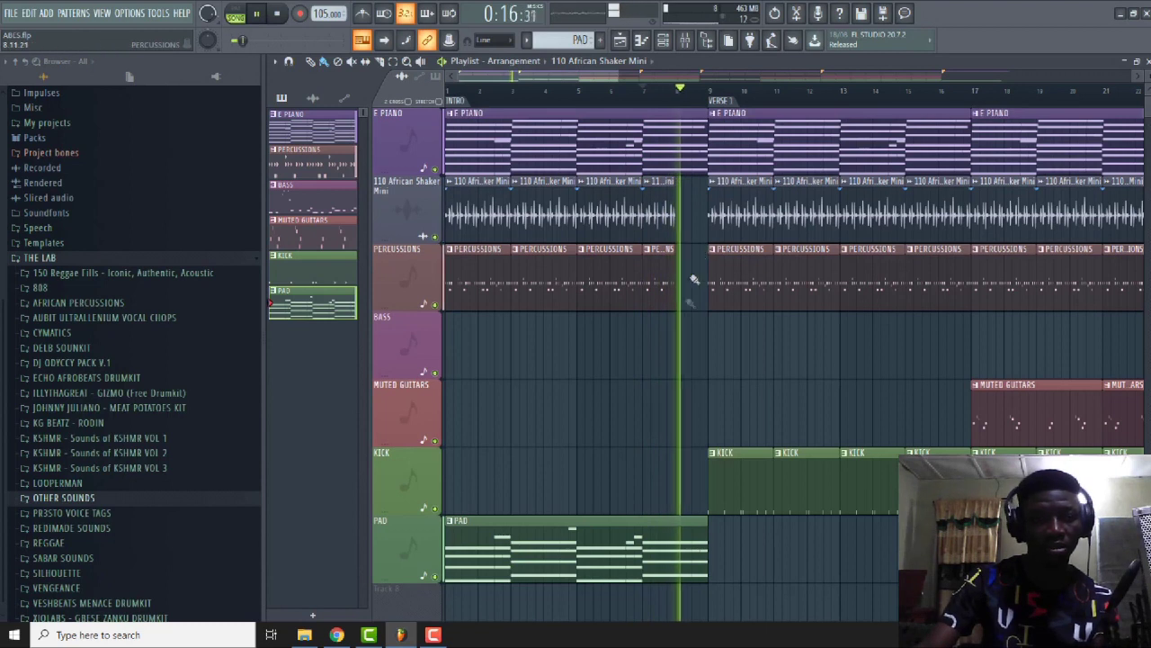
key(space)
Set the playback time selection to bars 7 to 9 and deselect the clips.
drag(642, 90, 712, 120)
click(652, 103)
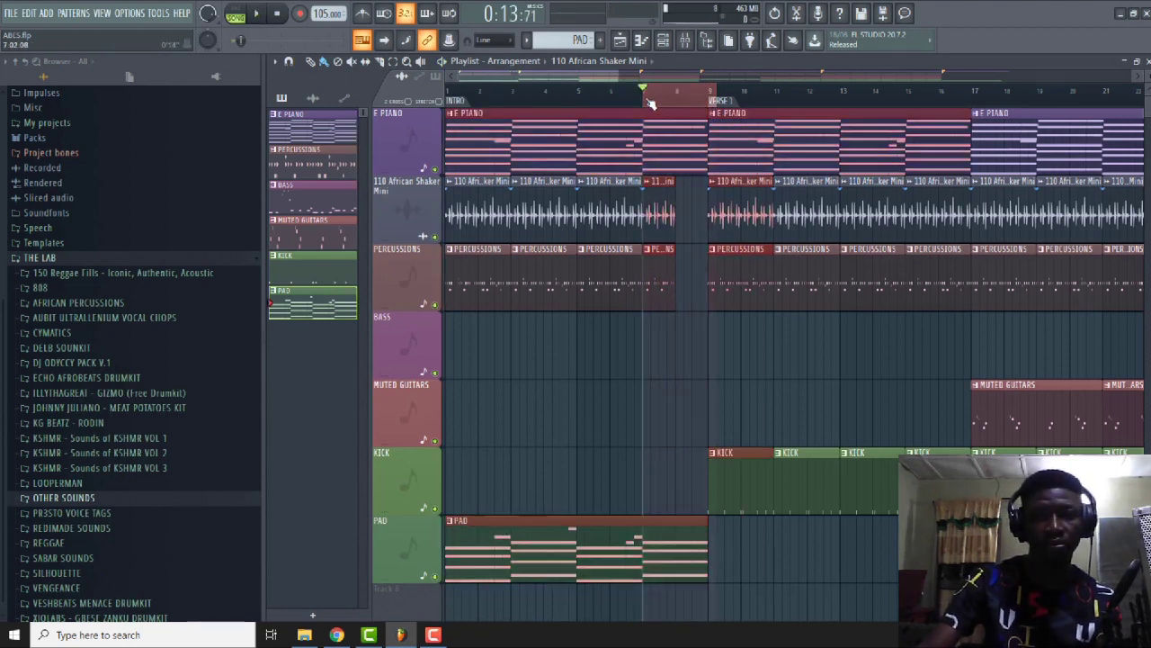
click(736, 351)
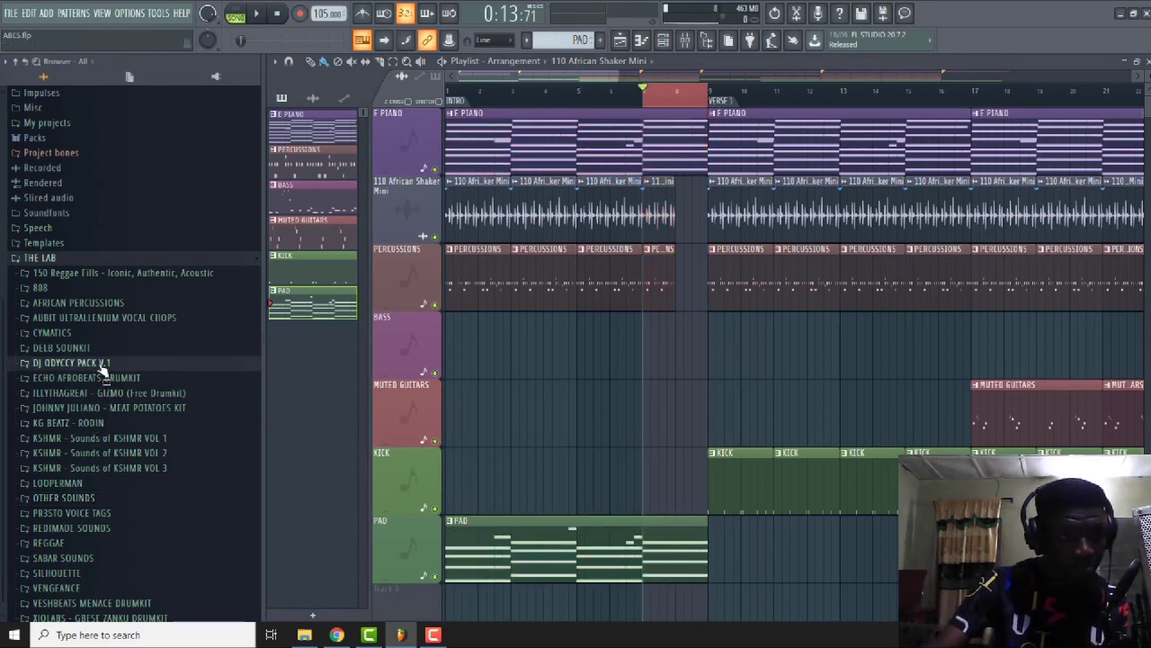
Preview fills 03 and 04 in the DJ ODYCCY PACK V.1 Amapiano drum loops, and place Fill_(113bpm) 04 on the BASS track at bar 8.
click(72, 362)
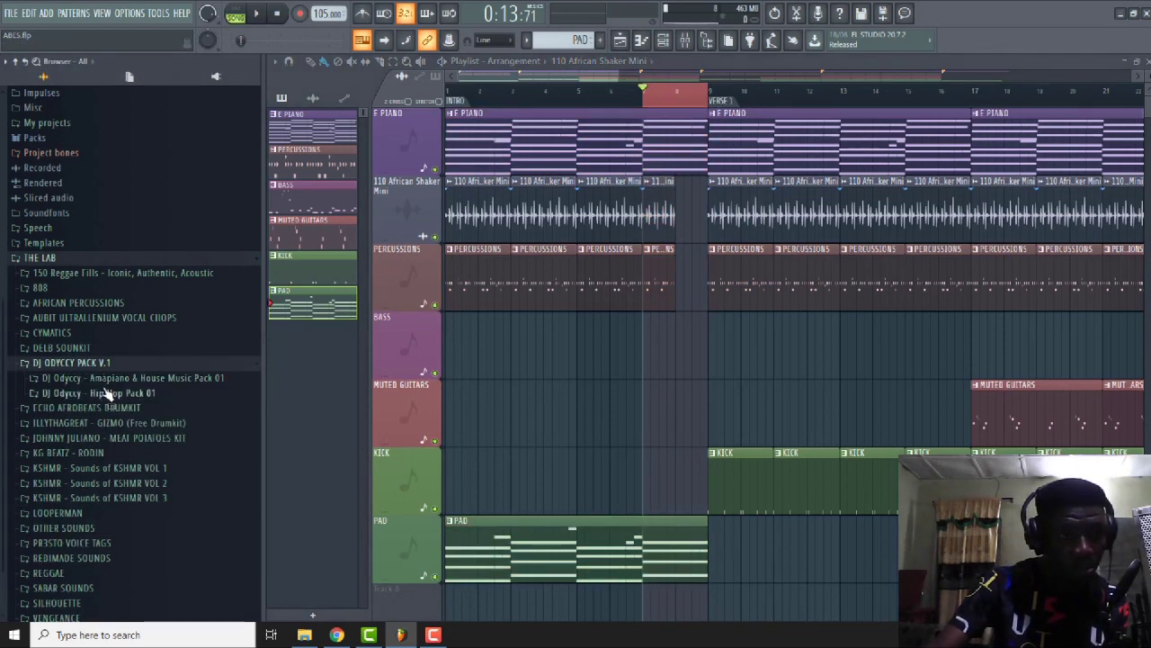
click(125, 378)
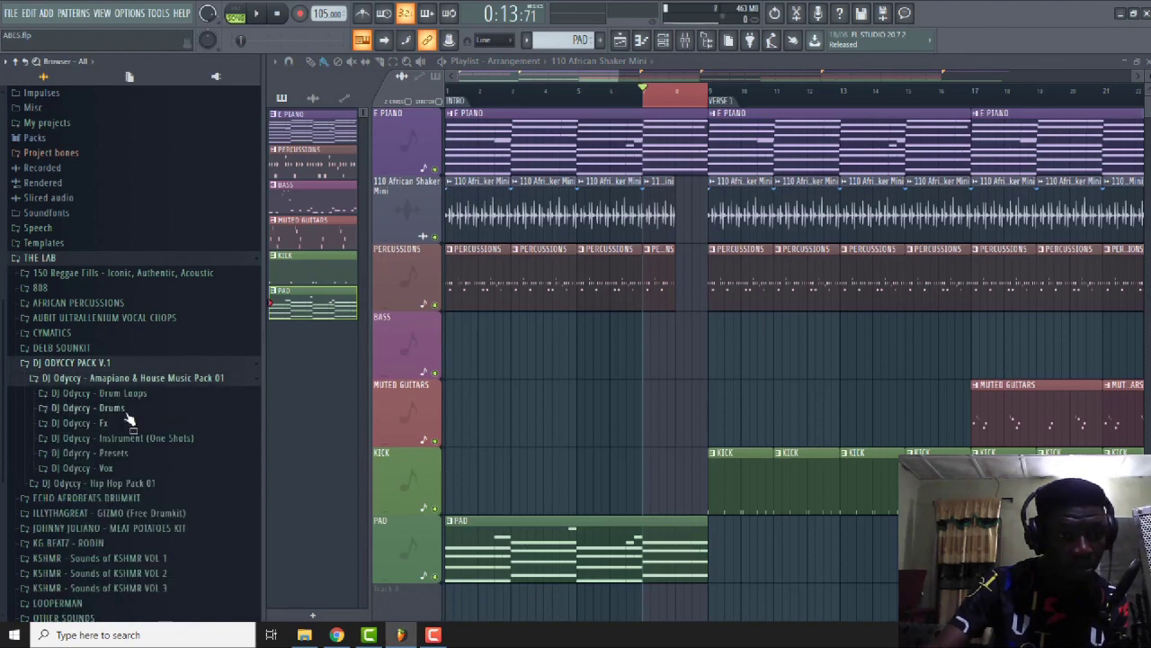
click(99, 393)
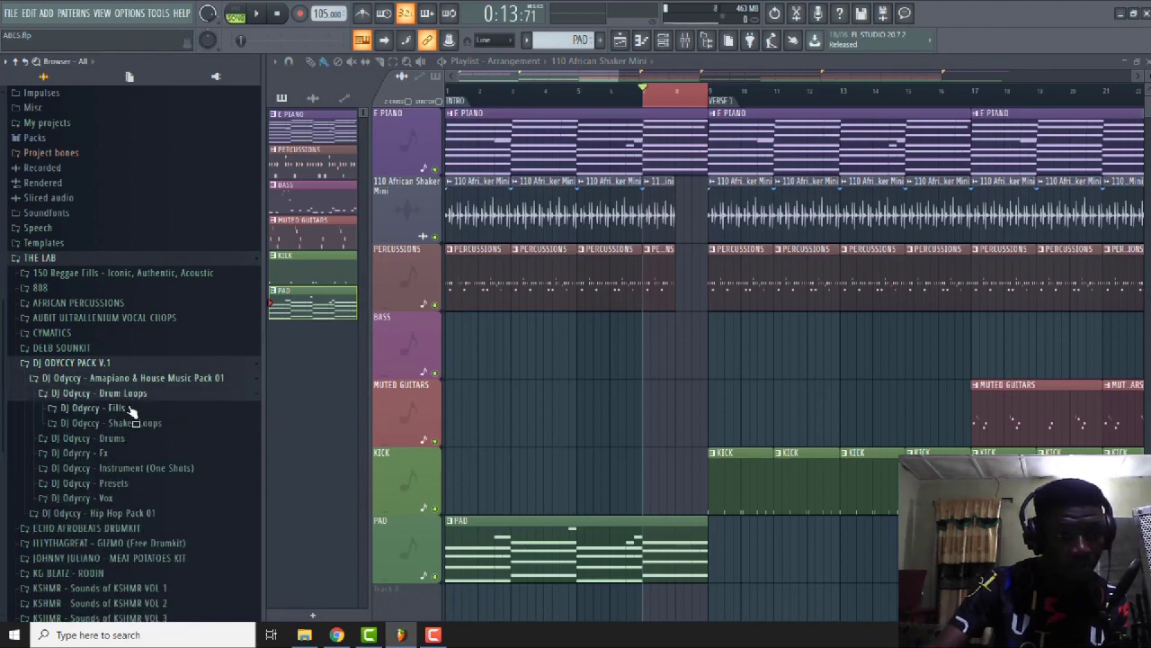
click(108, 408)
click(144, 436)
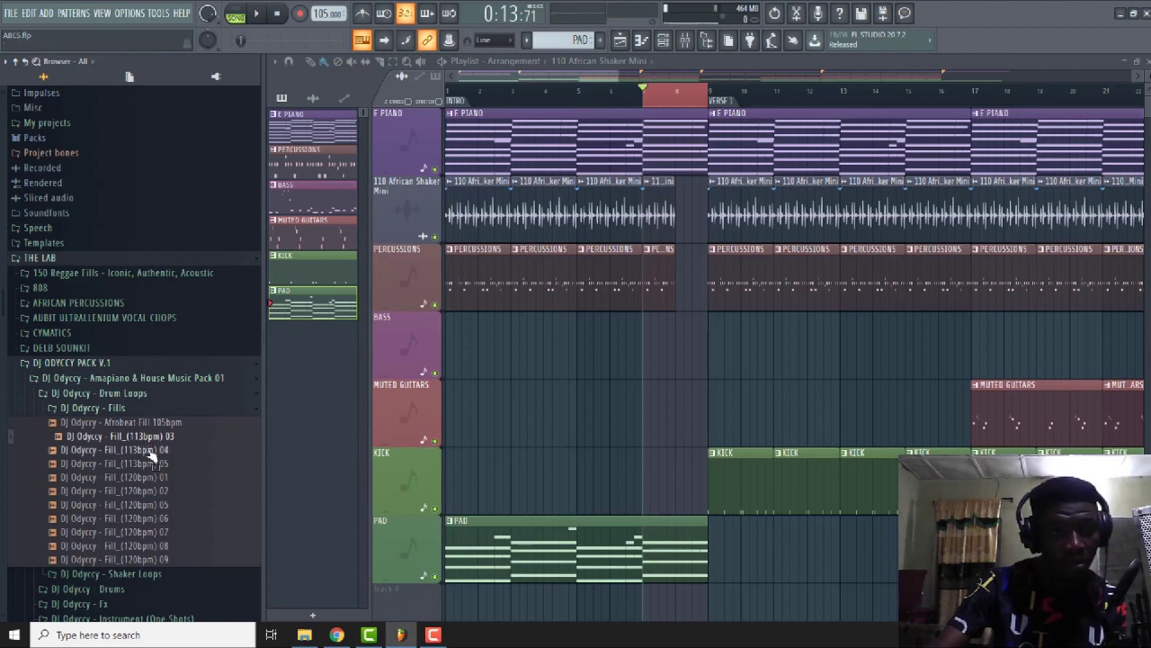
click(144, 450)
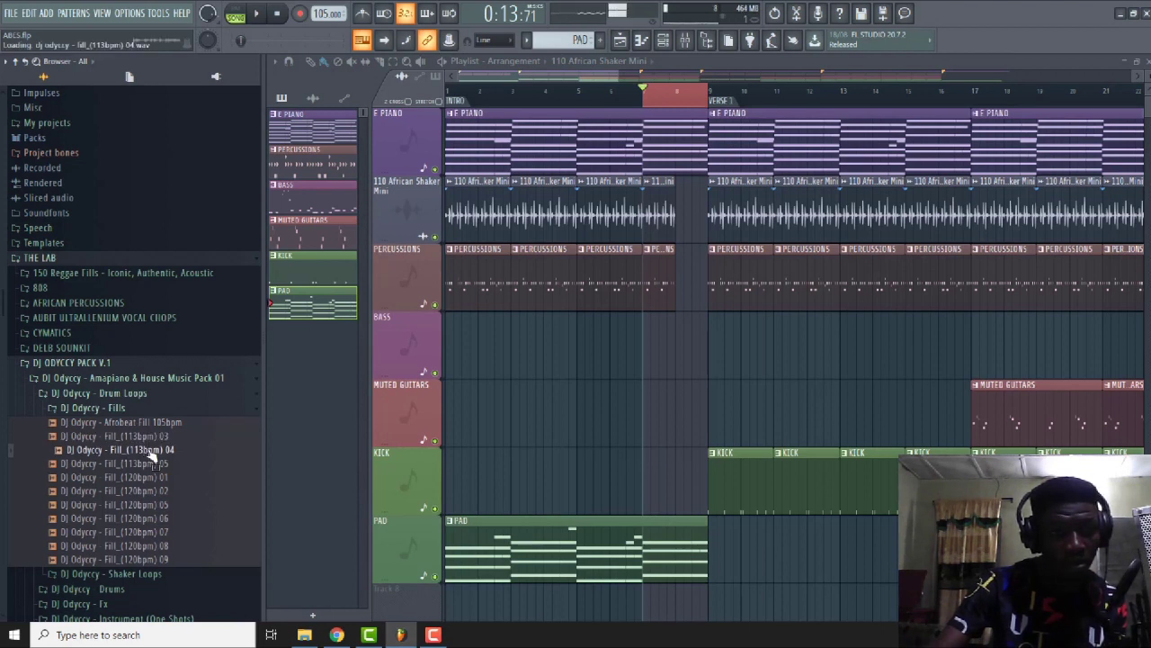
drag(153, 457, 678, 354)
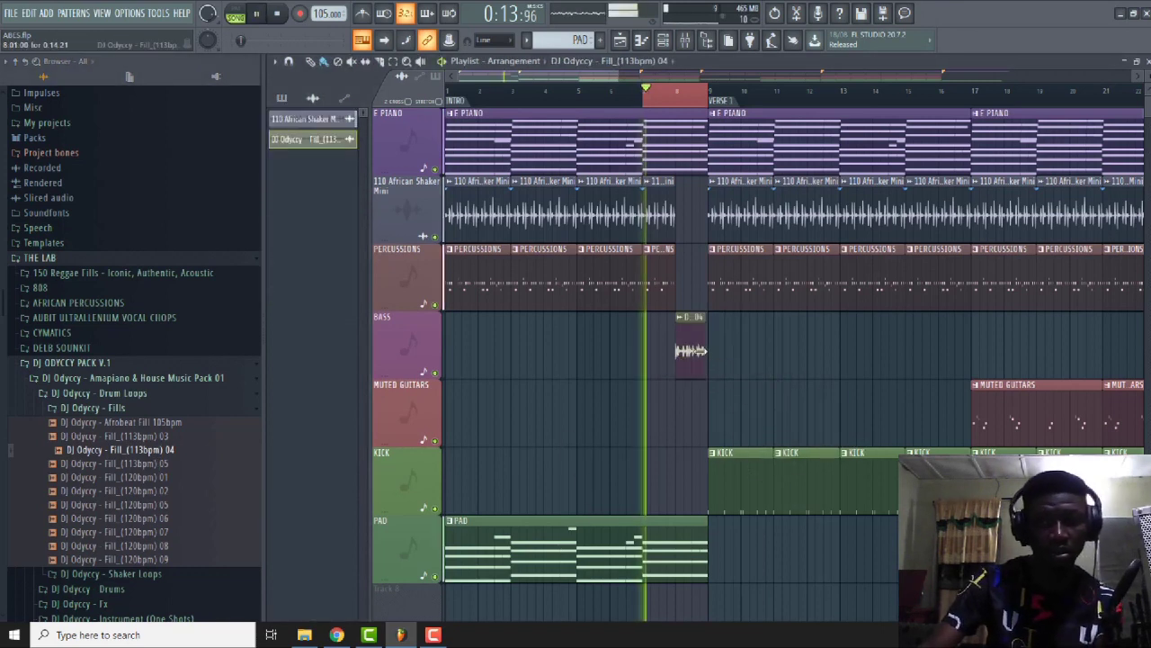
Stretch the Fill_(113bpm) 04 sample to 1 bar in e3 generic mode and play bars 7 to 9 to check it.
double_click(680, 353)
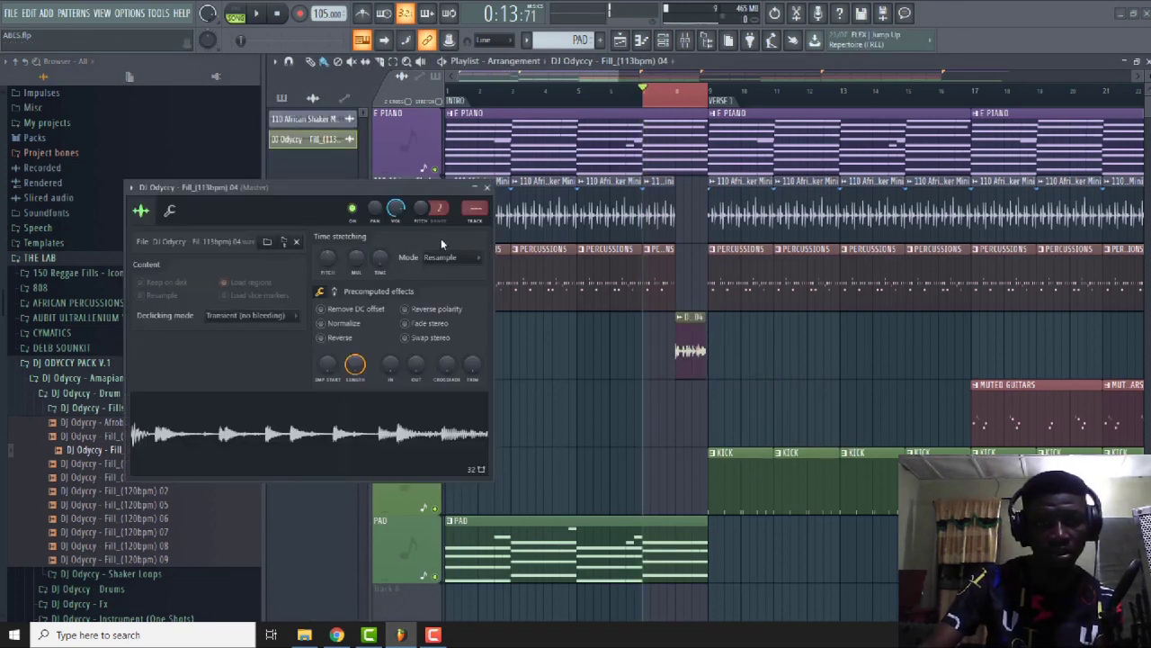
right_click(380, 263)
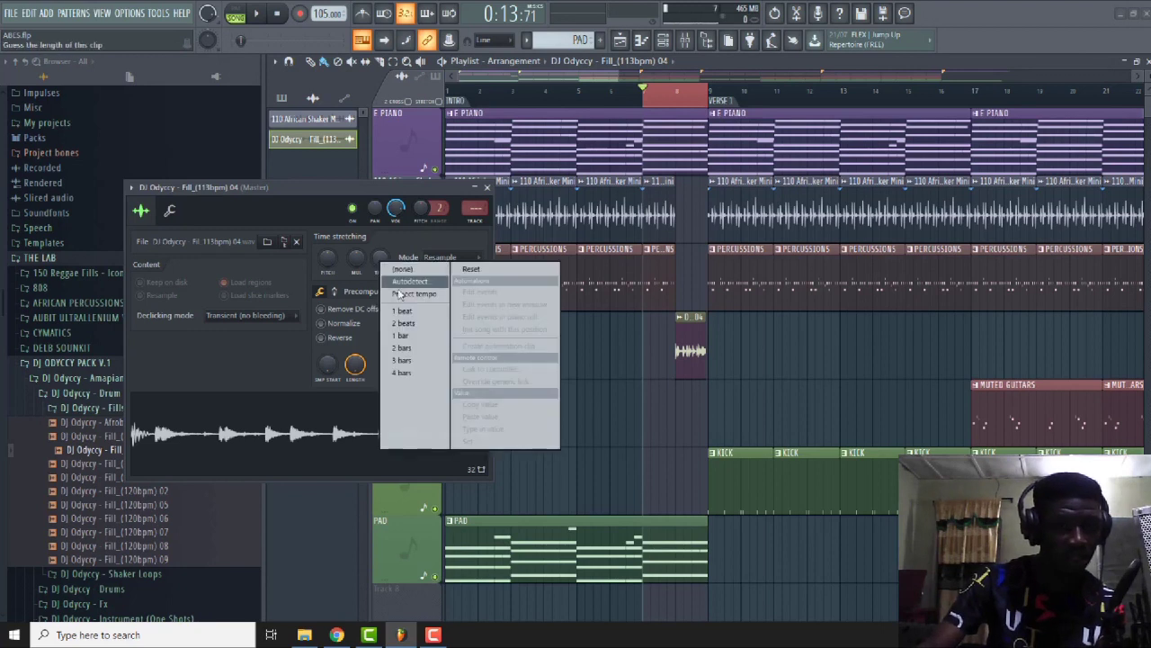
click(404, 338)
click(448, 258)
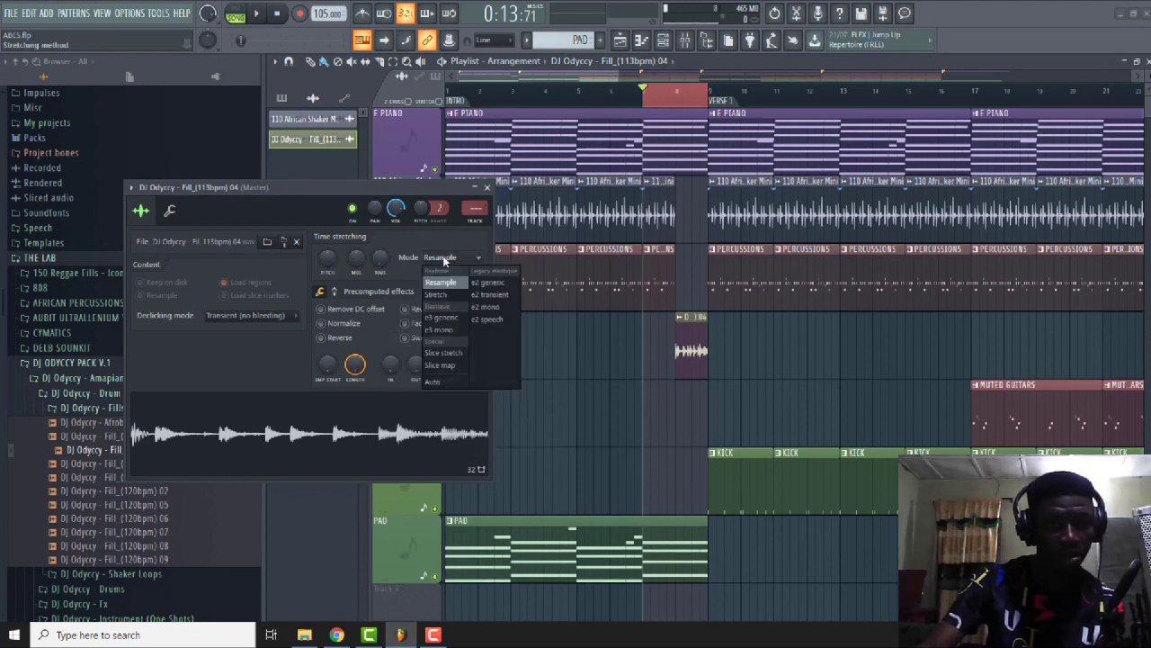
click(439, 282)
key(space)
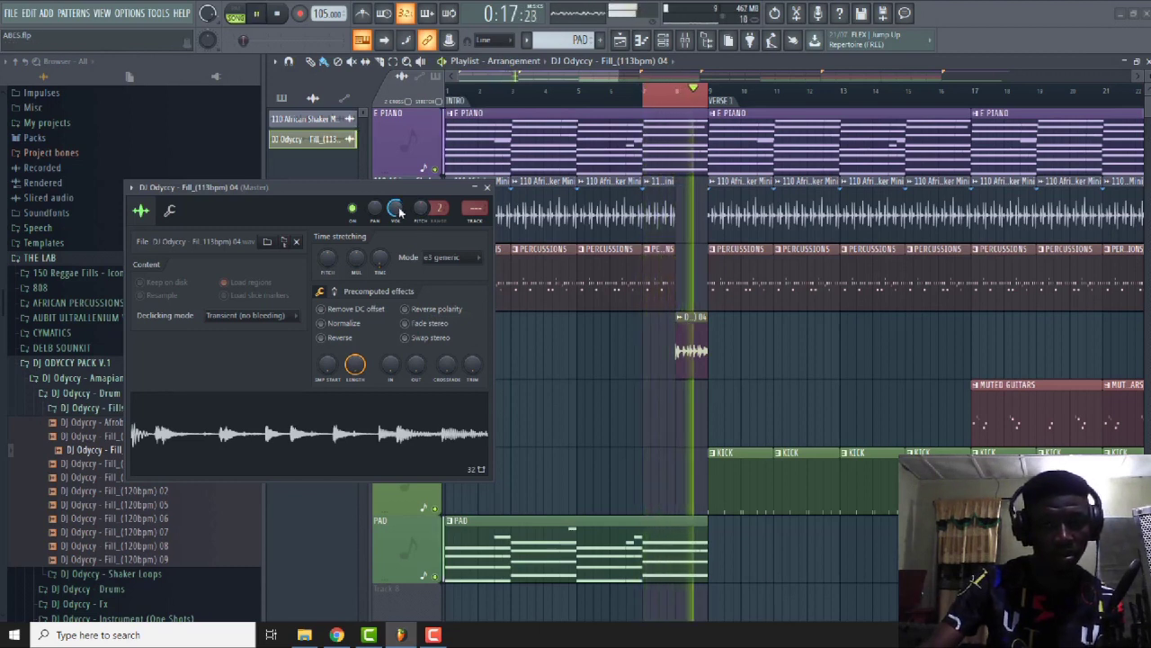
key(space)
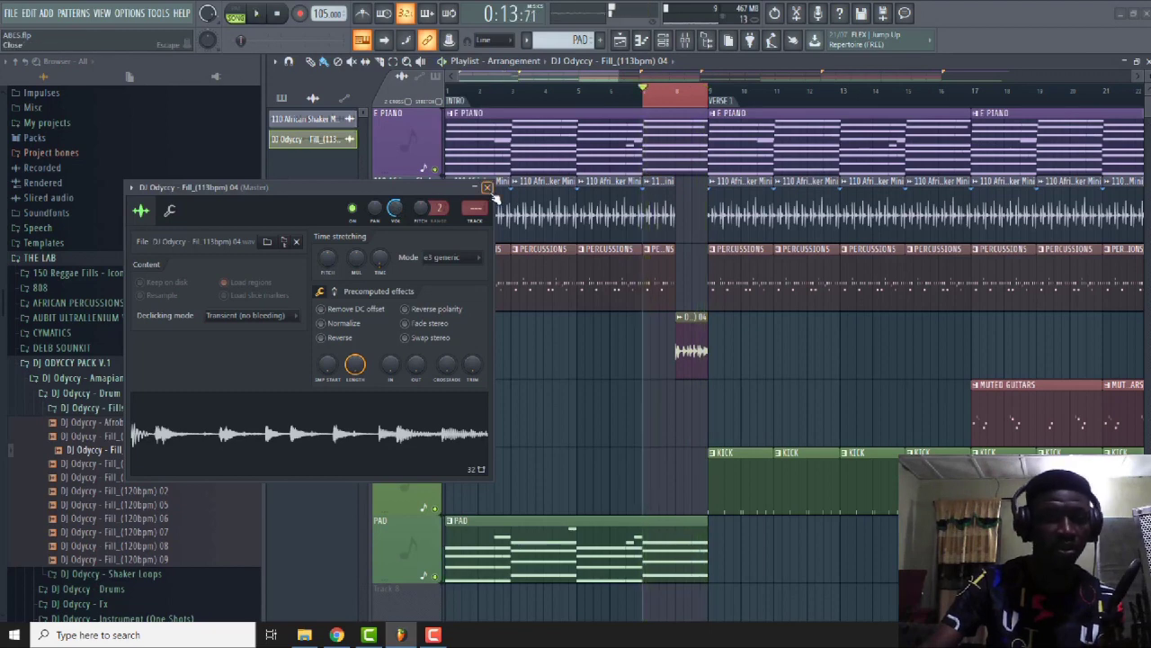
click(486, 188)
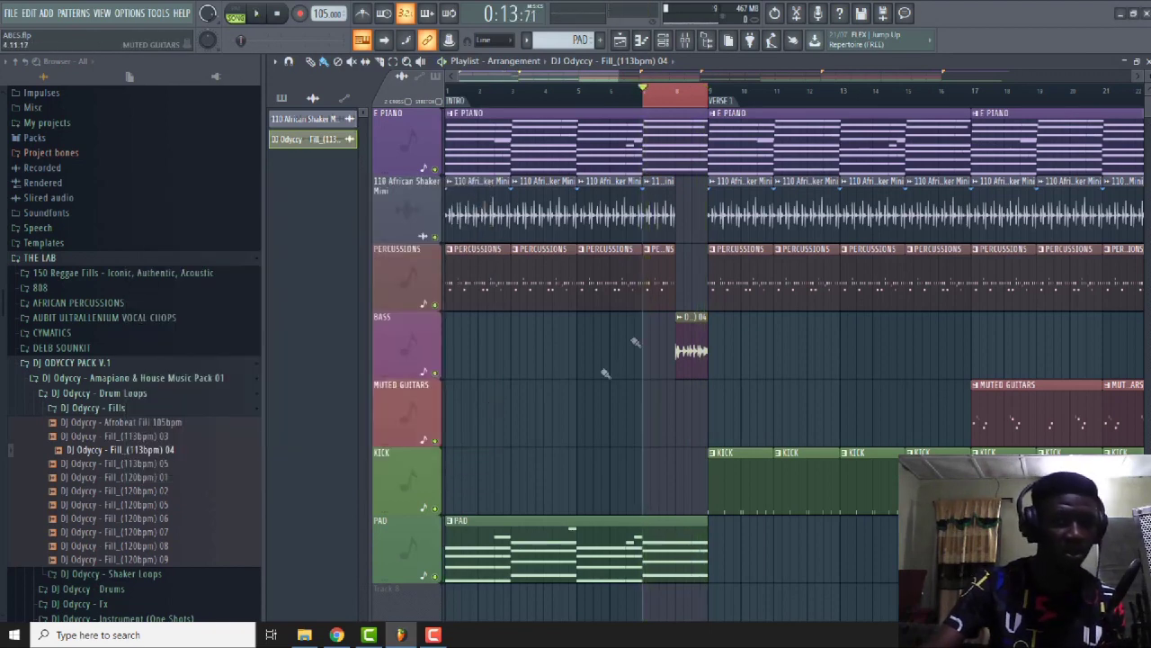
Move the drum fill clip at bar 8 from the BASS track to Track 8 and auto-name that track after the clip.
drag(691, 351, 693, 509)
right_click(423, 528)
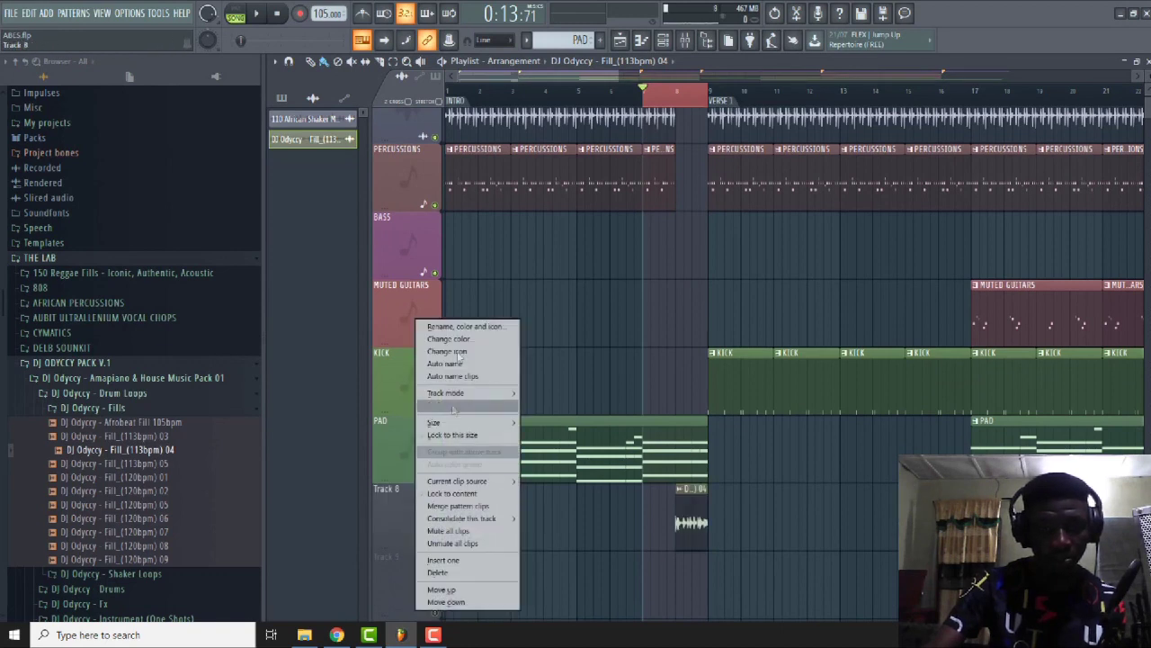
click(445, 363)
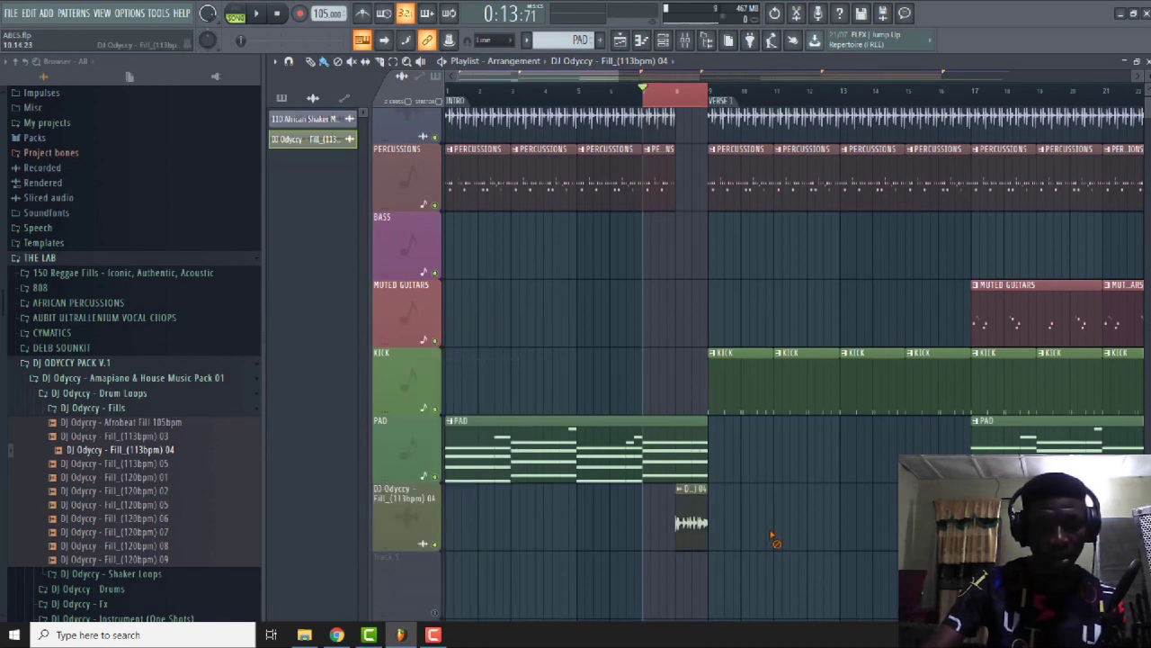
Close the DJ Odyccy drum loop folders and browse to the Crashes under Drums, 04 DJ Odyccy - Cymbals in the same pack.
click(81, 408)
click(89, 397)
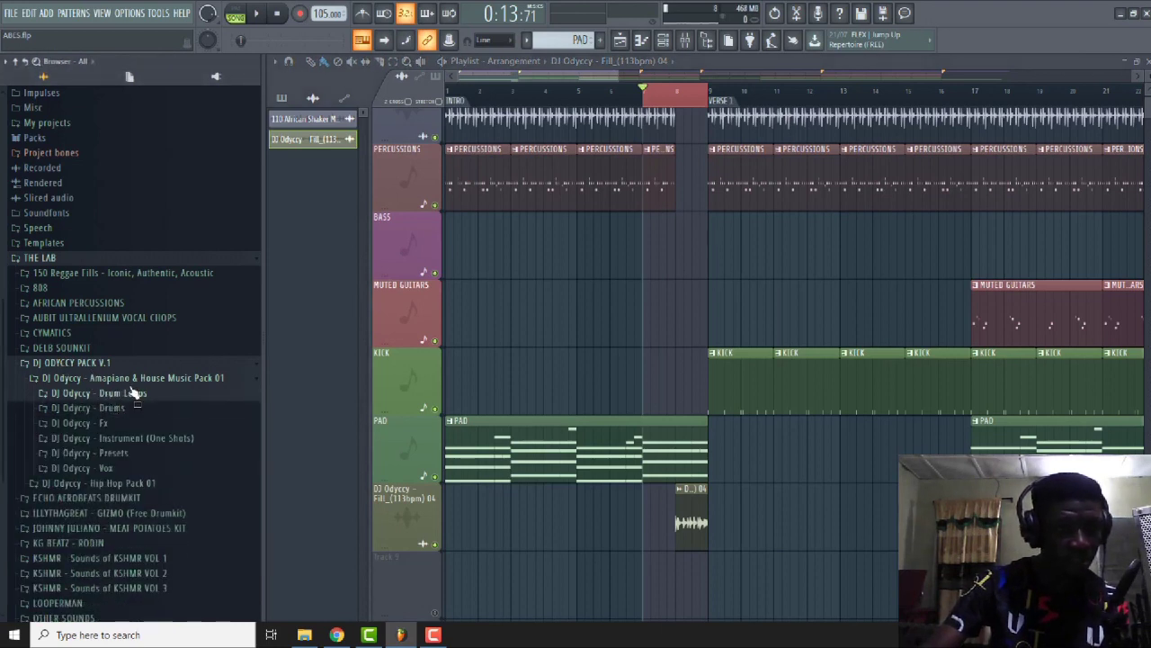
click(89, 407)
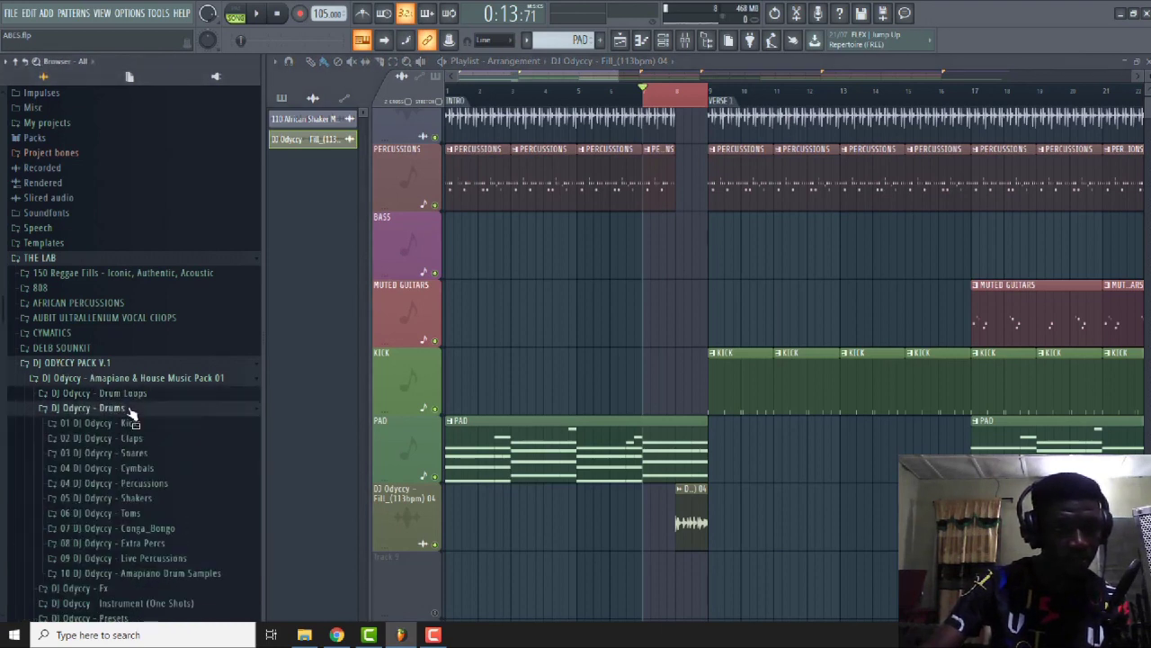
click(150, 468)
click(144, 483)
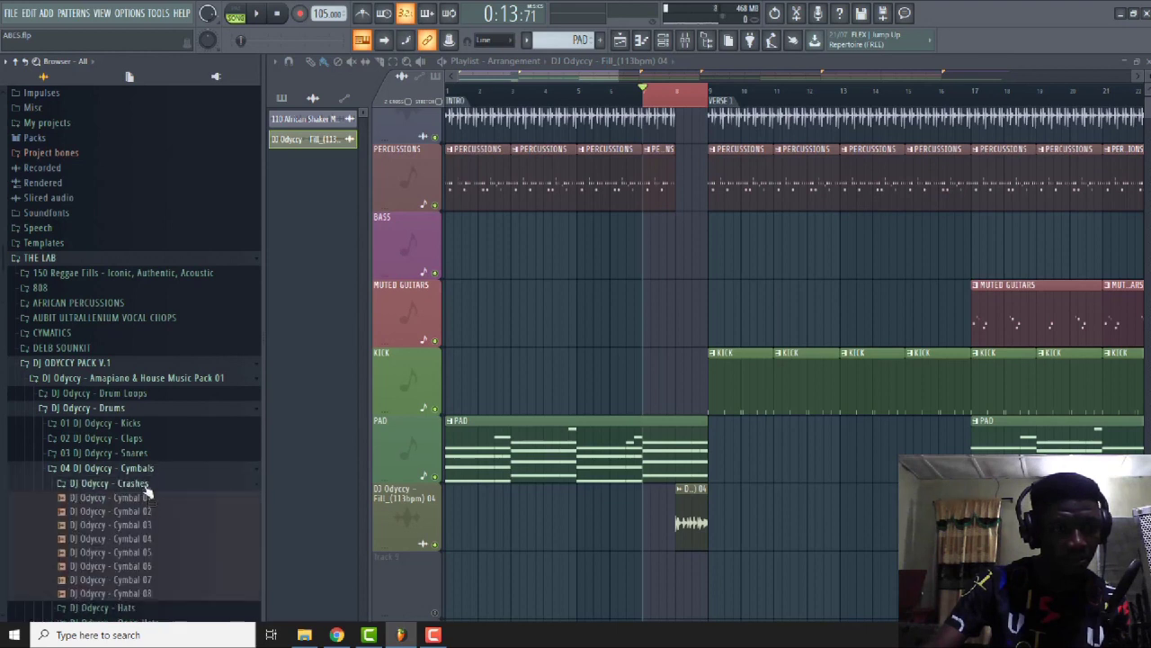
scroll(151, 468, down, 3)
Preview the DJ Odyccy crash samples from Cymbal 02 through Cymbal 08.
click(151, 430)
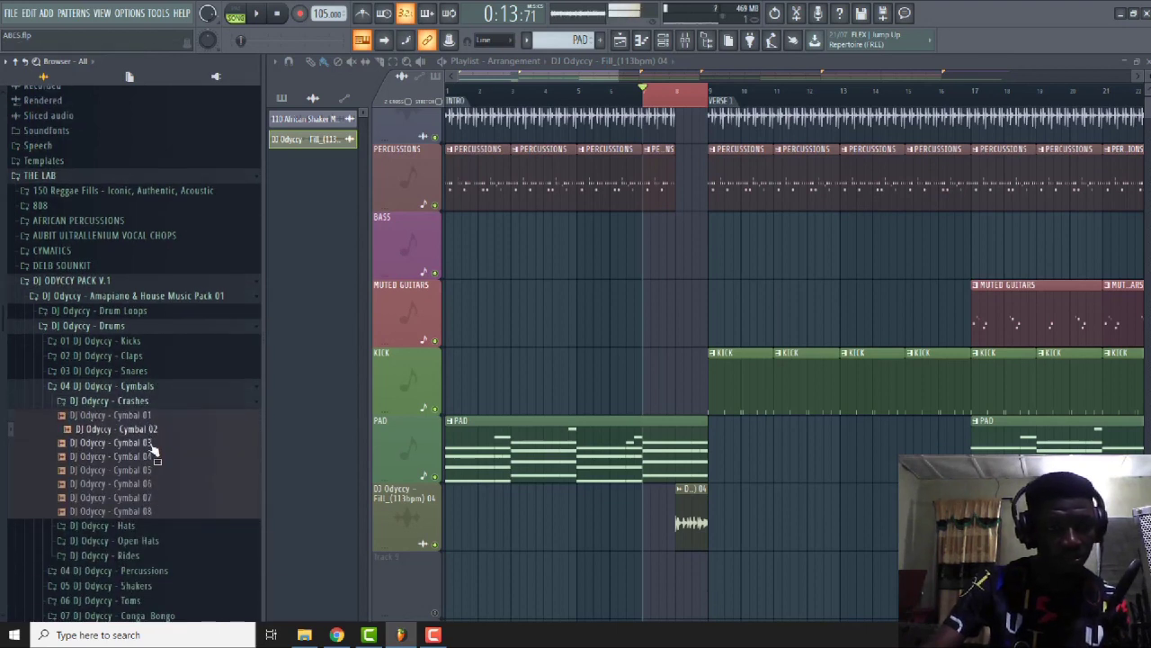
click(151, 442)
click(148, 461)
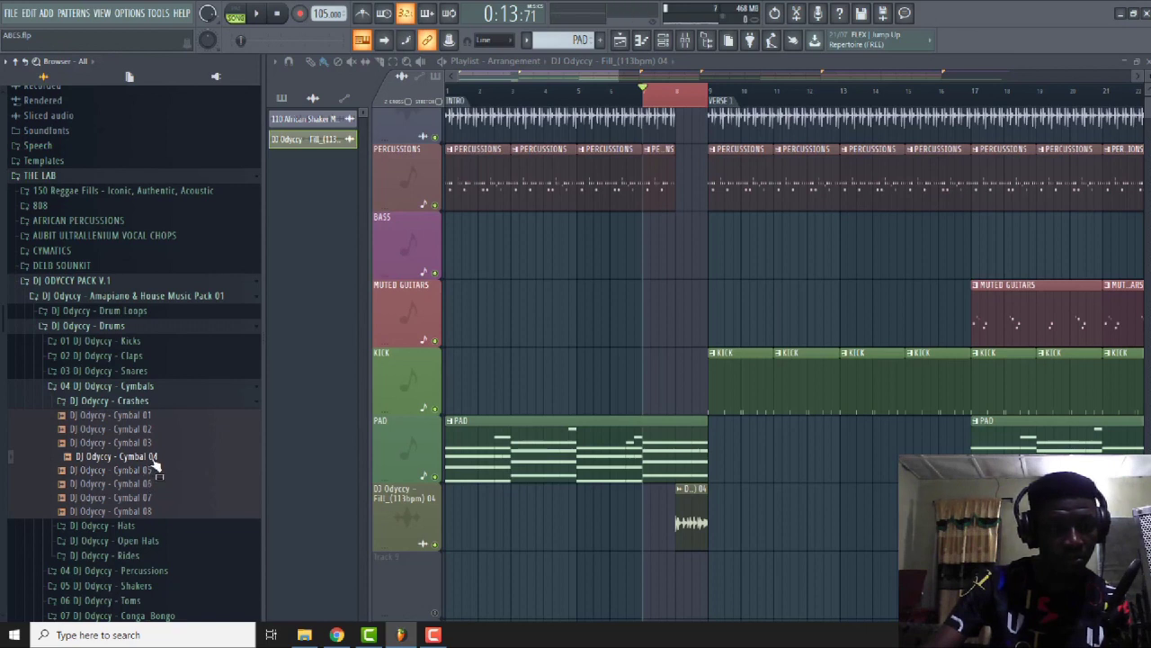
click(154, 447)
click(150, 470)
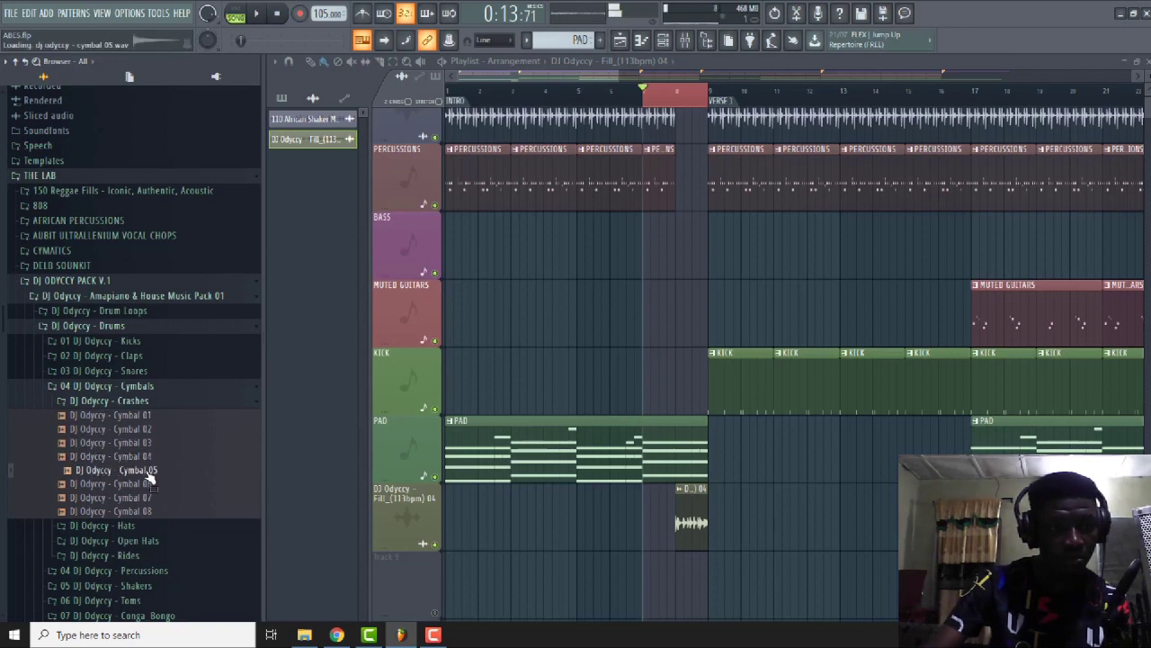
click(148, 484)
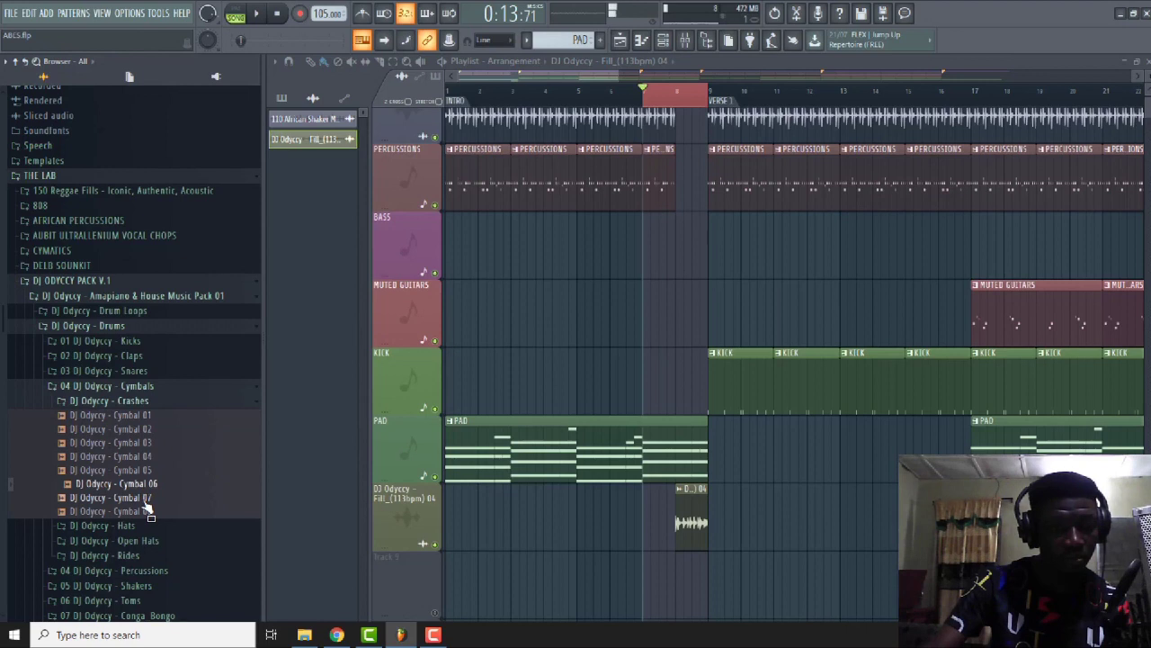
click(145, 500)
click(144, 511)
Place DJ Odyccy - Cymbal 02 at bar 9, where verse 1 starts, and move its clip down onto Track 9.
drag(148, 430, 724, 529)
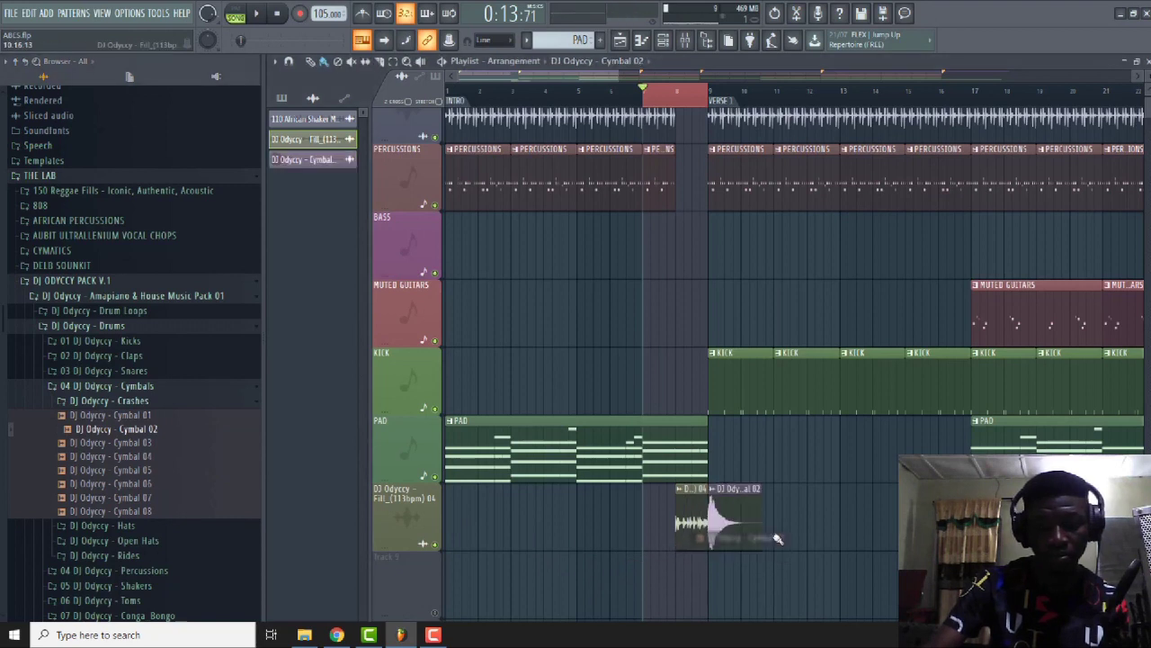
double_click(736, 519)
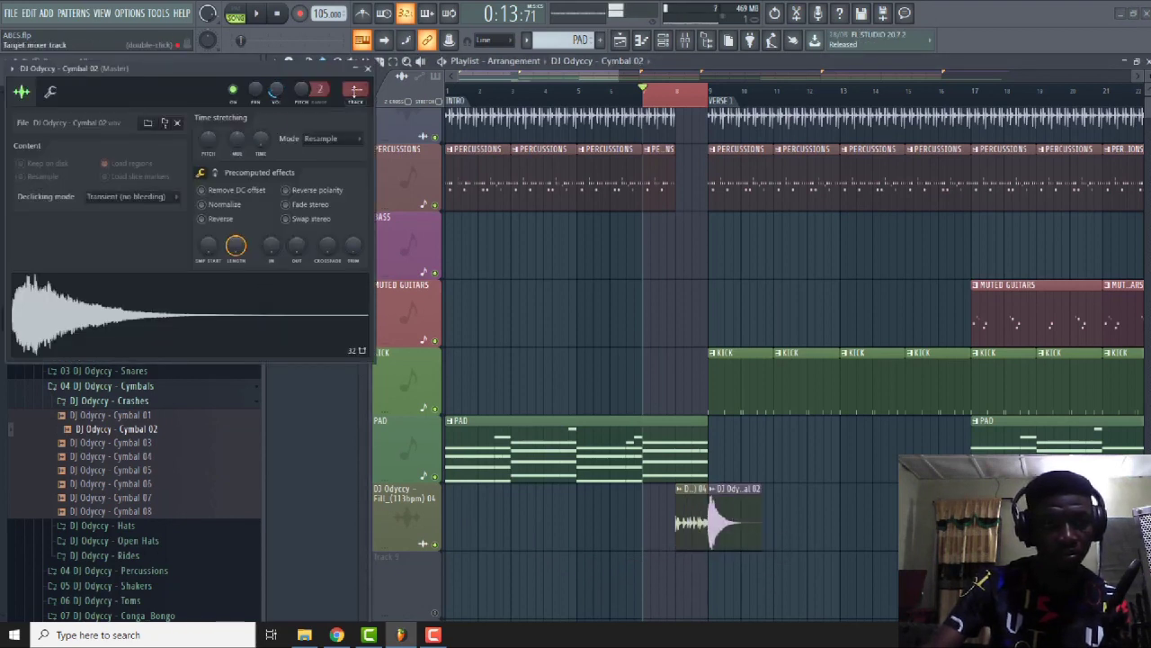
click(367, 68)
click(135, 415)
click(146, 457)
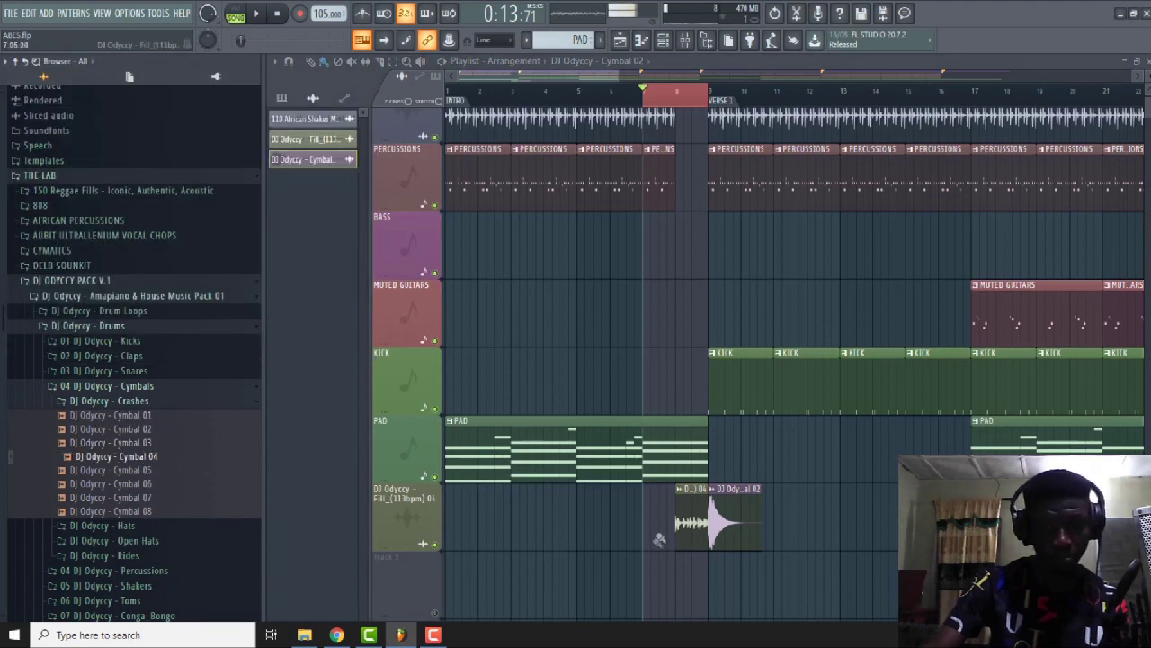
drag(738, 589, 737, 598)
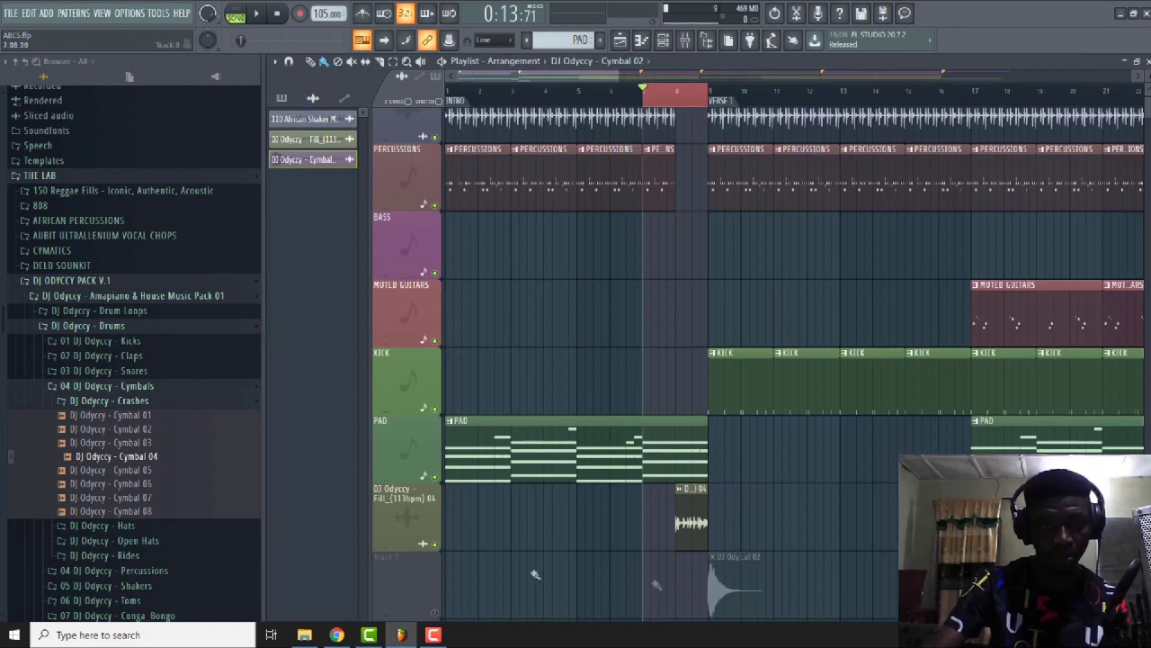
Close the DJ ODYCCY pack folders and browse to the Medium Sweeps under FX Elements, Sweep Ups in Sounds of KSHMR VOL 2.
click(144, 401)
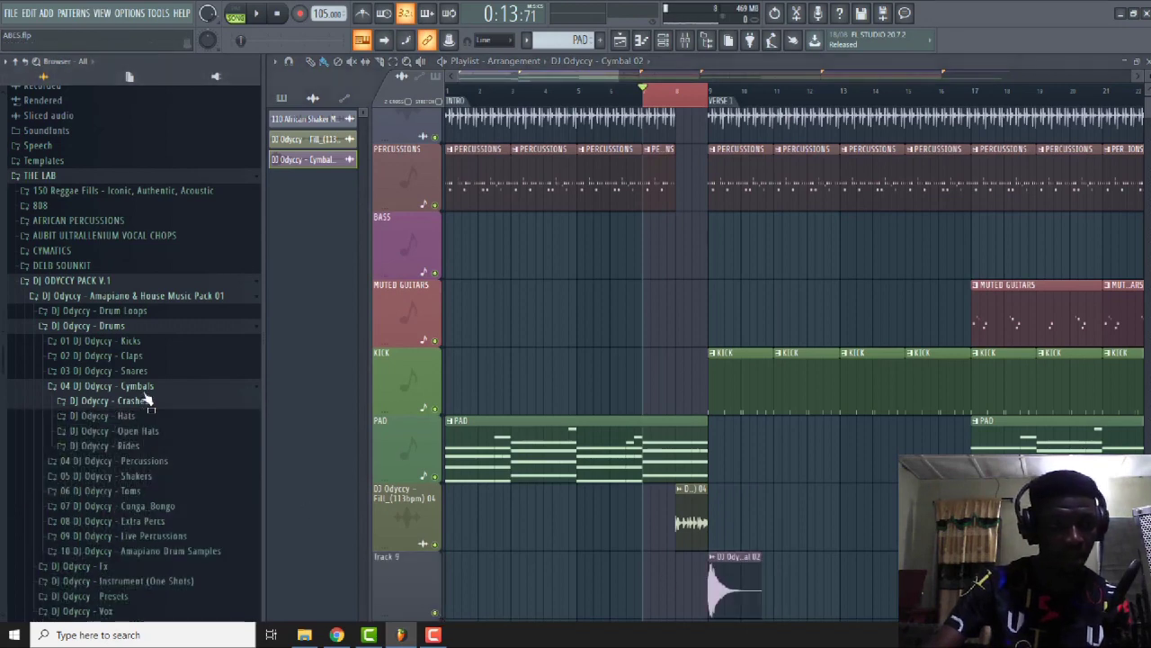
click(135, 386)
click(125, 326)
click(101, 280)
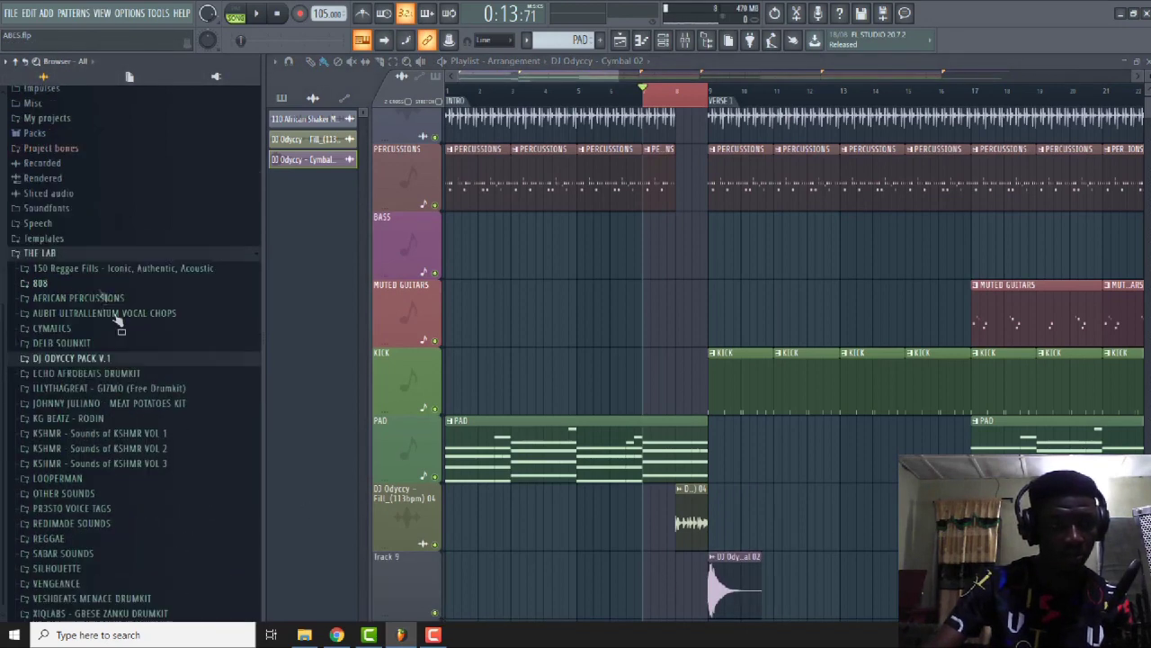
click(148, 452)
click(67, 509)
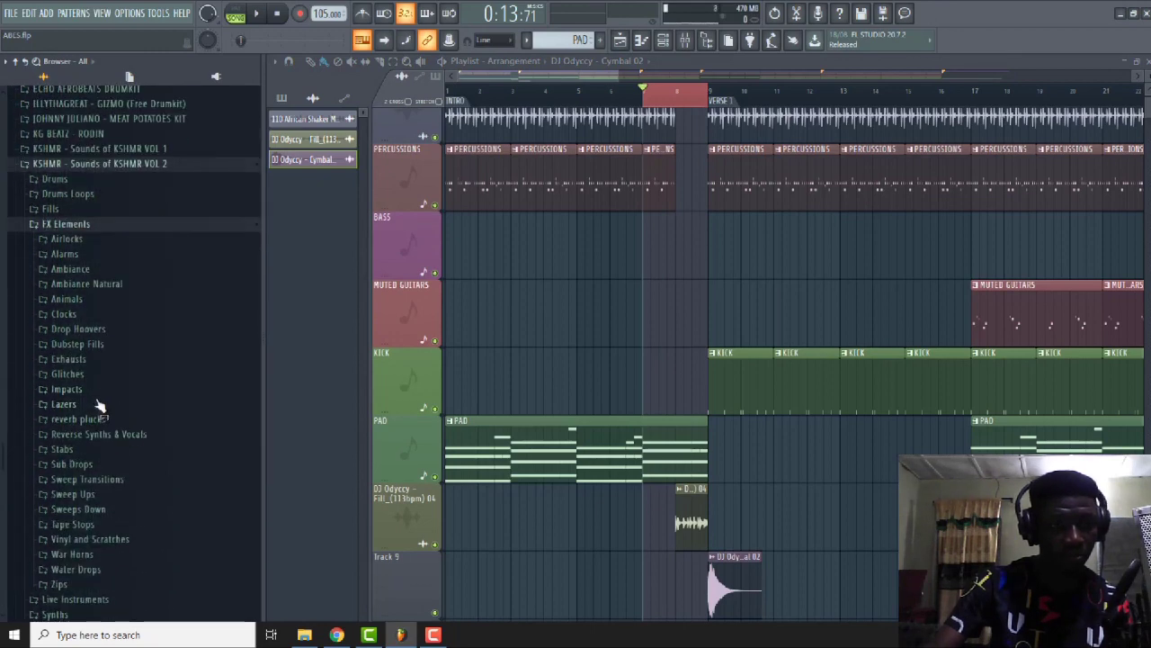
scroll(101, 407, down, 2)
click(91, 414)
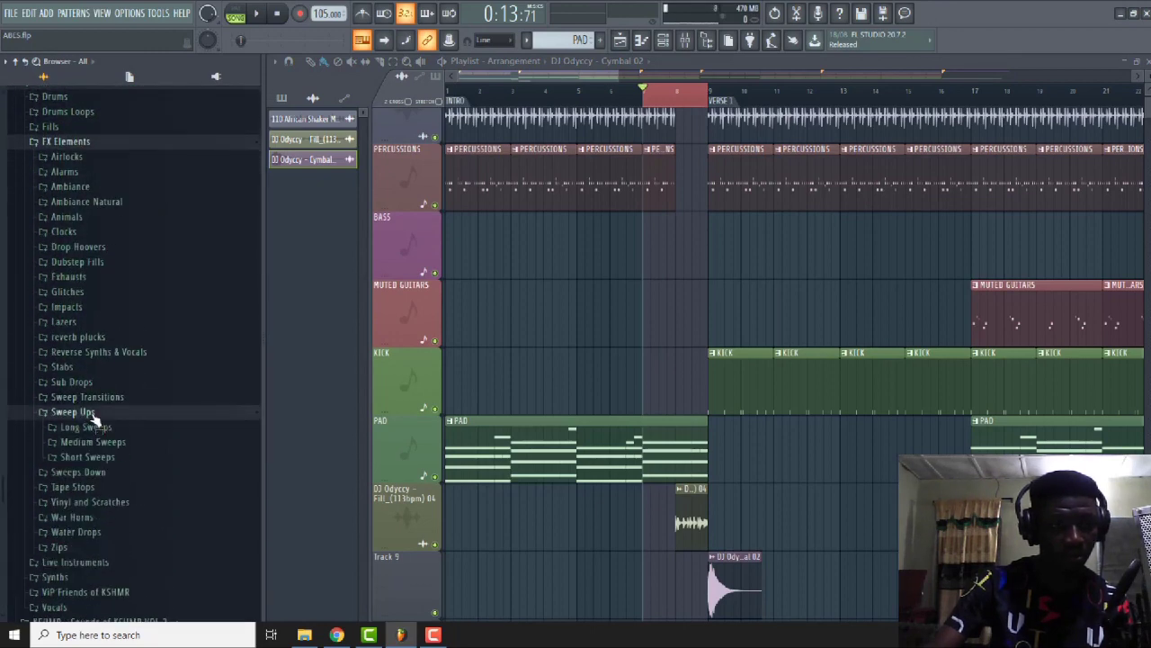
click(115, 442)
Preview KSHMR medium sweeps and place KSHMR Medium Sweep 12 on Track 9 ahead of the cymbal.
click(130, 464)
click(148, 546)
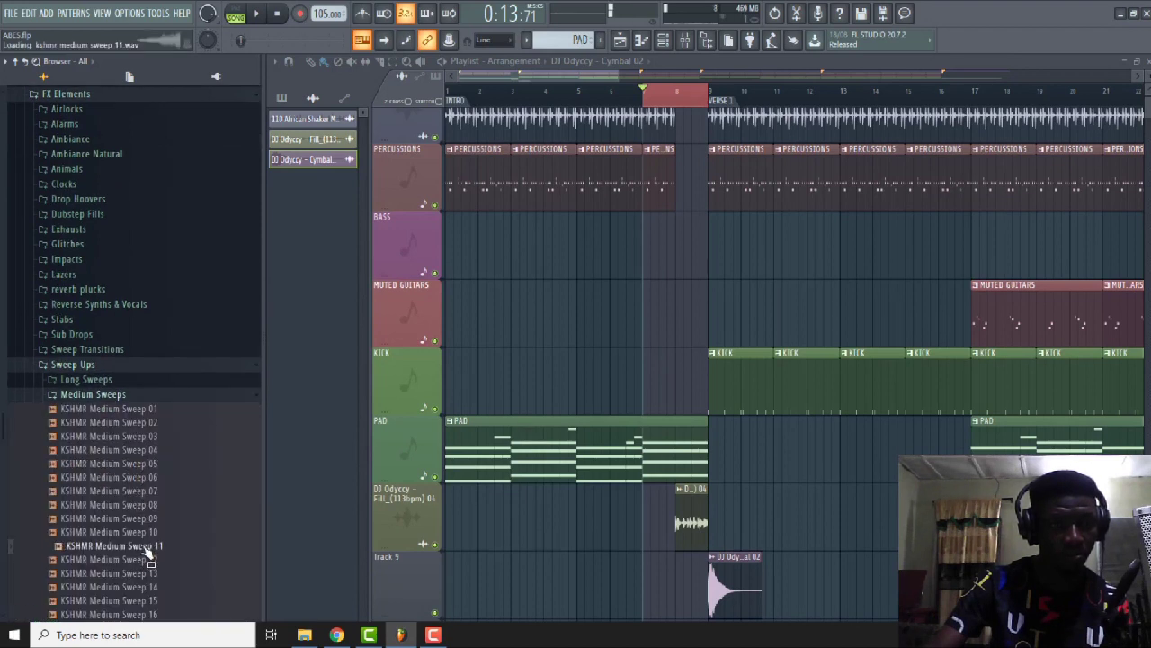
click(149, 533)
click(151, 559)
drag(151, 562, 664, 562)
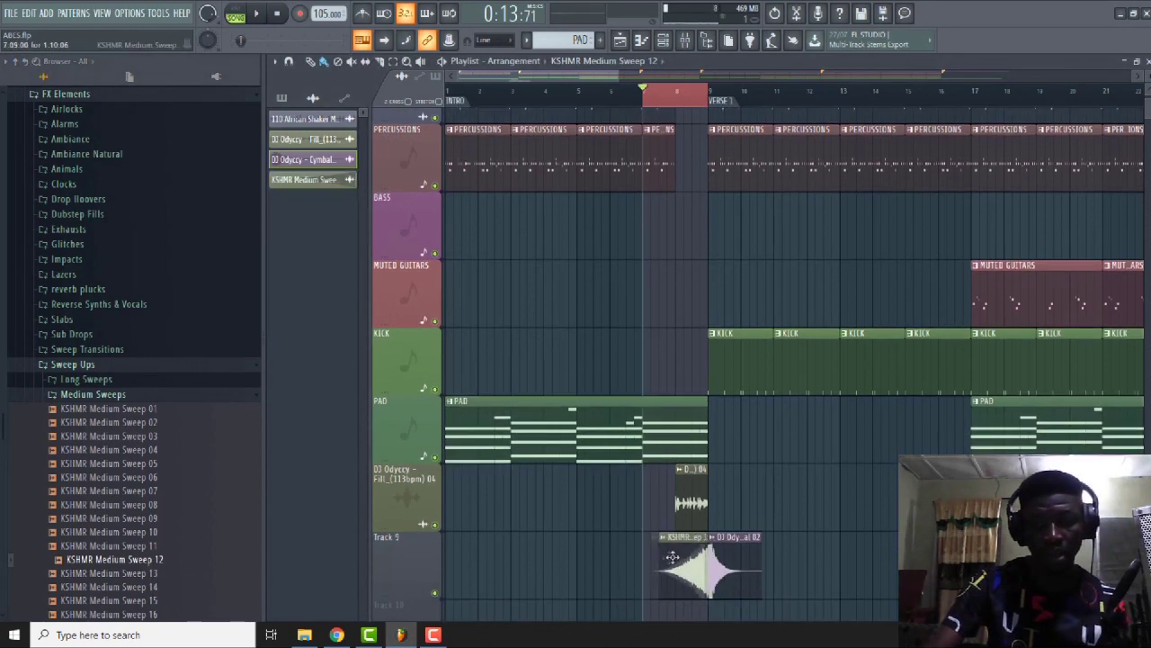
Slice the tail off the sweep clip, move it to end at bar 9 against the cymbal, and auto-name its track.
click(380, 61)
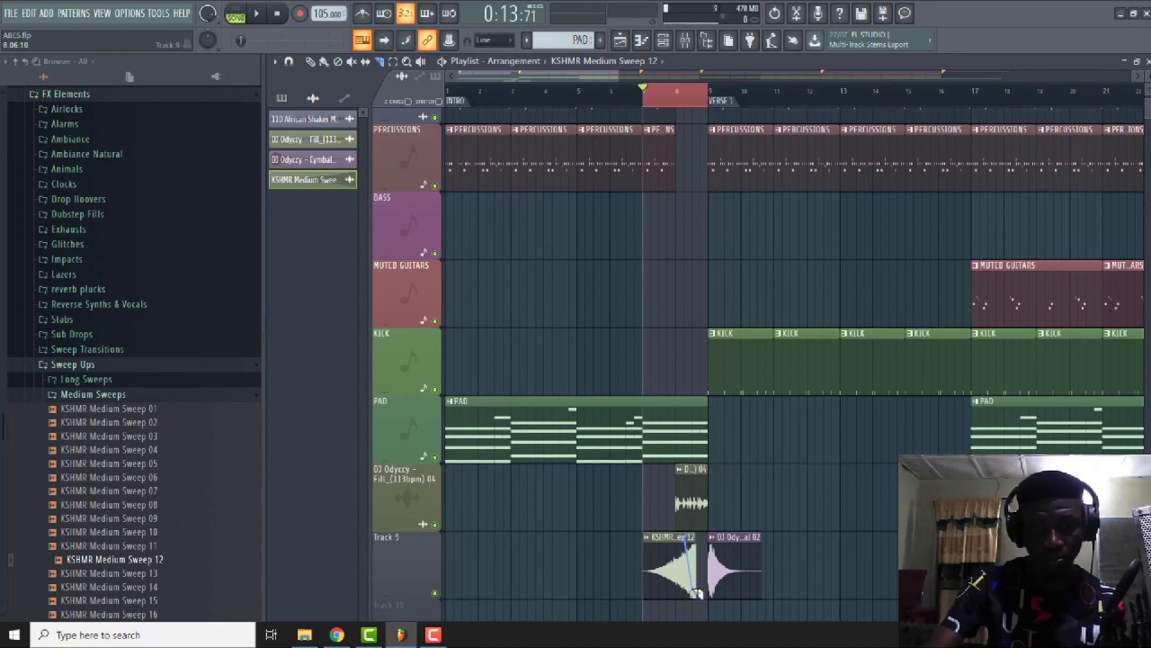
drag(690, 612, 691, 613)
click(329, 60)
mouse_move(681, 560)
mouse_down()
mouse_move(670, 562)
mouse_move(695, 562)
mouse_up()
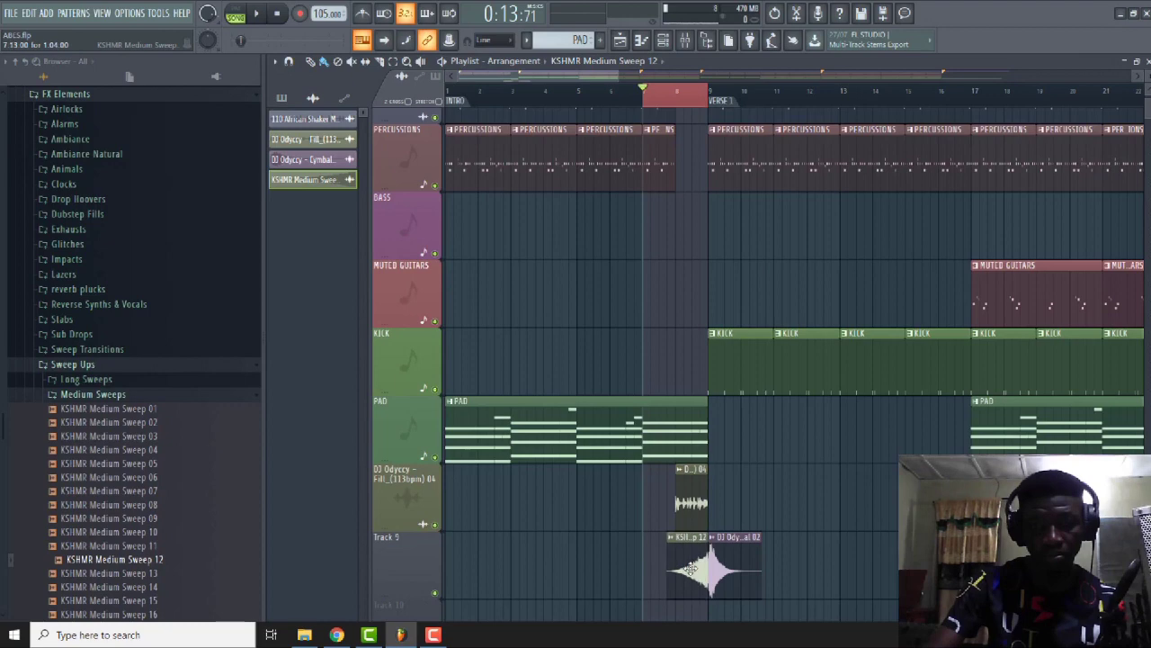
right_click(404, 545)
click(441, 364)
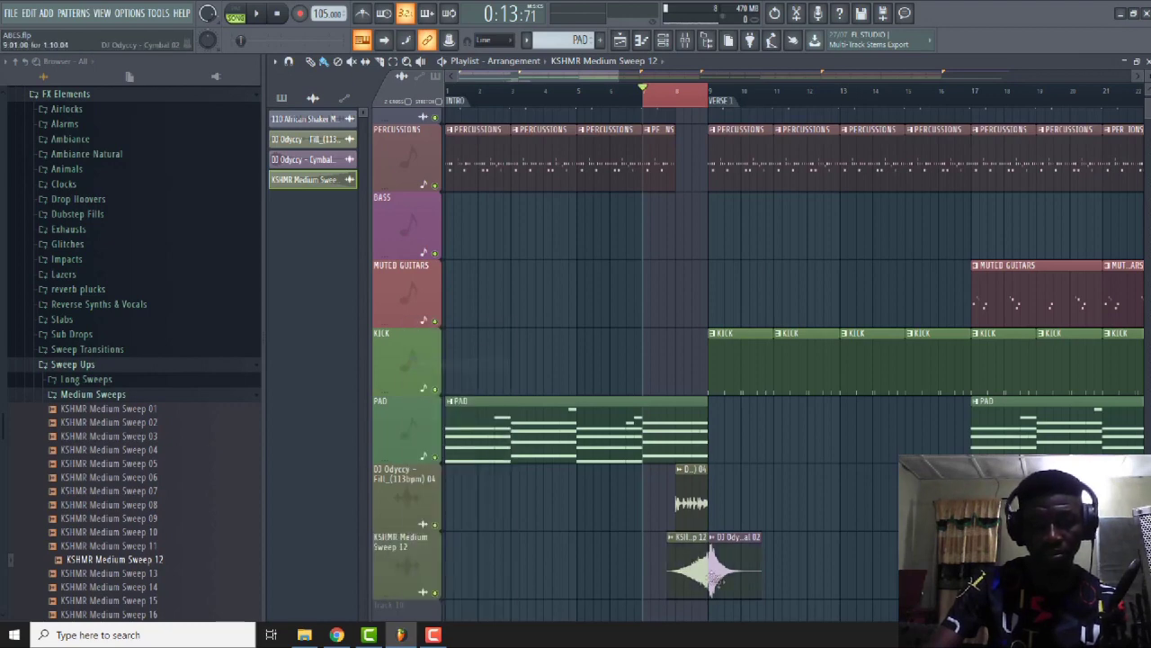
Adjust the sweep sample's channel volume during playback, clear the time selection, and play the transition from bar 7 into verse 1.
double_click(688, 562)
key(space)
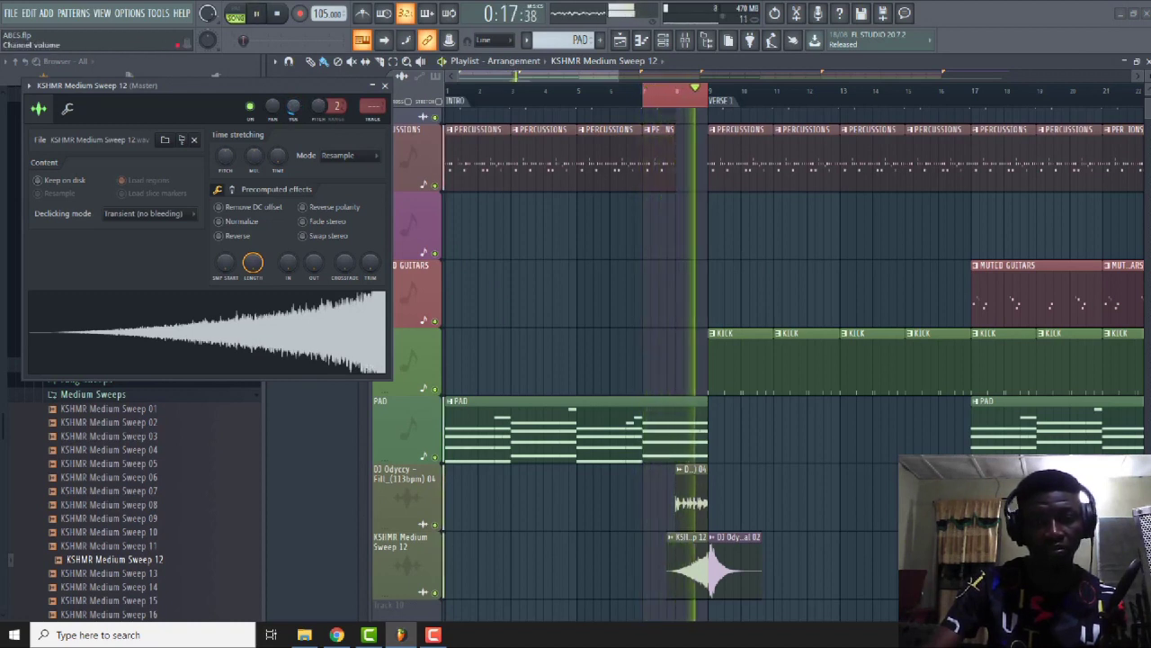
click(647, 97)
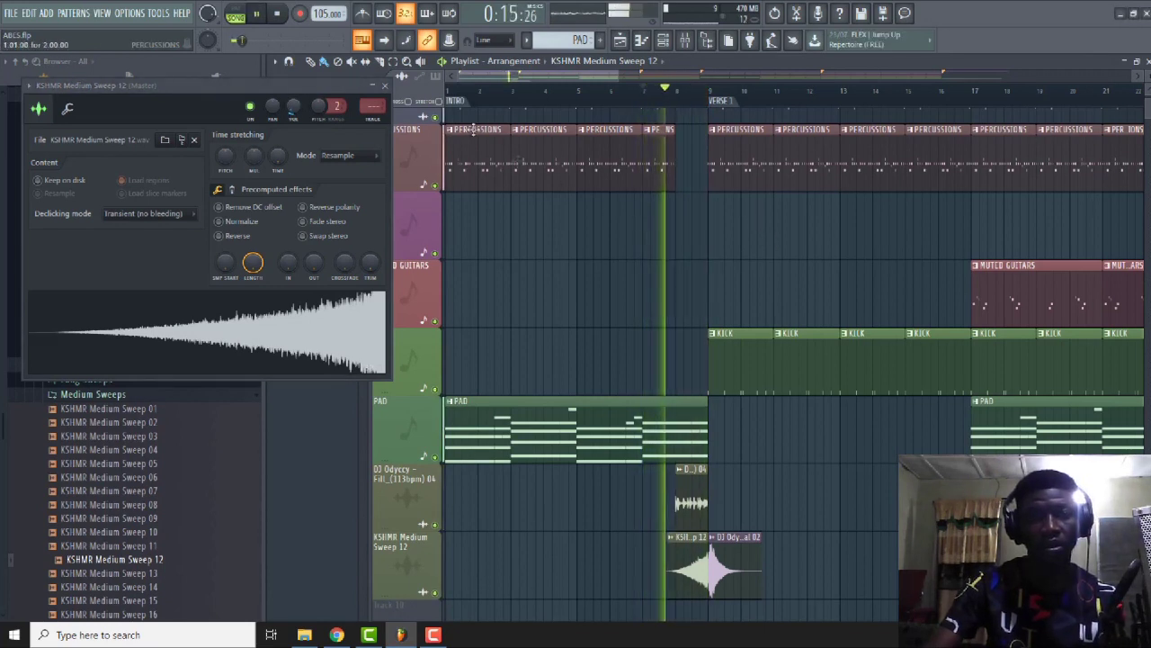
click(385, 87)
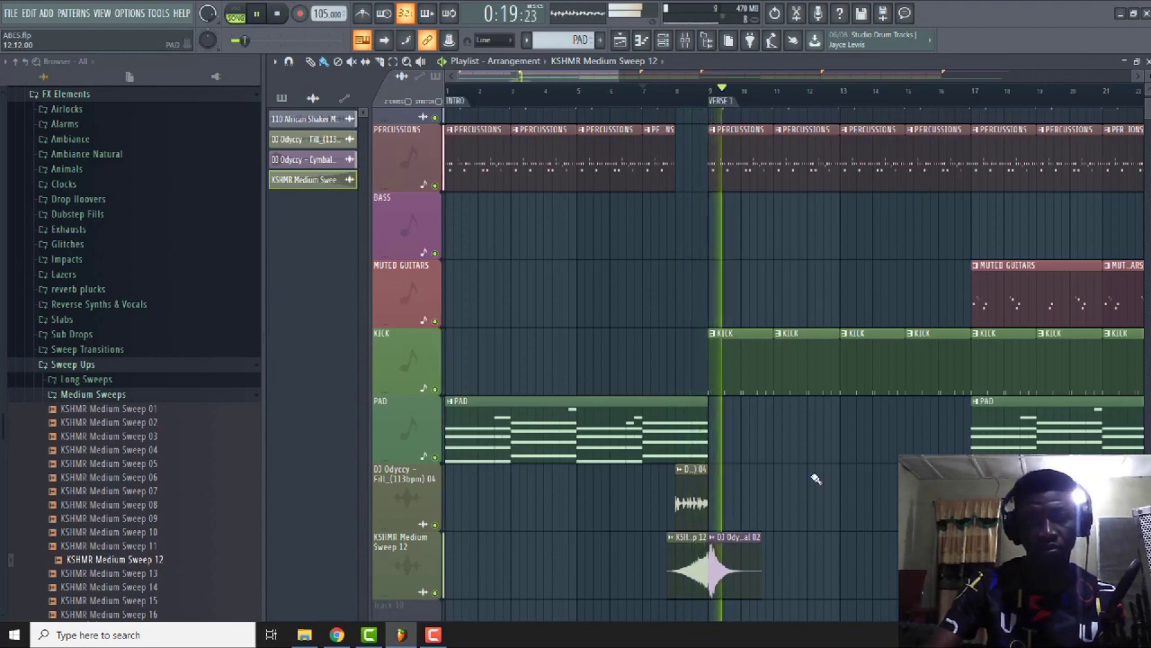
key(space)
Collapse the Medium Sweeps and Sweep Ups folders and open the channel settings of the DJ Odyccy Cymbal 02 clip.
click(126, 396)
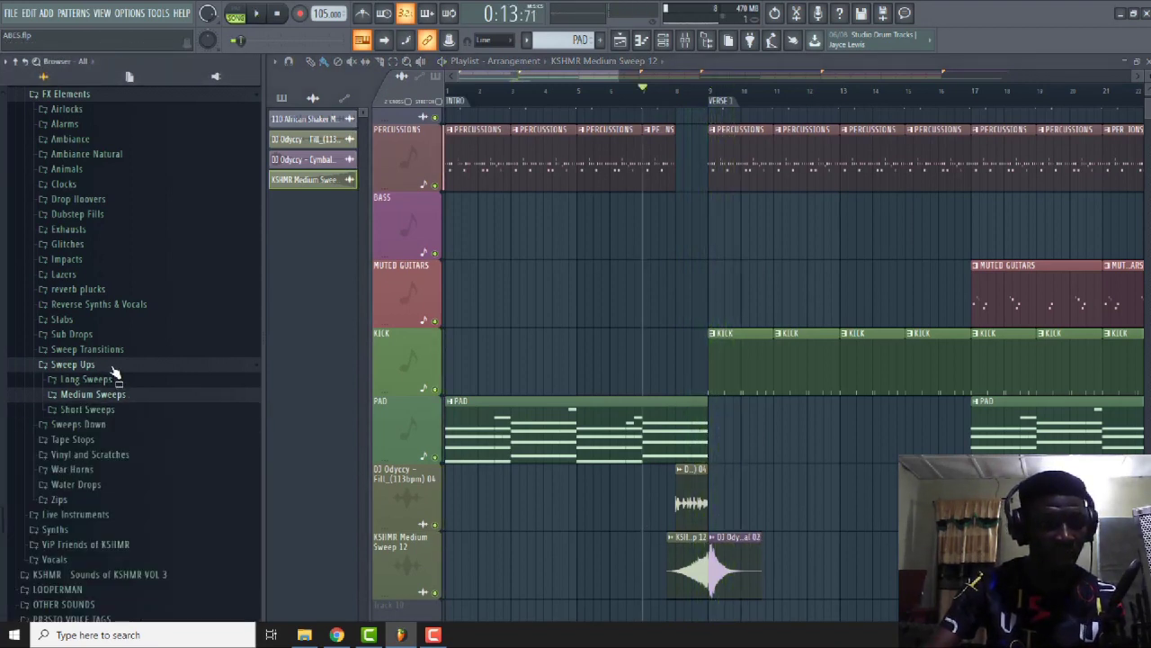
click(113, 367)
double_click(719, 571)
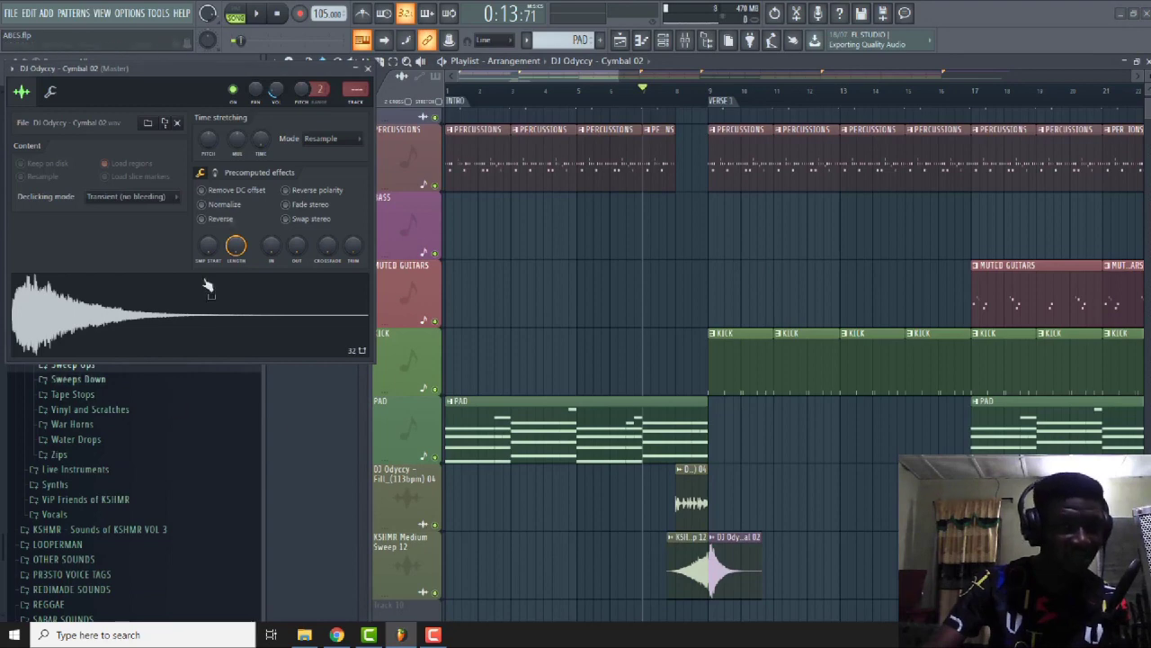
drag(190, 75, 478, 114)
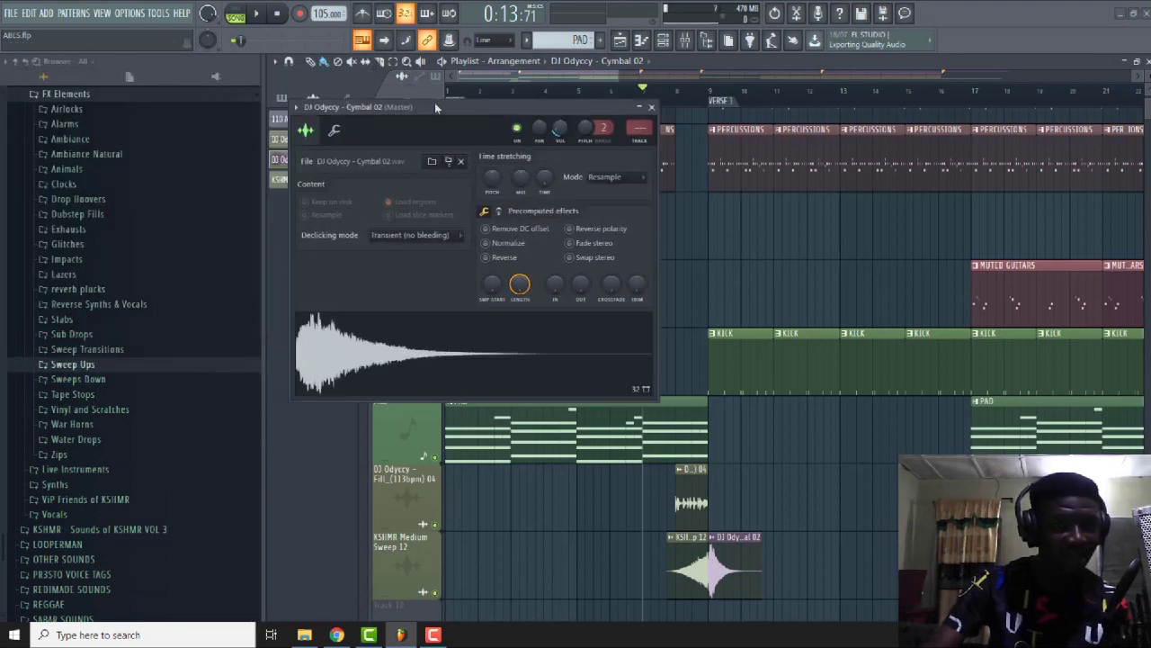
Browse to the Crashes under Drums, Cymbals in Sounds of KSHMR VOL 2 and replace the cymbal sample with KSHMR Crash 03.
click(124, 90)
click(54, 344)
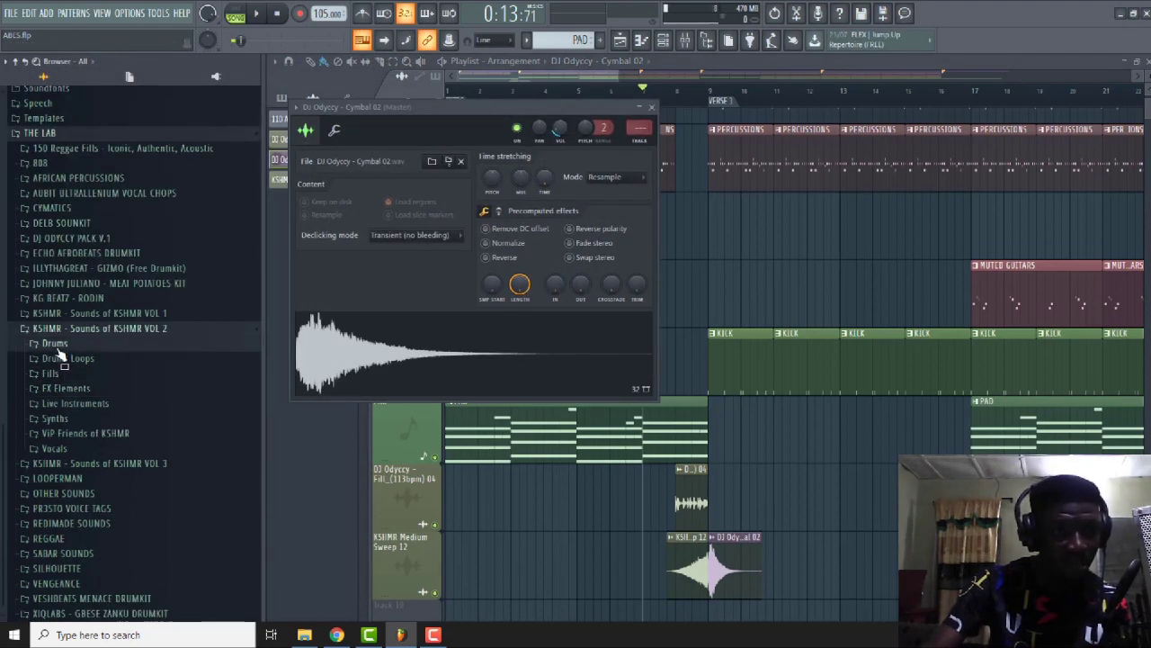
click(90, 393)
click(76, 404)
drag(124, 450, 540, 329)
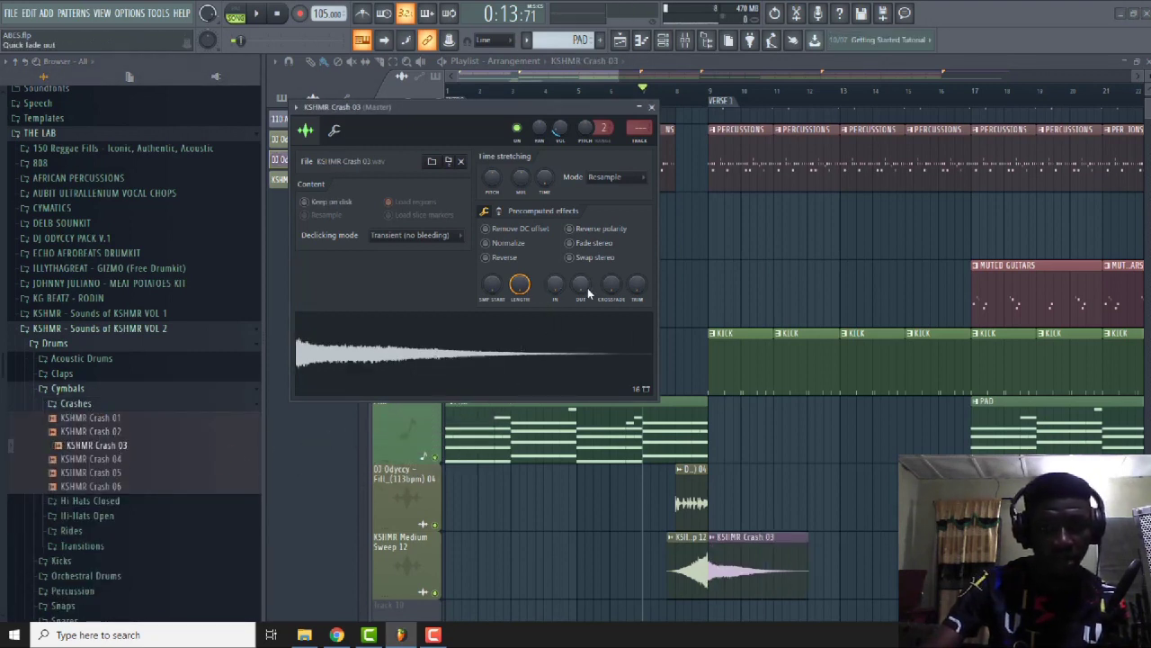
Lengthen the crash sample's fade-out, play the transition into verse 1, and close the sample's settings.
drag(580, 285, 580, 261)
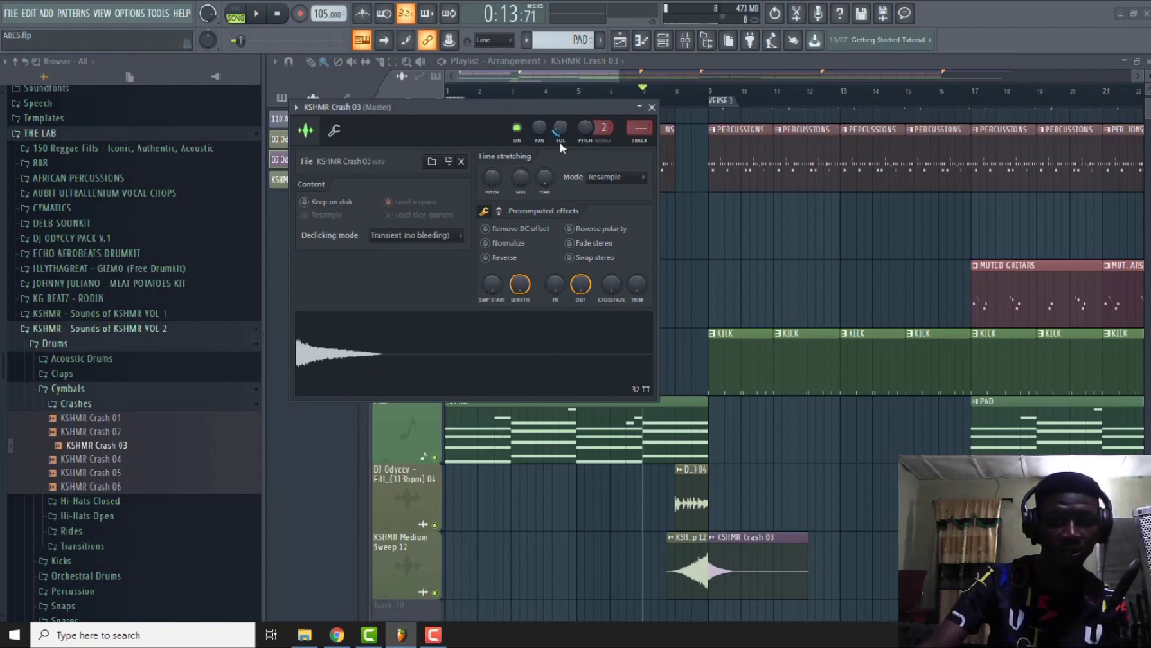
key(space)
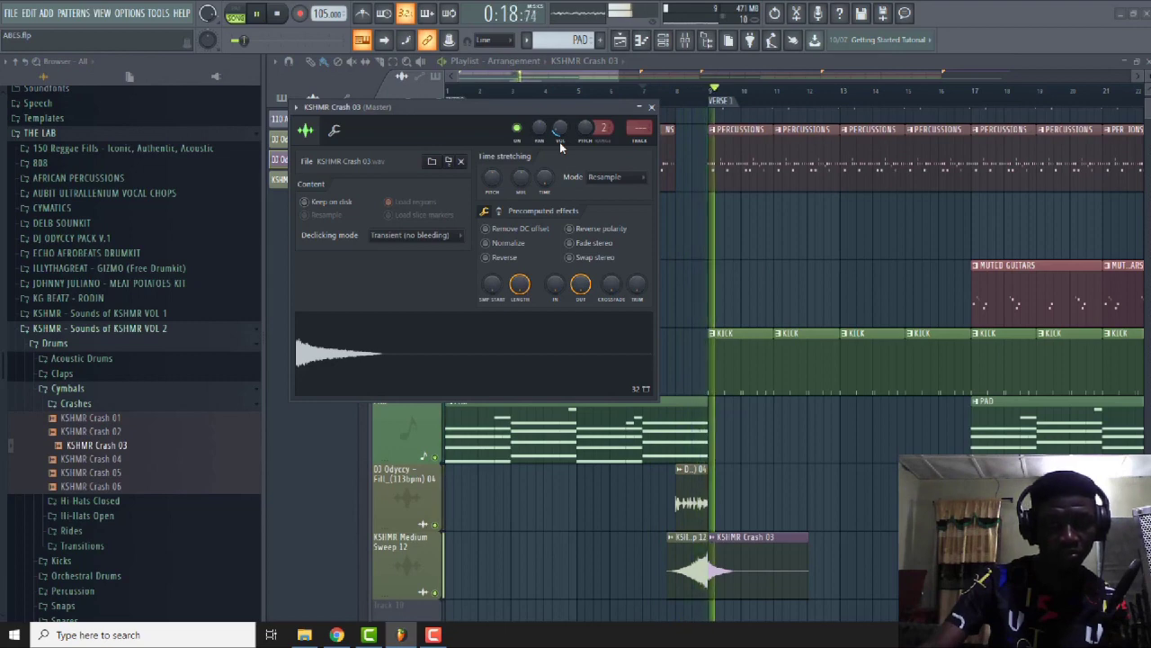
click(653, 107)
key(space)
Copy the sweep, crash and drum fill clips from the verse 1 transition to the first hook at bar 25.
scroll(707, 522, down, 3)
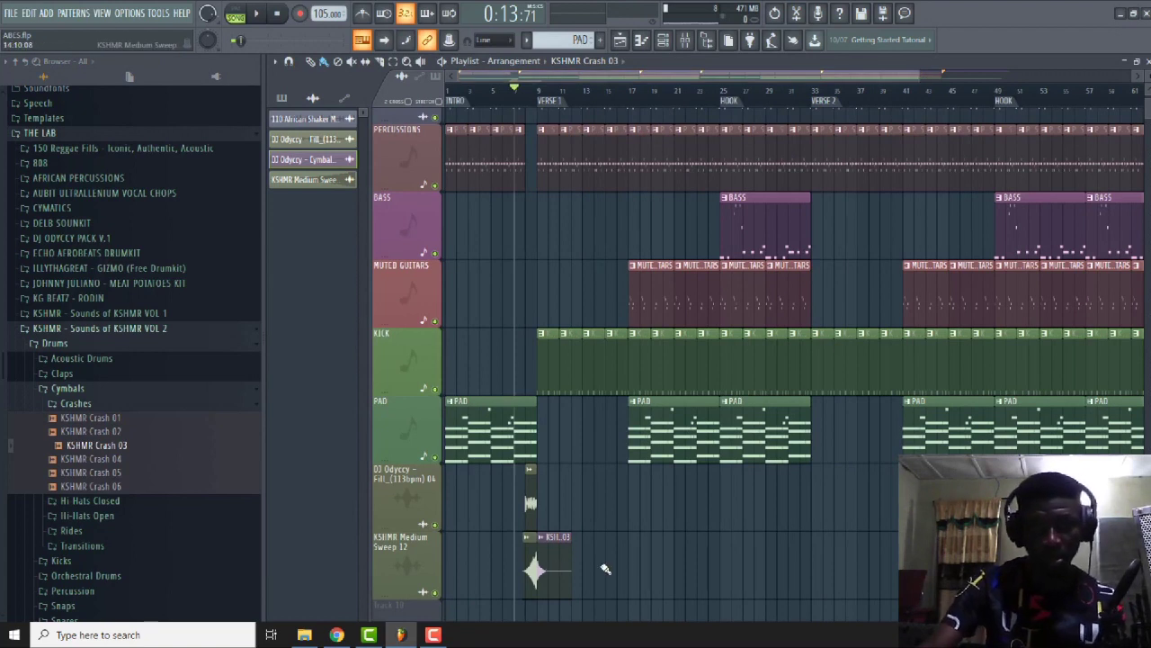
click(535, 567)
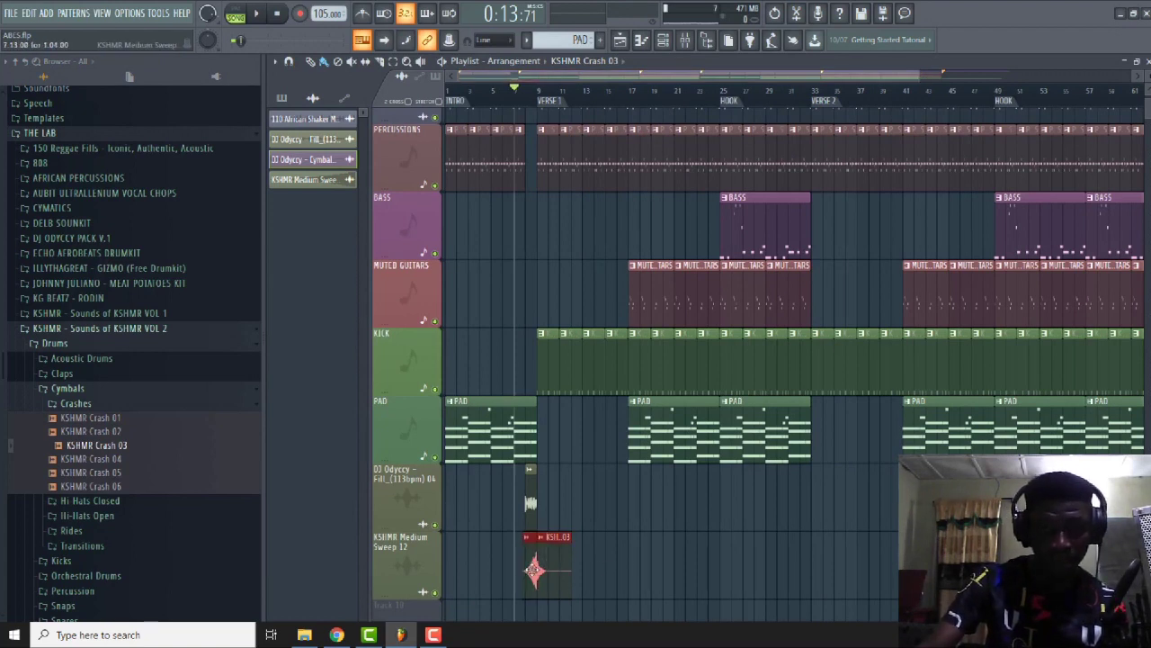
drag(536, 569, 719, 567)
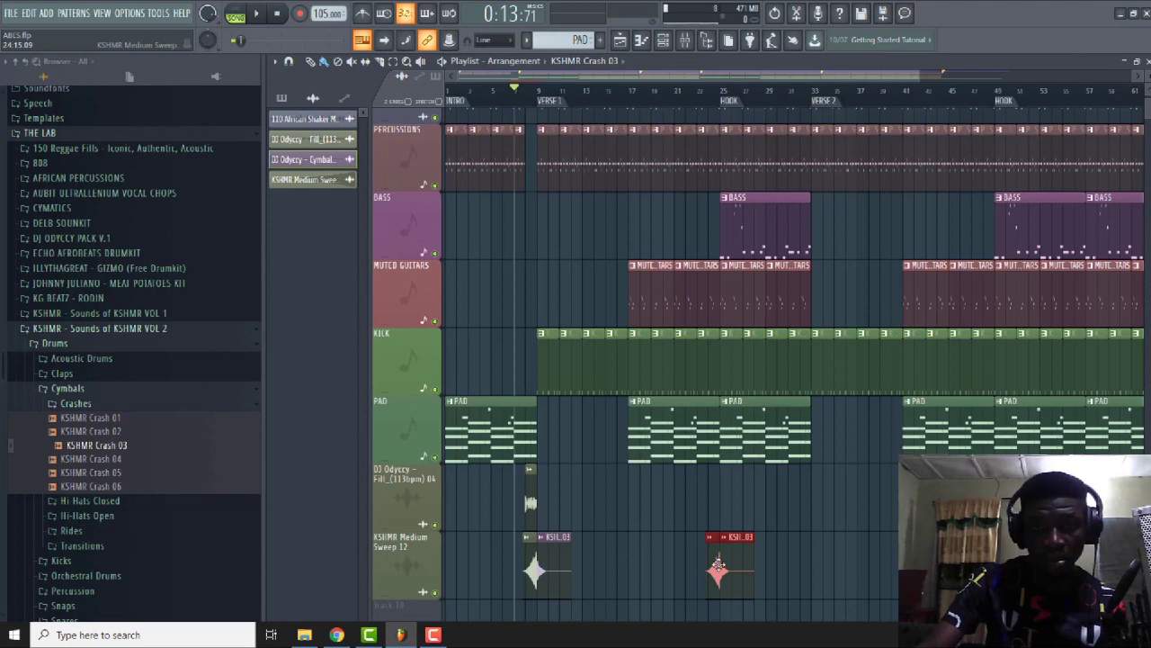
drag(532, 509, 714, 505)
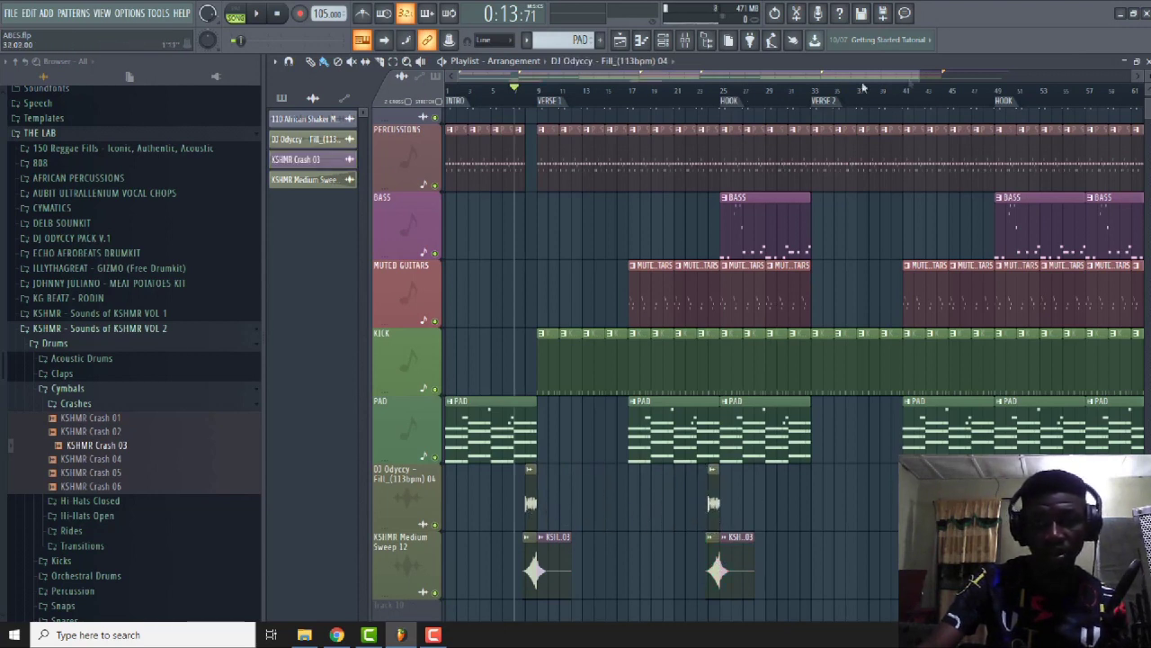
Copy the drum fill, sweep and crash clips from the first hook to the second hook at bar 49.
click(720, 567)
ctrl+shift+click(715, 504)
drag(715, 503, 891, 504)
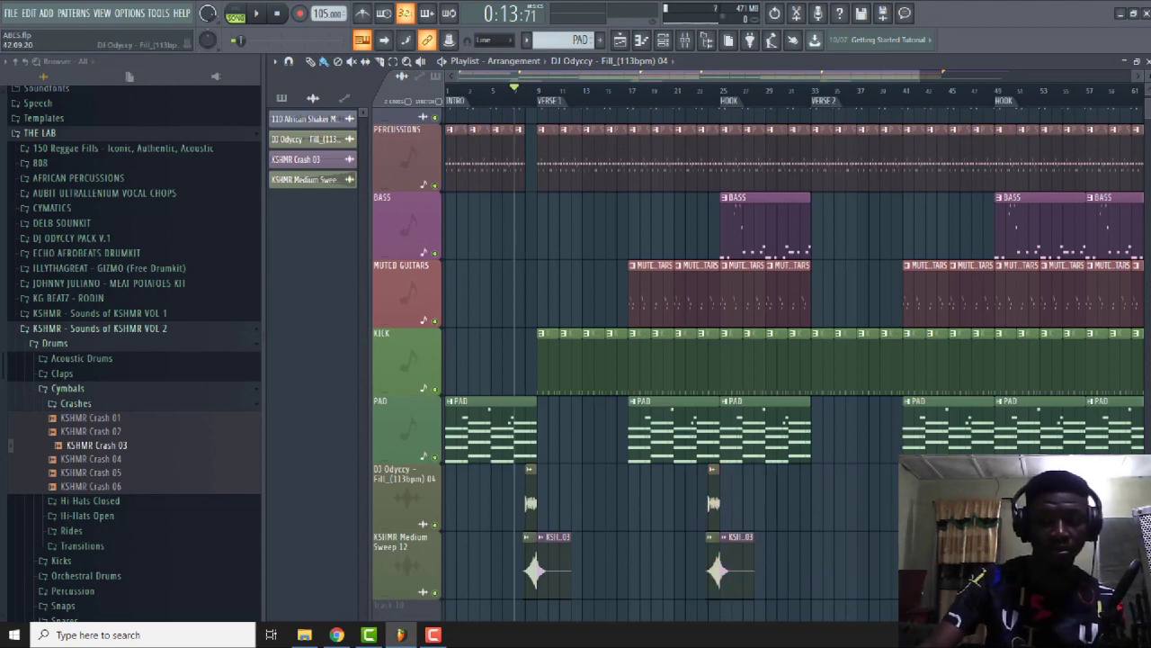
scroll(918, 76, down, 2)
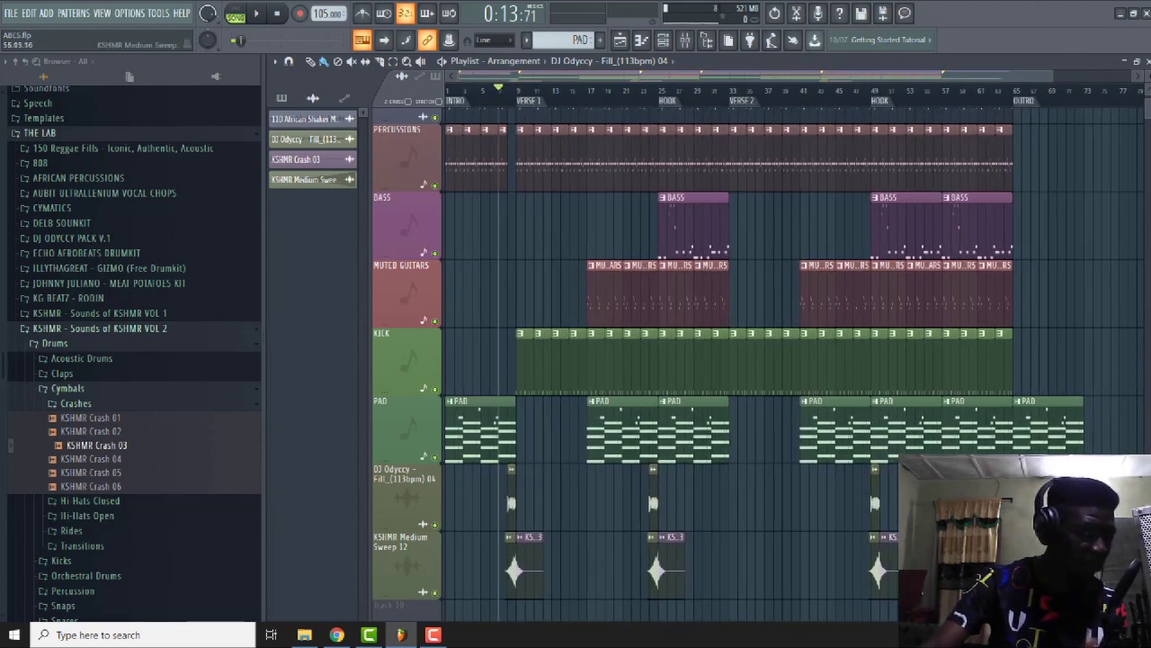
click(877, 578)
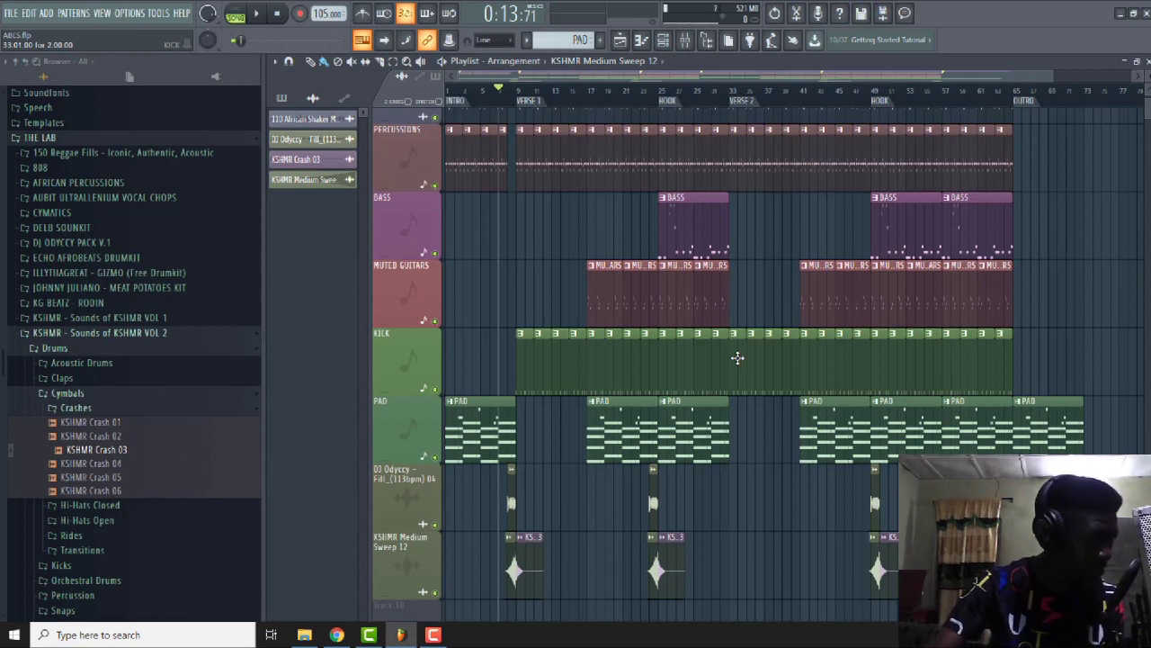
Collapse the Crashes, Cymbals and Sounds of KSHMR VOL 2 folders in the browser.
click(85, 406)
click(90, 396)
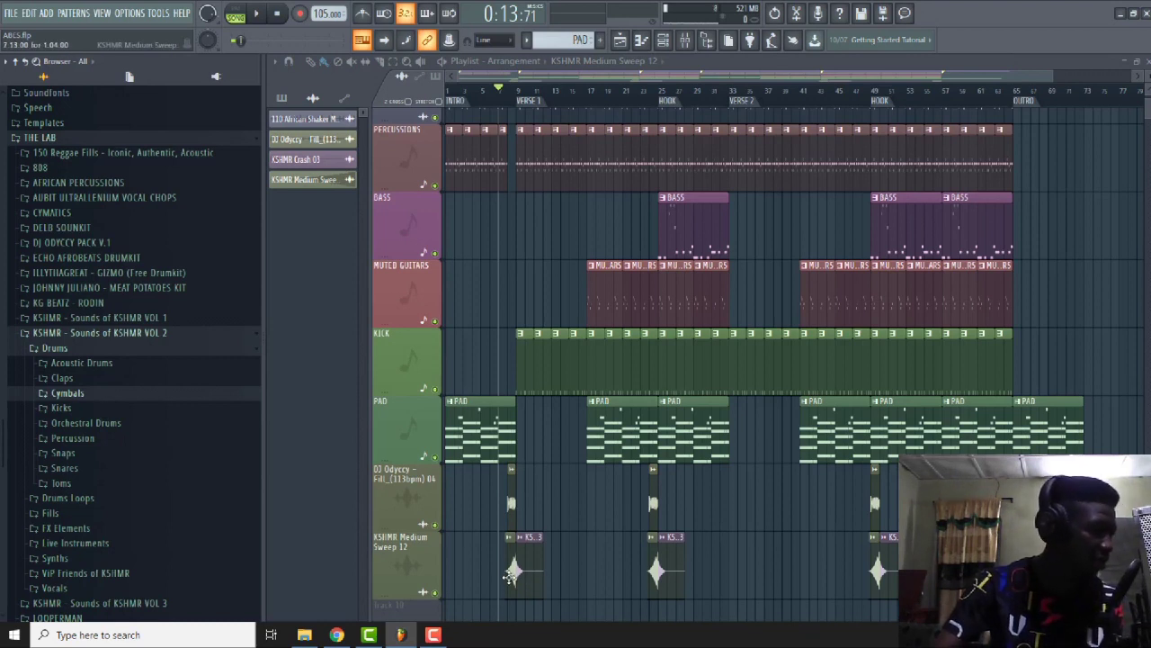
click(77, 334)
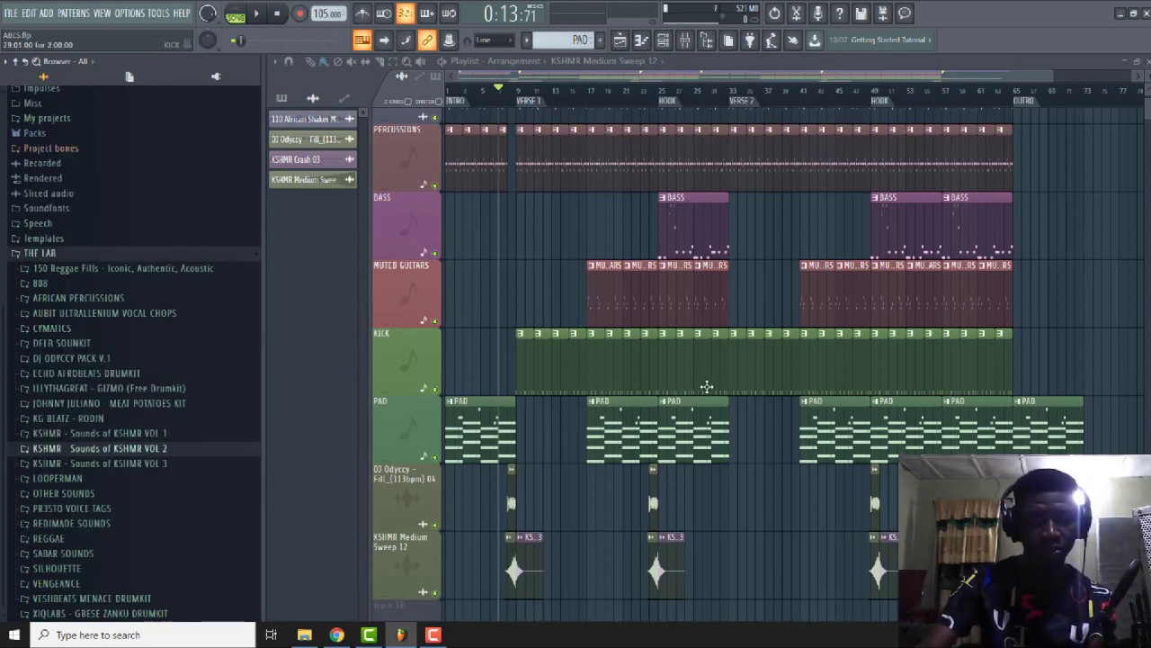
Play the transition into verse 1, stop, and select the second half of verse 1 from bar 17 to bar 25.
key(space)
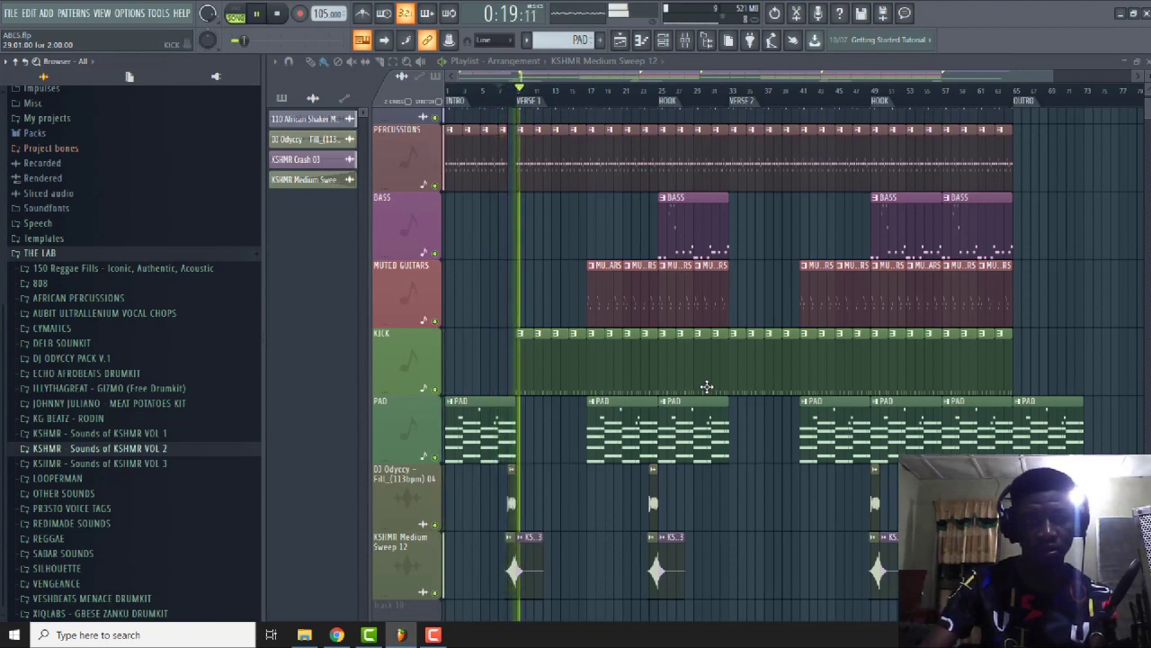
key(space)
click(593, 97)
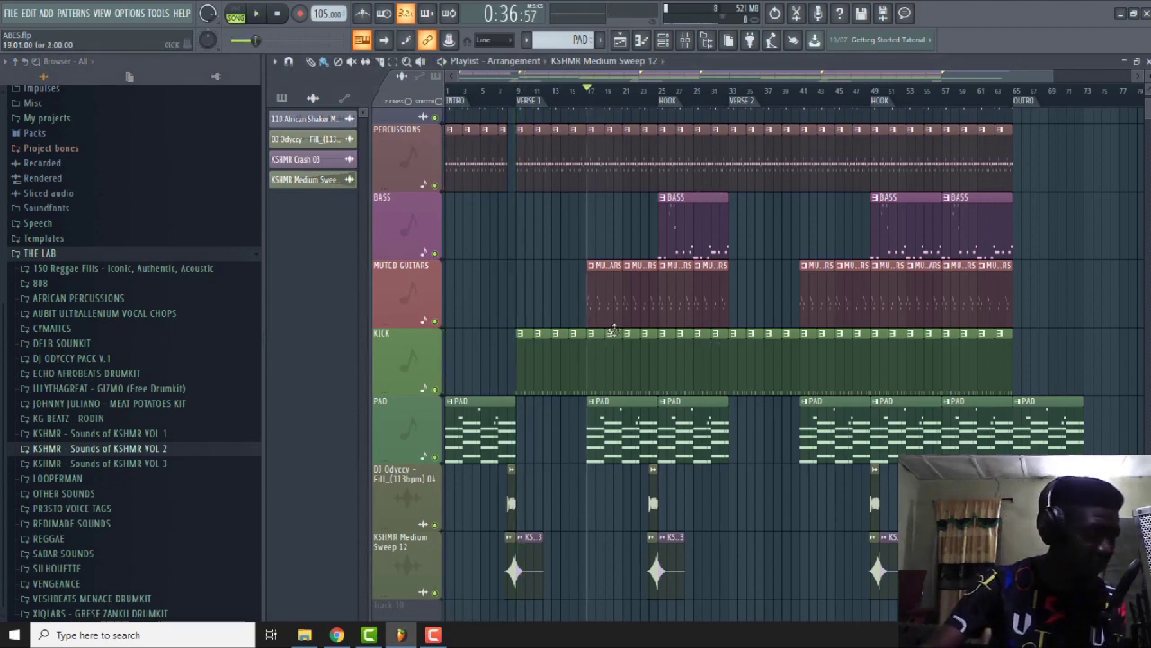
drag(589, 96, 654, 99)
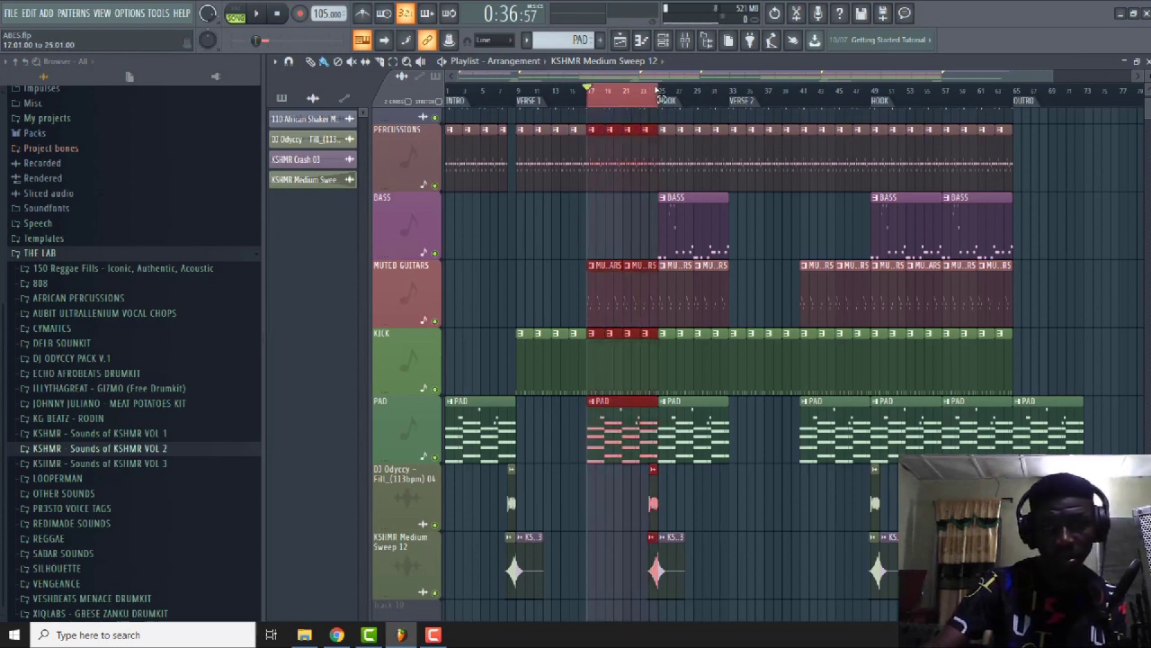
Show the Unsorted channels in the channel rack and create a new pattern named PIANO.
click(663, 41)
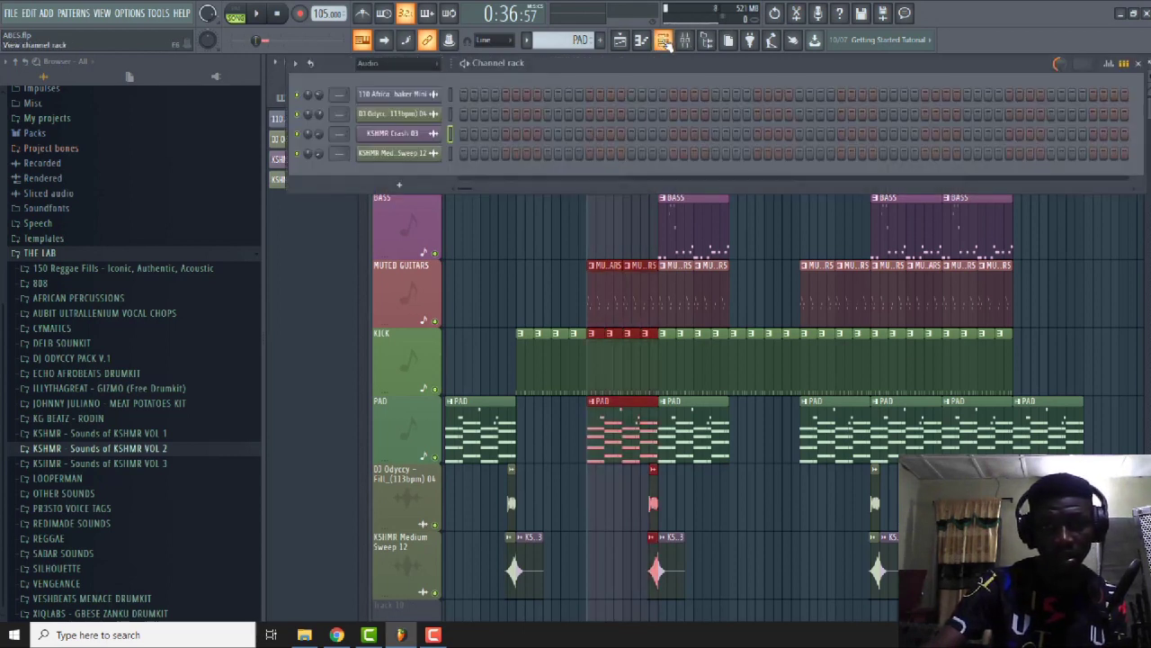
click(418, 63)
click(428, 107)
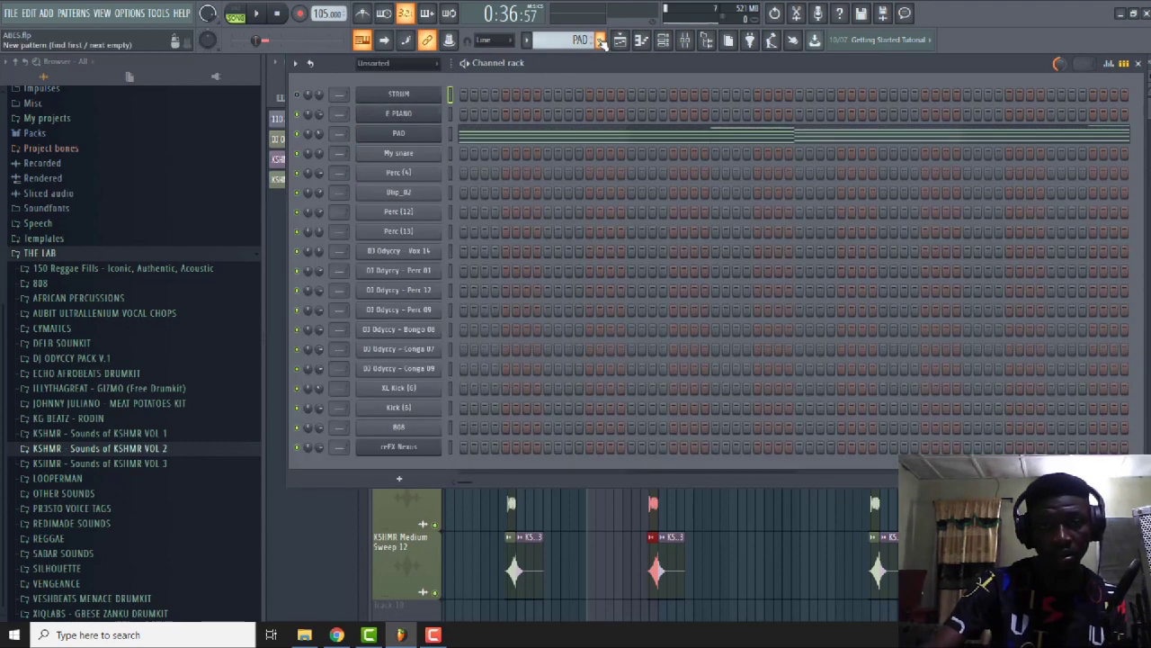
text(PIANO)
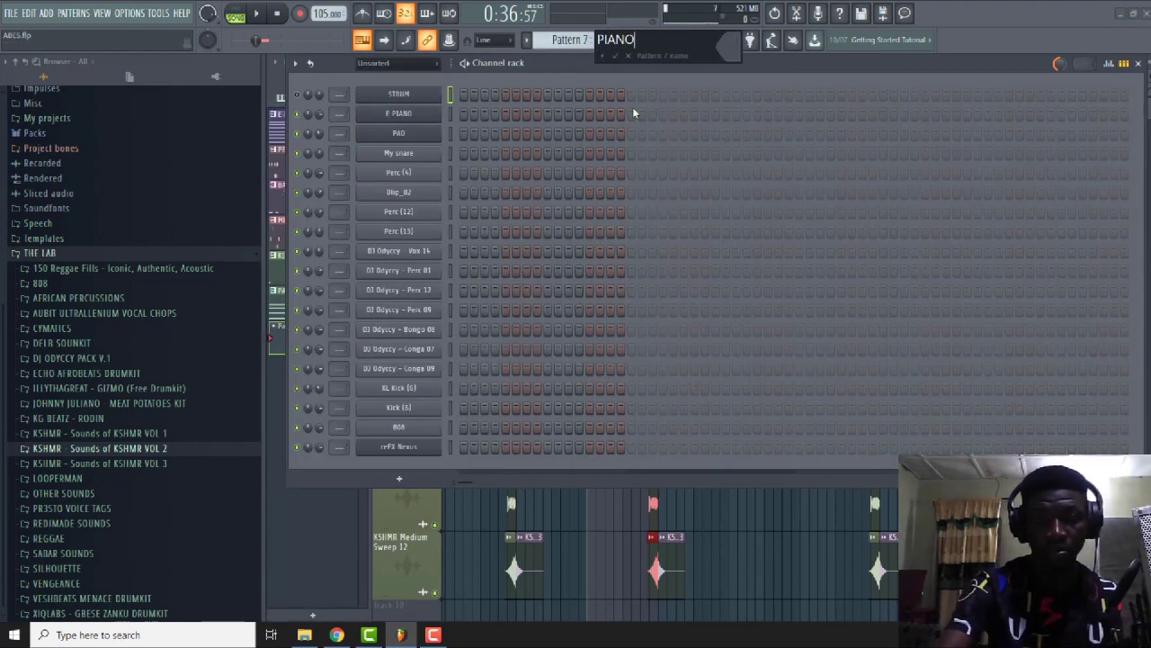
key(Return)
Add a new reFX Nexus channel and load its PN Arena Ambience preset from the Piano category.
click(430, 480)
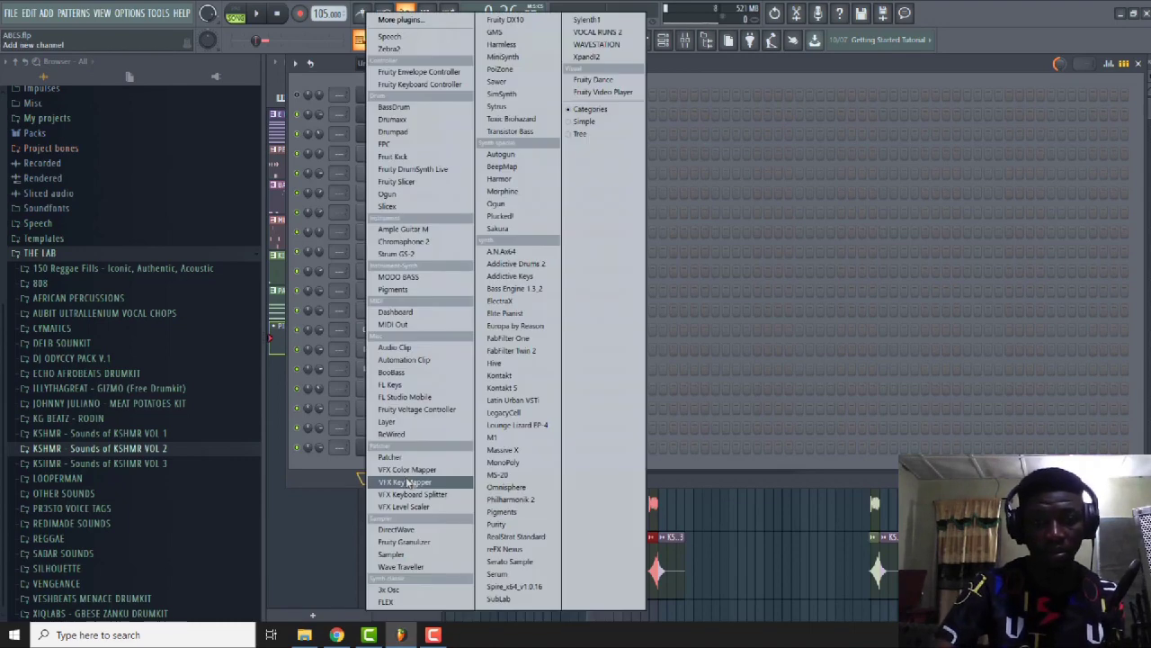
click(506, 549)
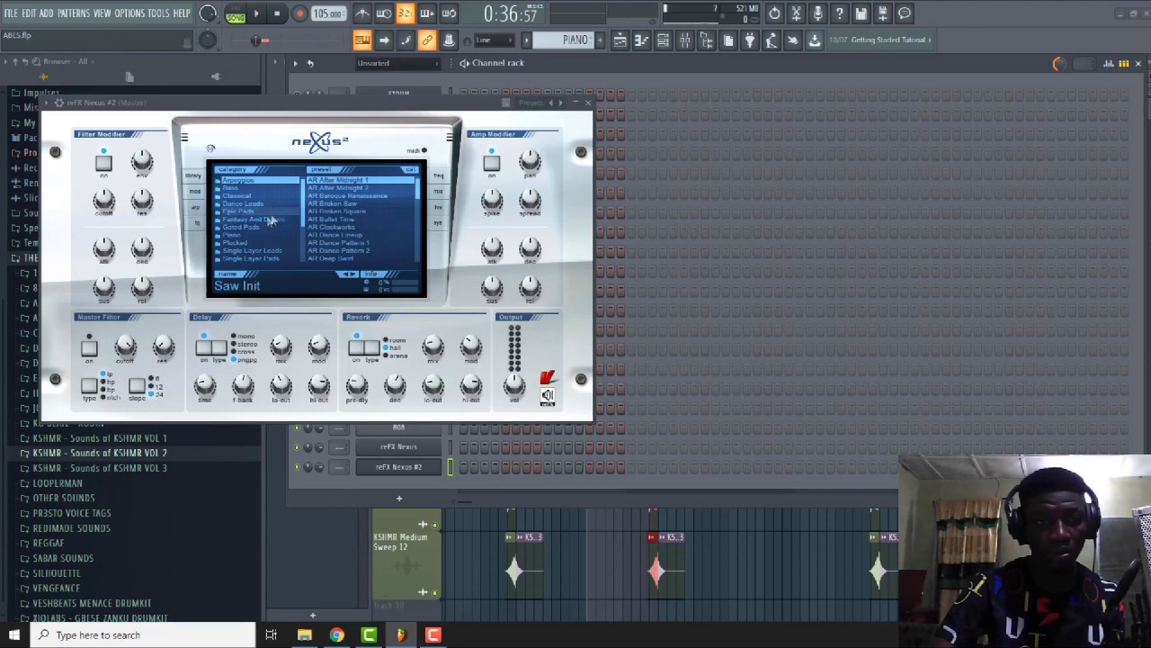
click(257, 236)
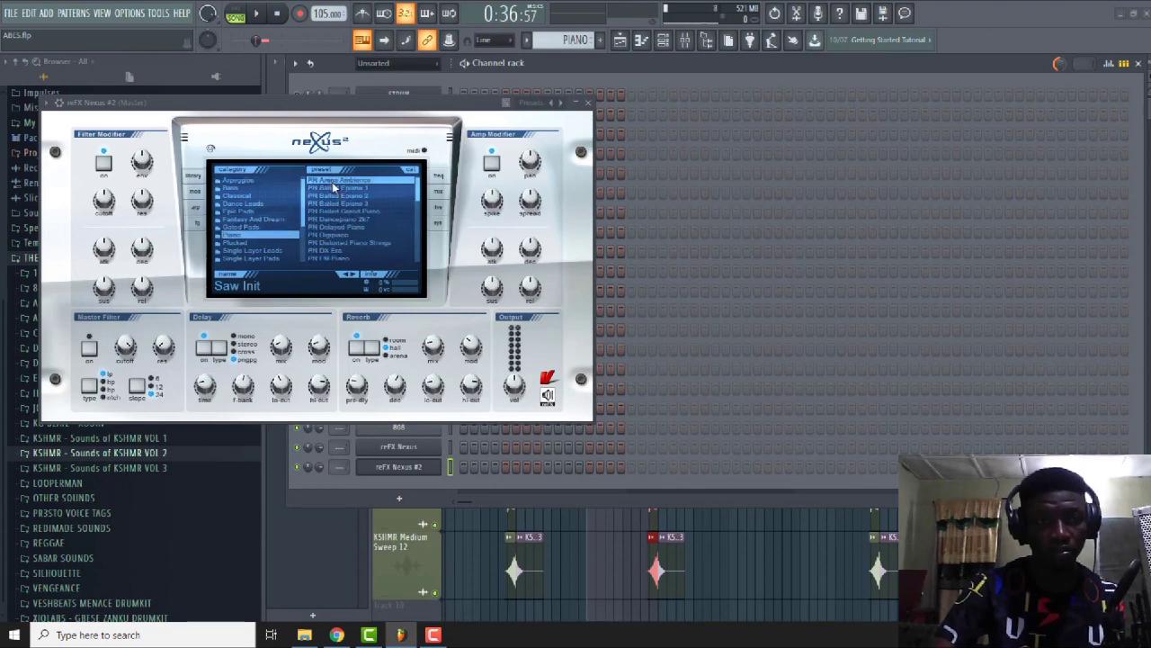
click(334, 182)
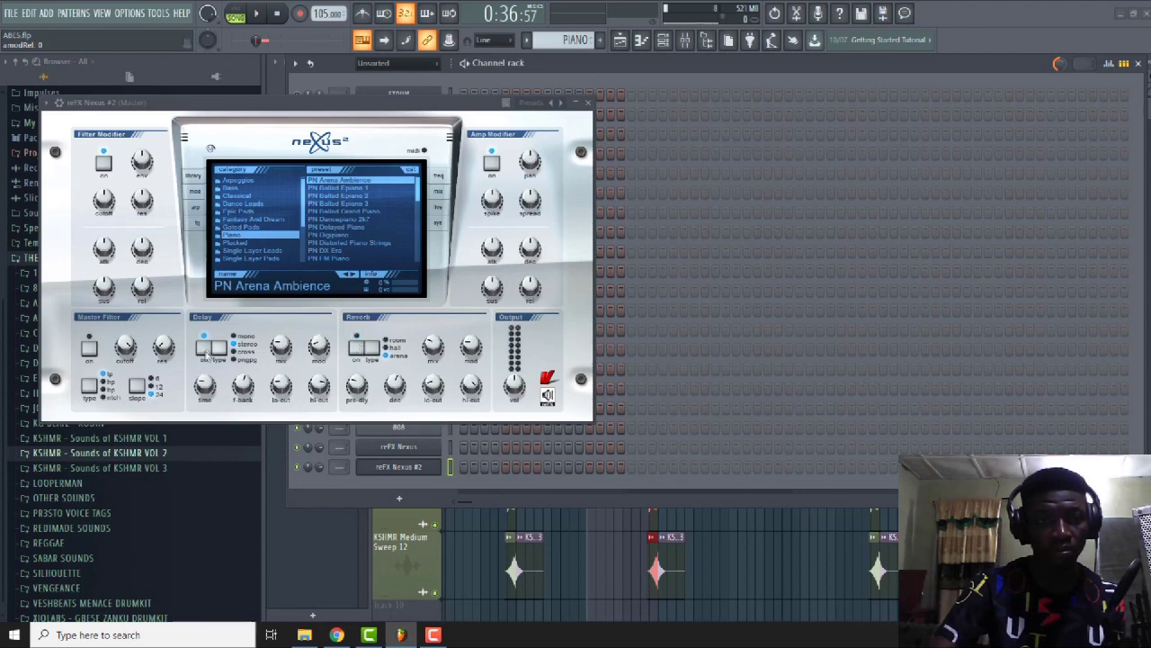
click(589, 104)
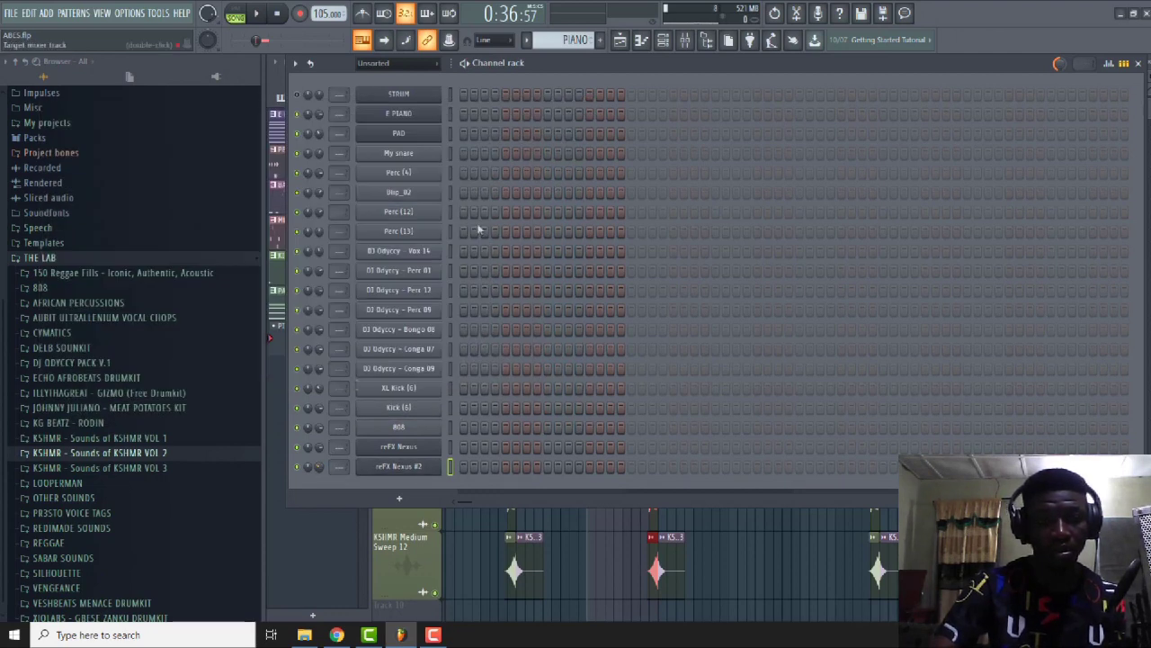
Copy the E PIANO channel's notes in the E PIANO pattern and switch back to the PIANO pattern.
click(573, 40)
click(585, 102)
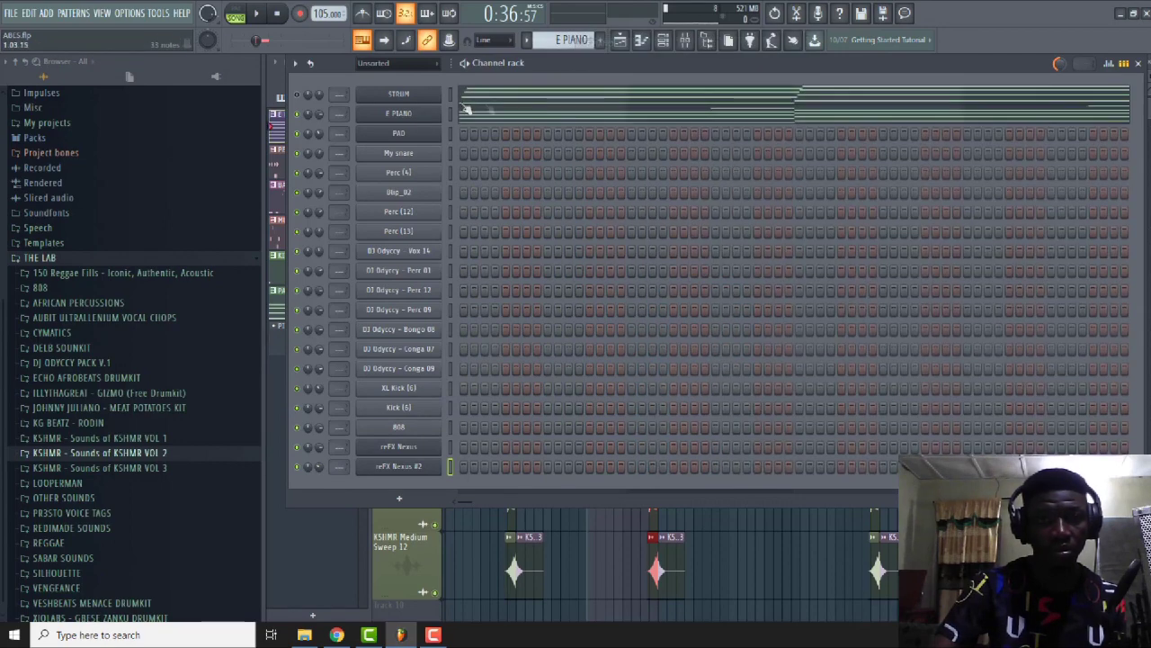
right_click(422, 118)
click(586, 126)
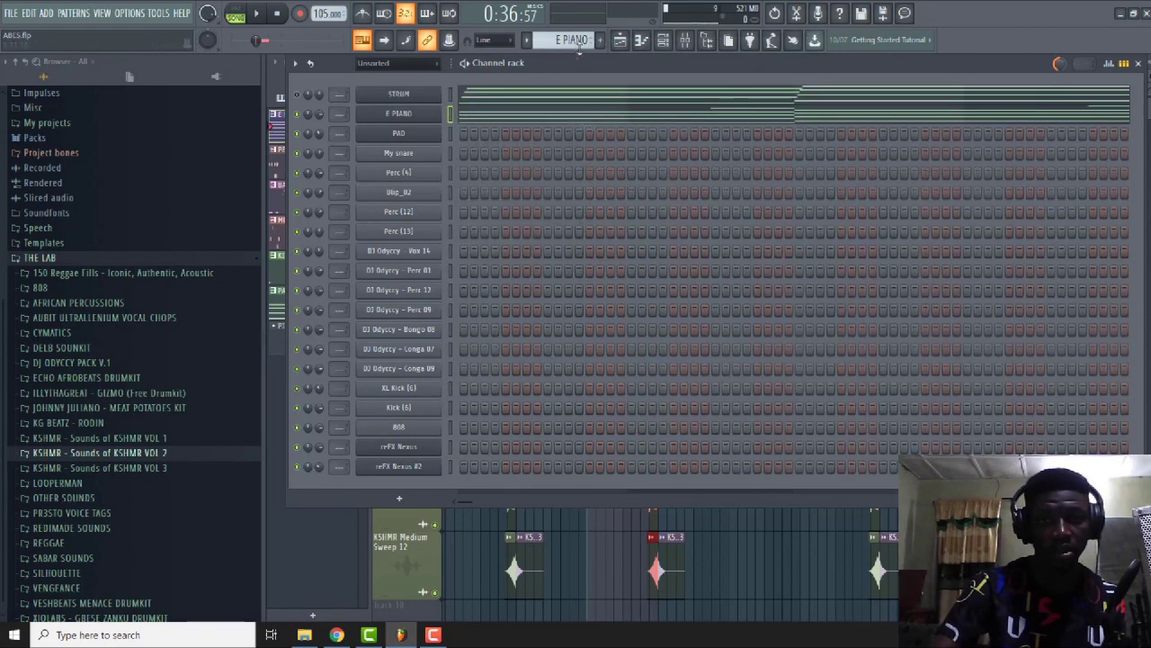
click(572, 39)
click(621, 126)
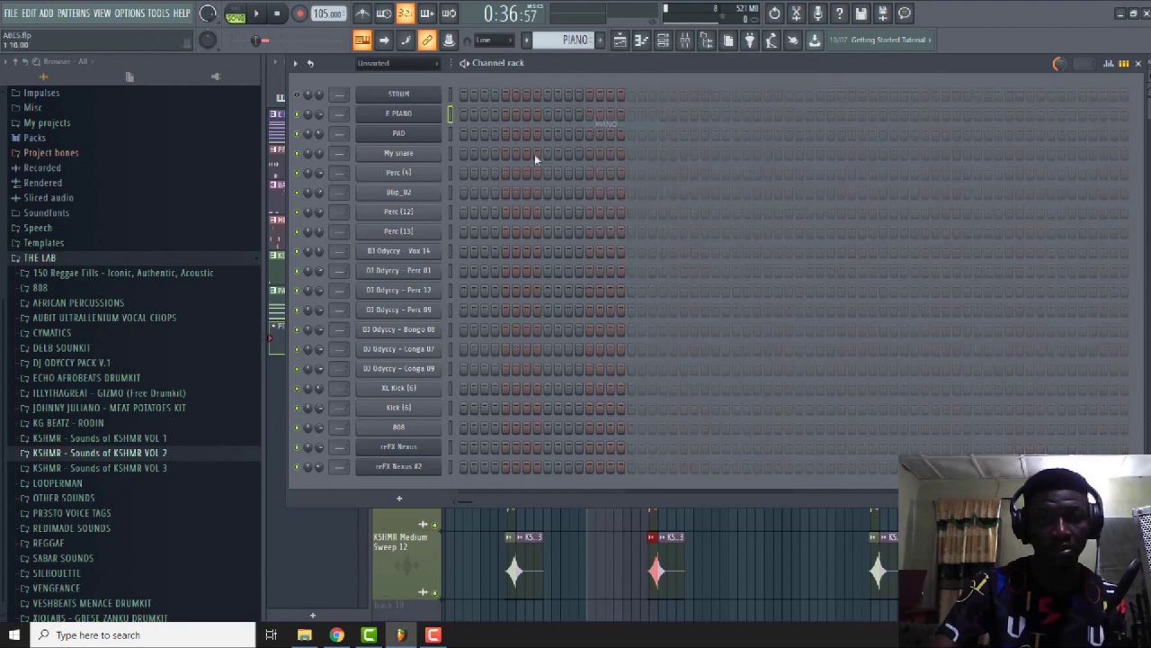
Place the PIANO pattern on Track 10 at bar 17, give the pattern a random colour, and auto-name the track.
scroll(591, 558, down, 1)
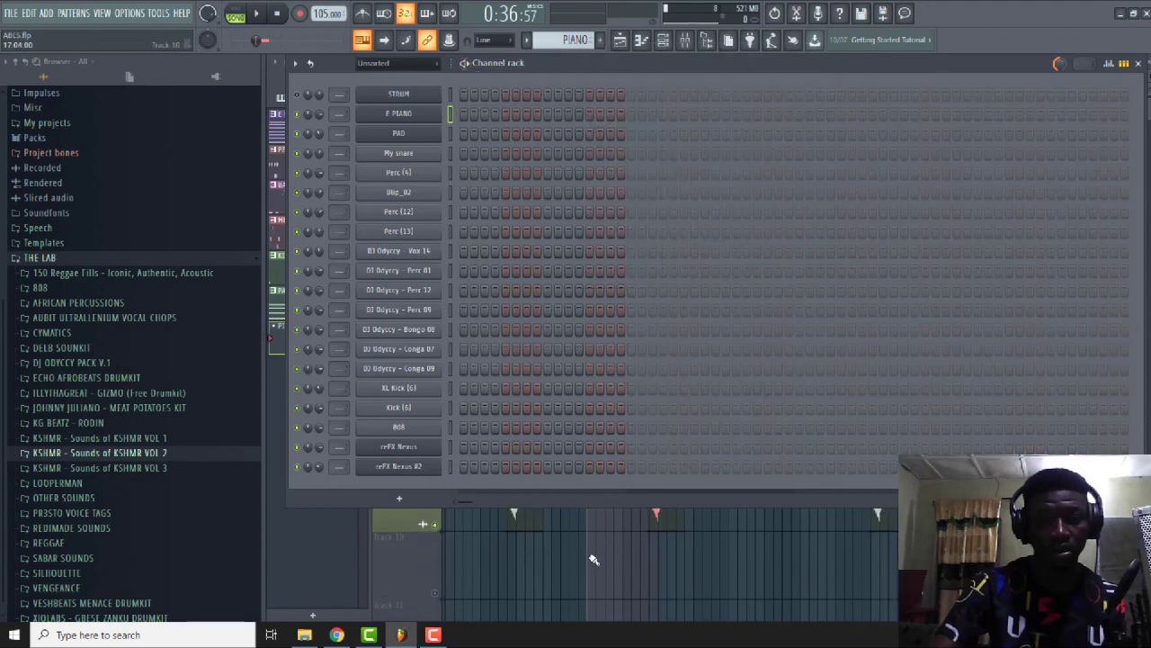
key(F6)
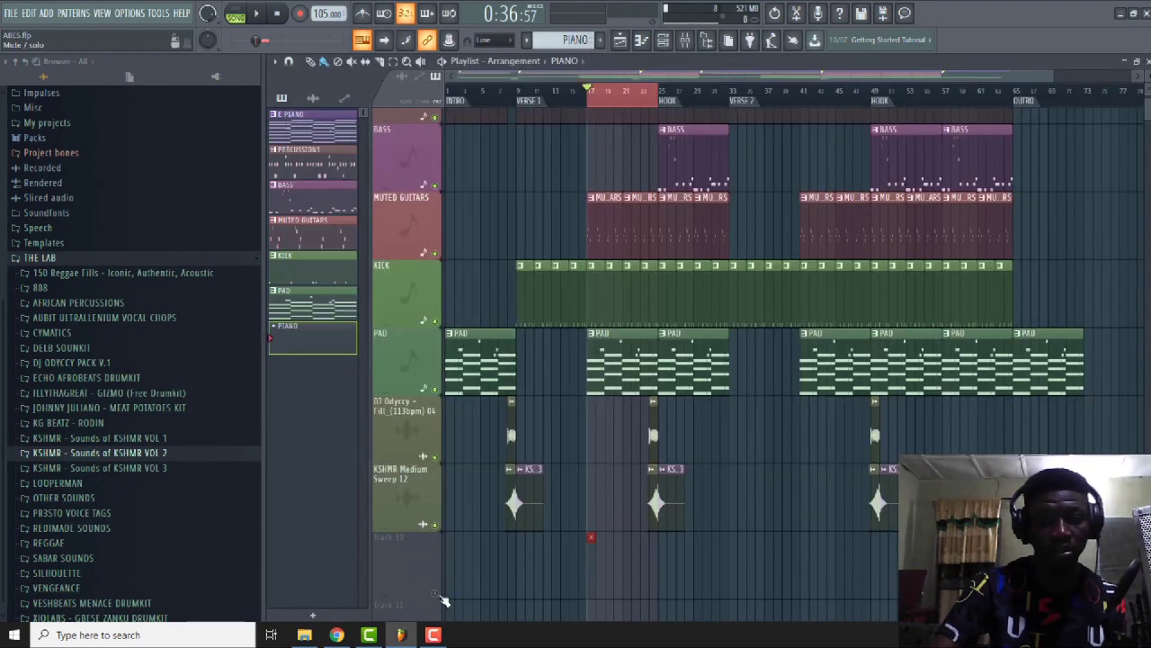
right_click(330, 349)
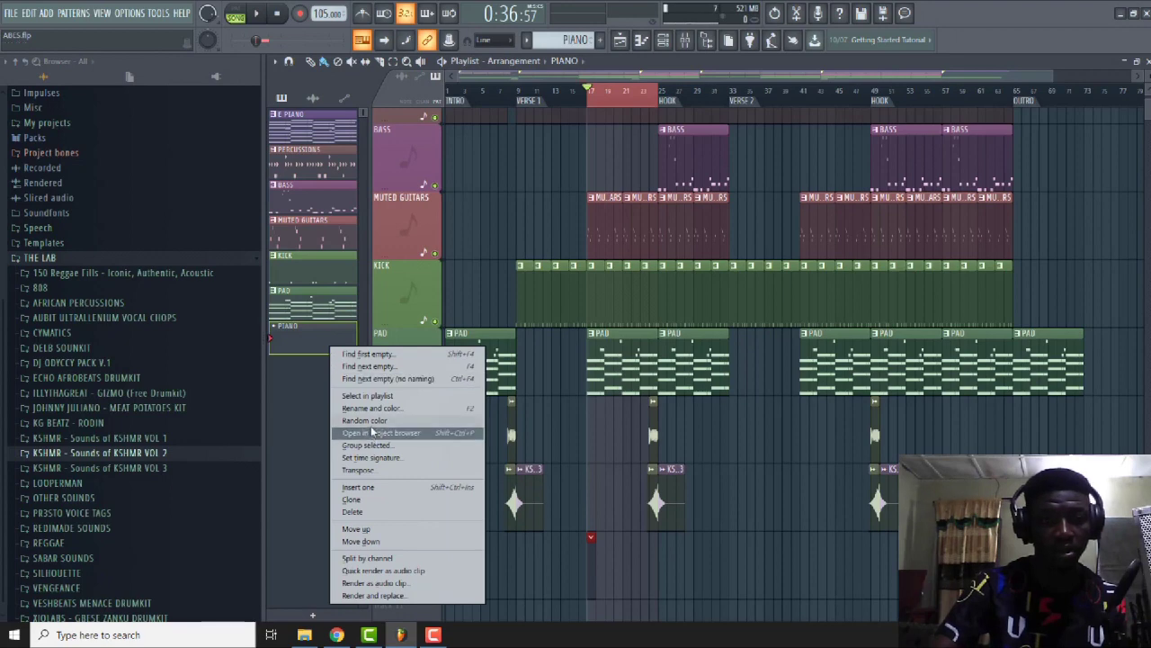
key(Escape)
right_click(396, 570)
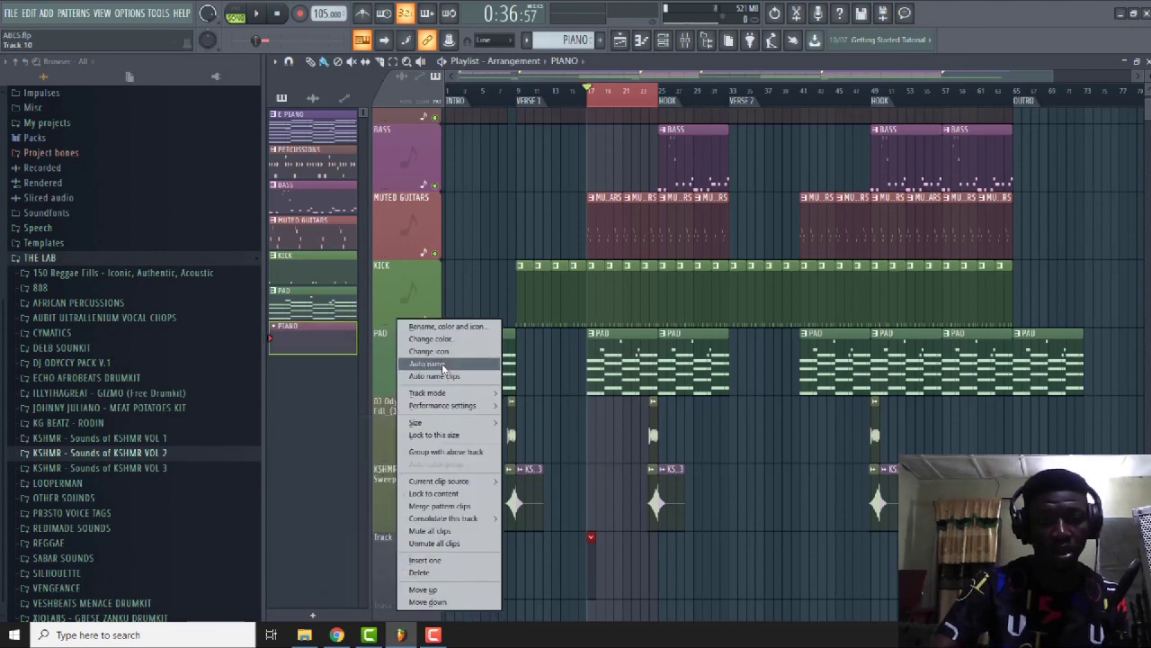
click(442, 364)
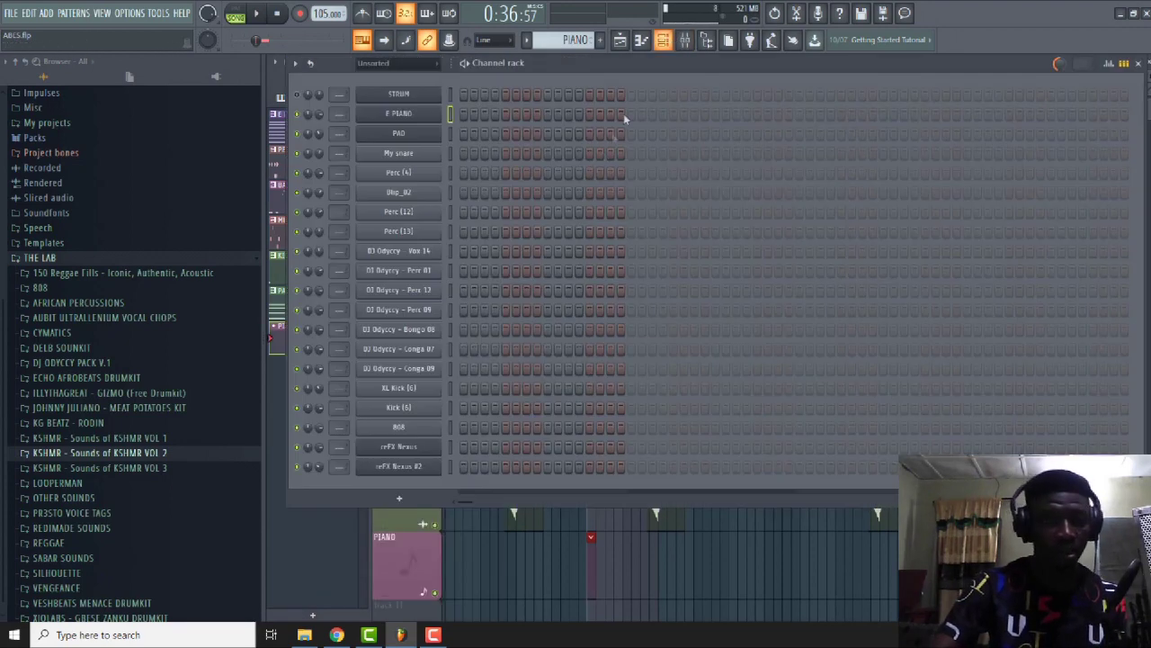
Rename the second reFX Nexus channel as PIANO.
click(663, 40)
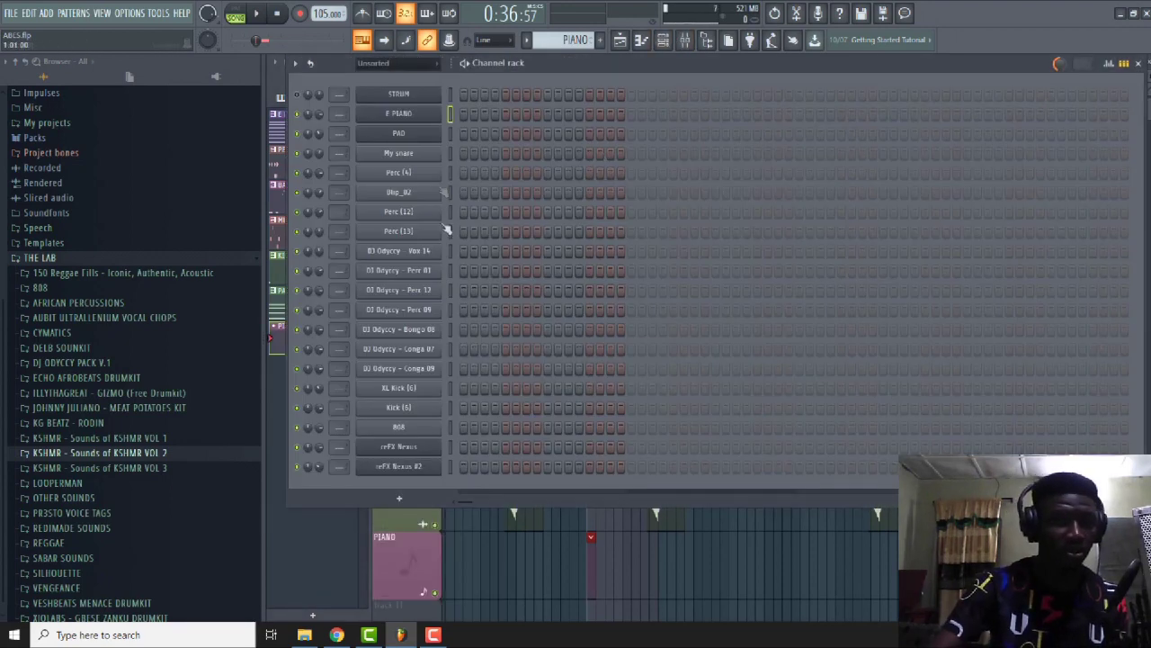
right_click(398, 467)
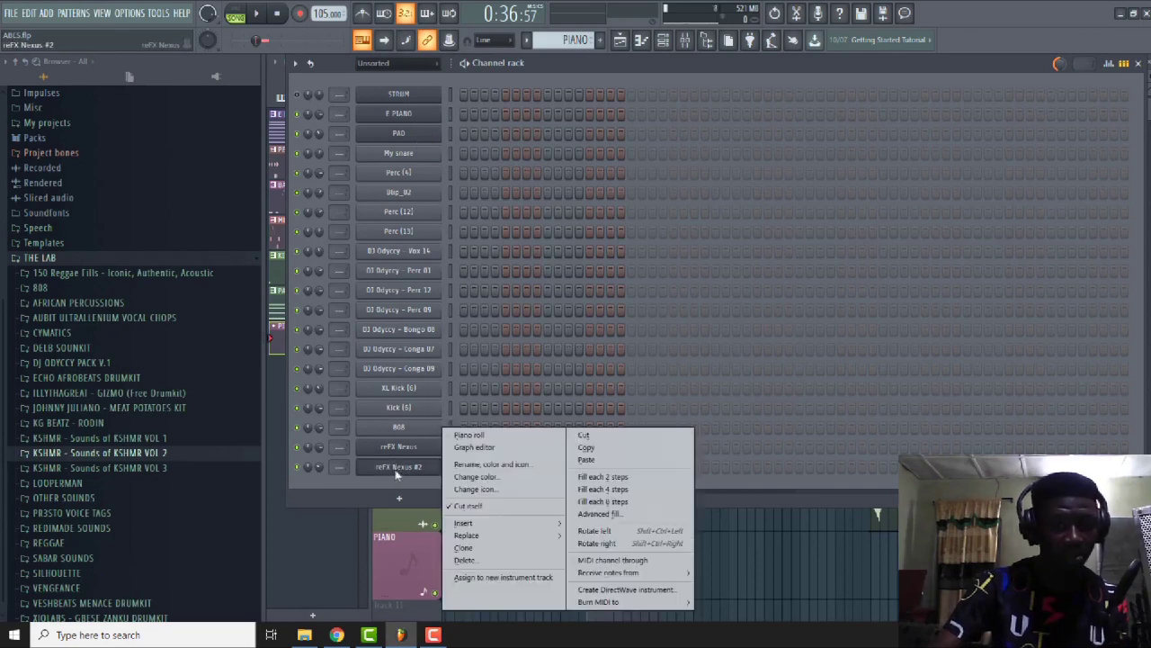
click(522, 464)
text(Pl)
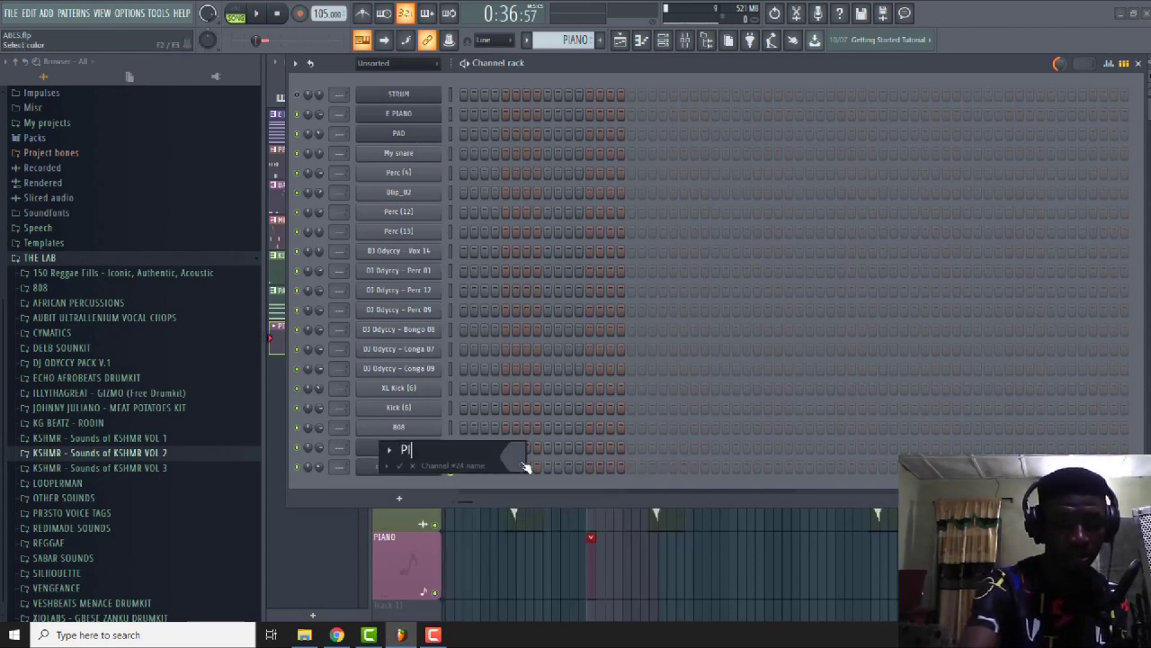
key(Return)
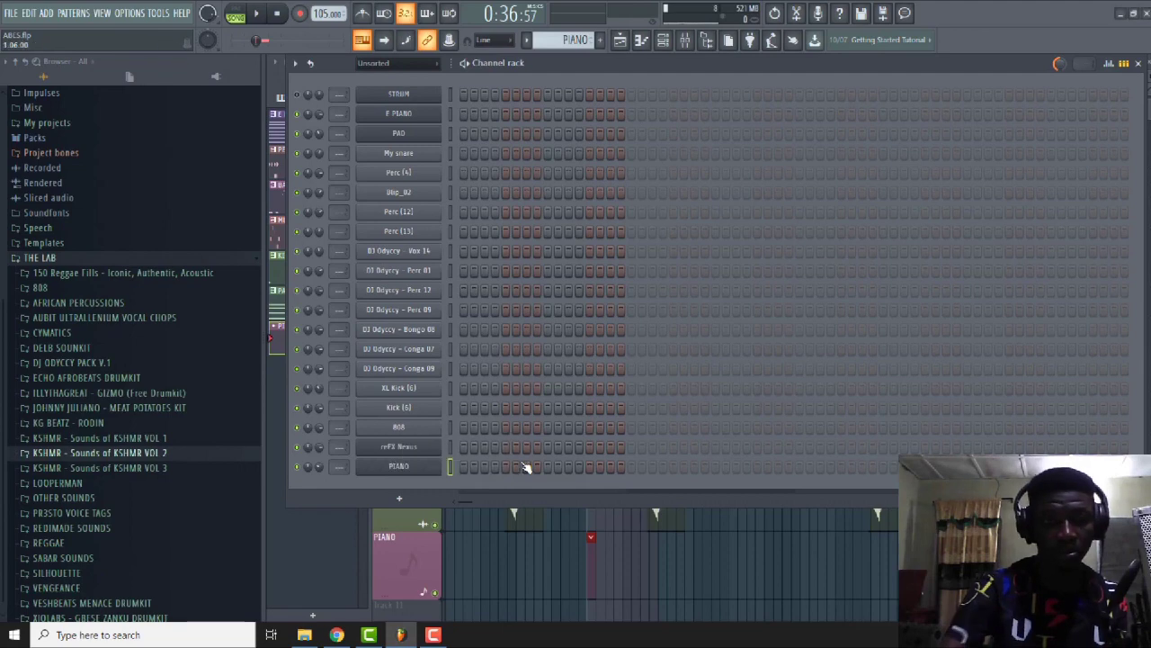
Rename the remaining reFX Nexus channel, which holds GT Muted Clean 1, as MUTED GUITAR and close its plugin window.
click(409, 448)
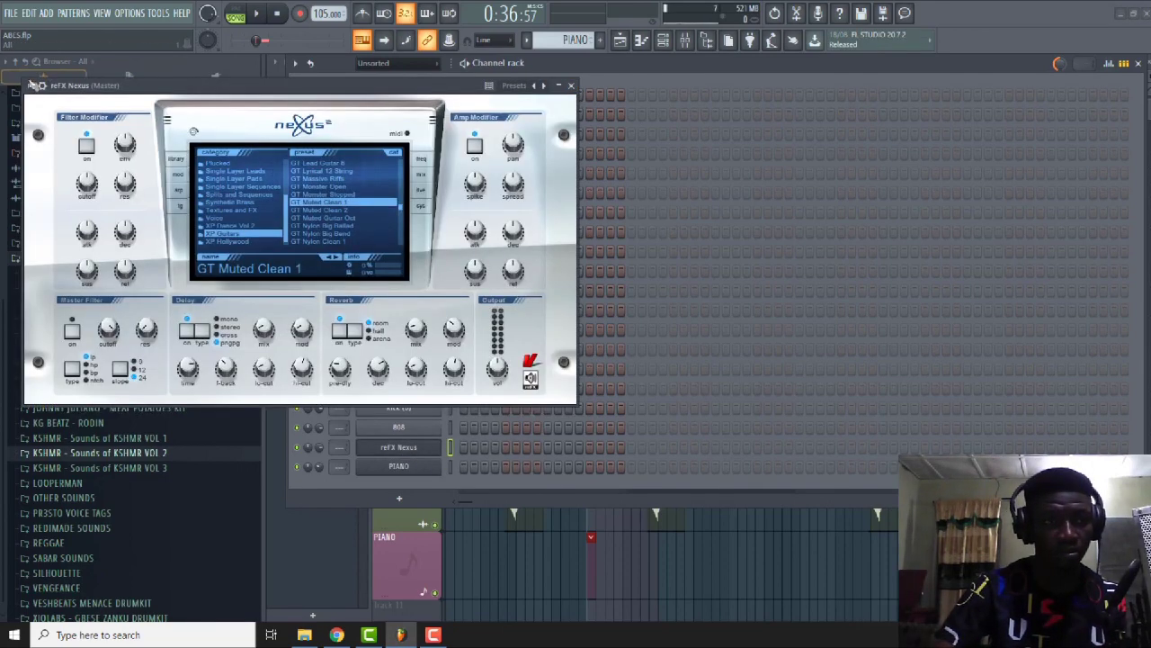
click(29, 85)
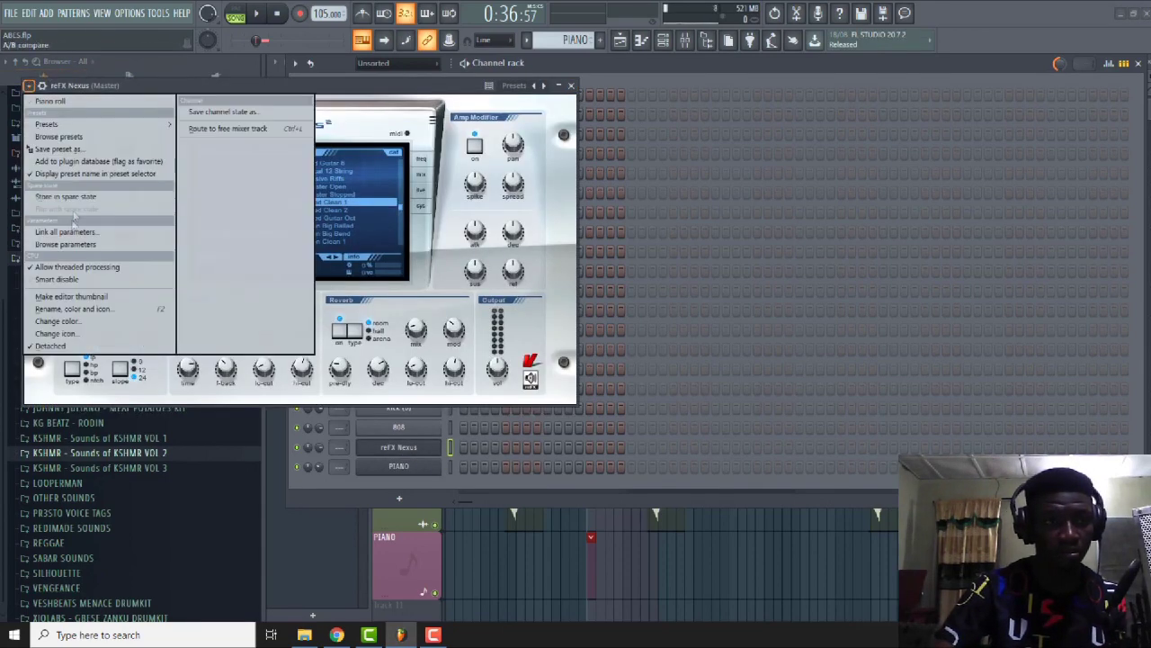
click(72, 309)
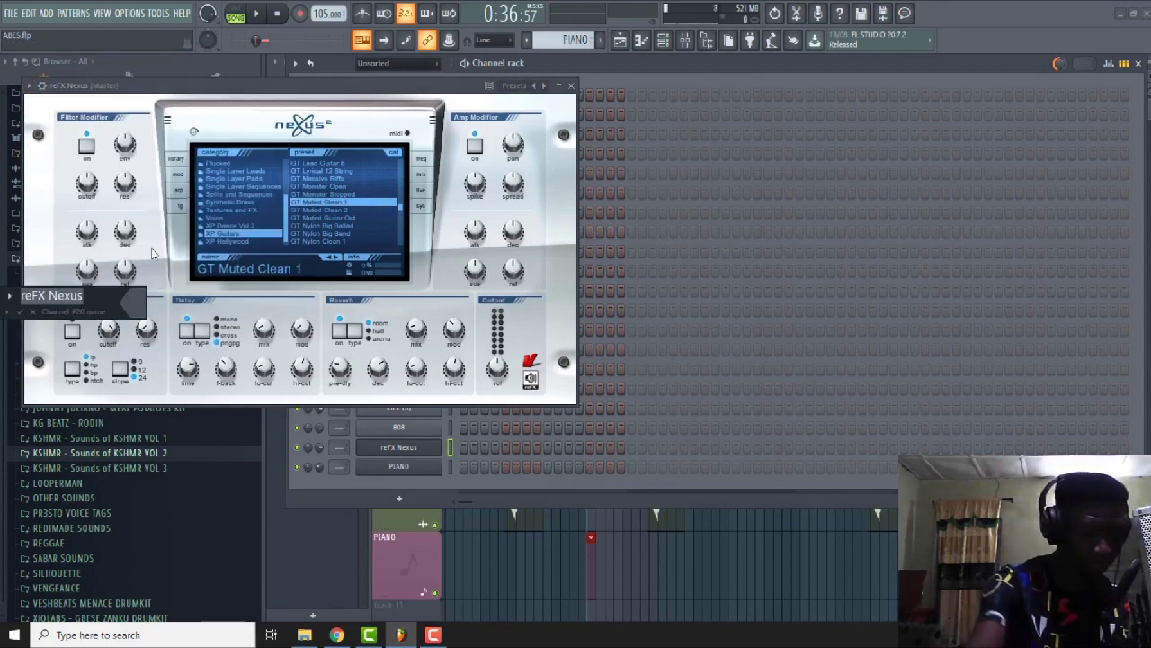
text(MUTED GUITAR)
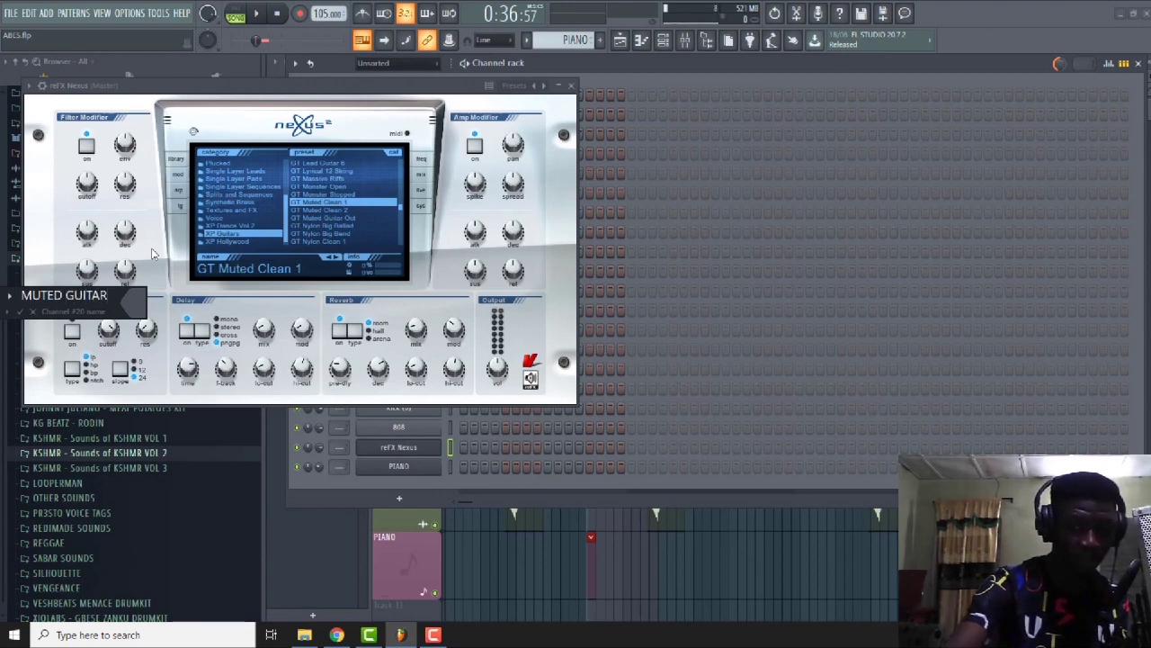
key(Return)
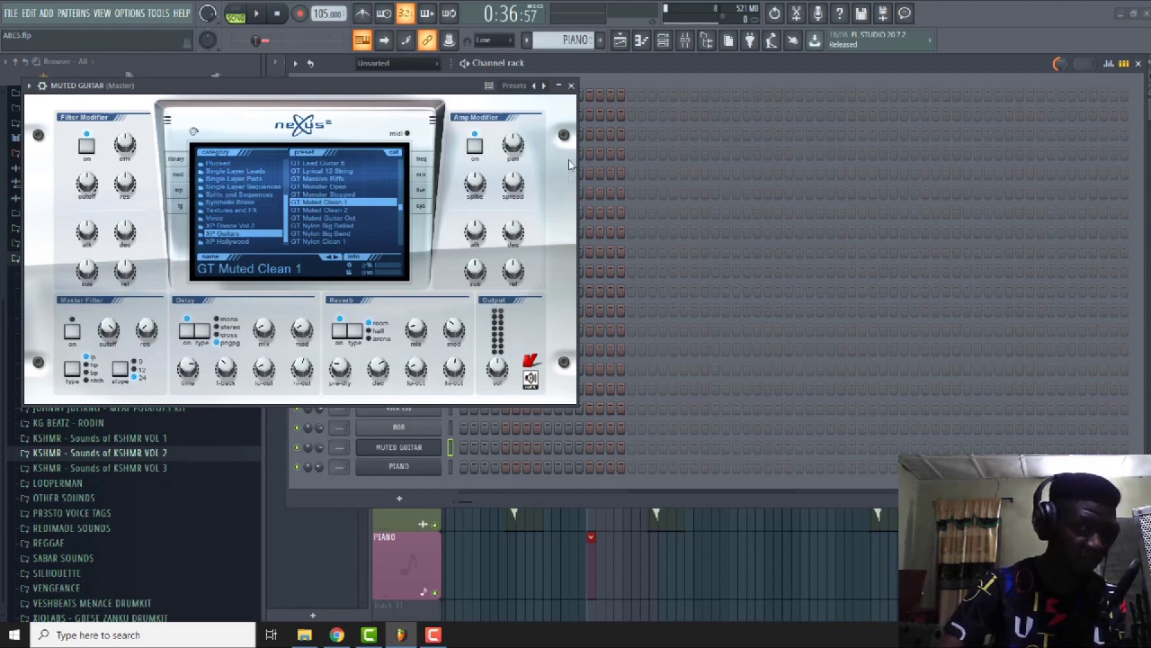
click(571, 85)
Paste the copied notes into the PIANO channel and open them in the piano roll.
right_click(405, 469)
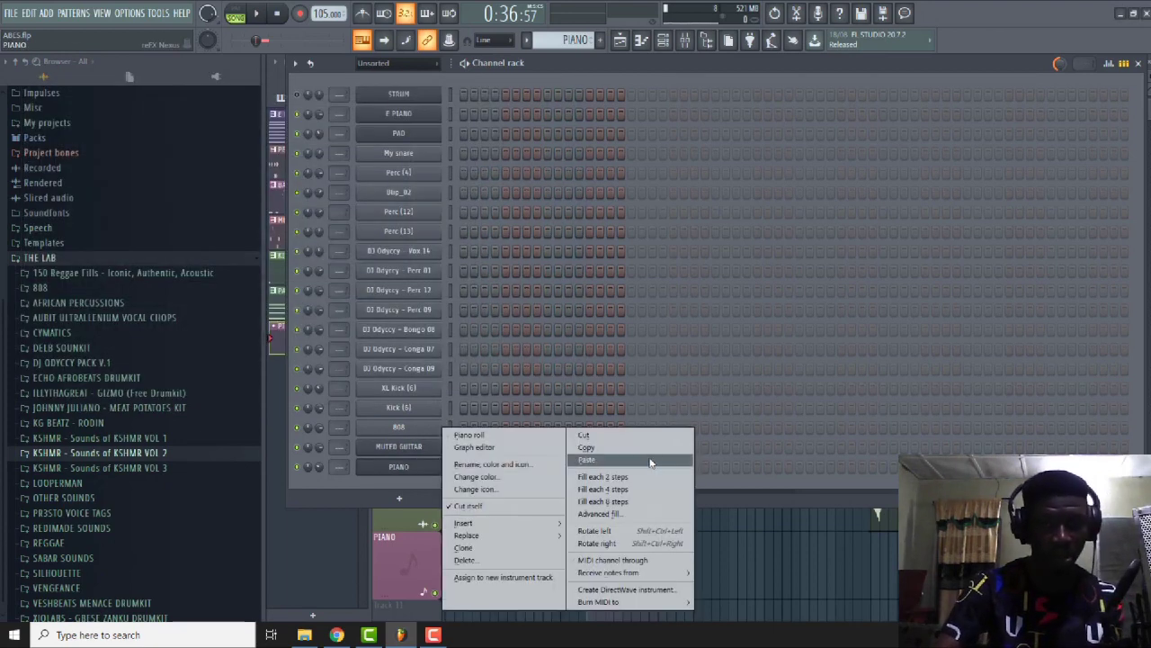
click(652, 461)
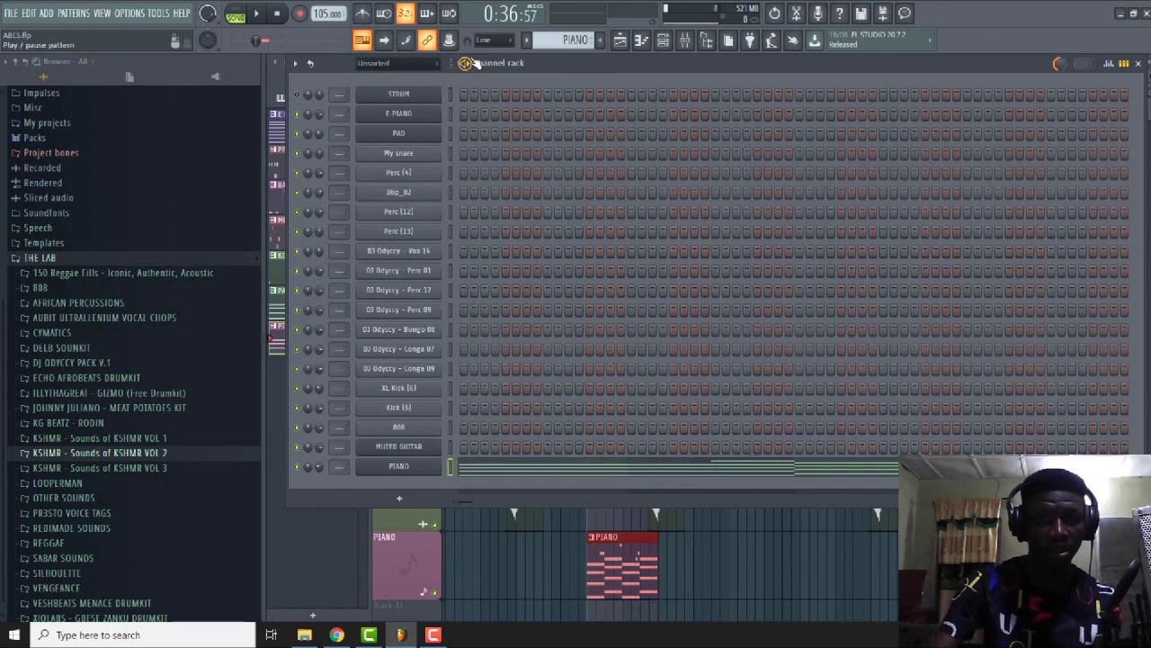
key(space)
click(611, 467)
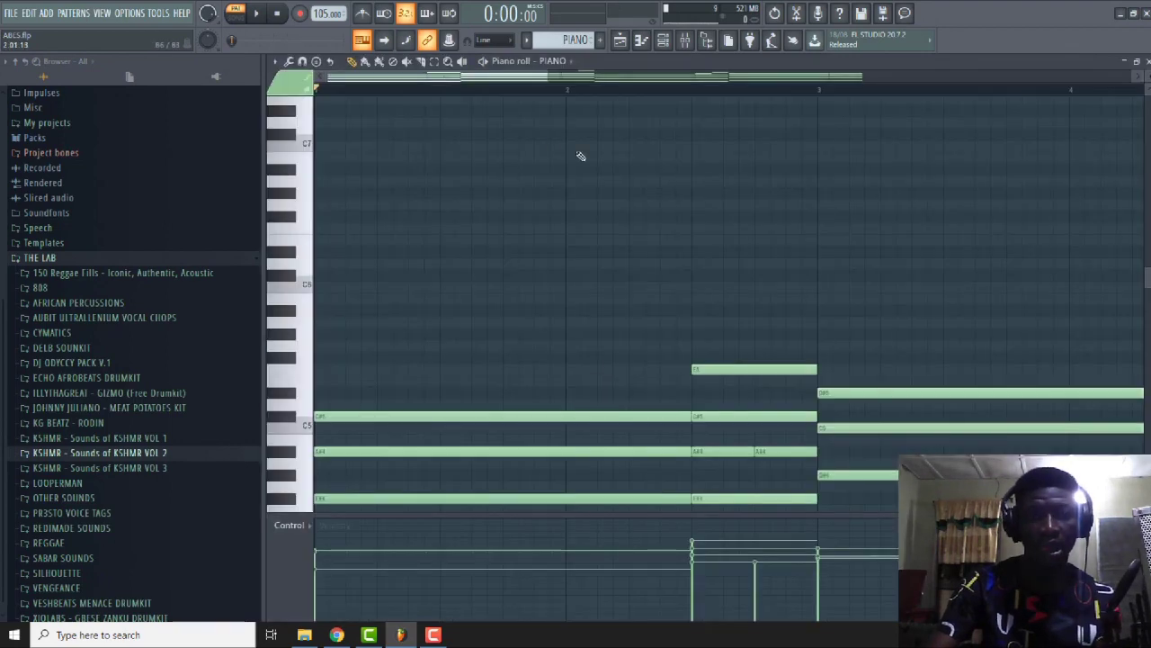
Shift all the PIANO notes about one and a half beats later and play the pattern to check the timing.
scroll(543, 78, down, 3)
scroll(887, 246, down, 4)
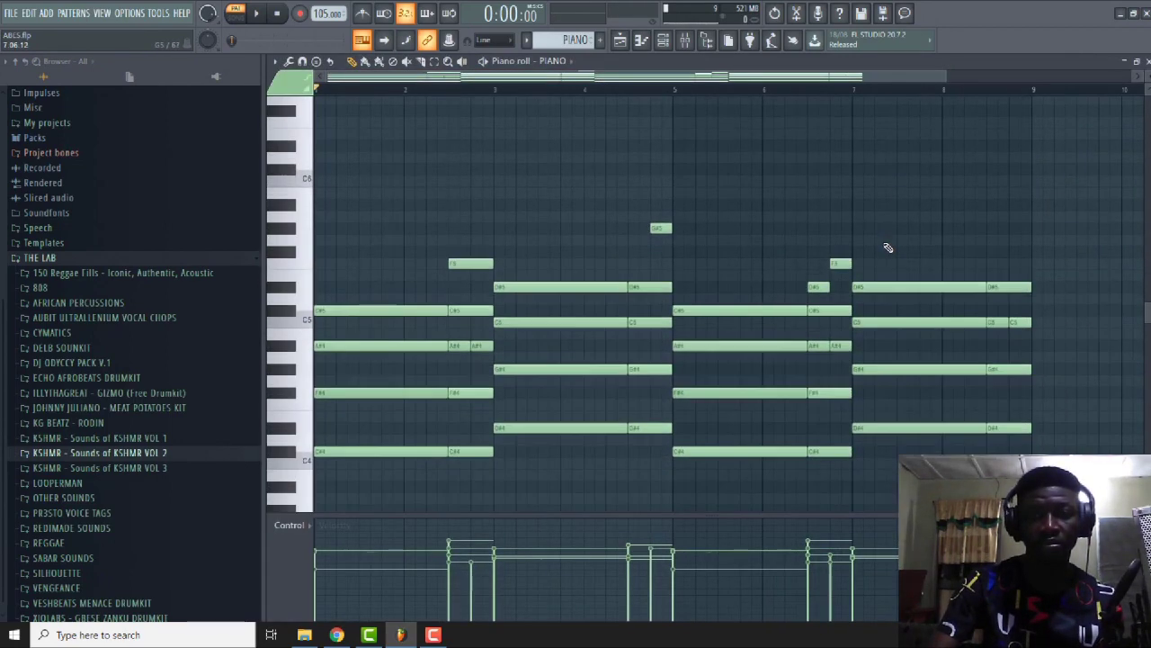
drag(1046, 463, 319, 174)
drag(334, 277, 360, 276)
key(space)
key(space)
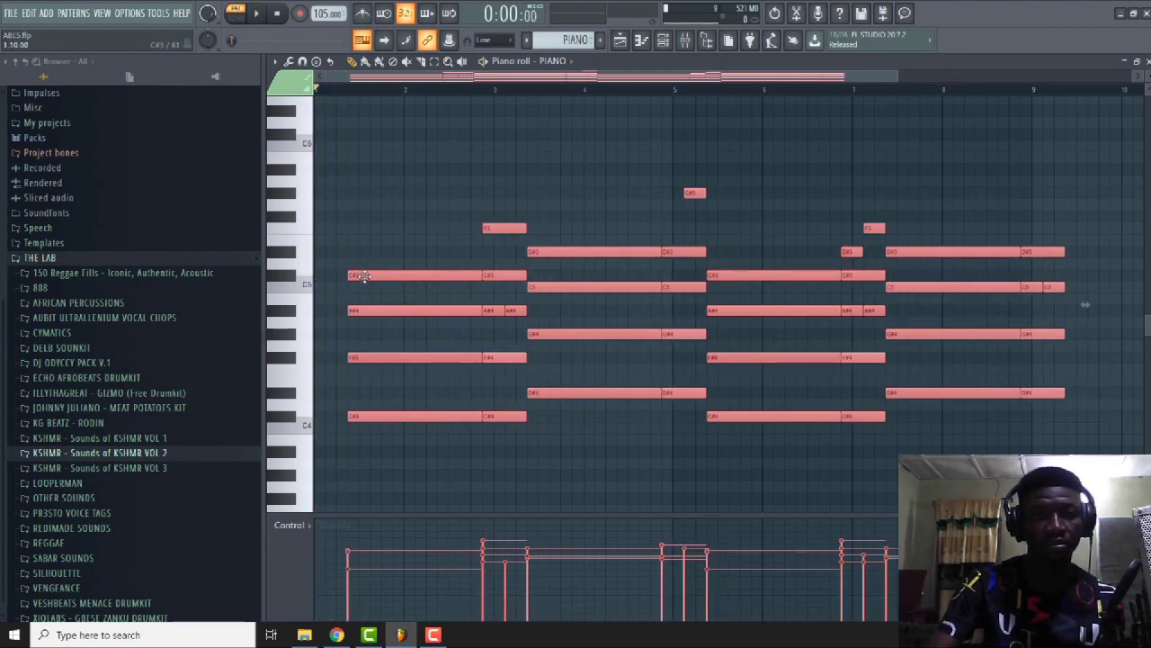
key(space)
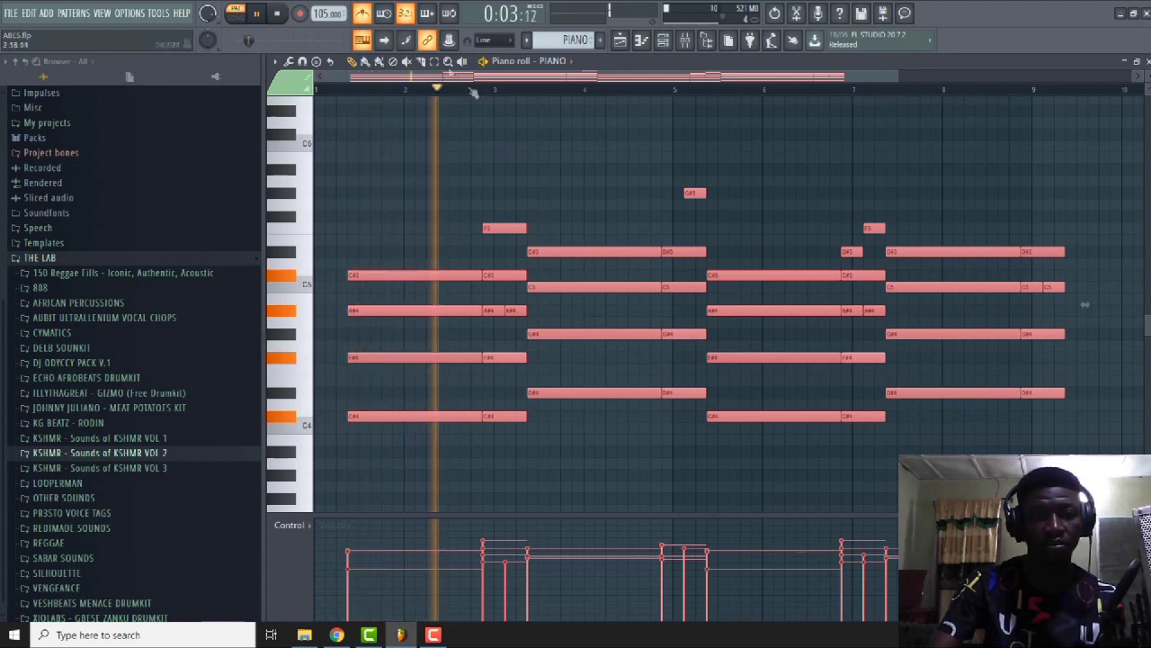
click(600, 175)
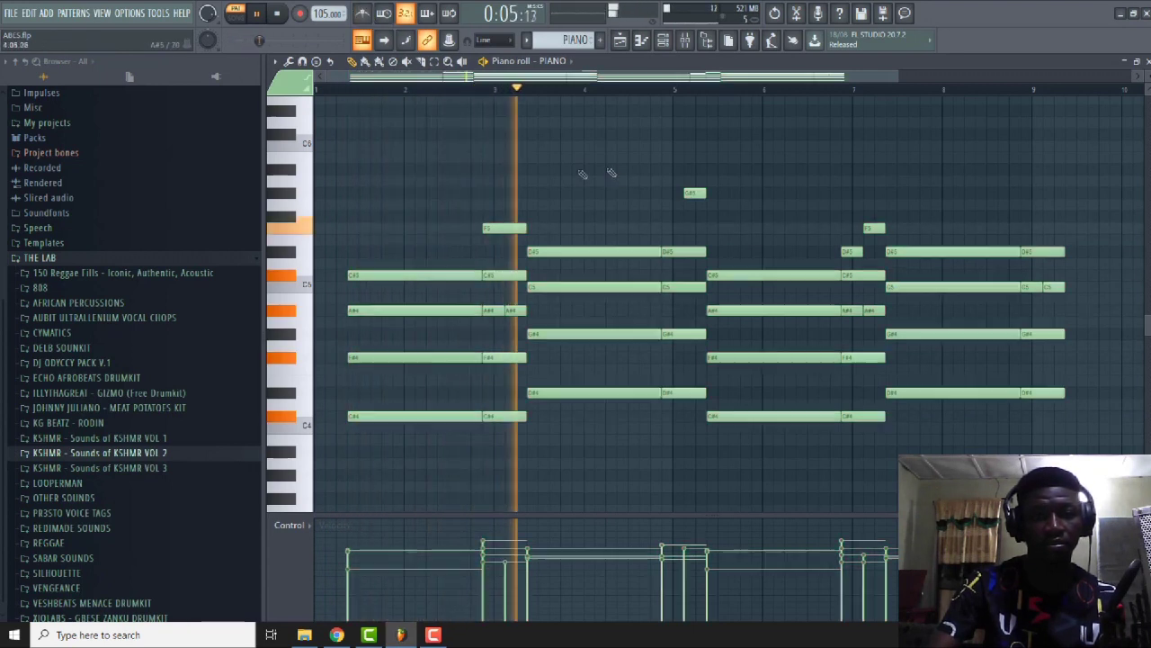
key(space)
Delete the short notes at the end of the first chord, leaving its four long notes.
right_click(510, 229)
right_click(506, 274)
right_click(515, 310)
right_click(493, 311)
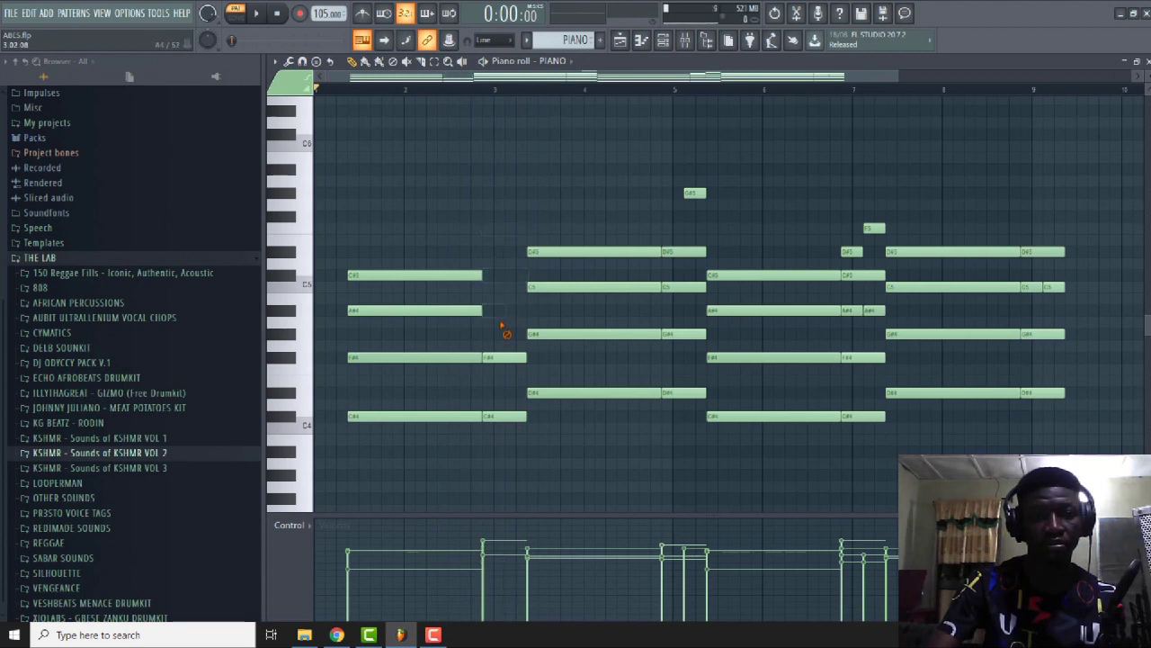
right_click(506, 358)
right_click(507, 416)
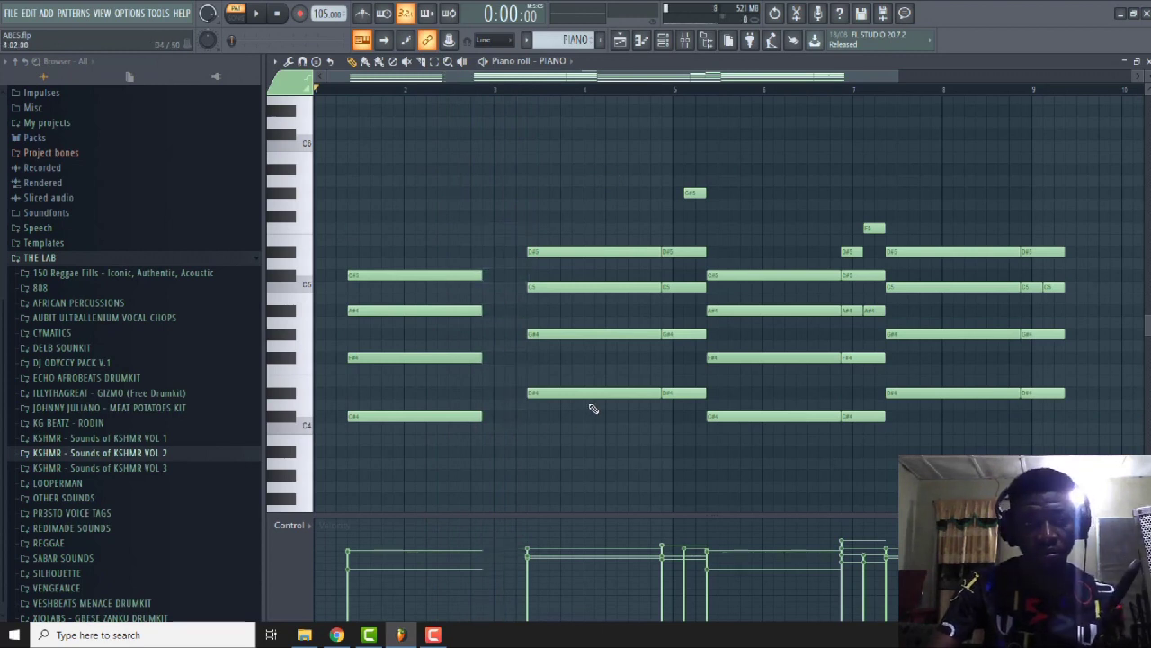
Delete the short notes at the end of the second chord, around bar 5, while the pattern plays.
key(space)
right_click(694, 192)
right_click(684, 251)
right_click(684, 286)
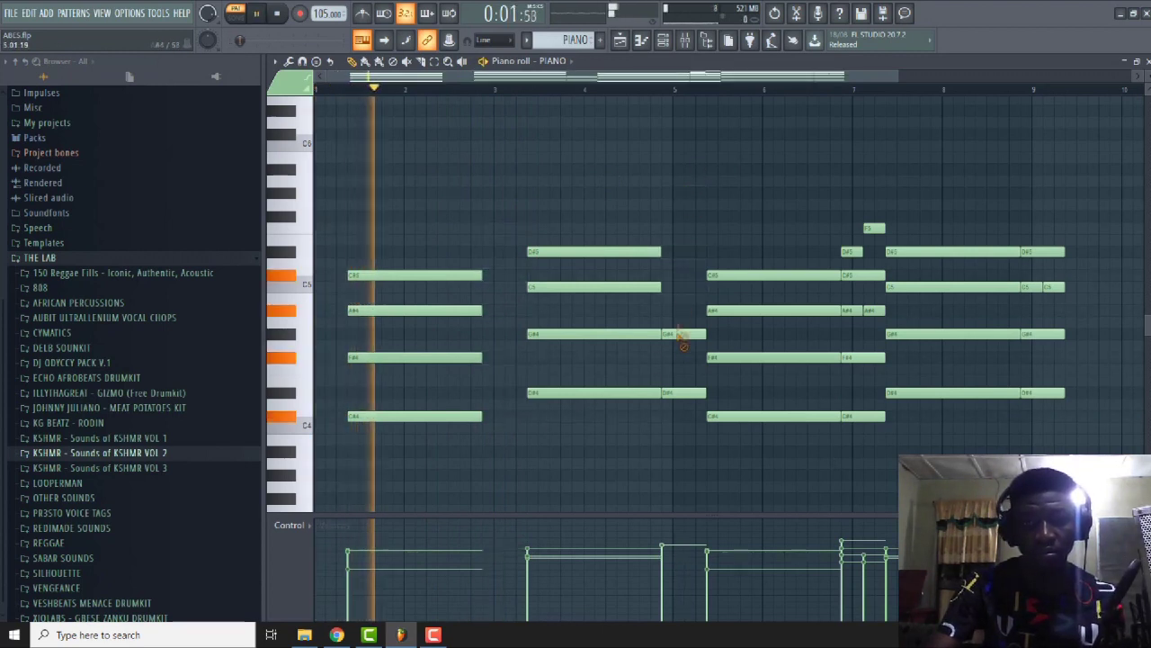
right_click(683, 334)
right_click(684, 392)
Delete the short notes at the end of the third chord, around bar 7.
right_click(851, 251)
right_click(872, 228)
right_click(869, 310)
right_click(864, 312)
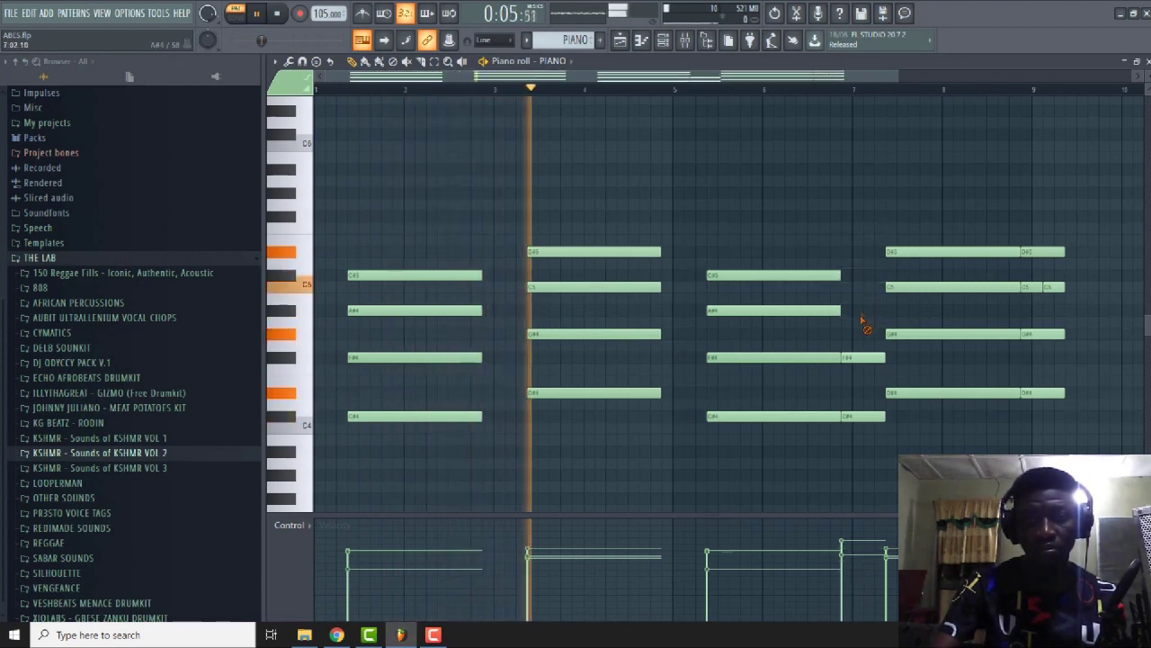
right_click(869, 357)
right_click(869, 416)
Delete the short notes ending the fourth chord and lengthen its four long notes to the start of bar 9.
right_click(1041, 251)
right_click(1034, 286)
right_click(1043, 334)
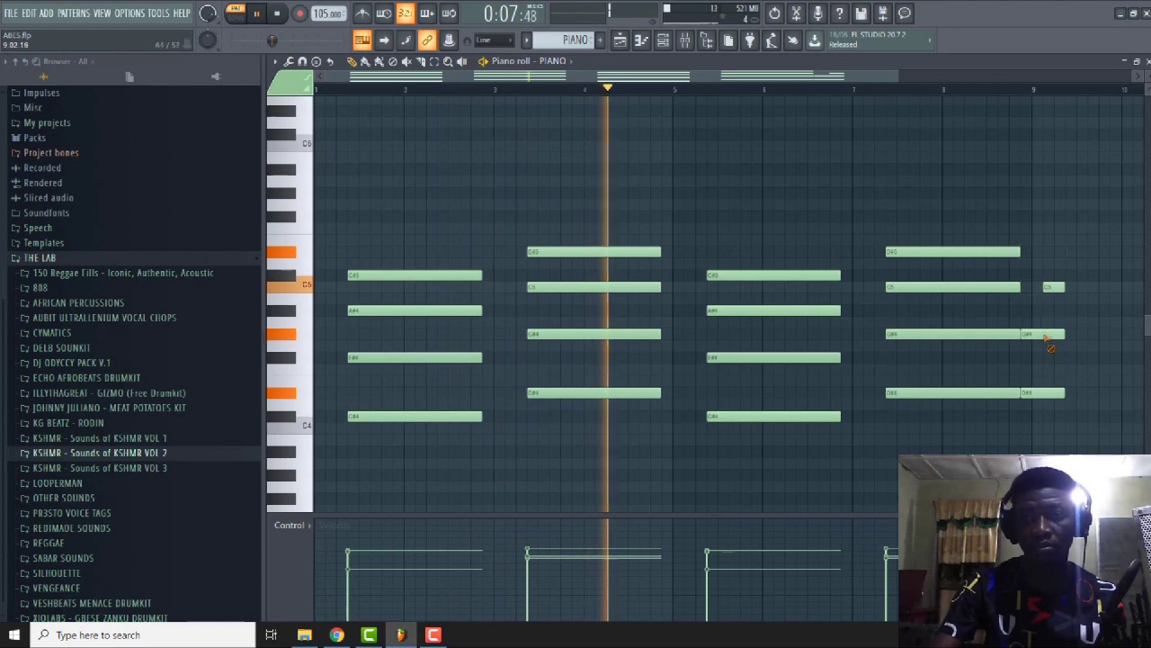
right_click(1043, 392)
right_click(1054, 287)
drag(1010, 233, 1031, 394)
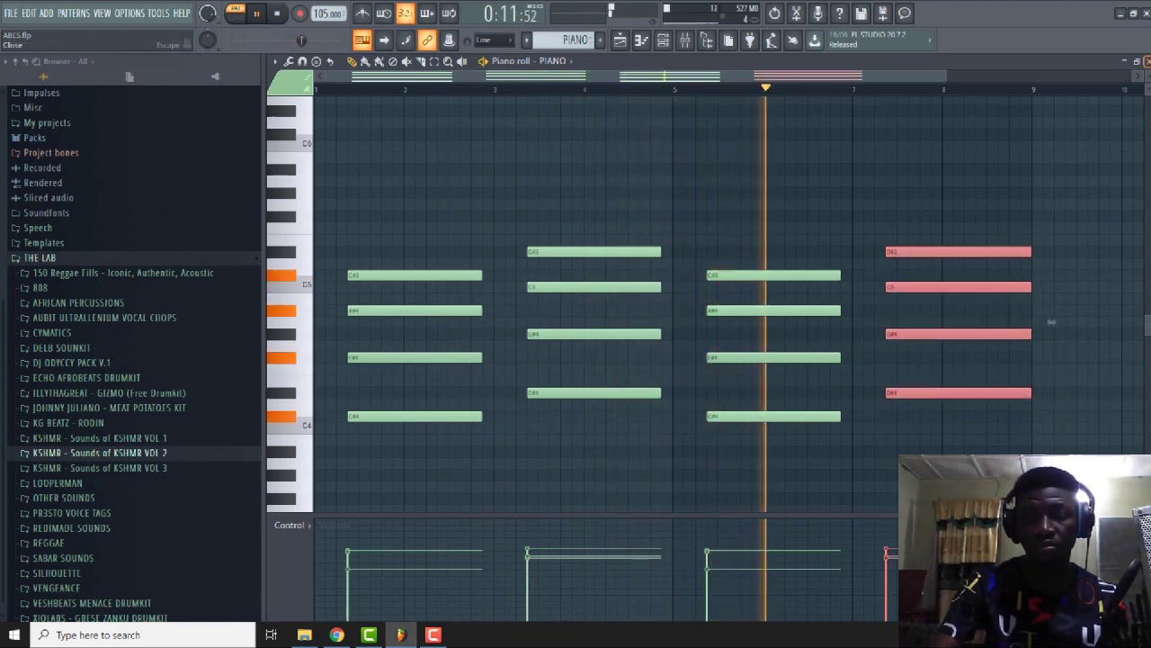
click(1051, 321)
key(space)
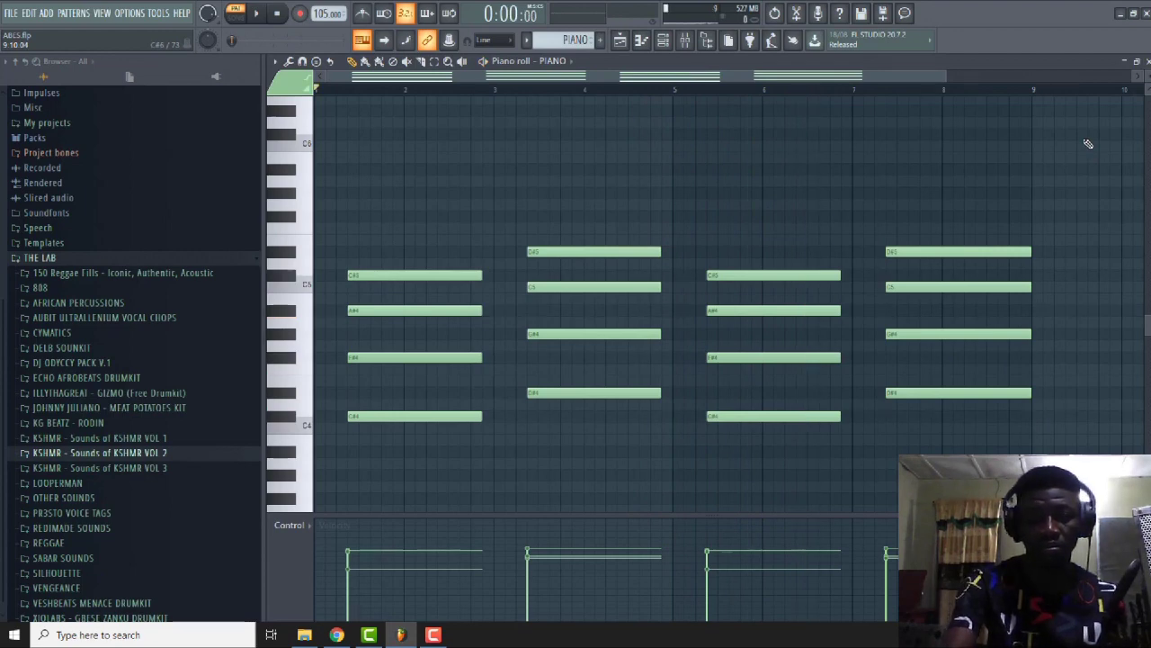
Transpose all the PIANO notes up one octave, preview them and close the piano roll.
key(ctrl+Up)
key(space)
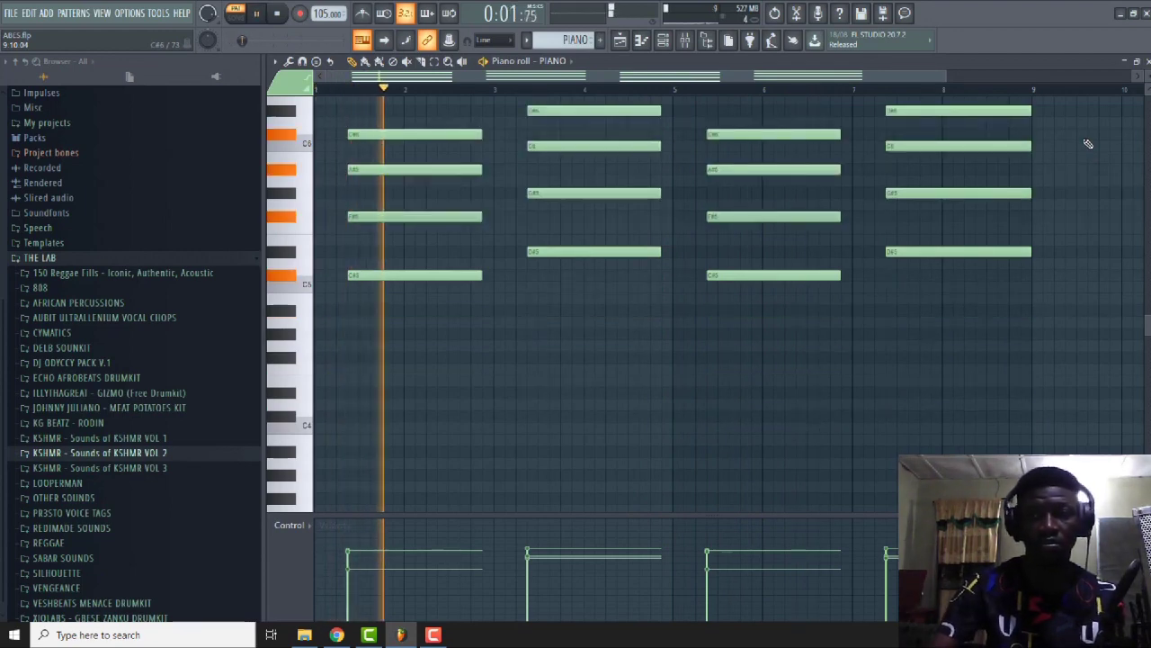
key(space)
click(1147, 61)
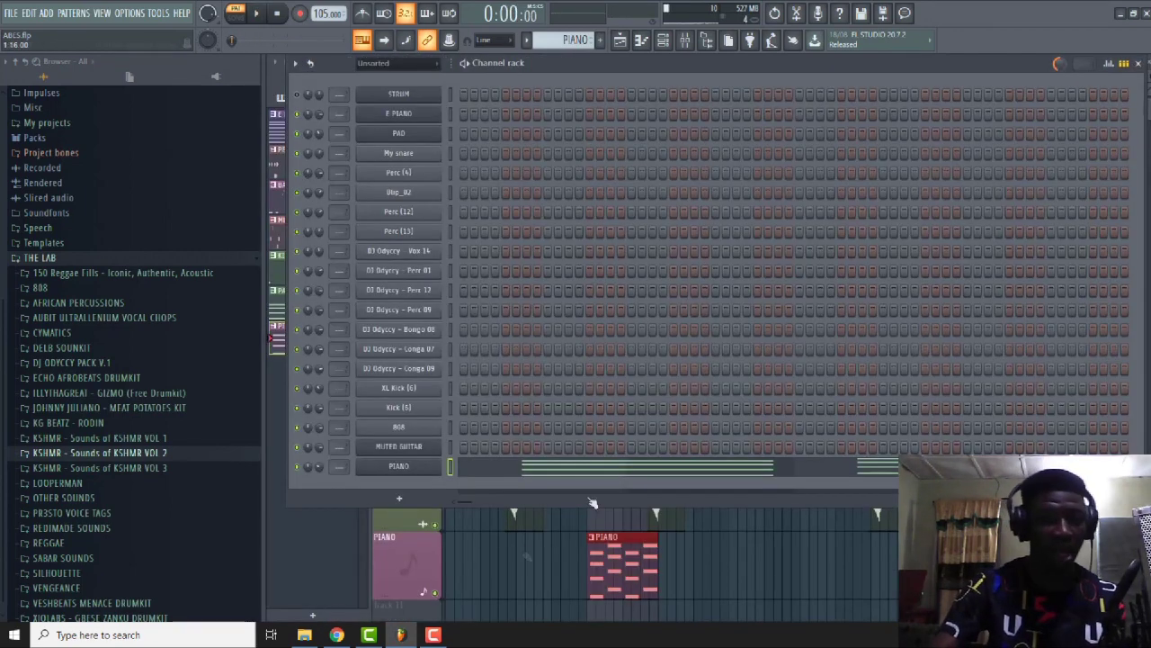
Replace the PIANO channel's instrument with Purity, show its Piano presets and start pattern playback.
right_click(417, 466)
mouse_move(504, 535)
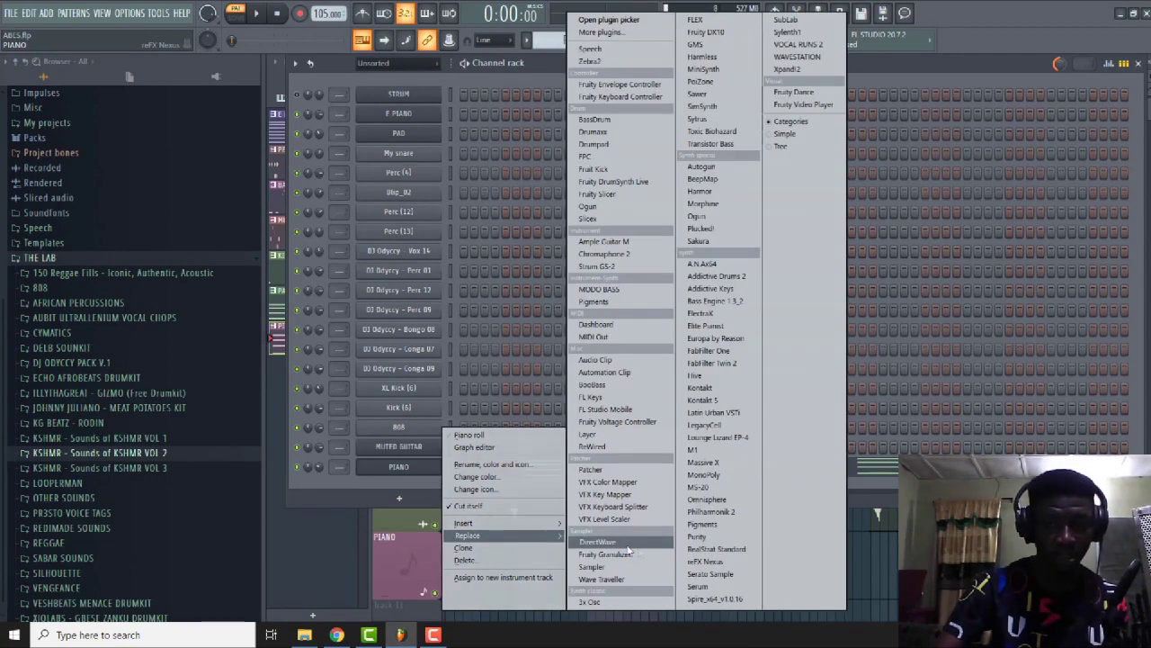
click(697, 536)
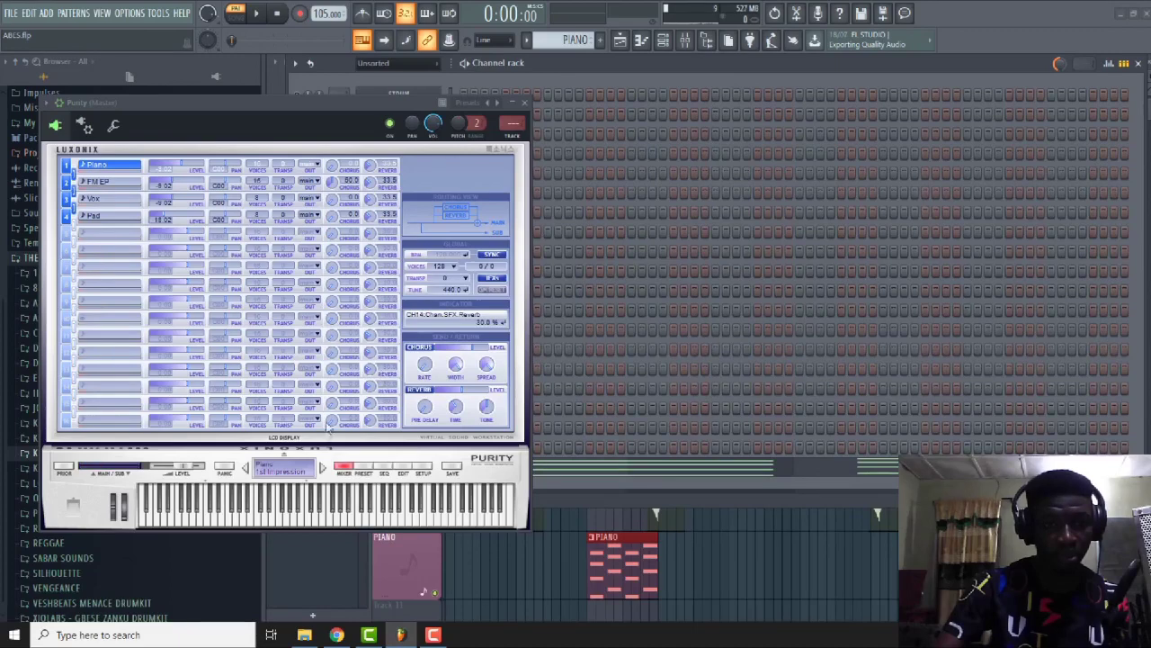
click(360, 470)
key(space)
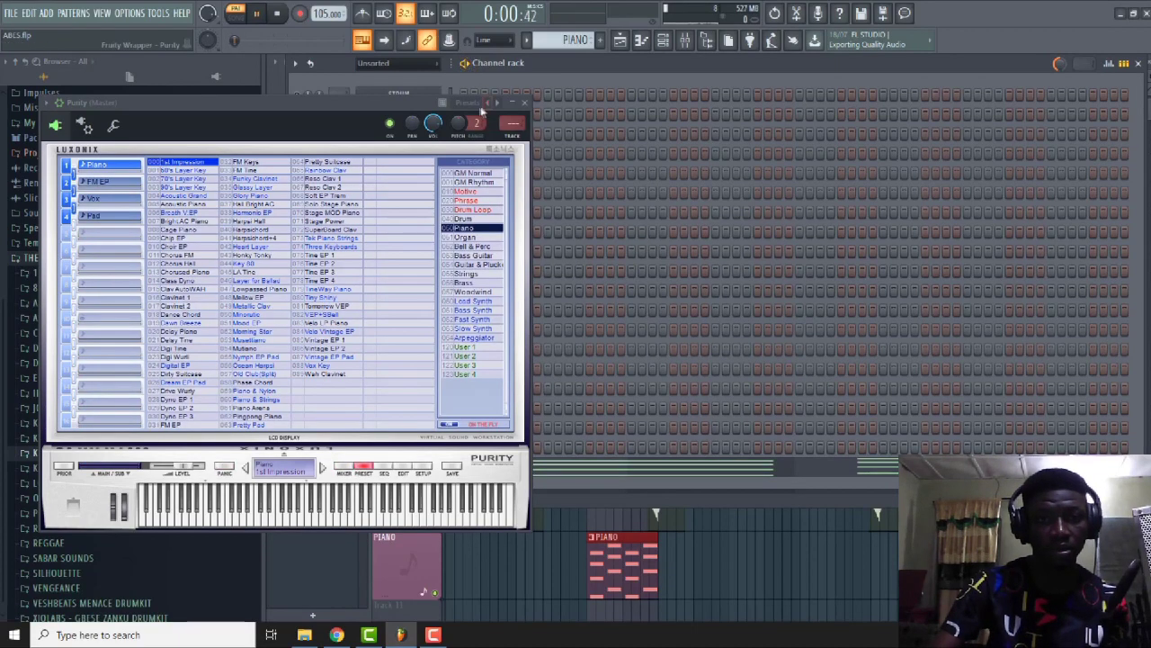
Audition Purity piano presets from Lowpassed Piano and the Vintage EPs to Pingpong Piano and Dyno EP 2, and load Dyno EP 3.
click(270, 291)
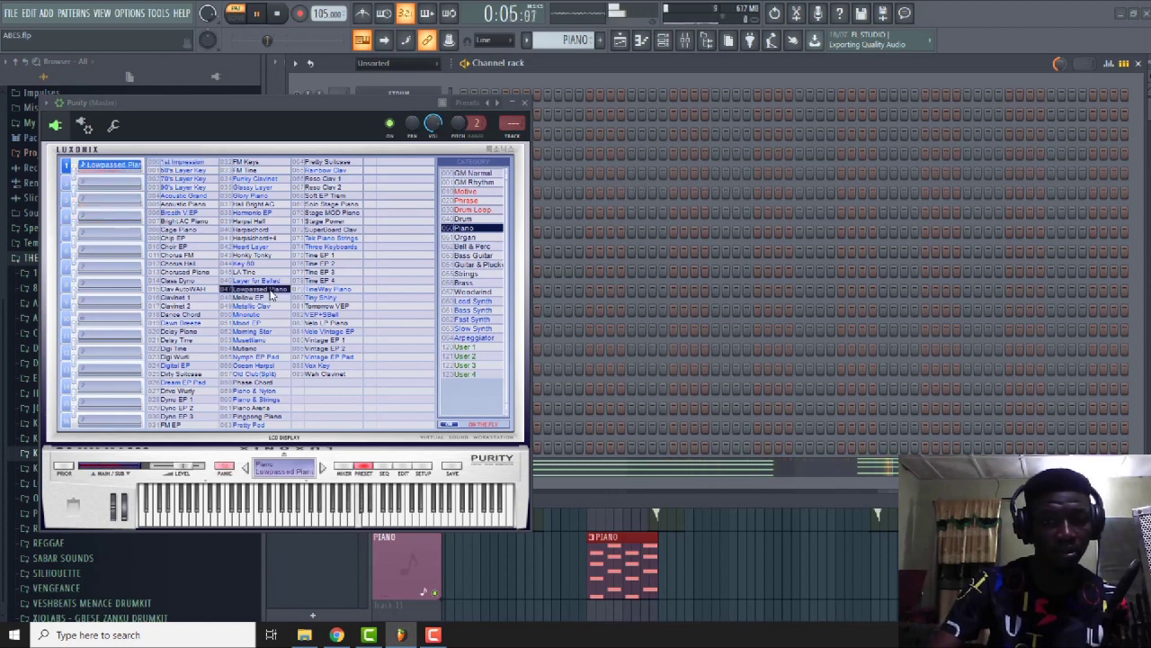
click(324, 340)
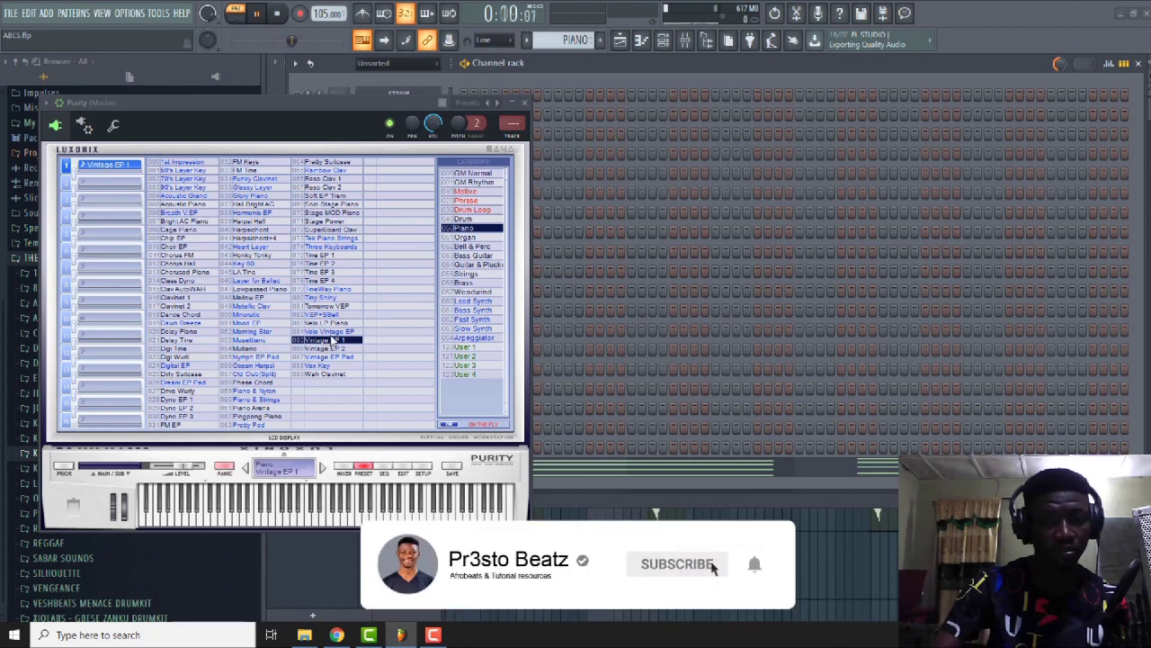
click(332, 333)
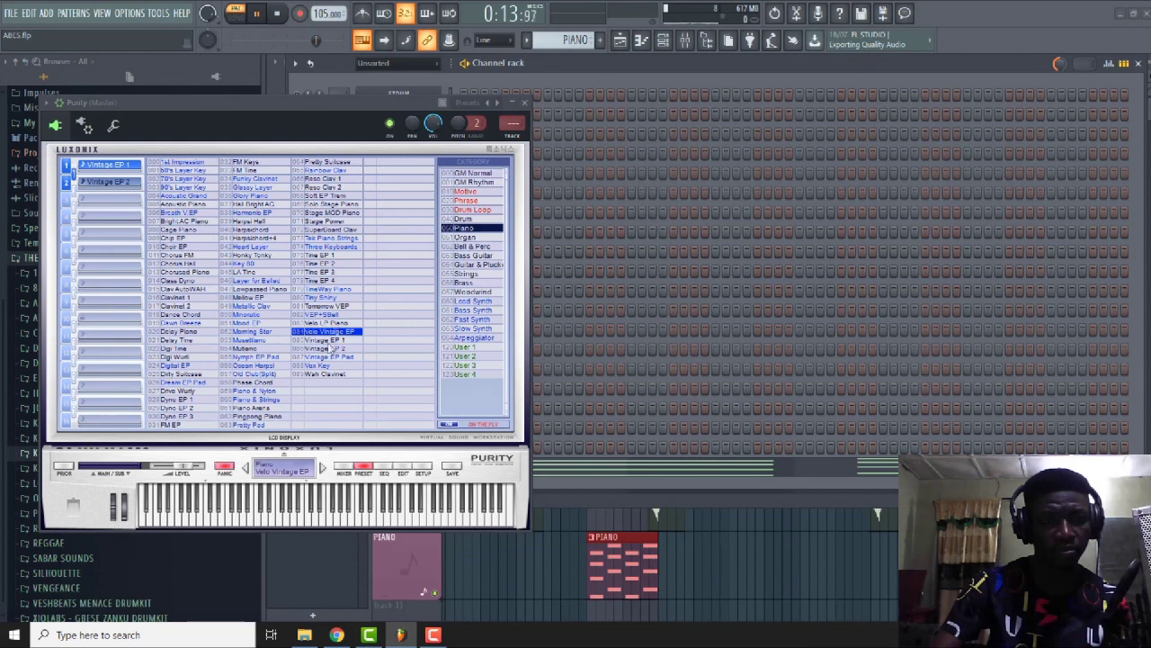
click(266, 411)
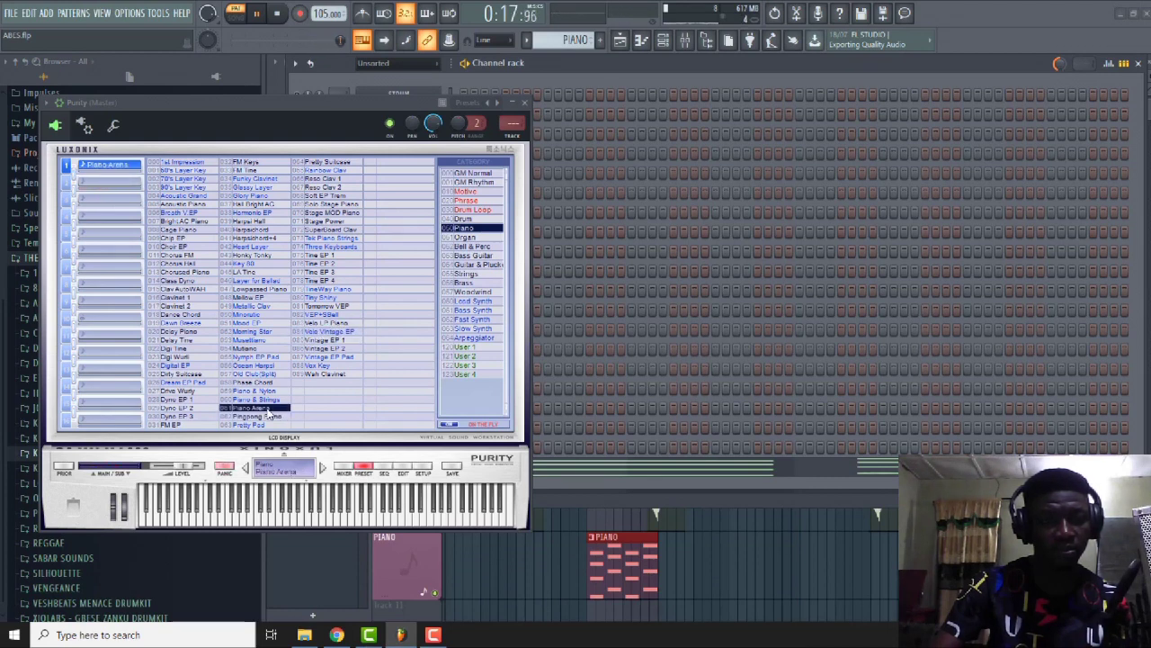
click(264, 416)
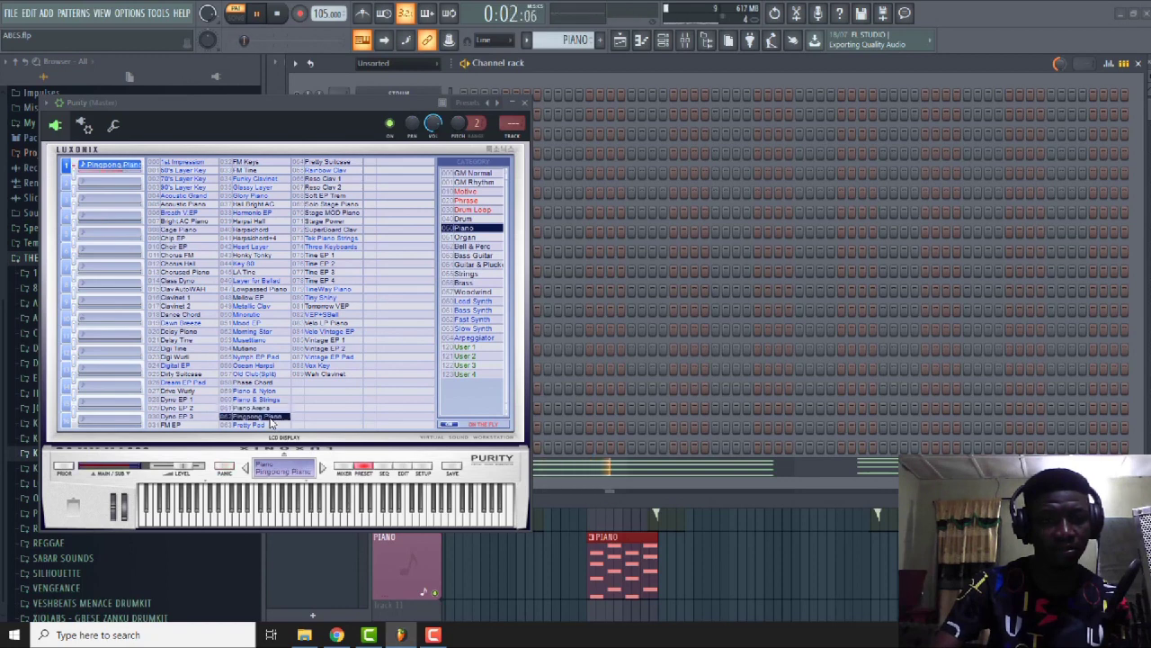
click(188, 408)
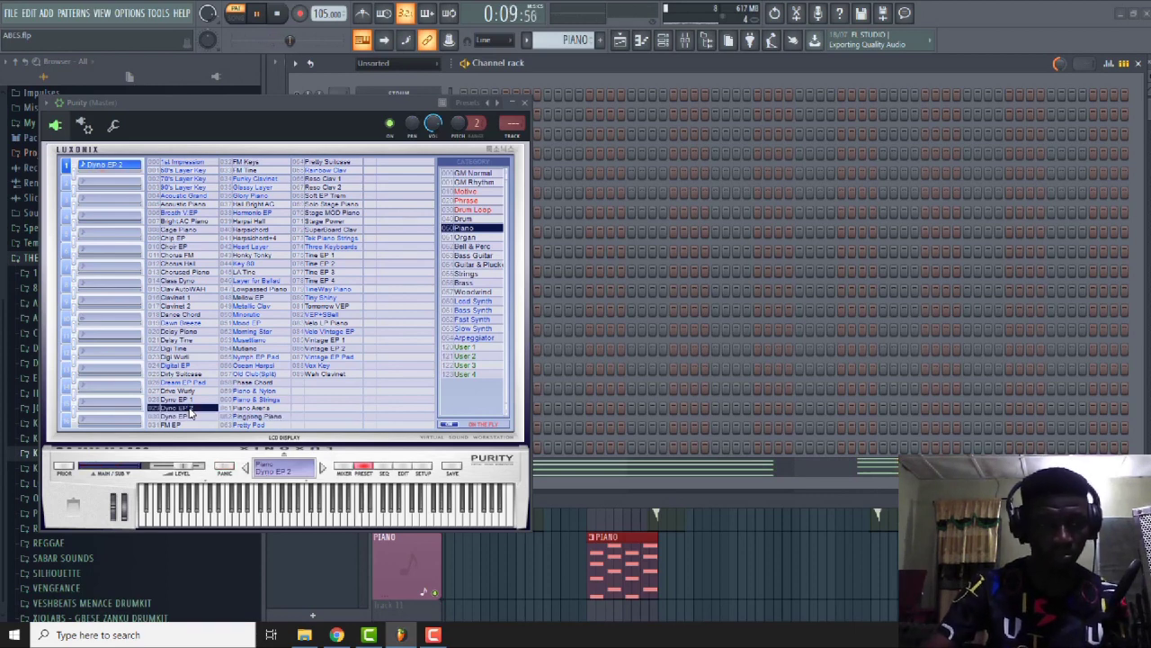
click(184, 417)
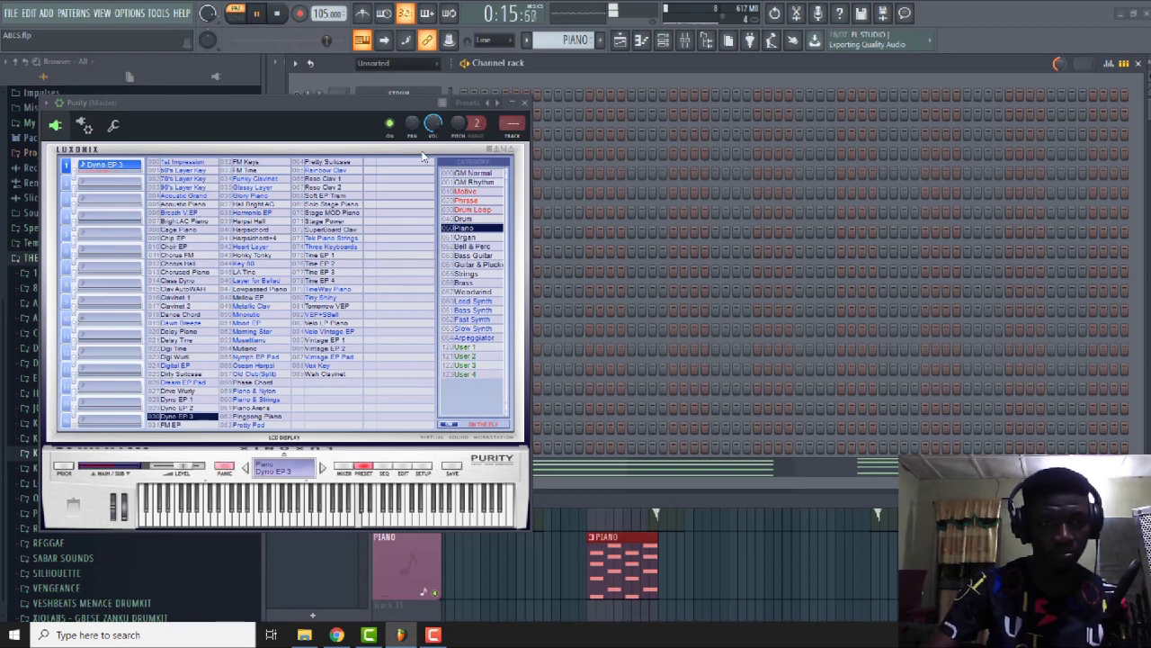
Switch playback to song mode and audition the Purity presets Velo Vintage EP, Vintage EP Pad, Velo LP Piano, Tine EP 4 and Tine EP 3.
click(346, 333)
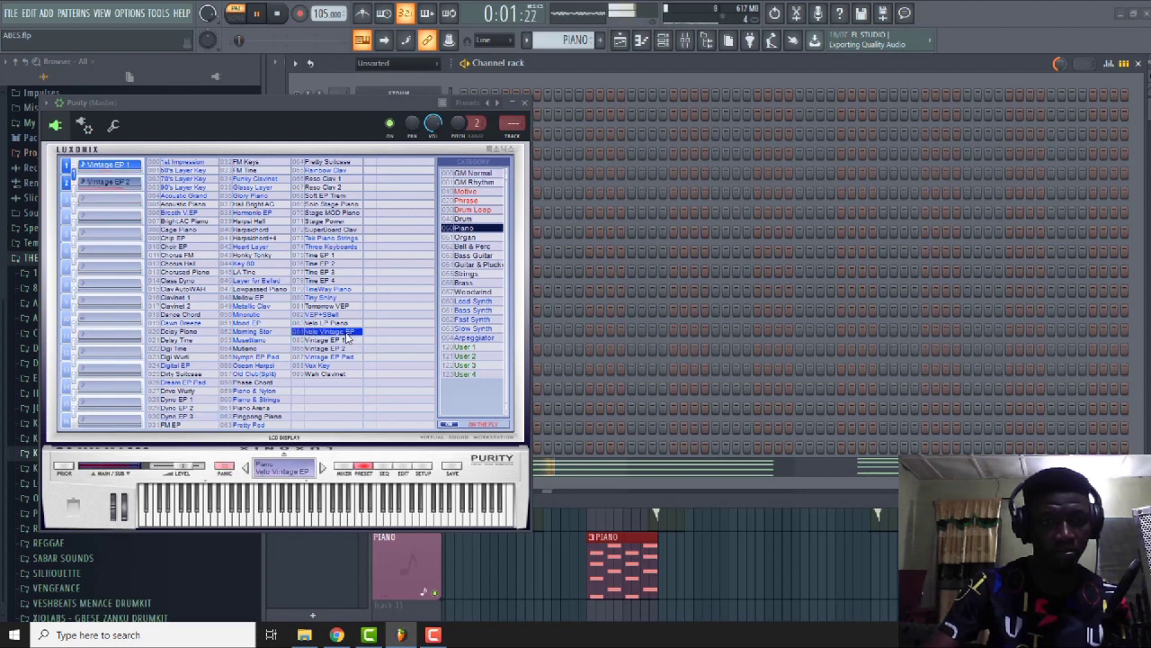
click(346, 358)
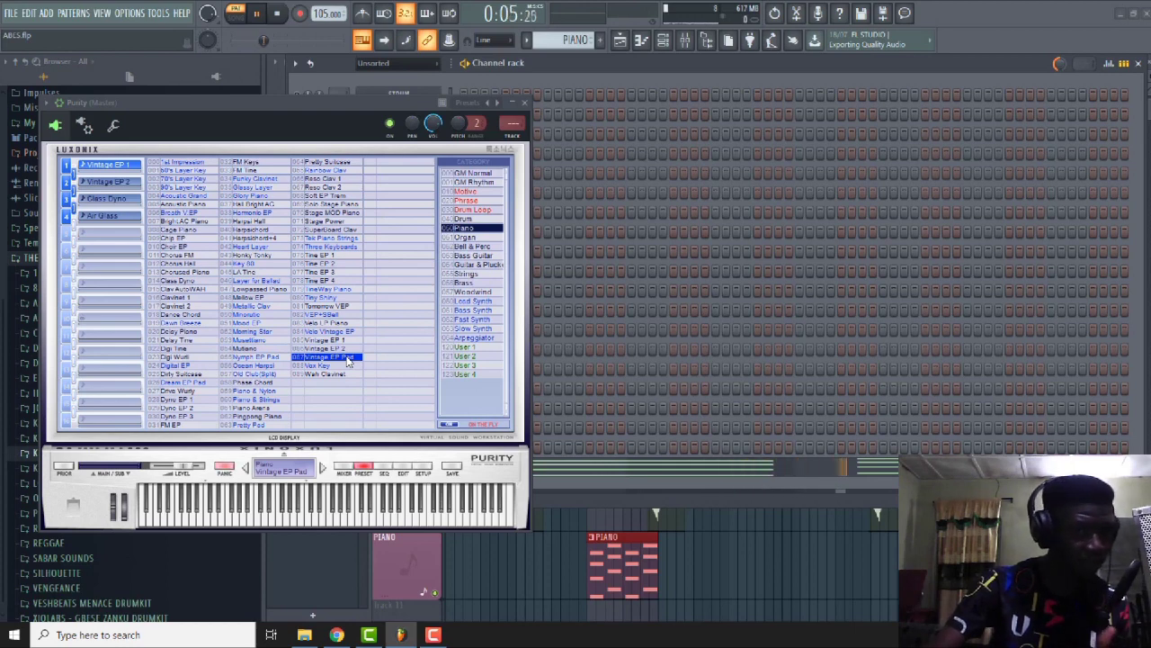
key(l)
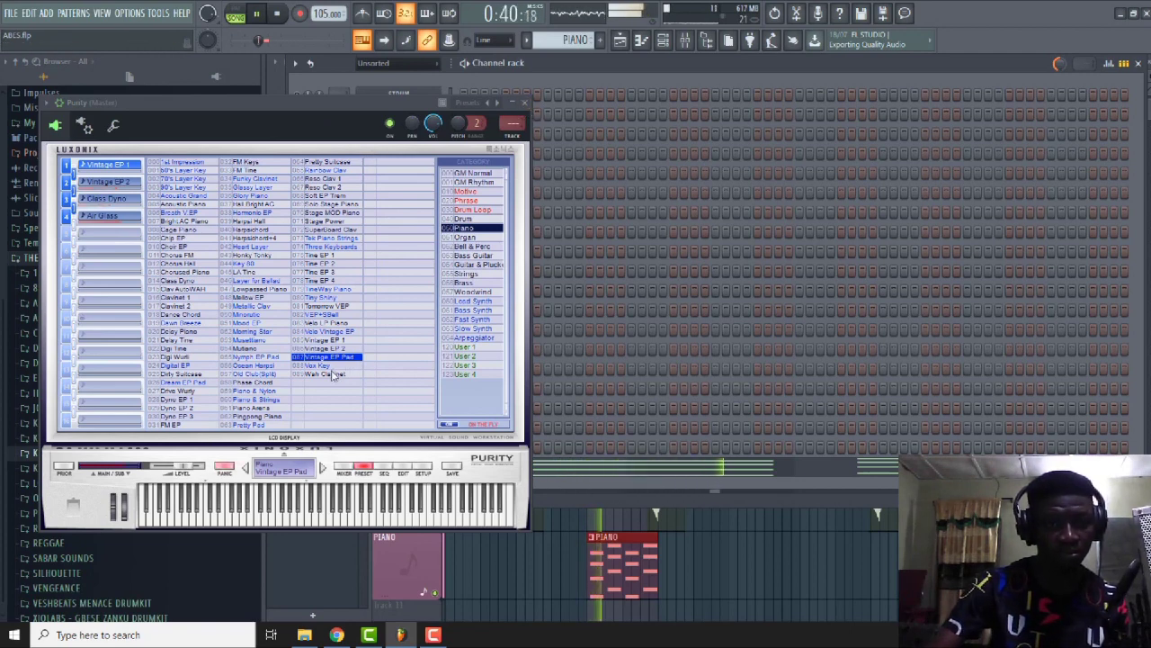
click(344, 323)
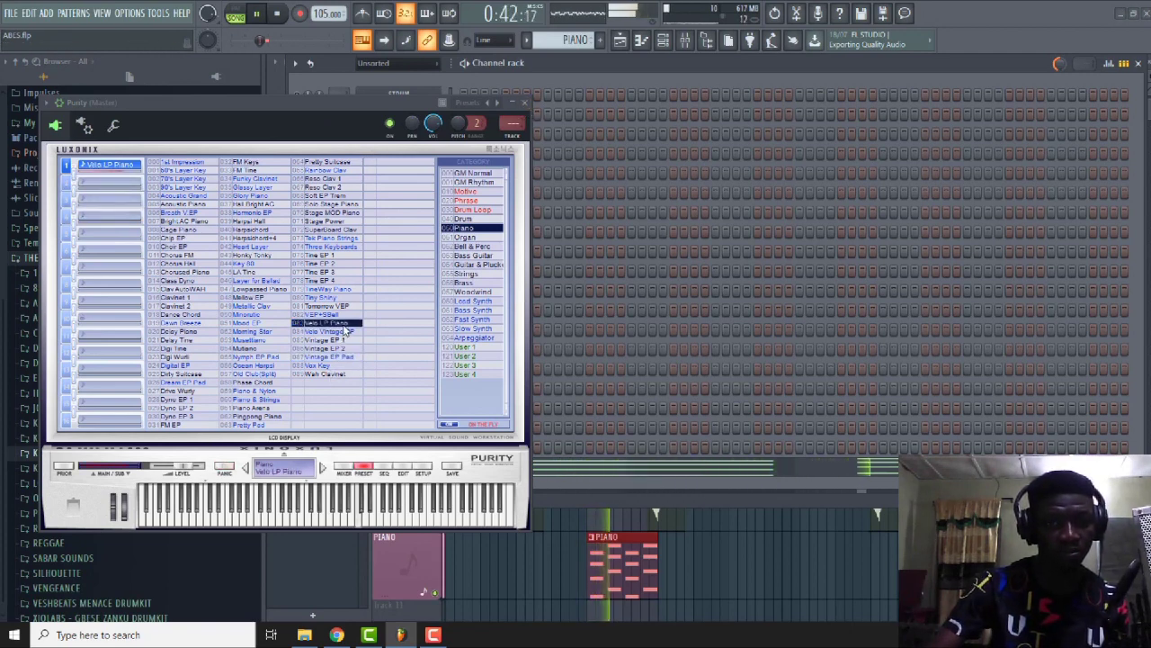
click(335, 281)
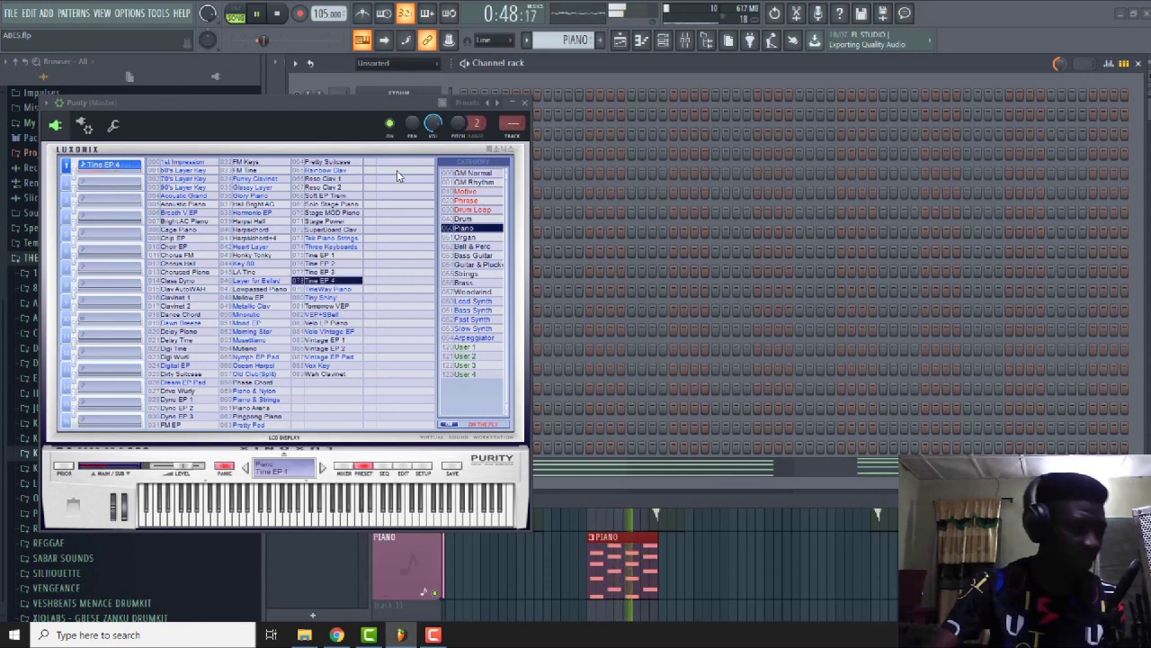
click(331, 273)
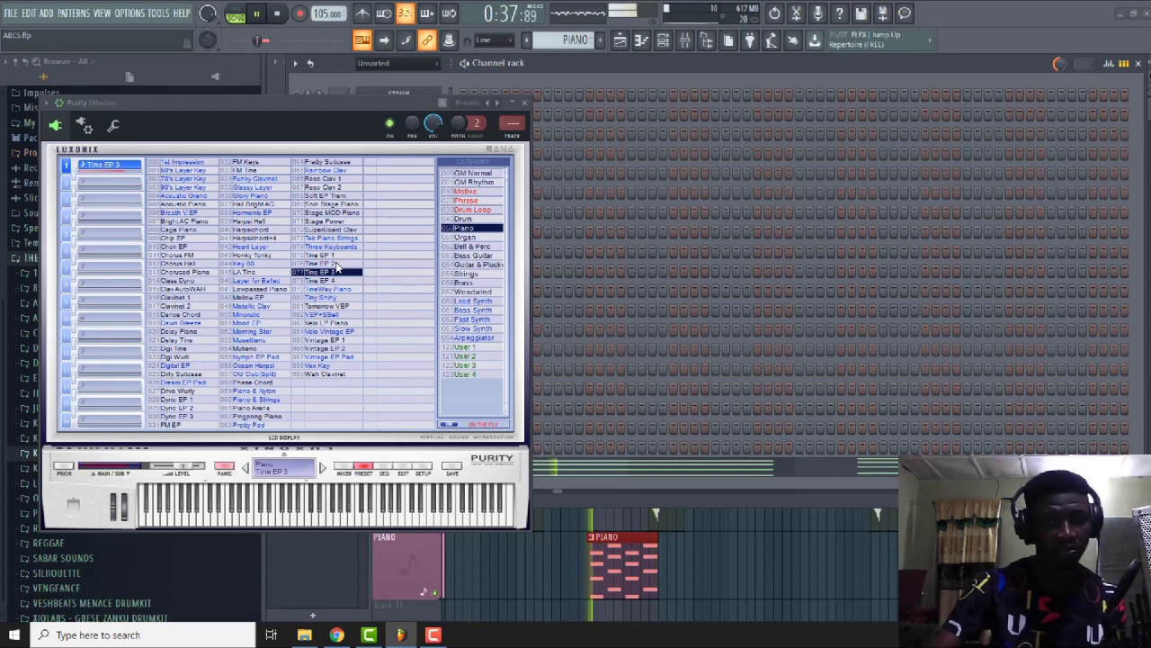
Audition the Tine EP 2, Tine EP 1, Hall Bright AC and Glory Piano presets, and load Nymph EP Pad.
click(339, 264)
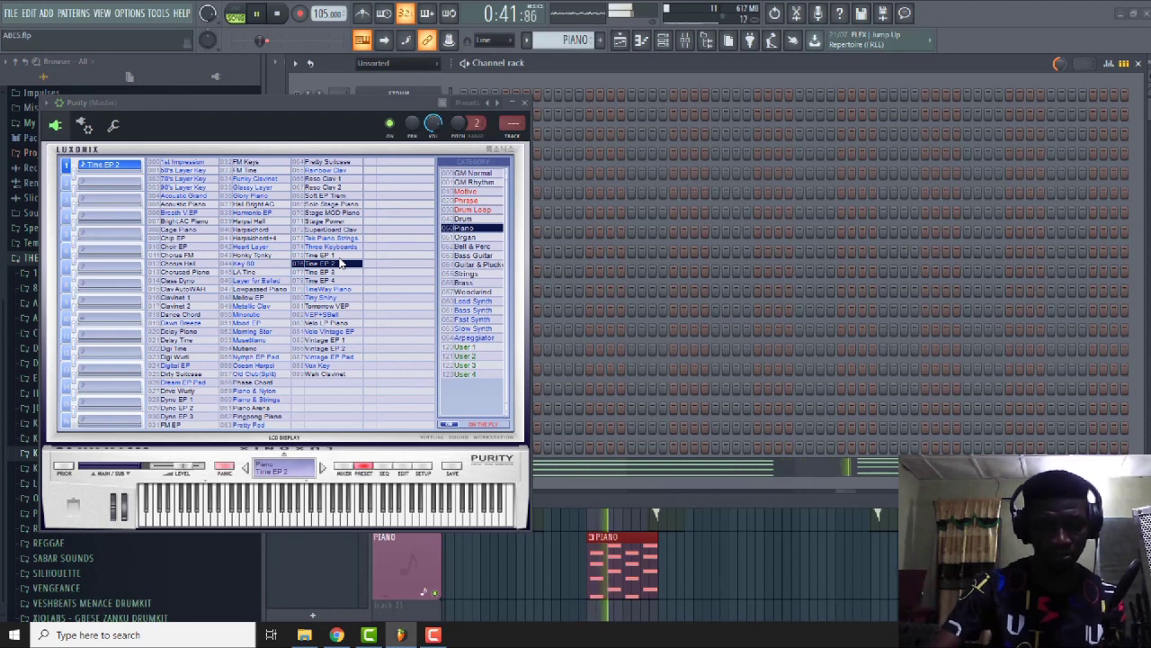
click(340, 258)
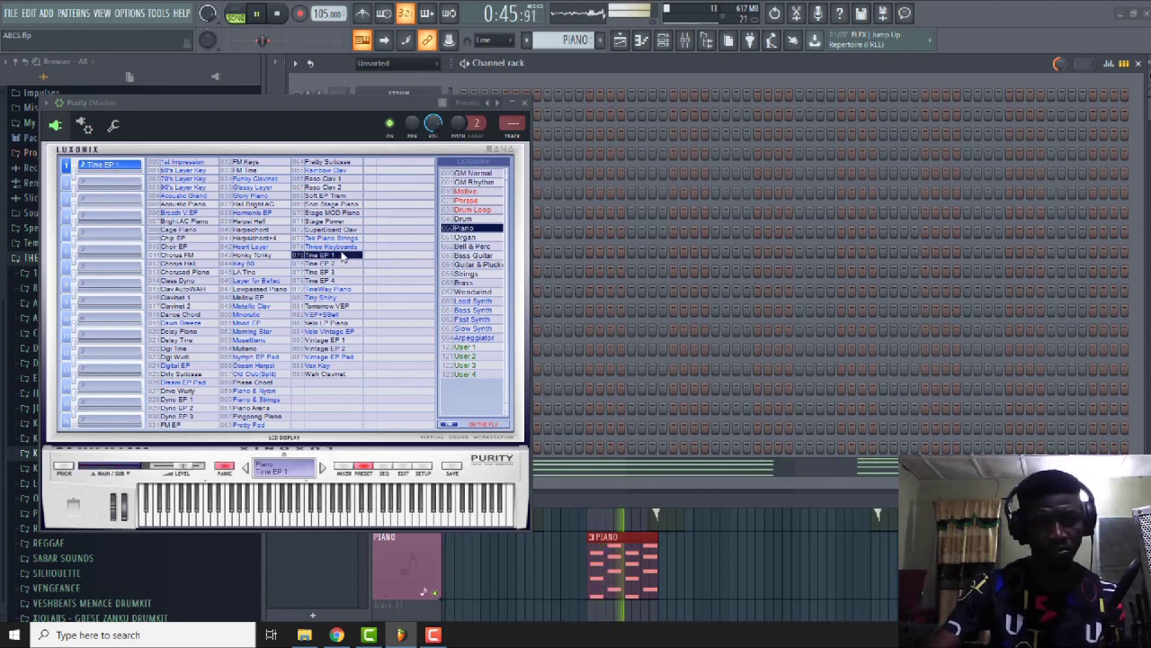
click(260, 204)
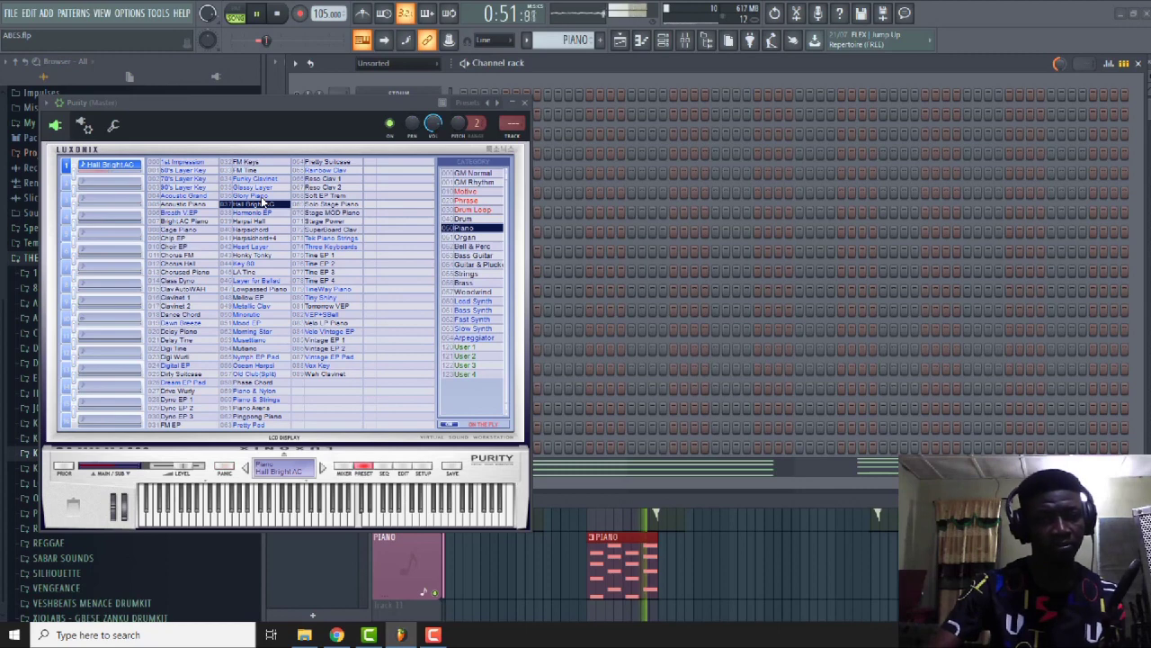
key(Up)
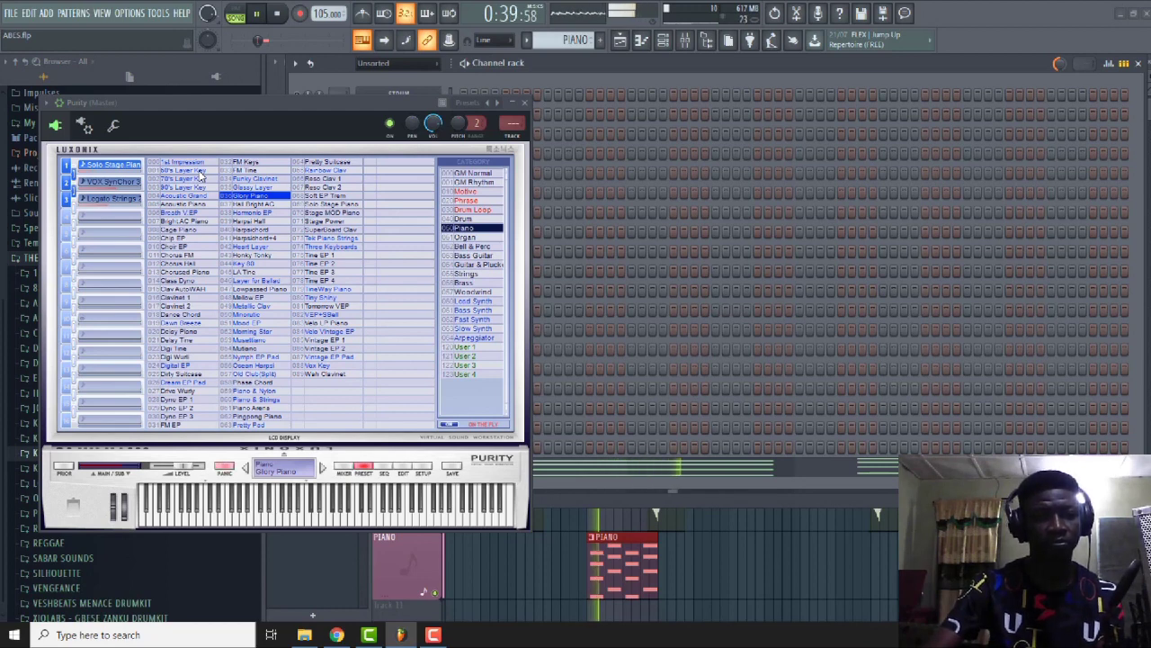
click(273, 359)
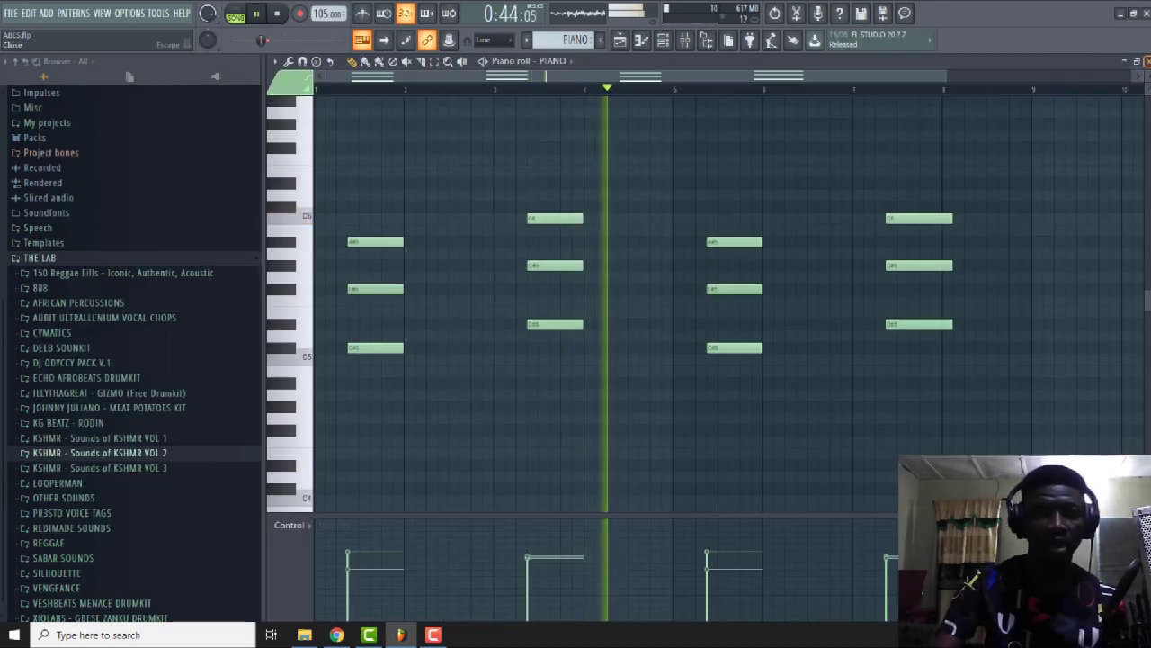
Stop playback and place a copy of the PIANO clip at bar 41 on the PIANO track in verse 2.
key(F7)
key(space)
key(F6)
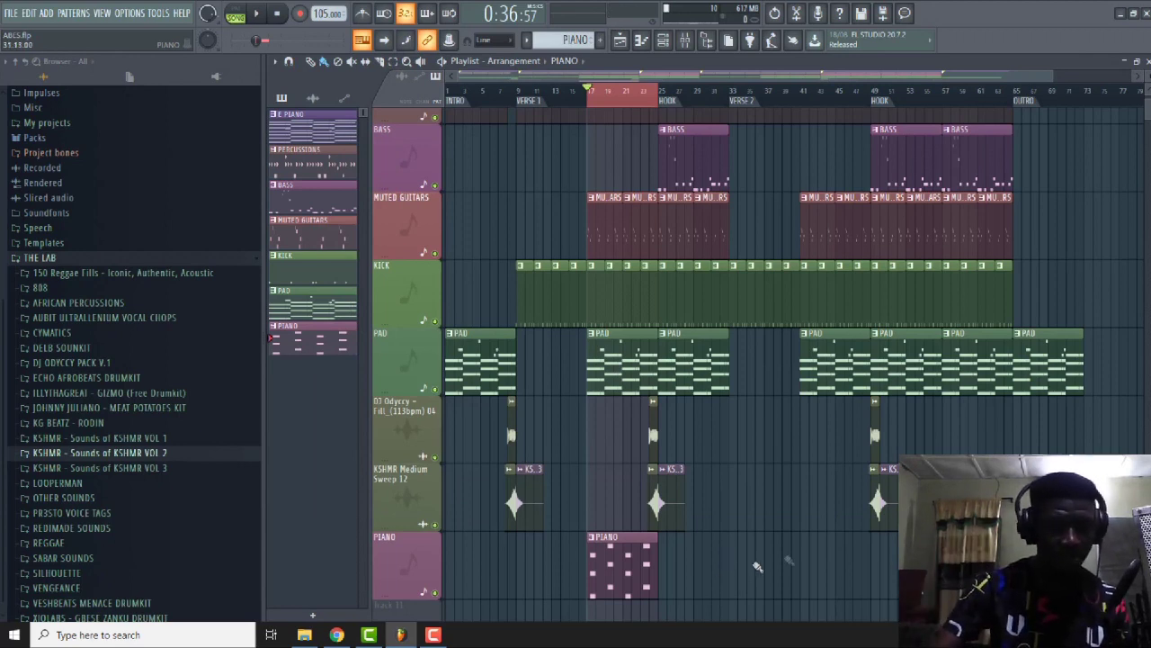
click(806, 556)
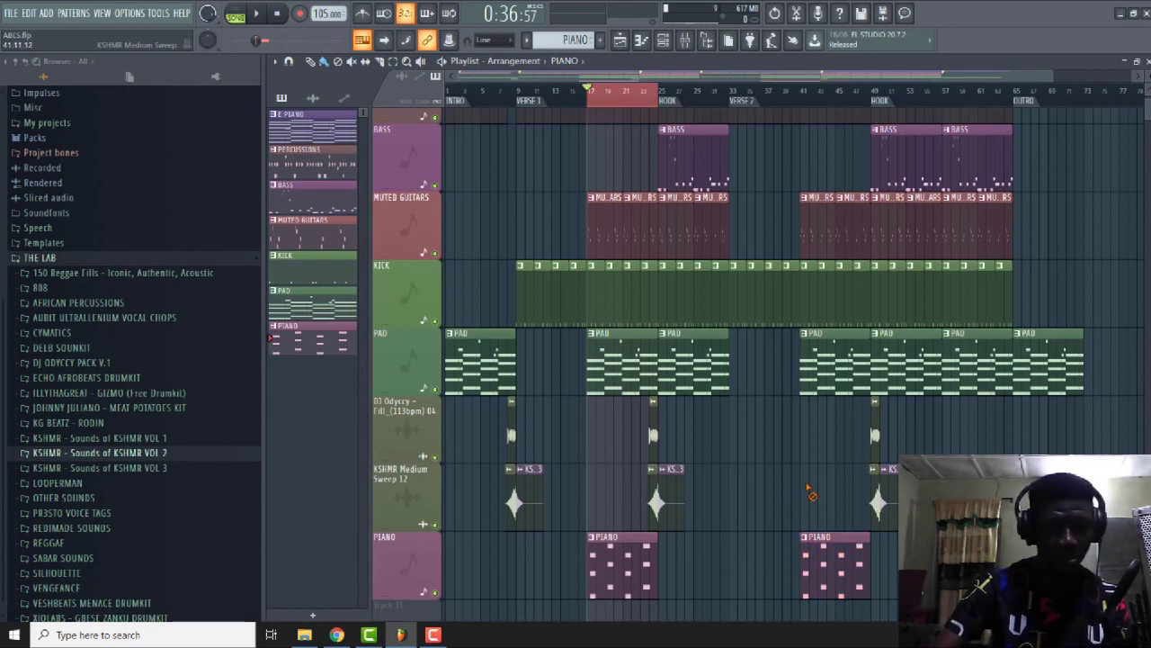
Move the top note of all four chords in the PIANO pattern down one octave during playback.
double_click(812, 560)
drag(599, 231, 405, 277)
key(ctrl+Down)
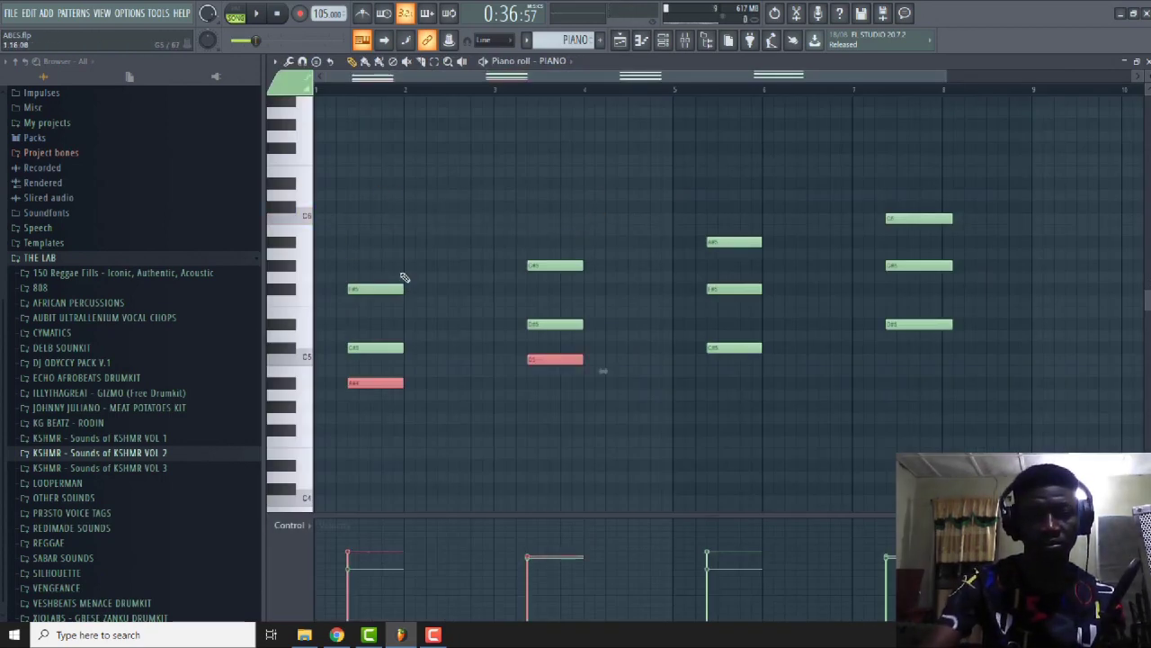
key(space)
drag(699, 171, 951, 227)
key(ctrl+Down)
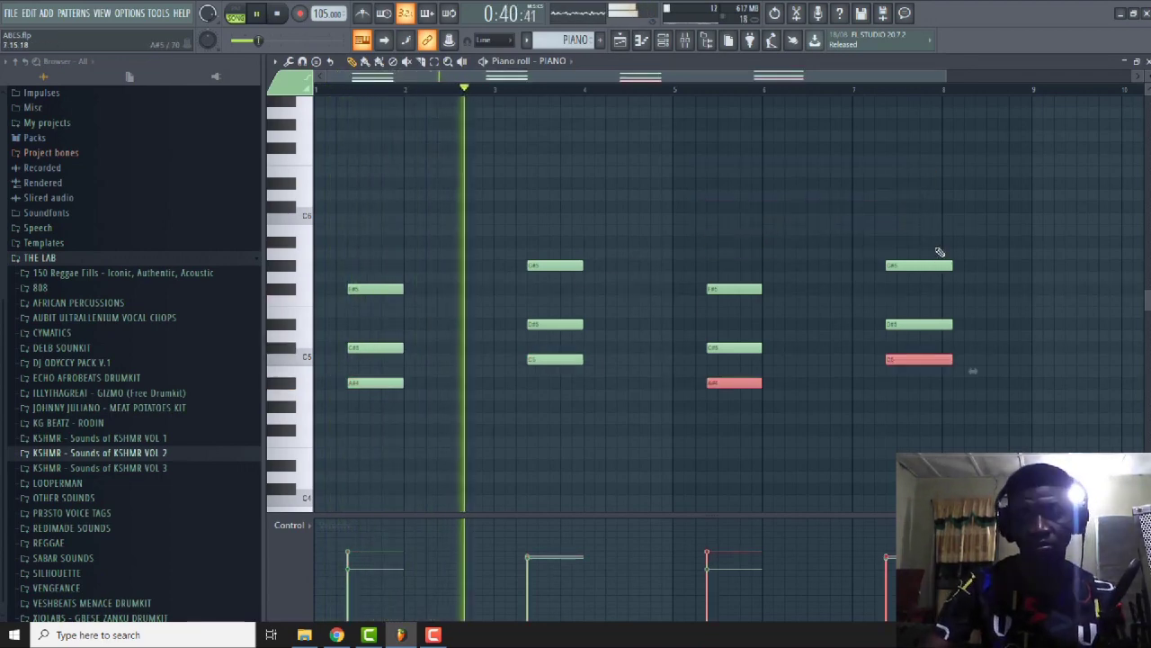
click(938, 206)
Lower the PIANO channel's volume in the channel rack and return to the playlist.
key(F6)
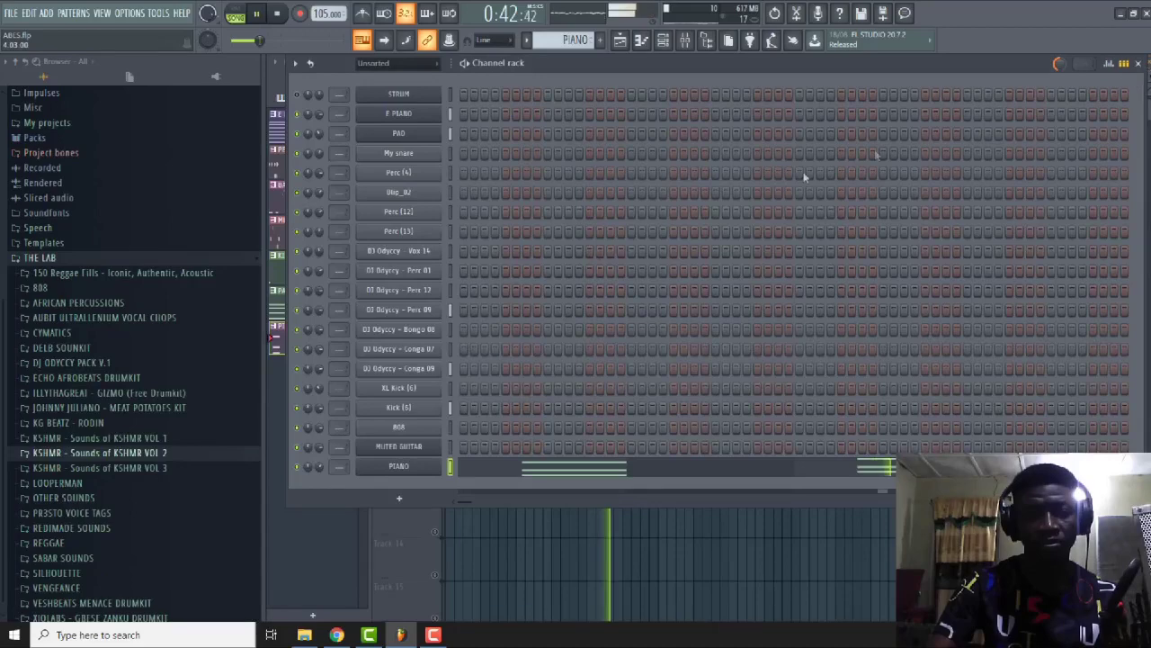
drag(318, 467, 319, 485)
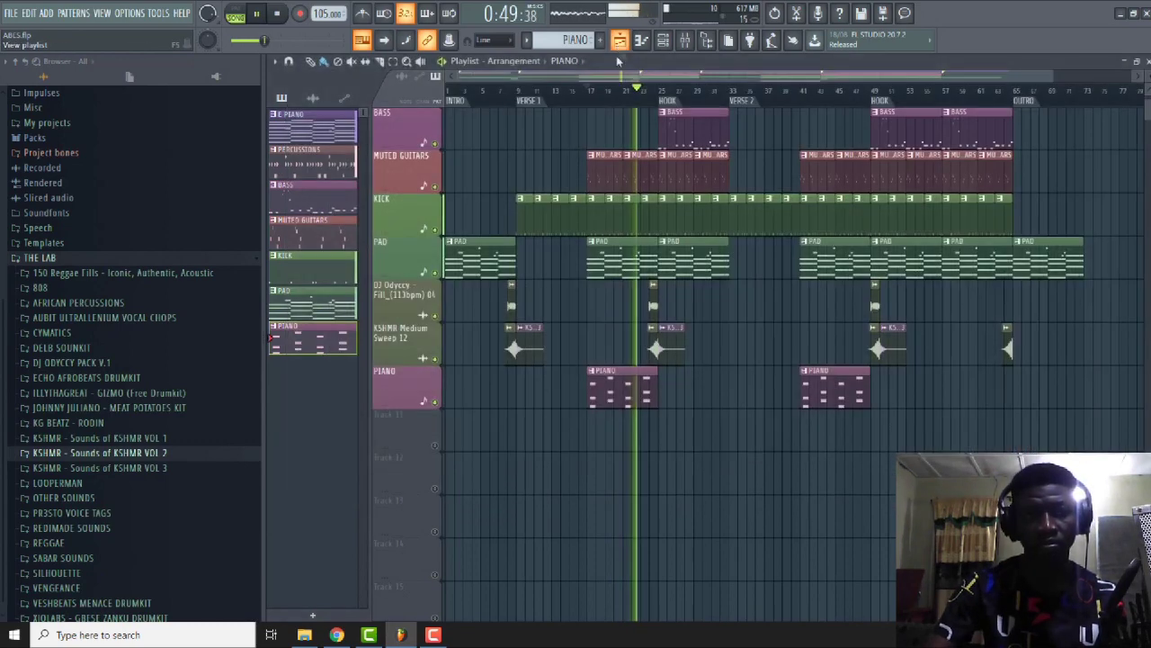
click(619, 40)
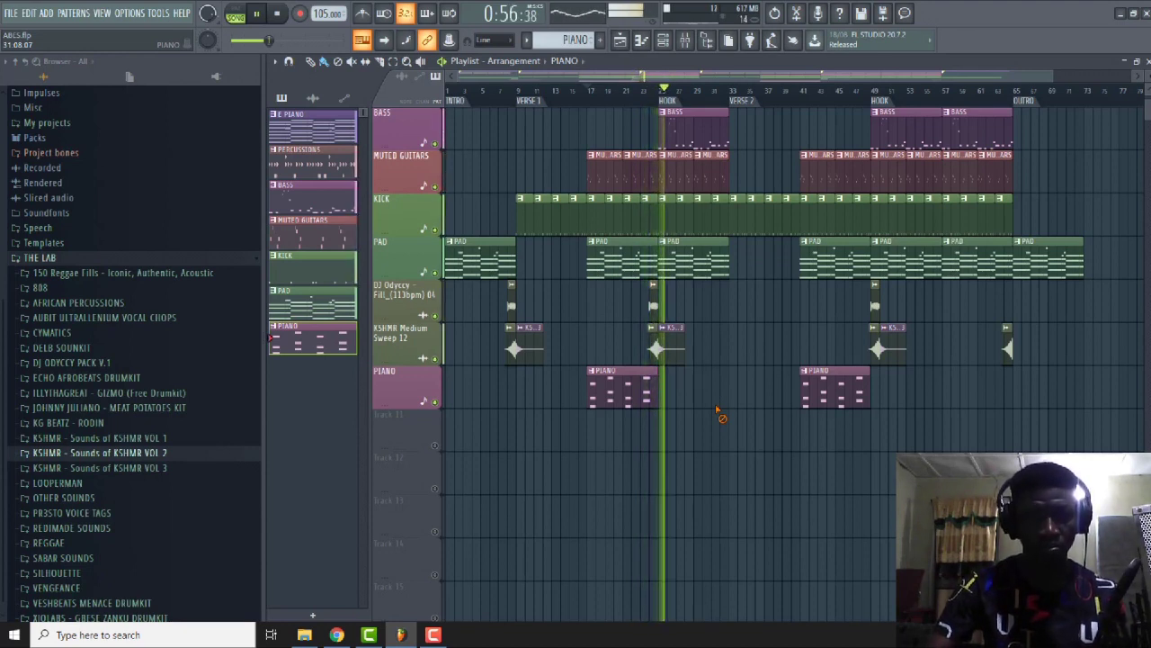
Place PIANO clips over both hooks at bars 25, 49 and 57, check the pattern's notes and stop playback.
click(668, 389)
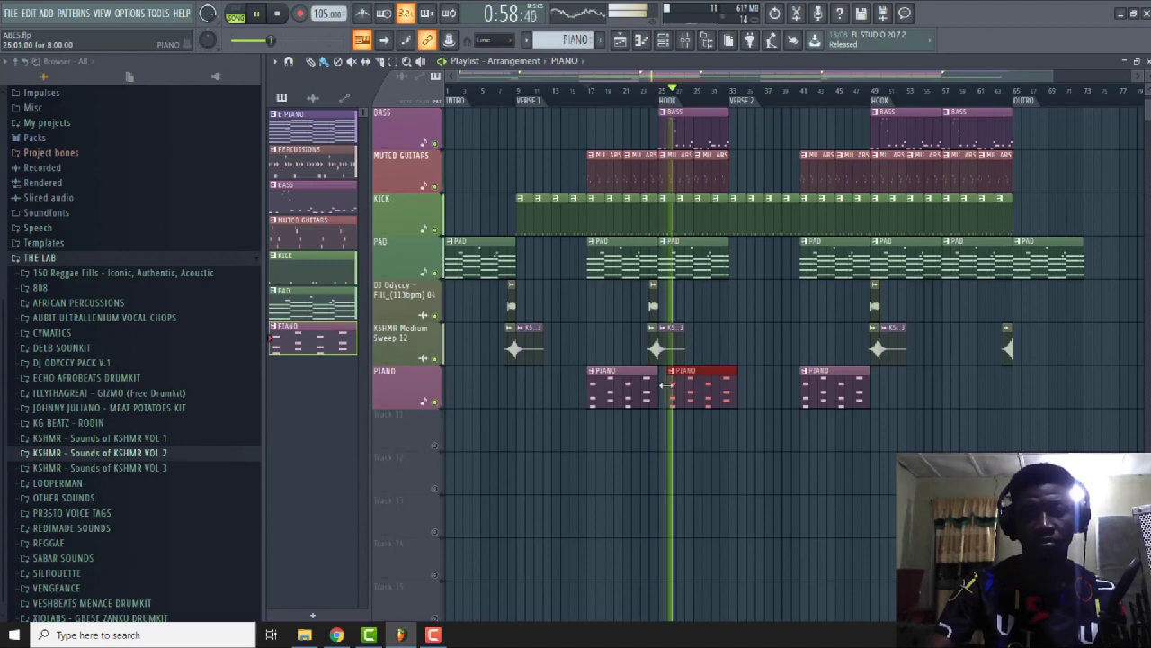
click(882, 392)
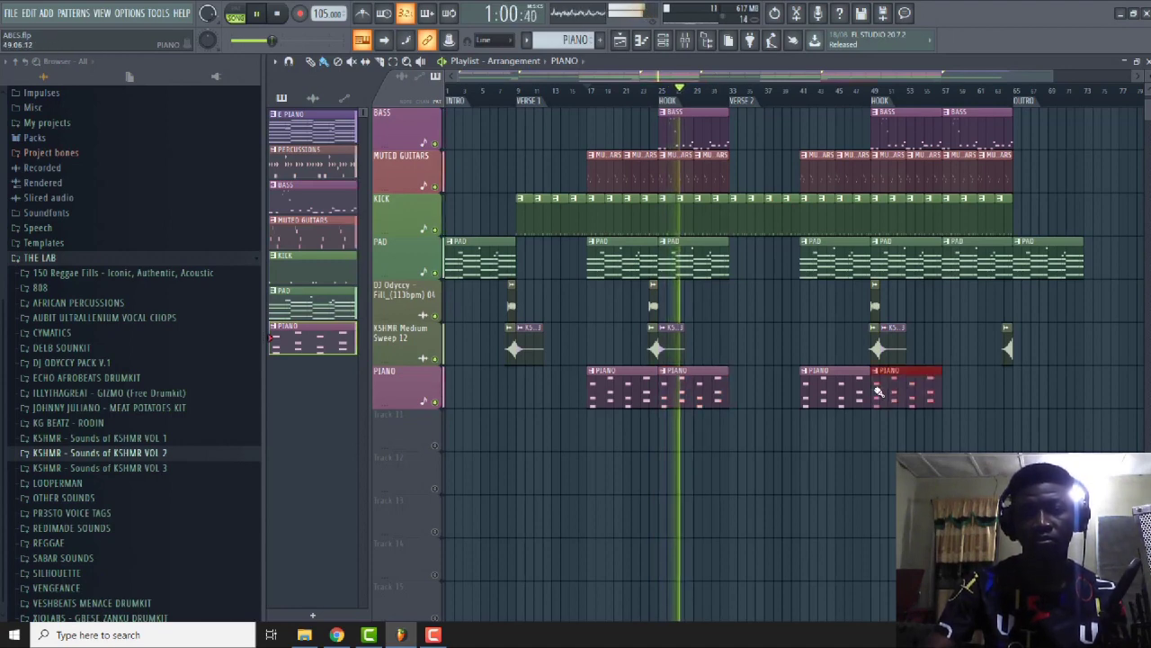
click(952, 394)
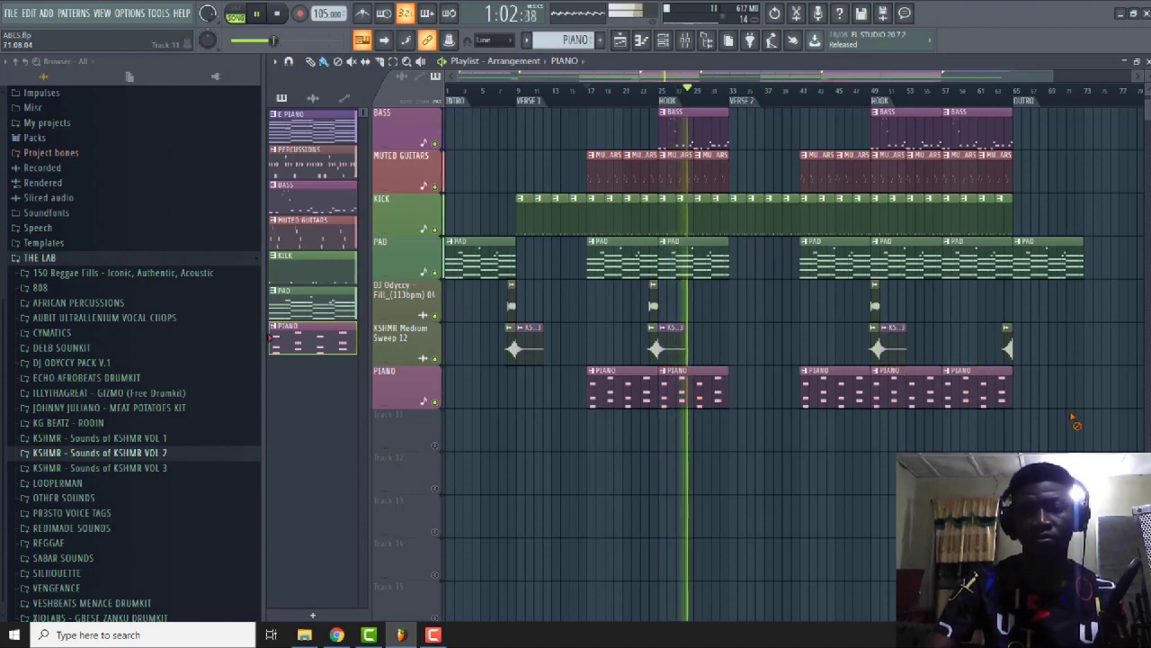
double_click(697, 384)
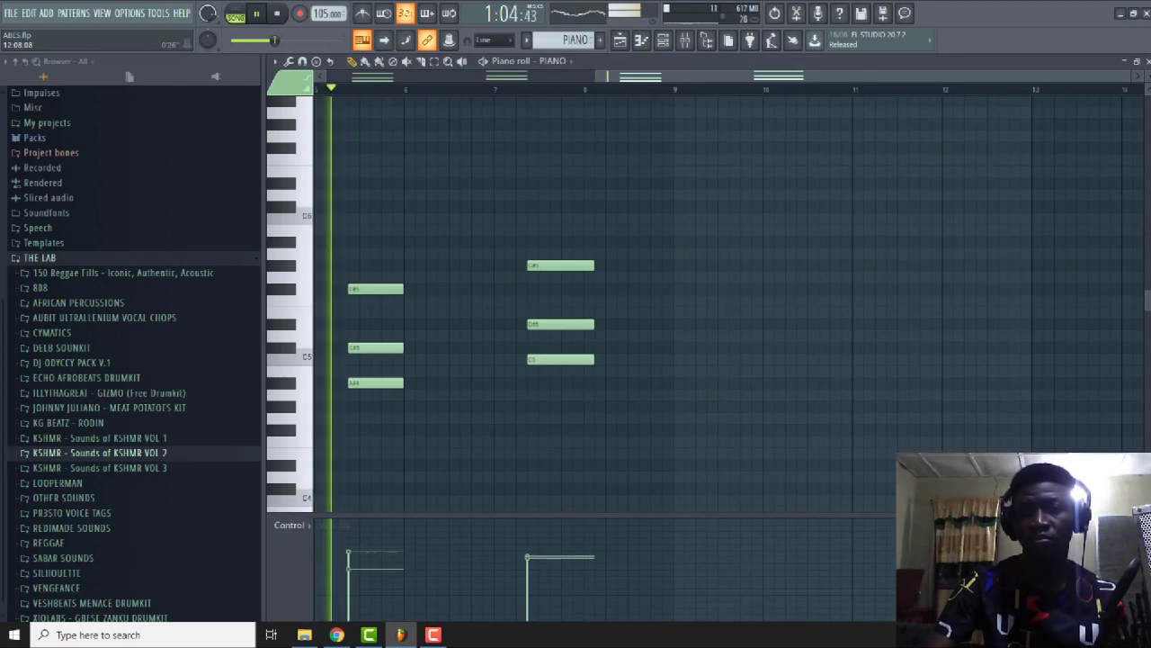
key(F6)
key(F6)
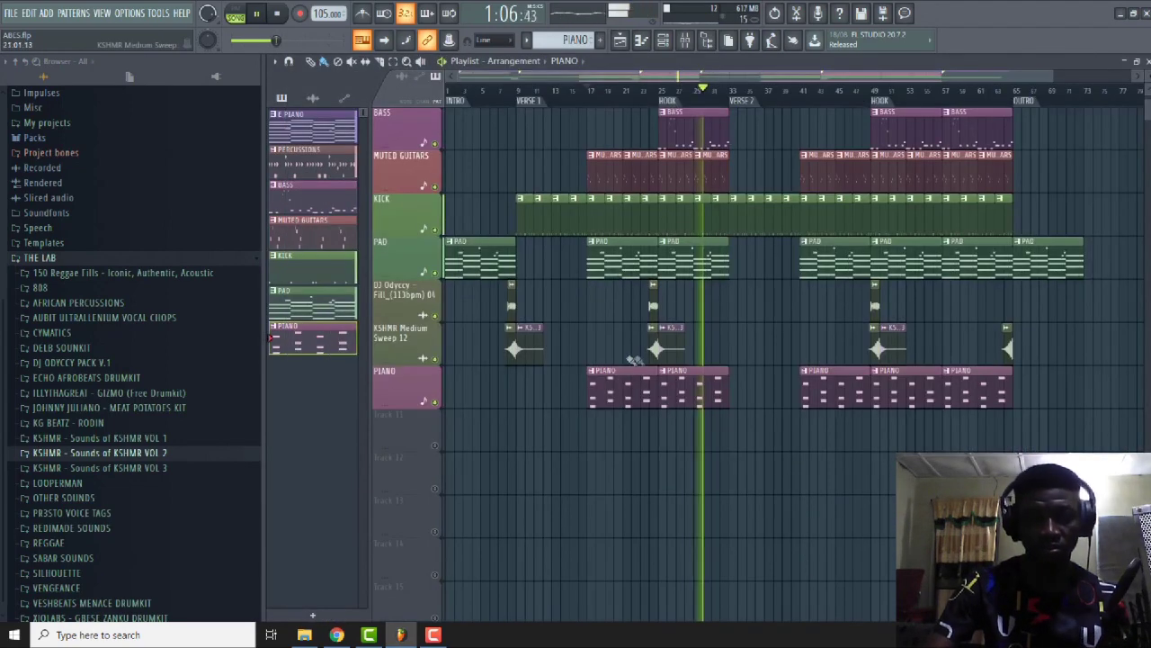
key(space)
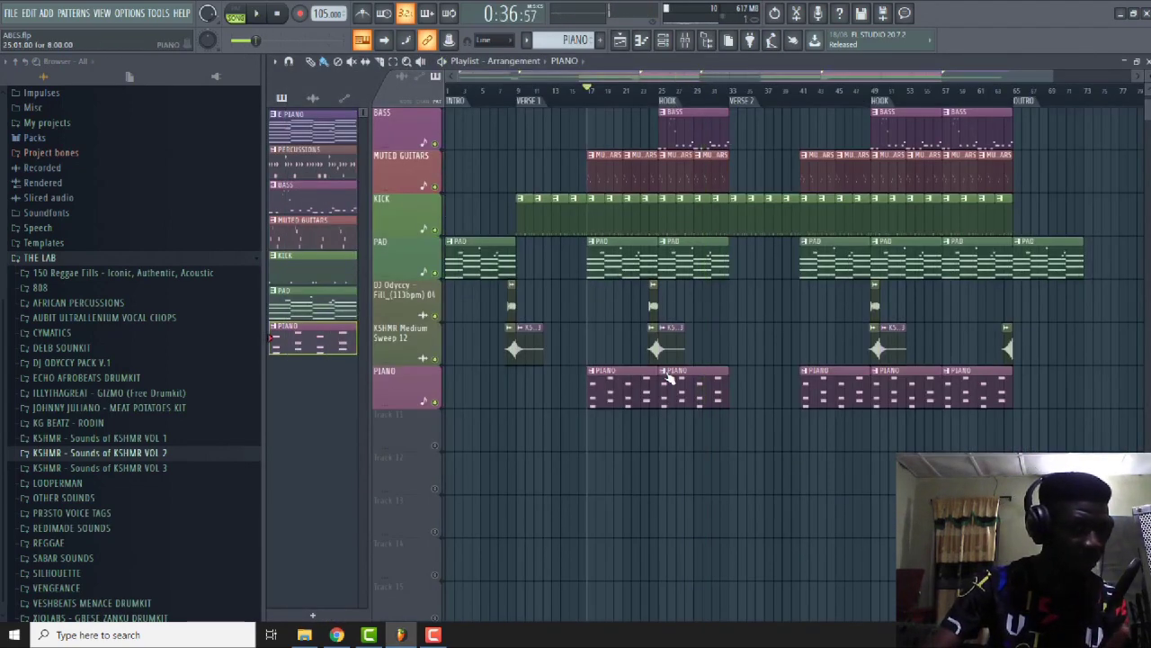
Move the first hook's PIANO clip to Track 11 as a unique pattern and name that track after the clip.
drag(677, 387, 674, 437)
click(663, 93)
click(665, 417)
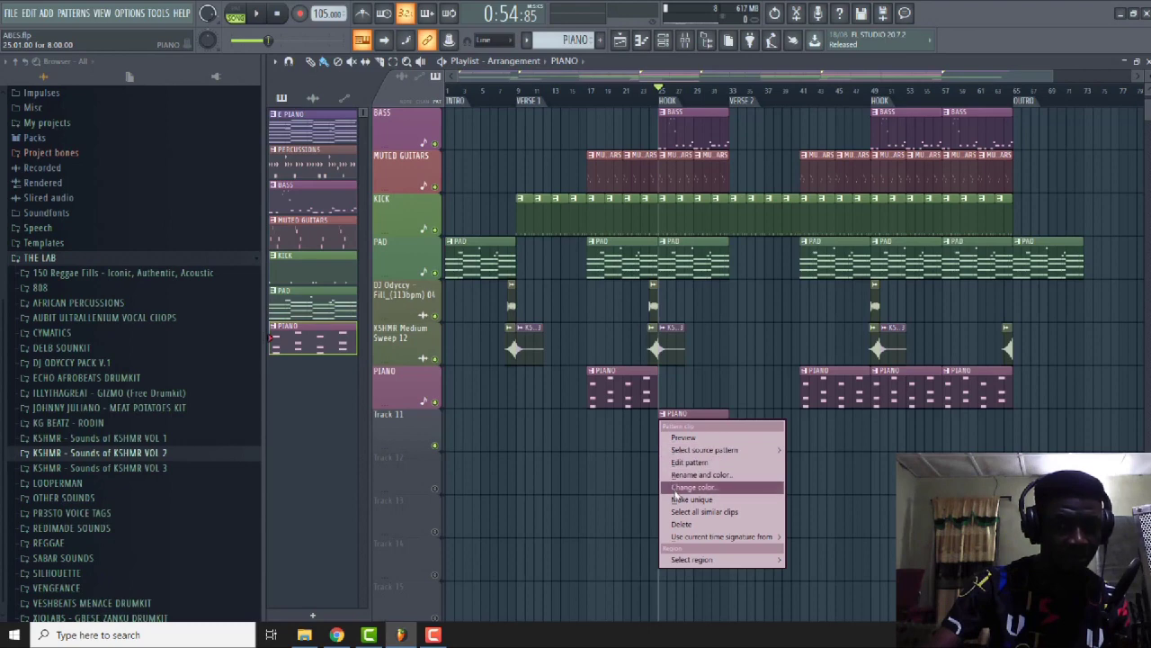
click(691, 499)
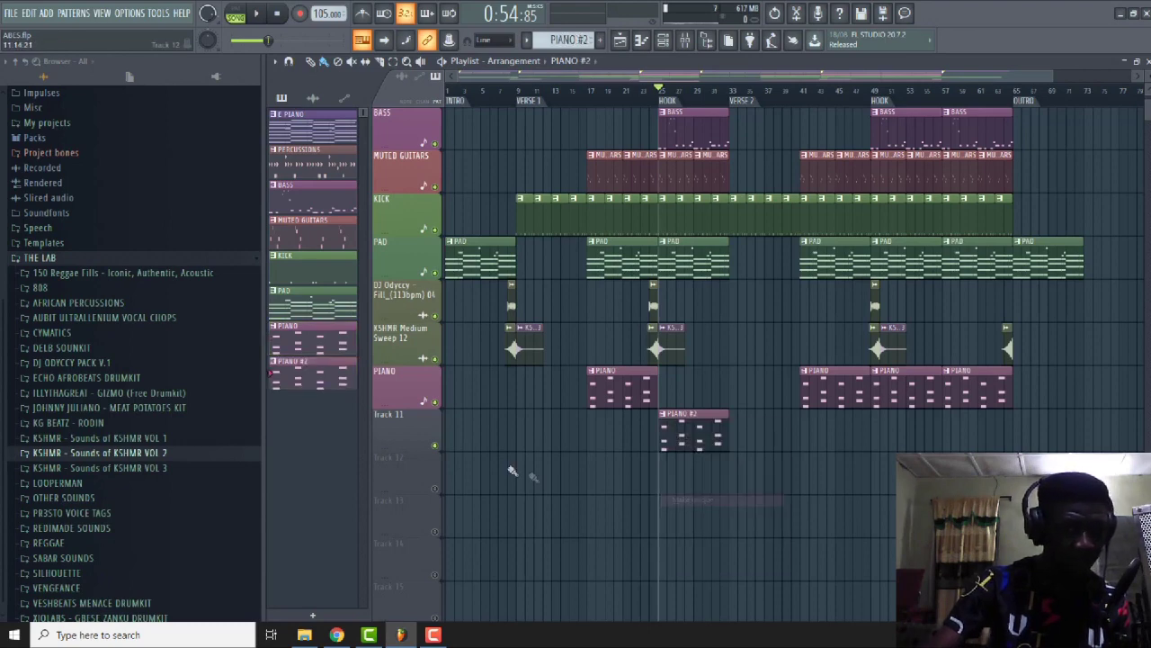
right_click(403, 430)
click(433, 364)
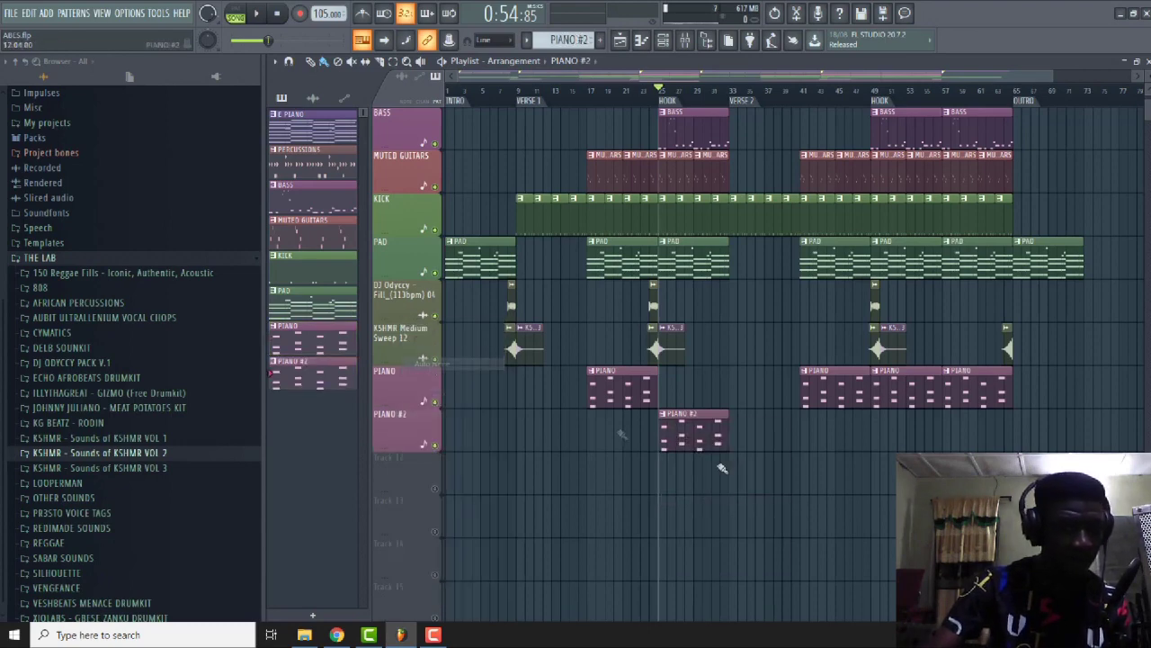
Lengthen all PIANO #2 chords into sustained notes, leaving a short gap before each following chord.
double_click(702, 429)
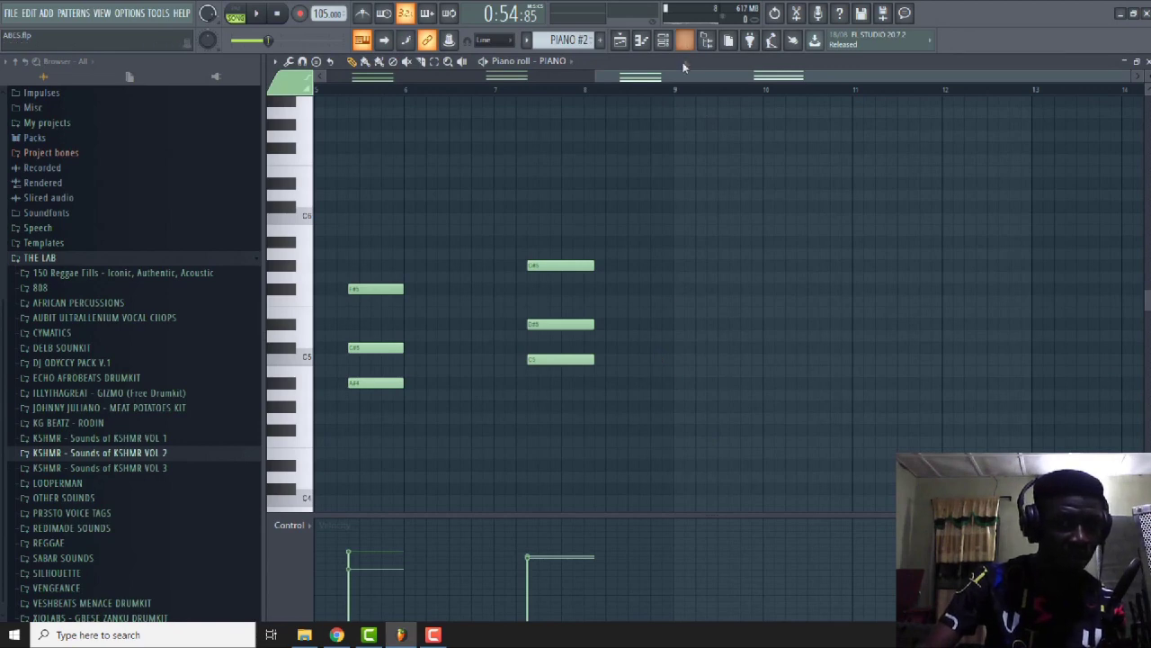
drag(674, 73, 404, 75)
drag(992, 457, 316, 124)
drag(404, 289, 527, 309)
key(space)
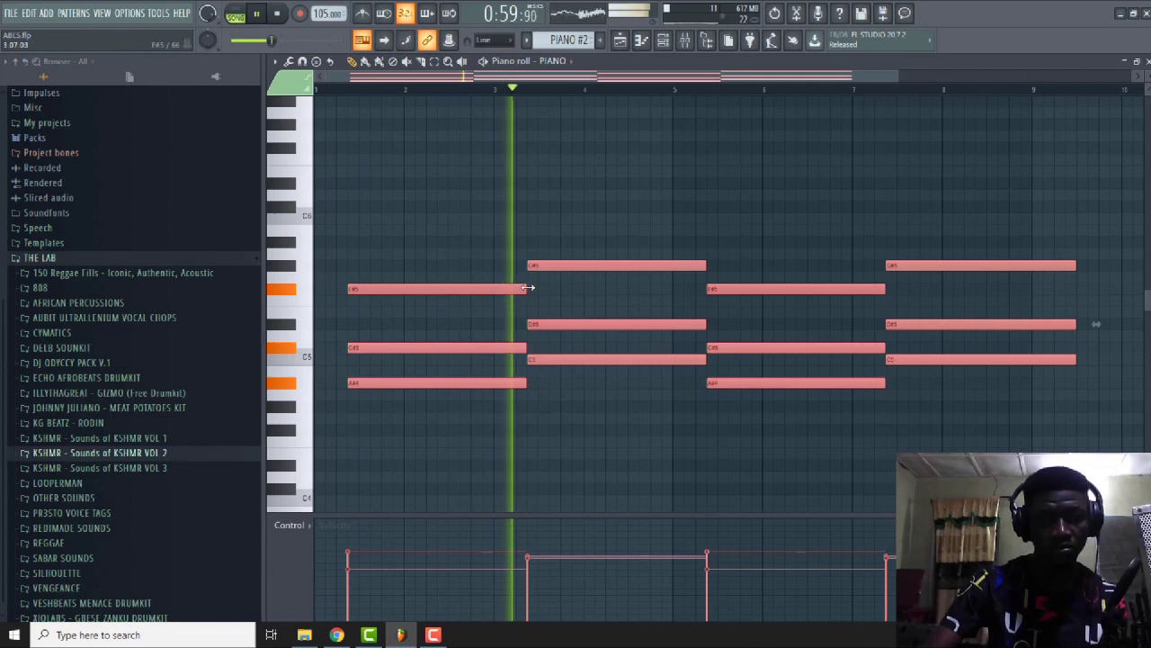
drag(529, 288, 495, 286)
click(827, 211)
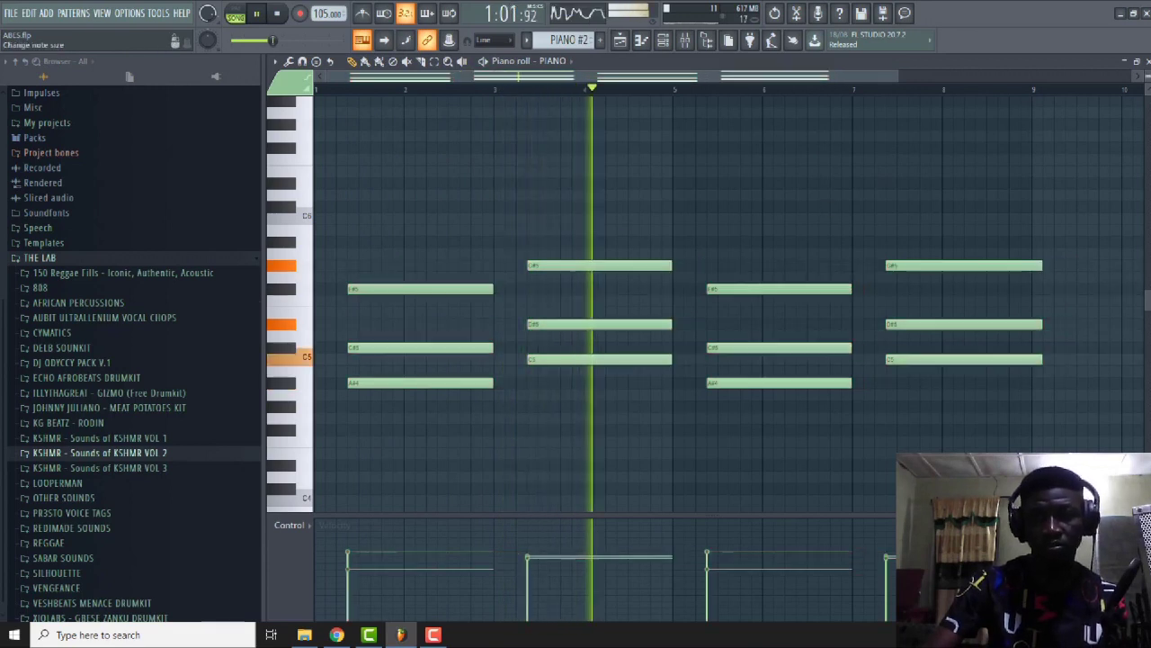
Move the top note of every PIANO #2 chord down one octave and return to the playlist.
drag(912, 304, 436, 162)
key(ctrl+Down)
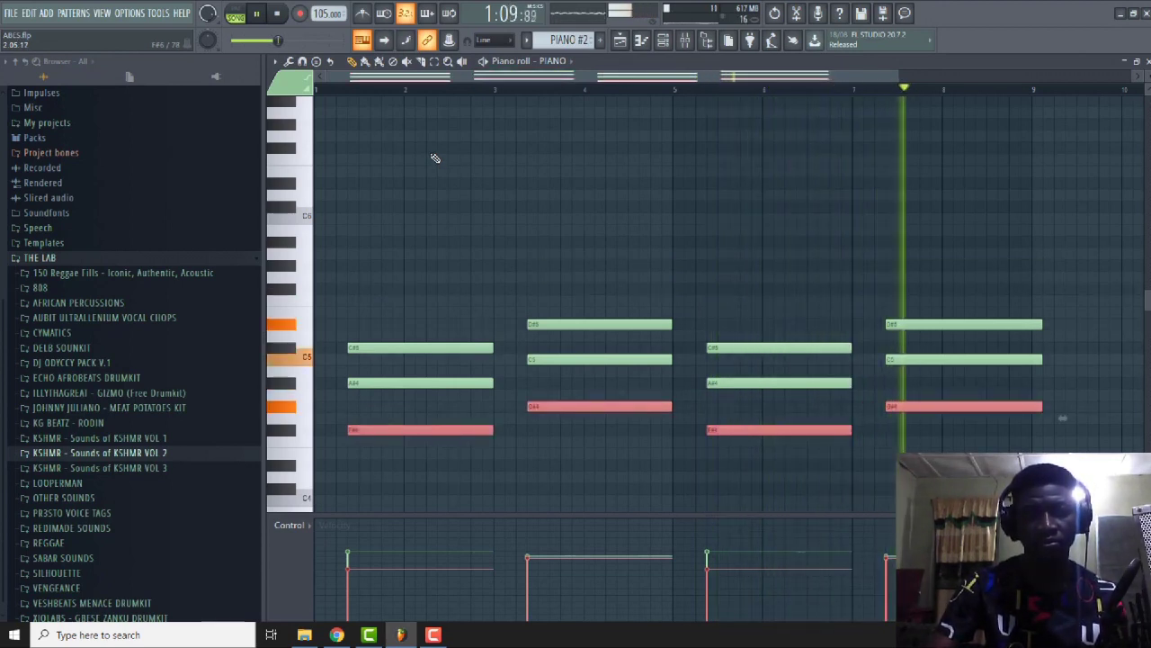
click(436, 160)
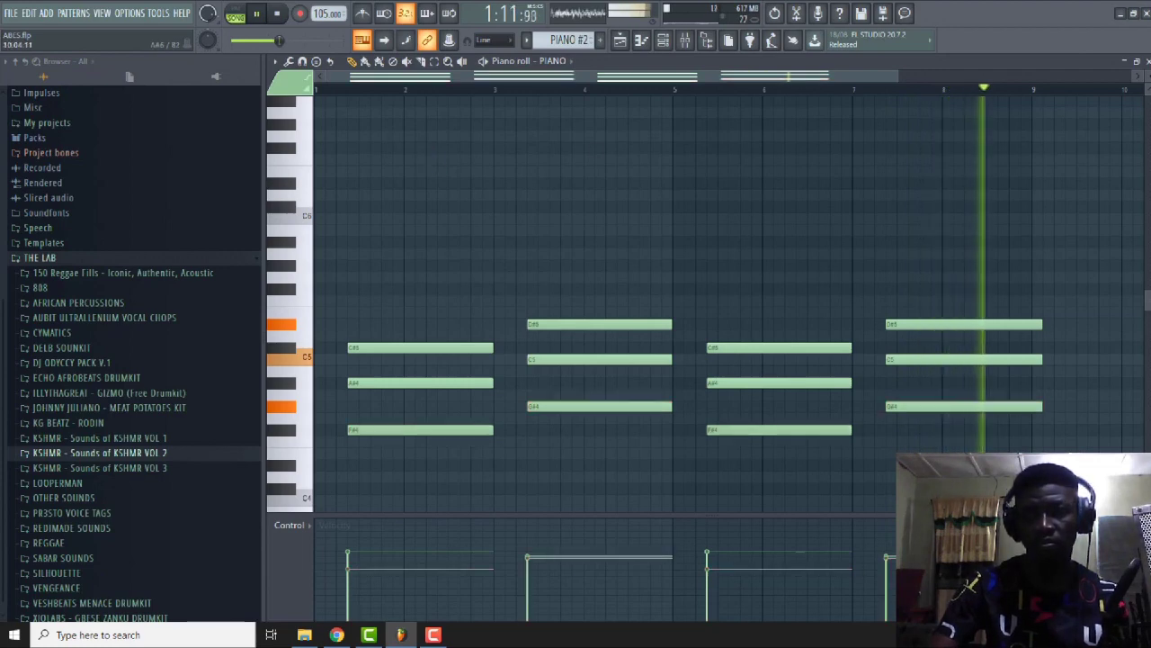
click(1147, 61)
key(F5)
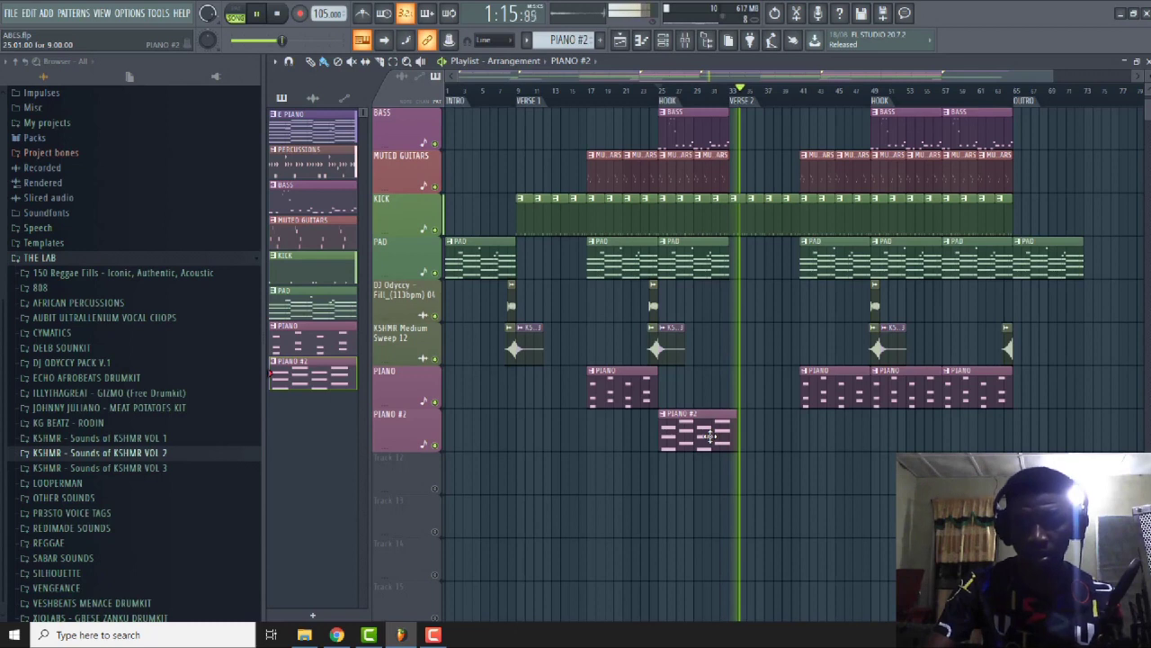
Replace the second hook's PIANO clips with two PIANO #2 clips and trim the first hook's PIANO #2 clip to end at bar 33.
mouse_move(881, 440)
mouse_down()
mouse_move(976, 427)
mouse_move(938, 396)
mouse_up()
right_click(938, 395)
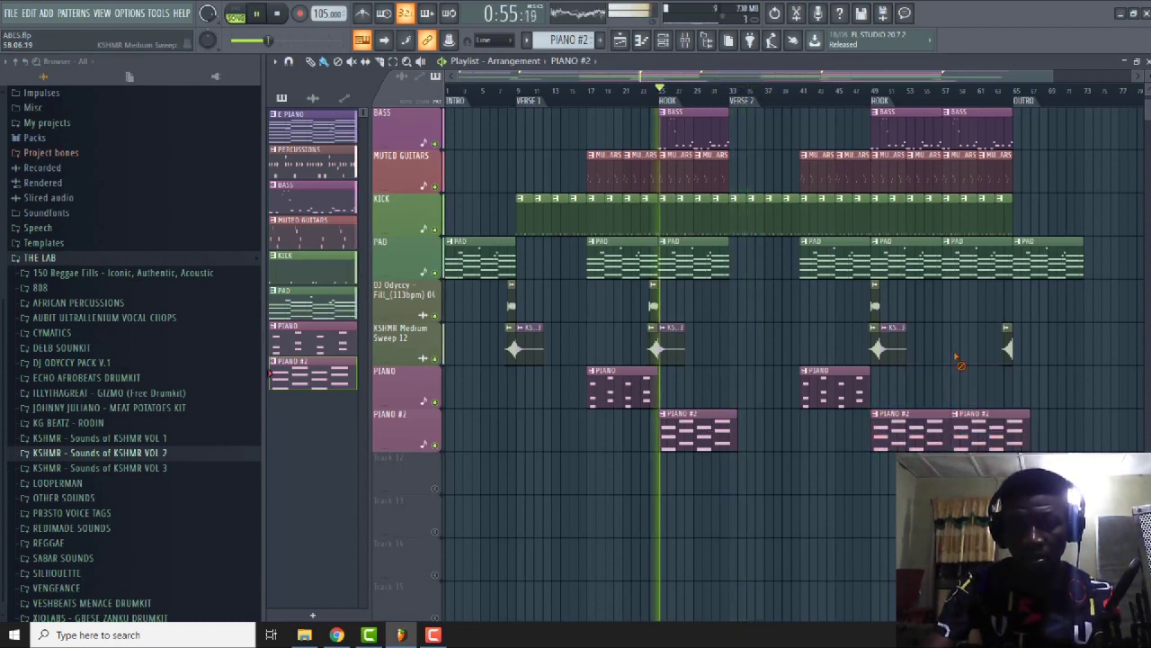
drag(738, 418, 732, 418)
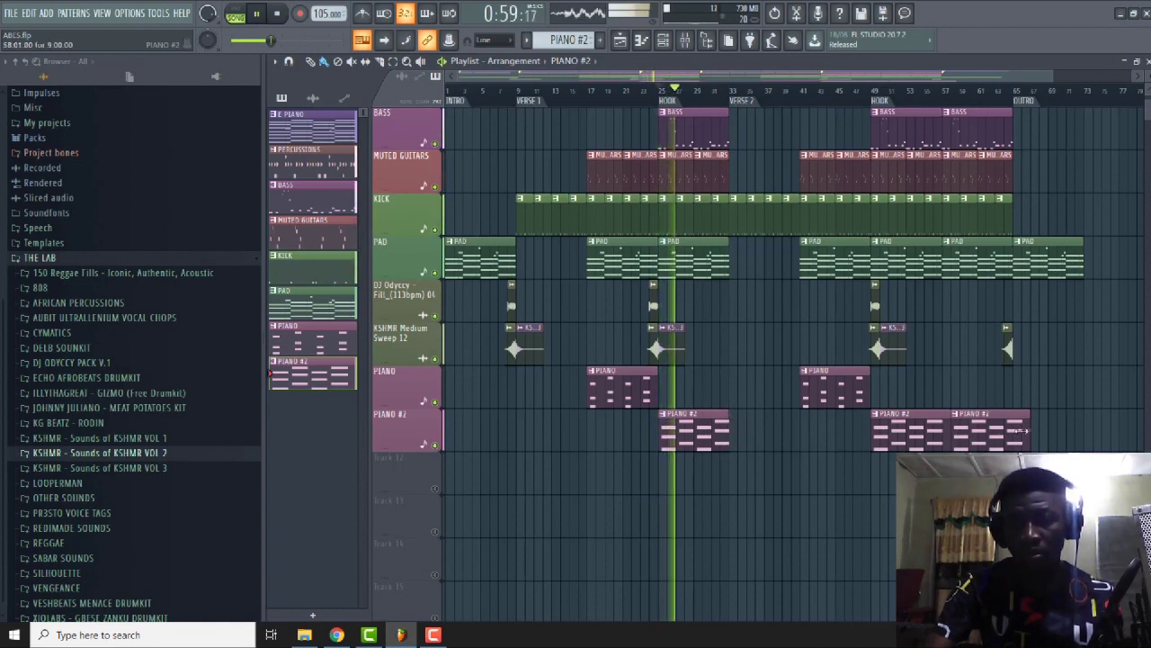
Move the second hook's second PIANO #2 clip to start at bar 57 and trim its end to bar 65.
drag(949, 418, 940, 418)
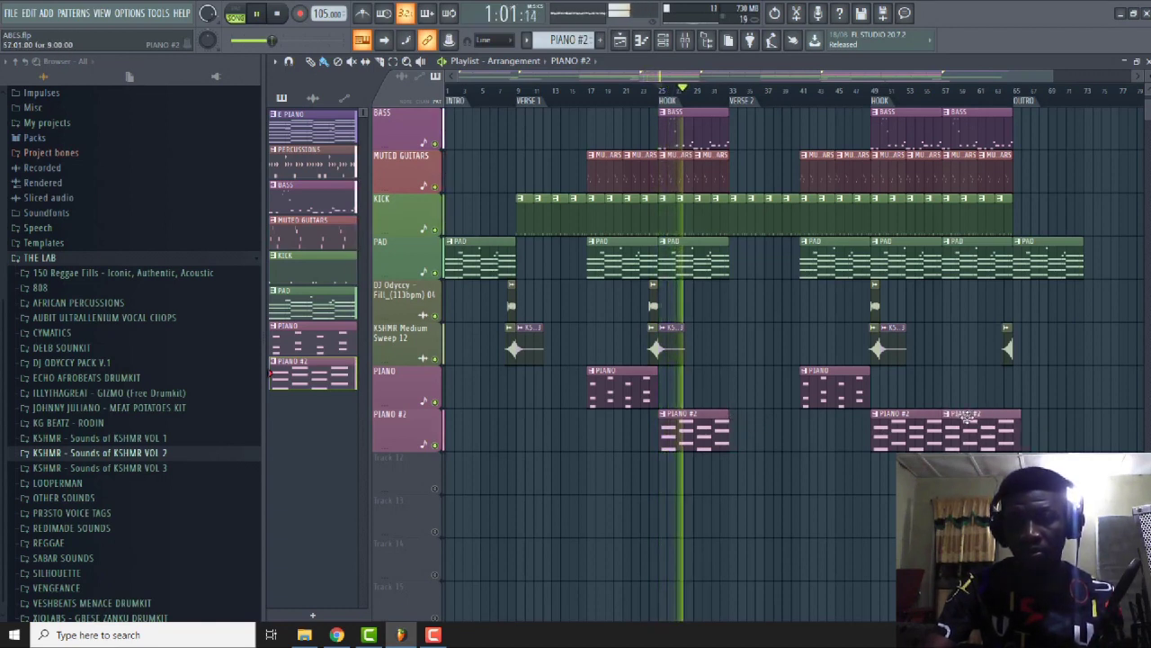
drag(1022, 416, 1014, 415)
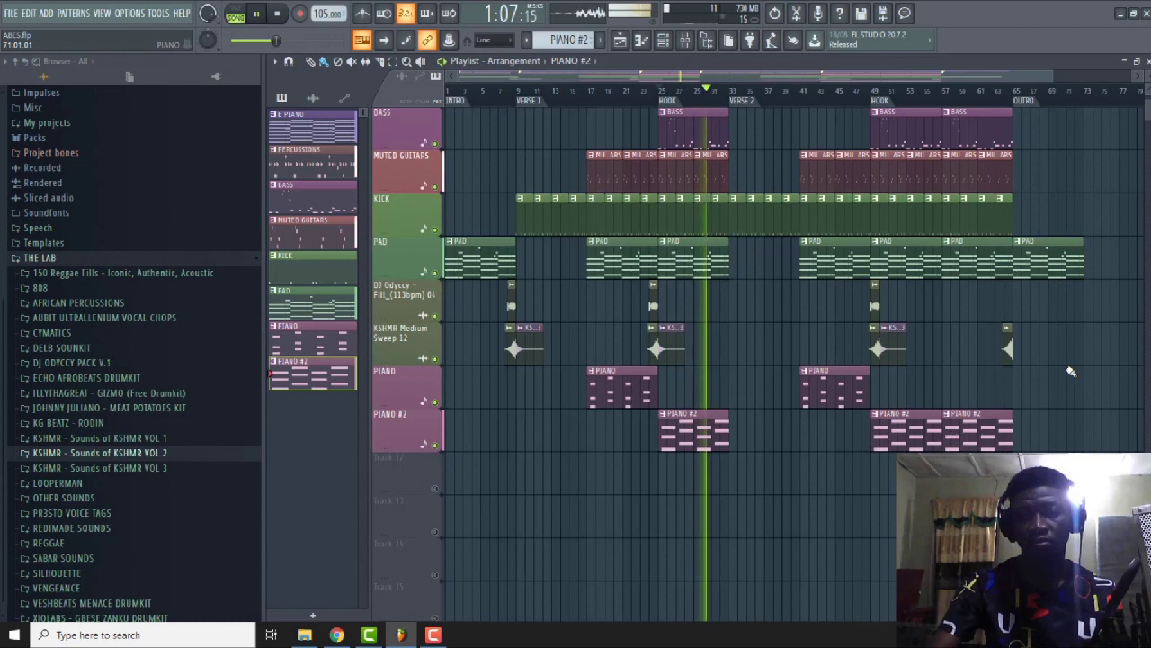
Add the DJ Odyccy fill and KSHMR Crash 03 at the transition into the outro, play it back and save the project.
click(995, 88)
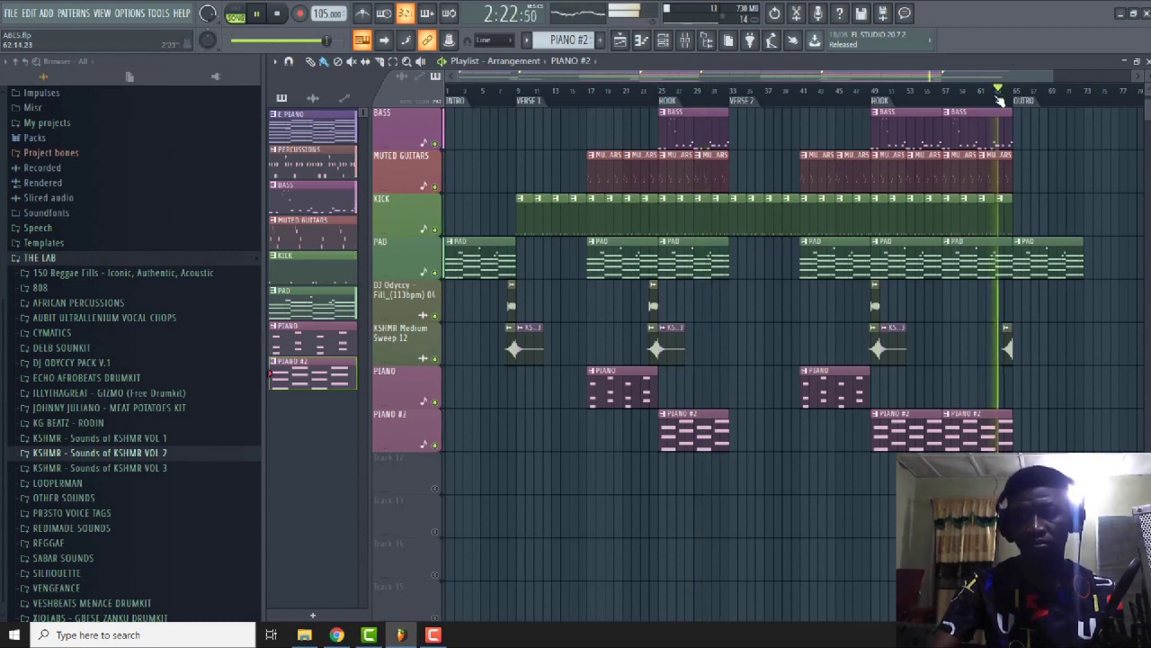
click(940, 306)
click(1009, 305)
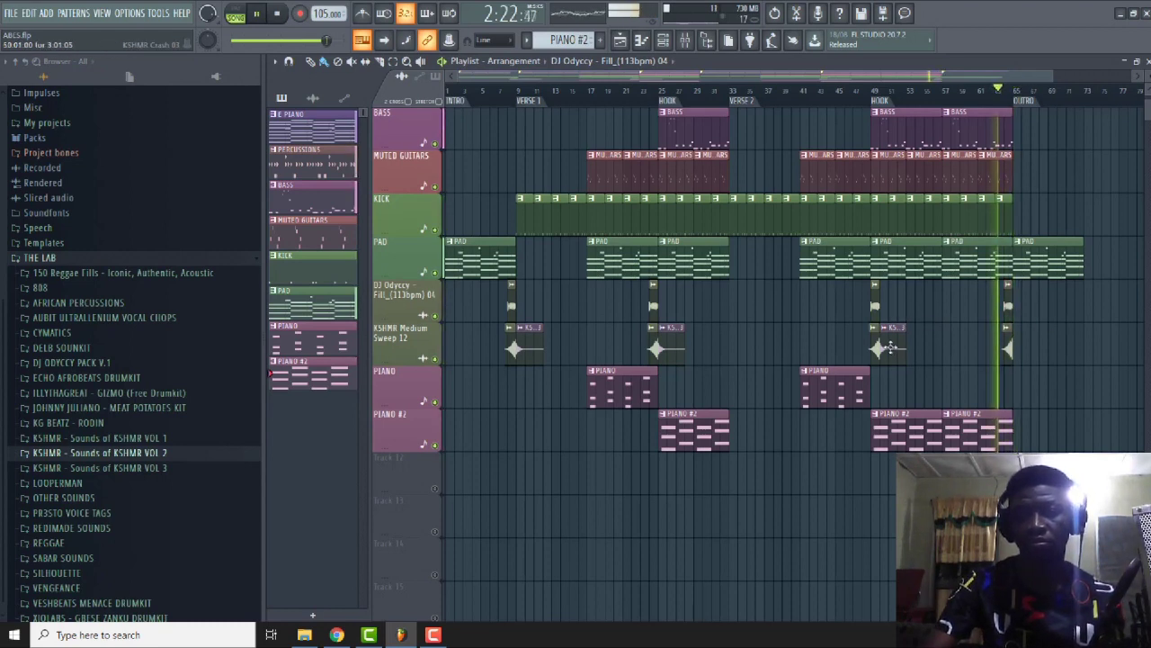
click(1008, 349)
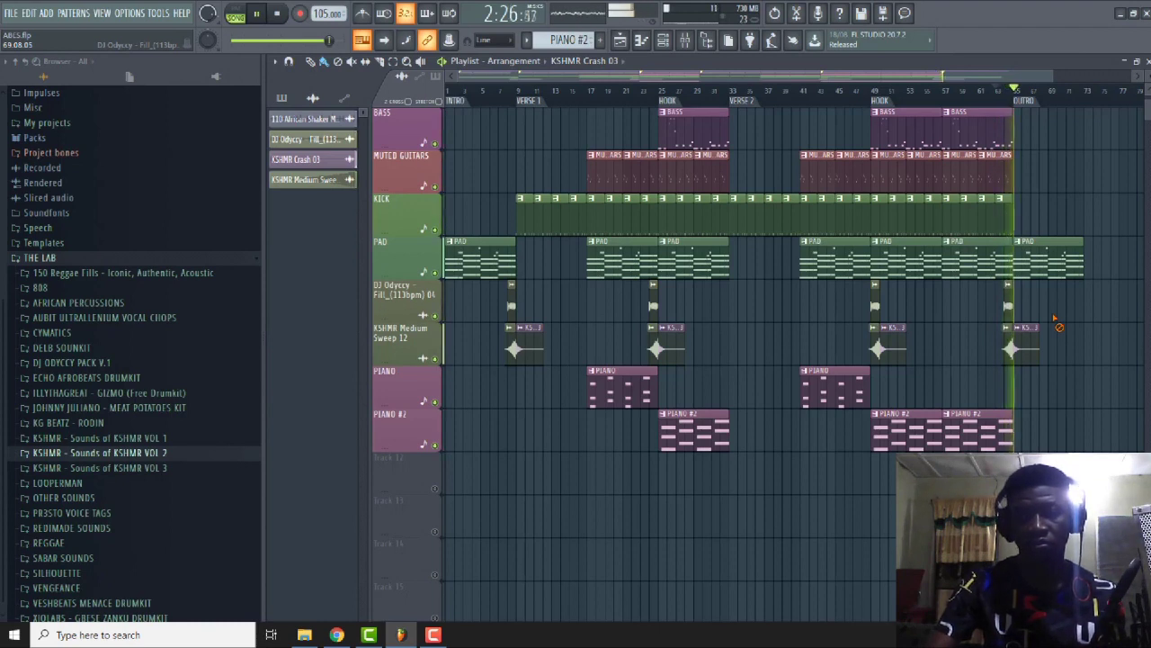
key(ctrl+s)
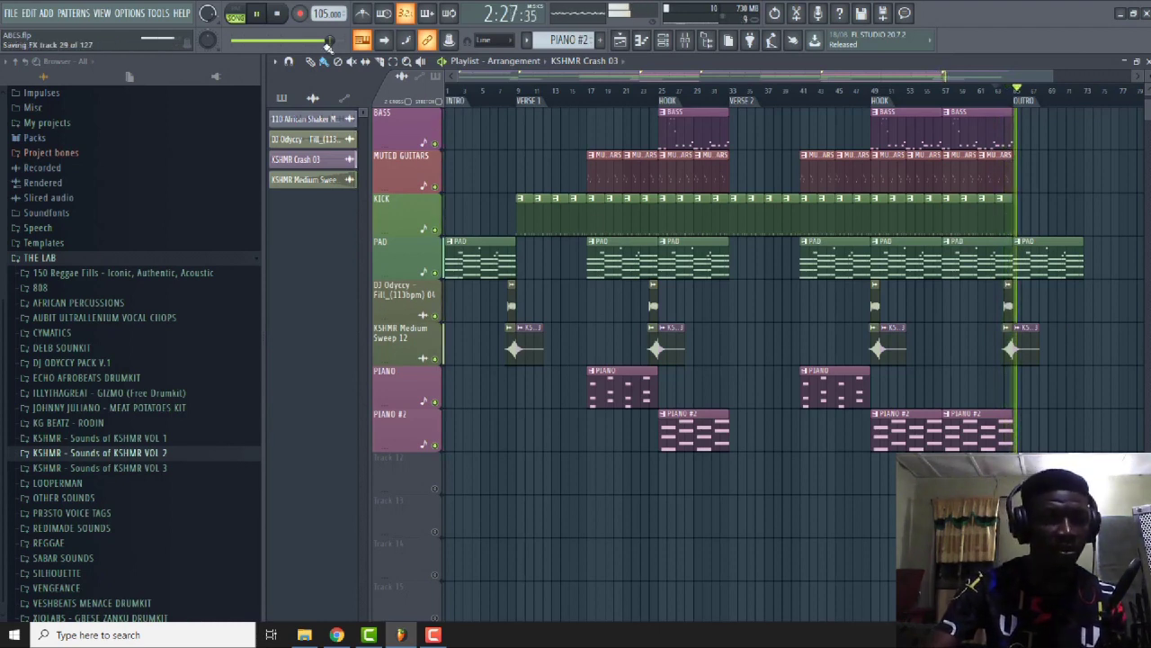
click(280, 14)
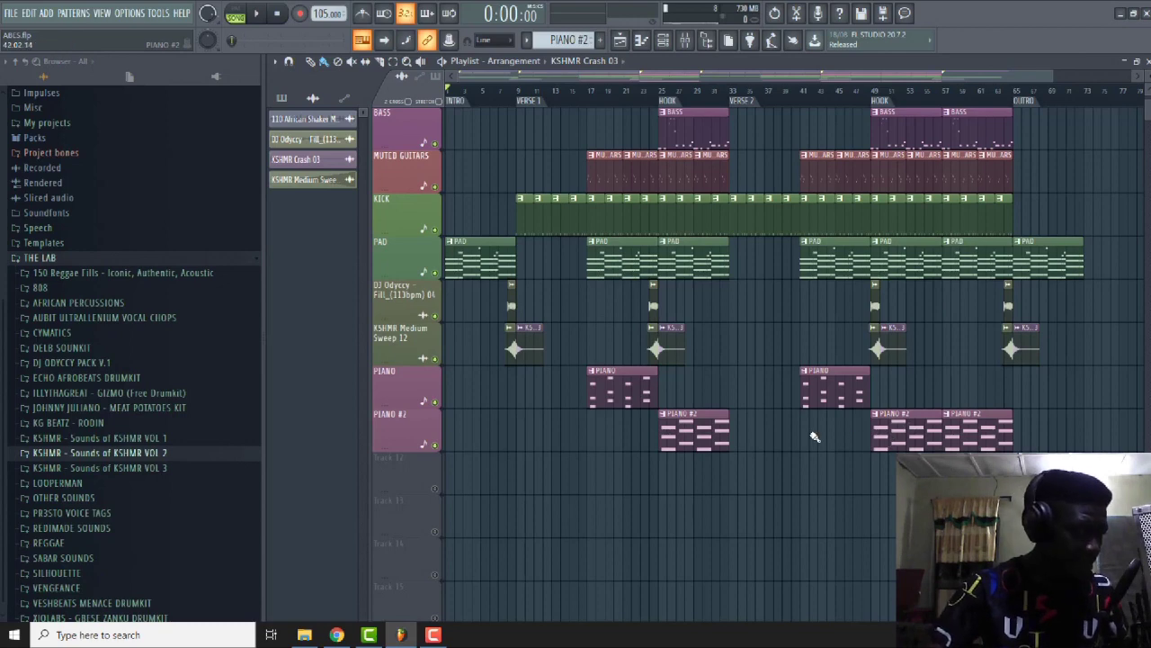
Select the intro from bar 1 to bar 9 as the playlist's time range.
scroll(814, 437, up, 3)
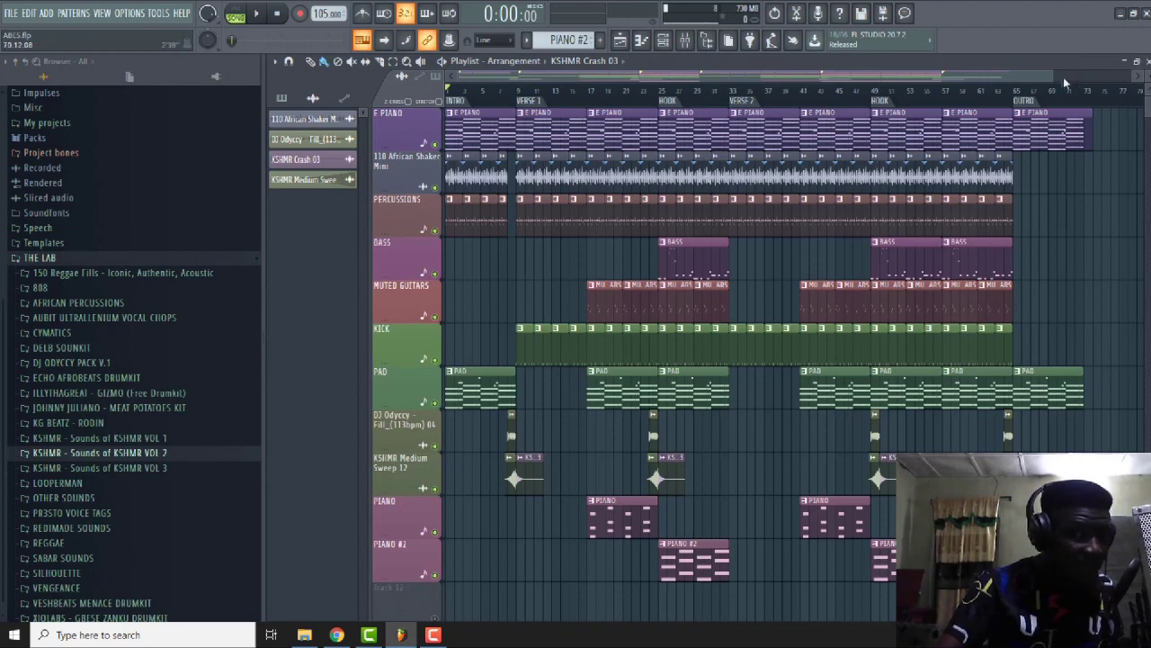
drag(1055, 75, 310, 18)
click(304, 15)
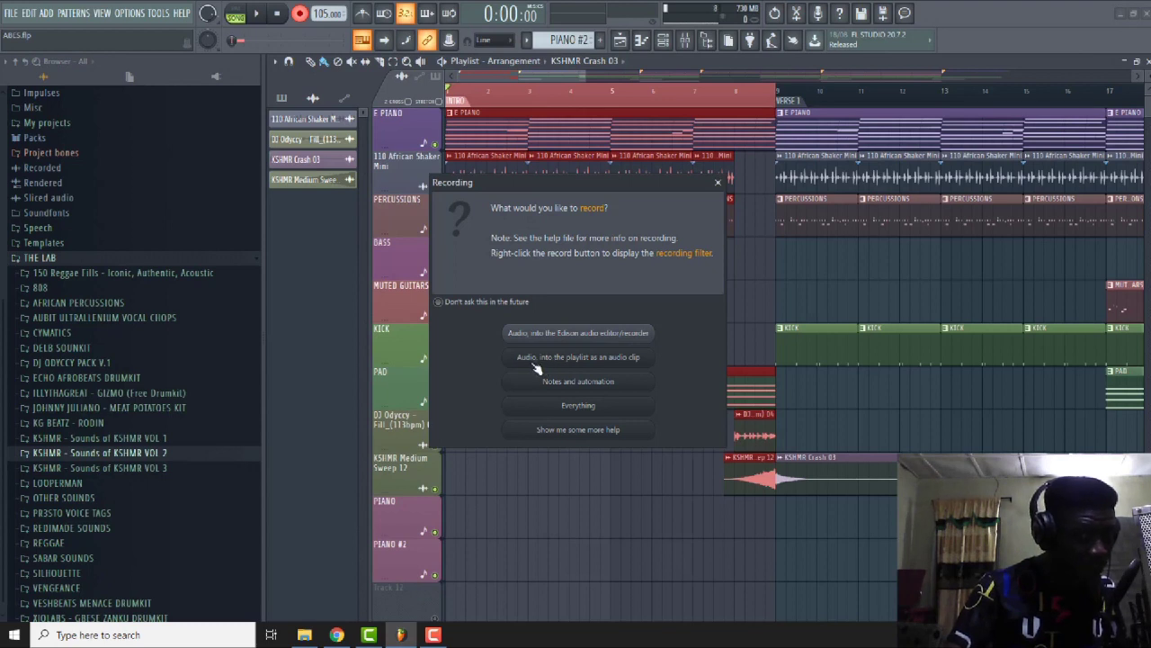
click(627, 358)
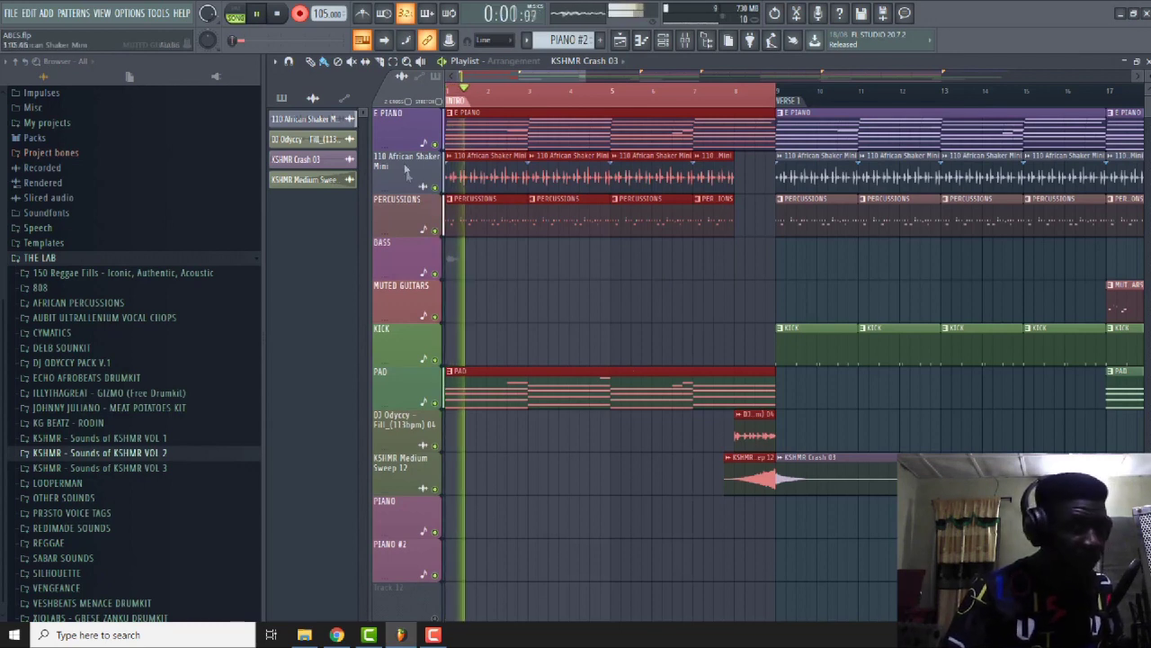
click(278, 15)
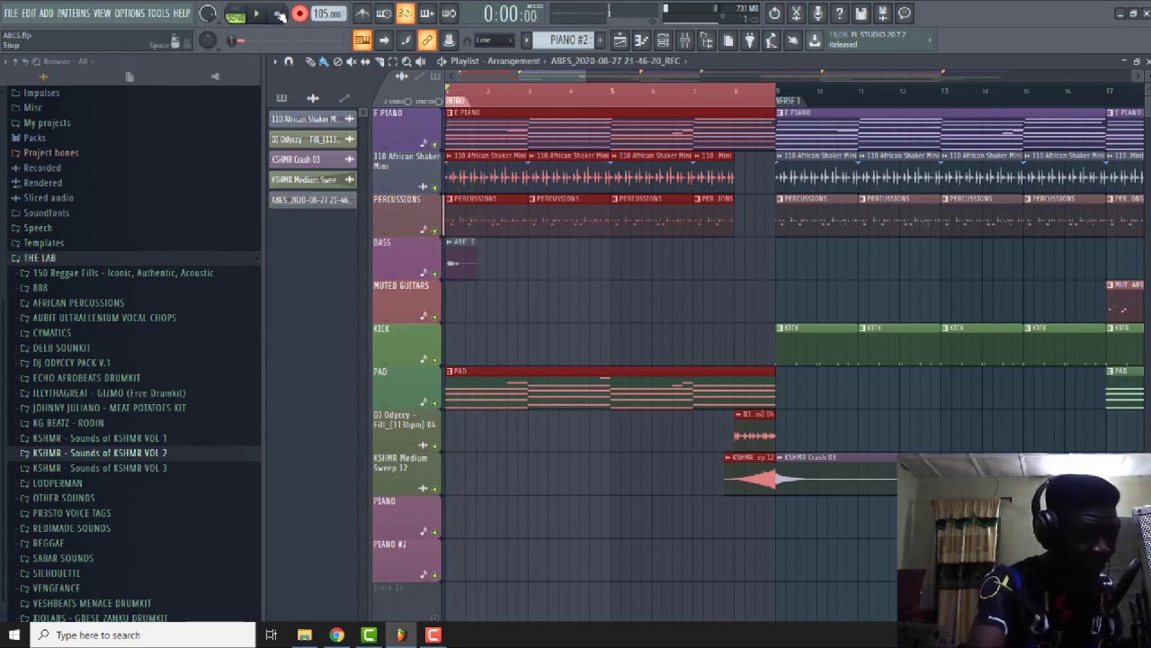
key(ctrl+z)
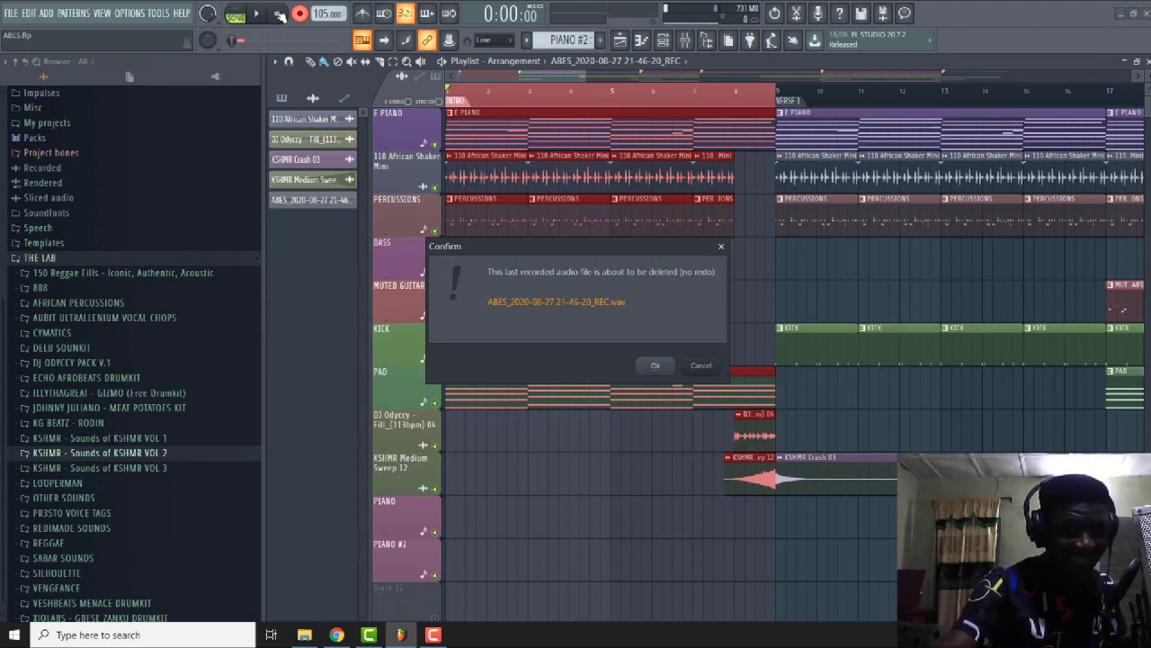
key(Return)
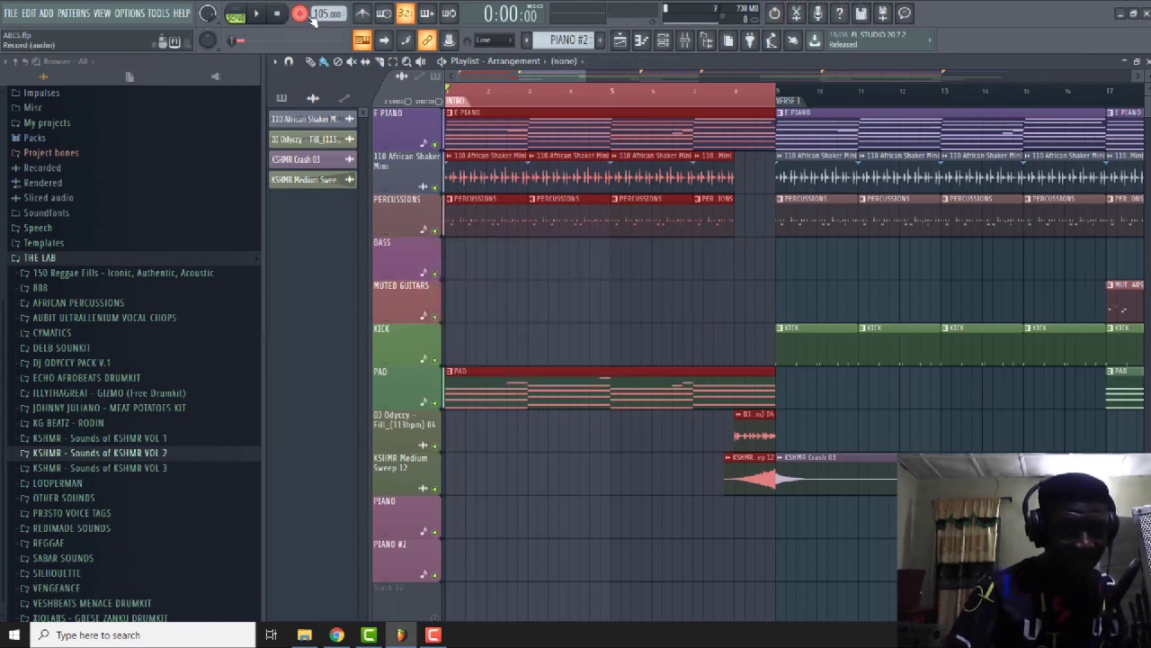
key(space)
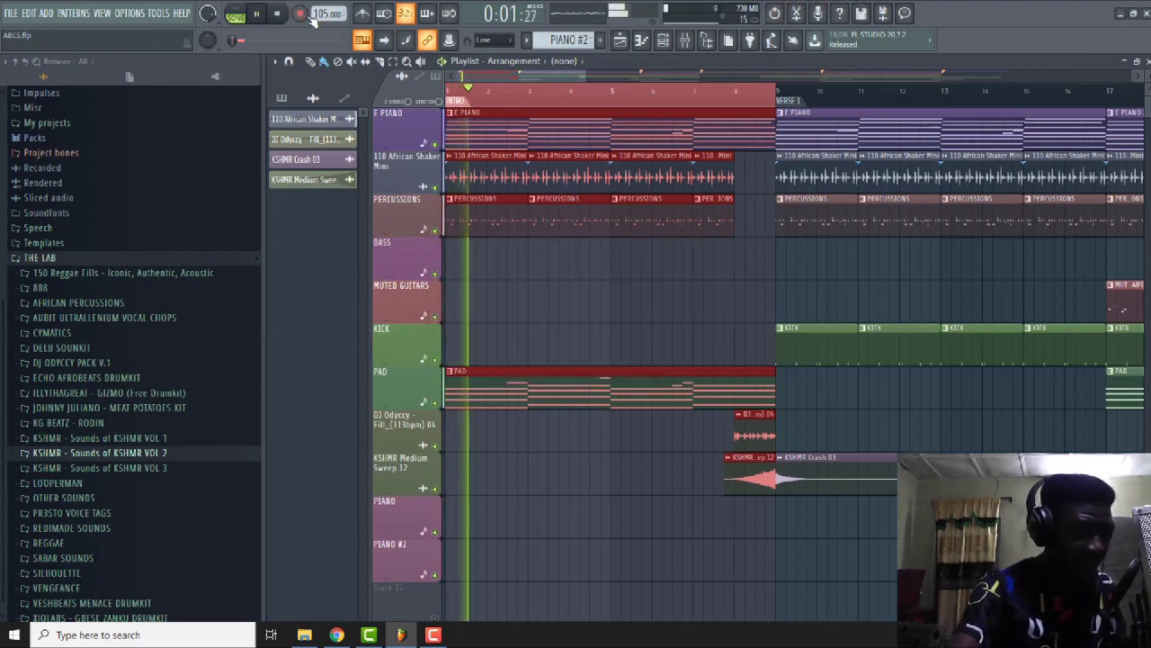
key(space)
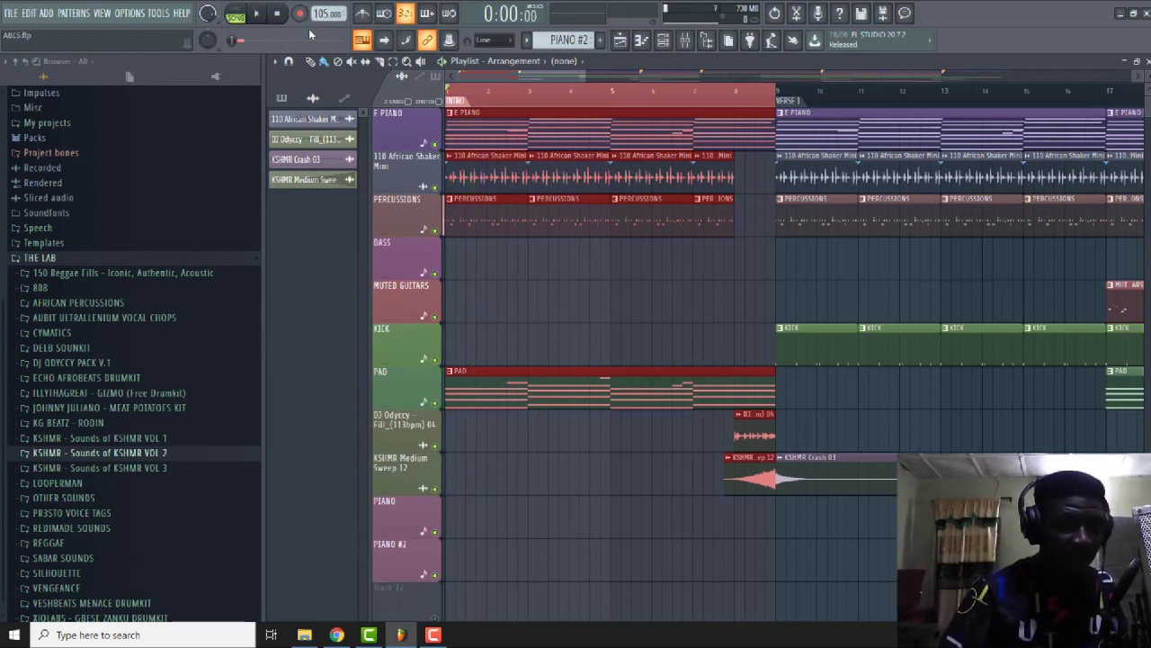
Record an audio take into the playlist as an audio clip, starting at bar 1 of the intro.
click(300, 14)
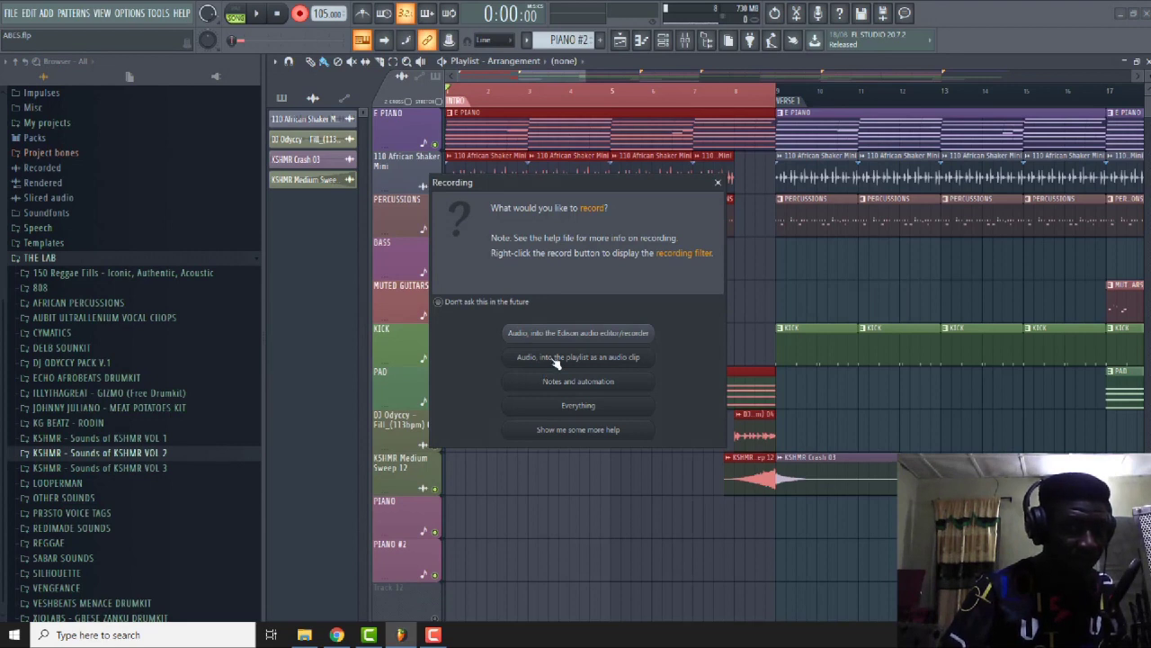
click(556, 358)
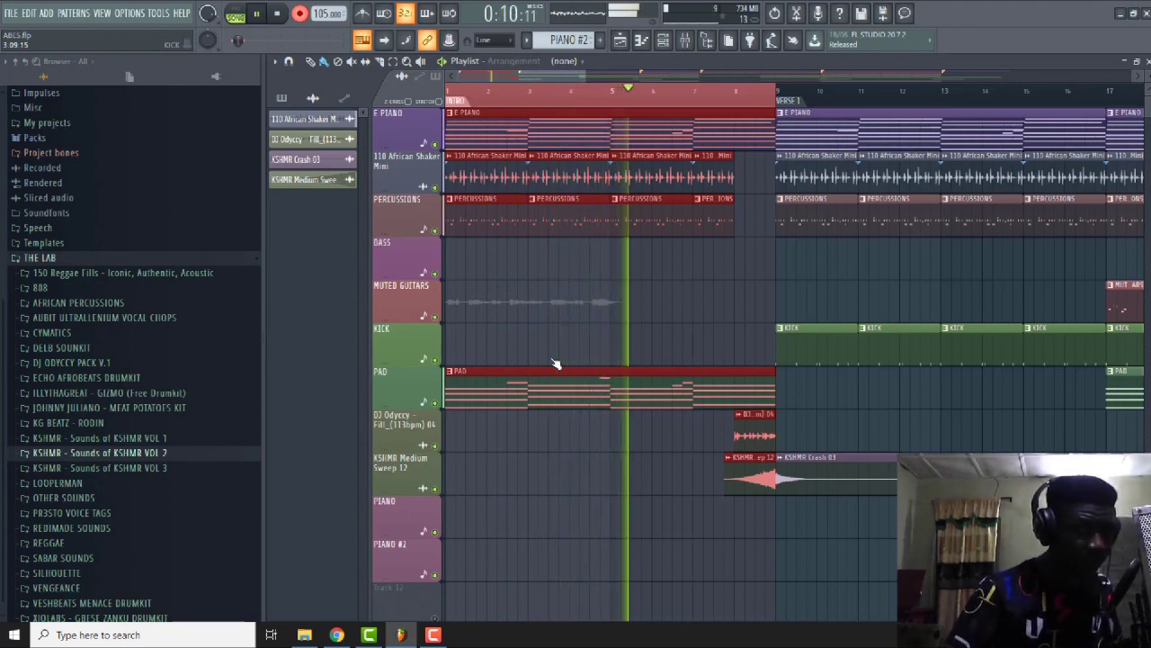
click(277, 13)
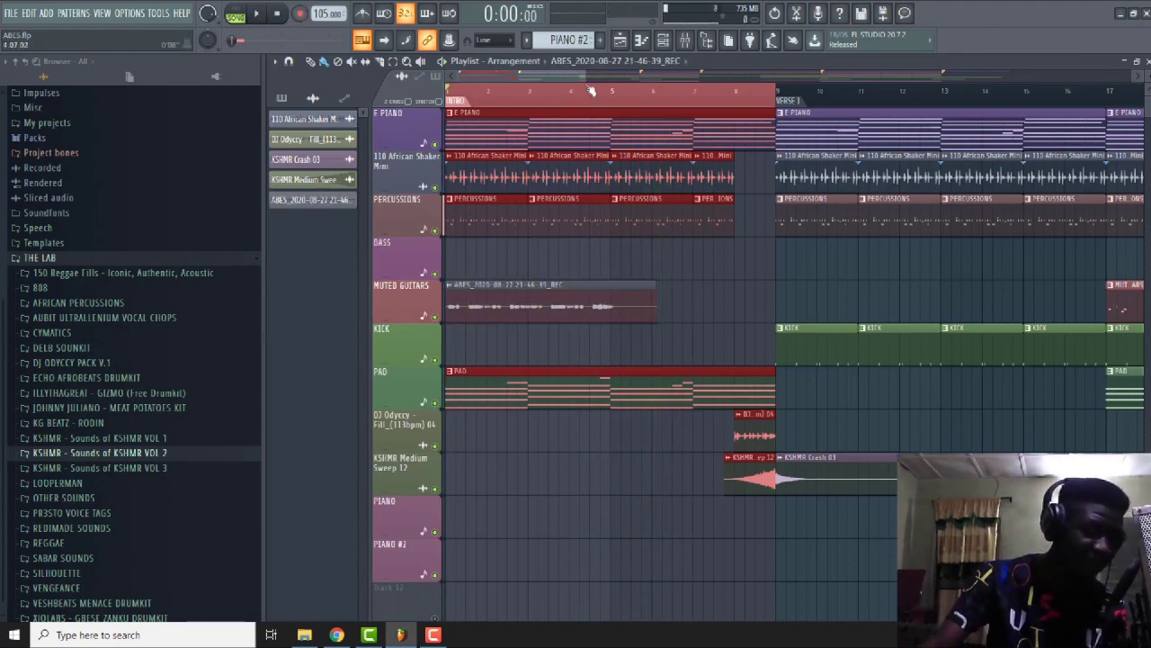
Trim the recorded sample's leading silence with a setting of 2% so the sound starts at bar 1, and check it in playback.
scroll(491, 95, up, 3)
scroll(491, 95, up, 2)
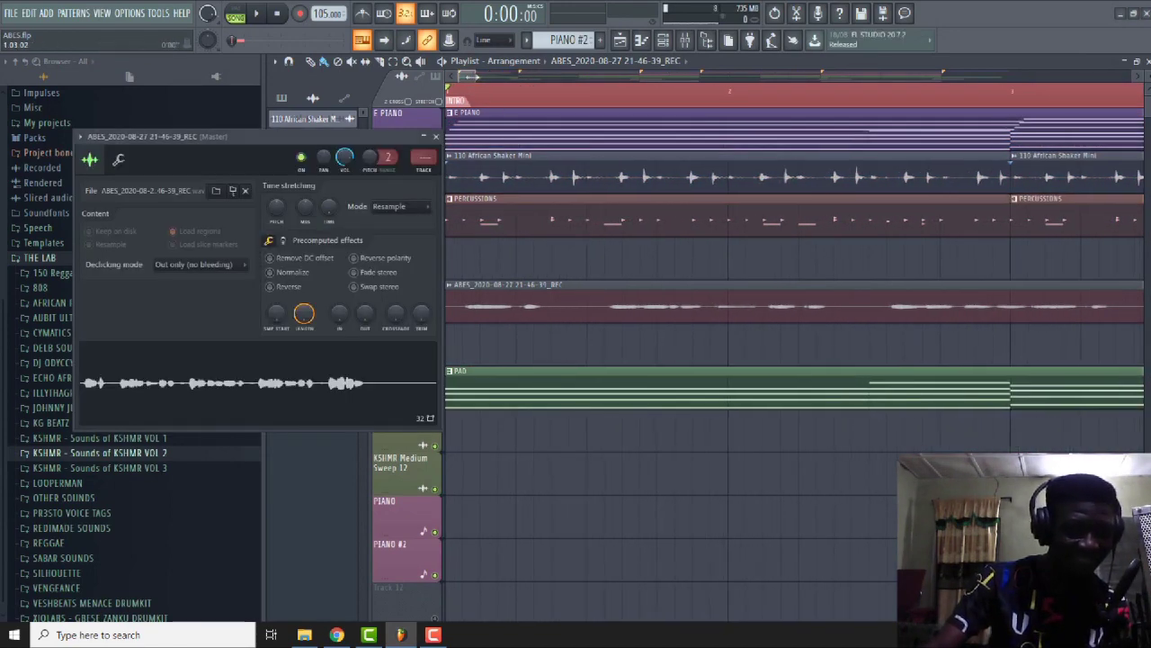
scroll(458, 75, up, 2)
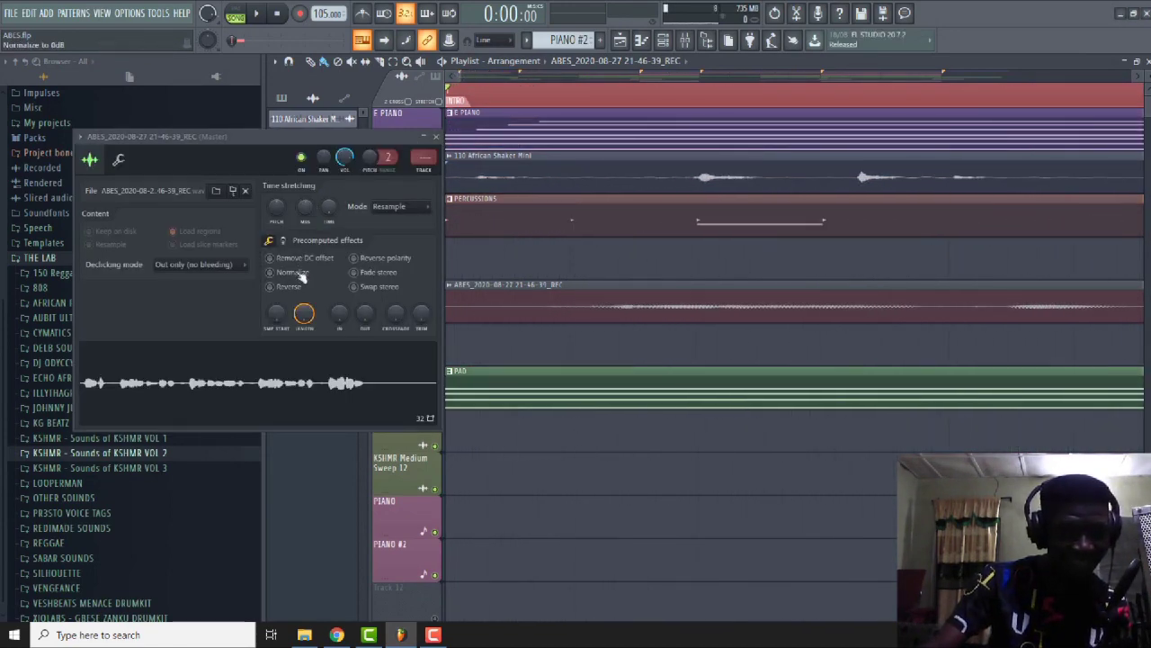
scroll(276, 313, up, 1)
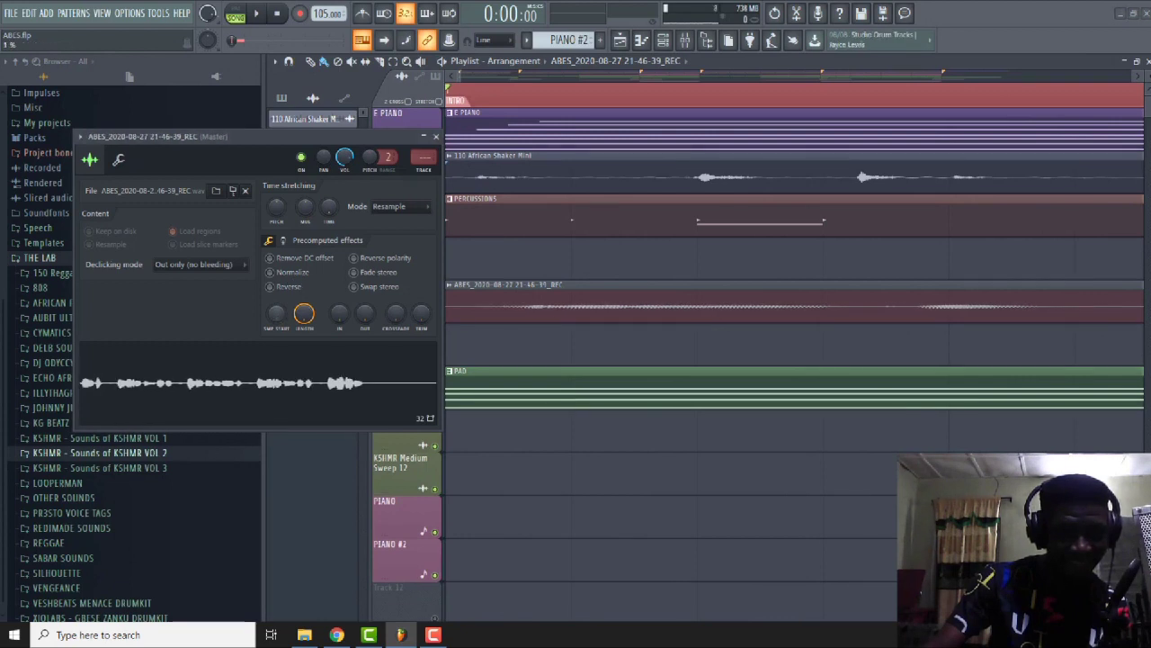
key(space)
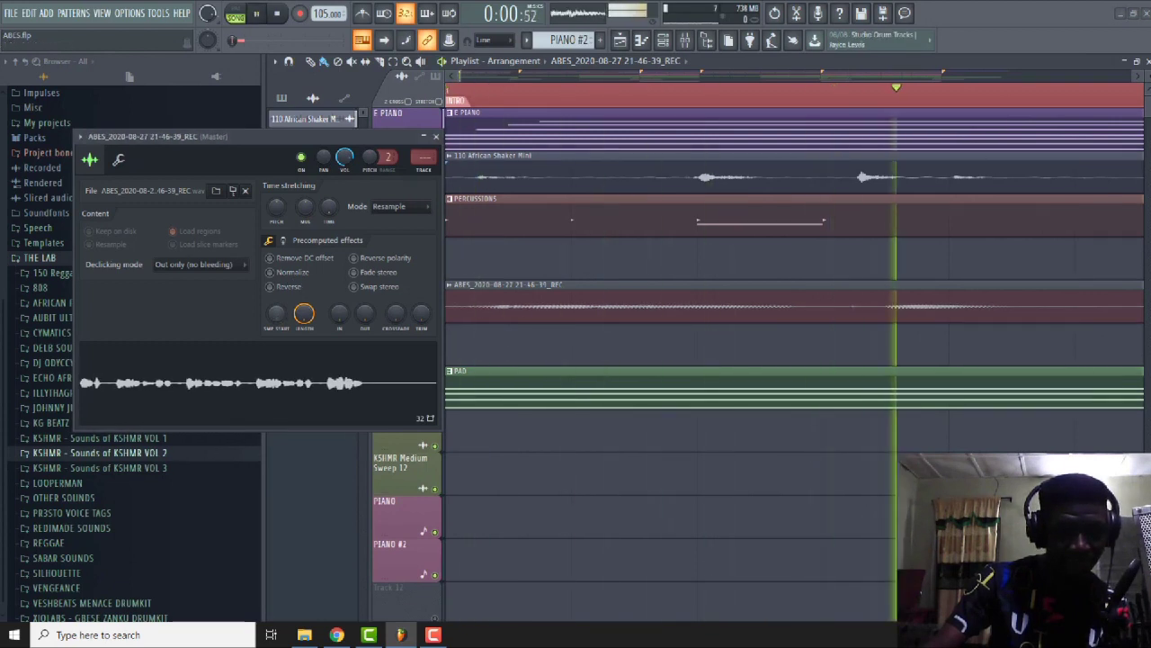
scroll(276, 313, up, 1)
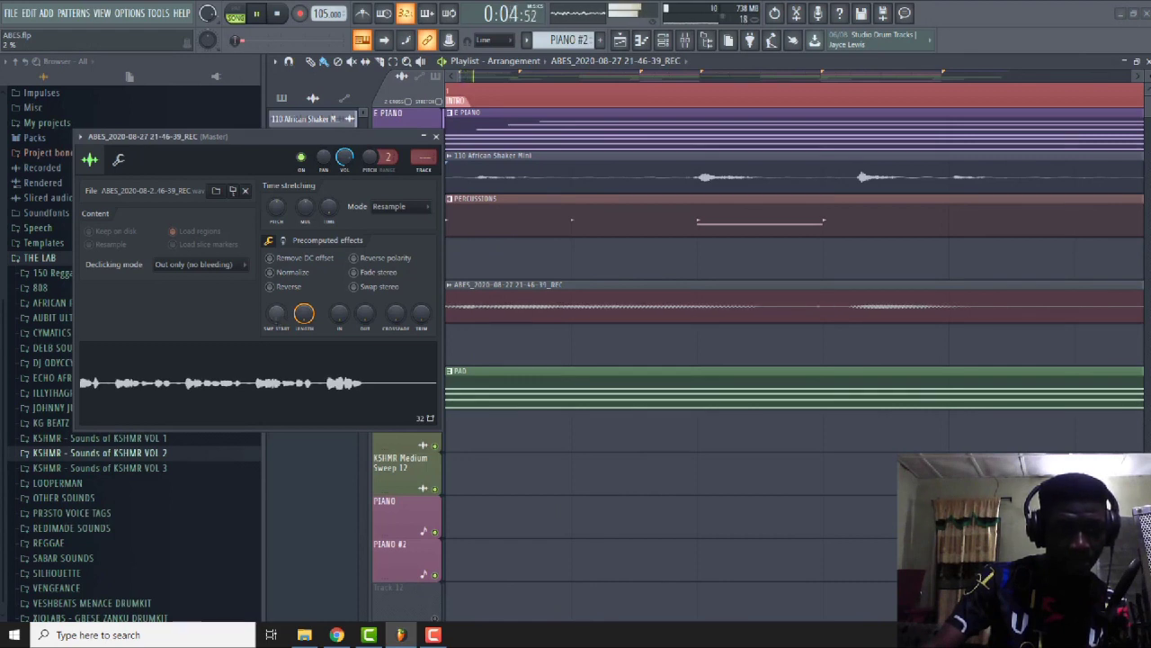
click(436, 137)
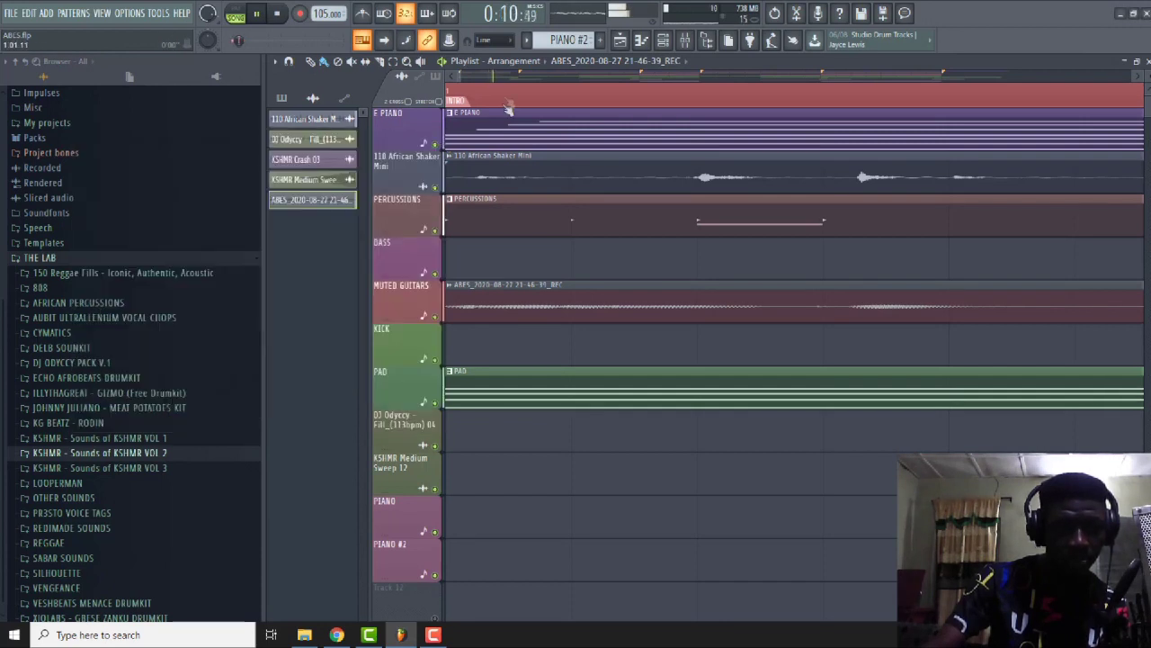
key(space)
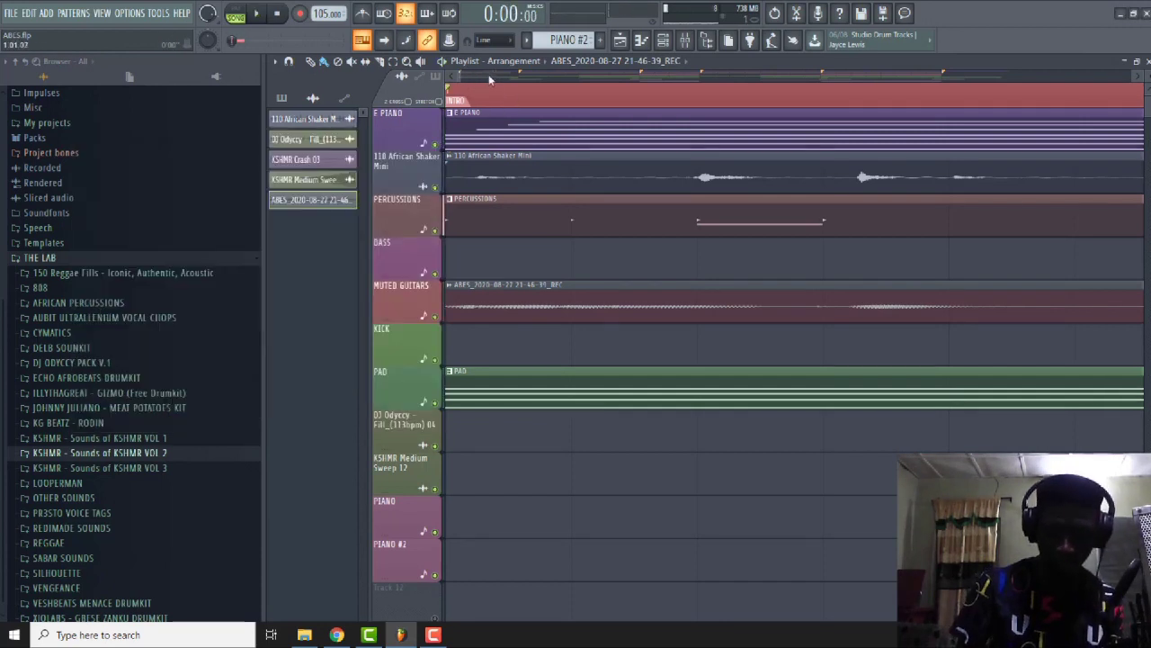
Move the recorded audio clip from the MUTED GUITARS track to Track 12 and name that track after the clip.
drag(459, 76, 686, 54)
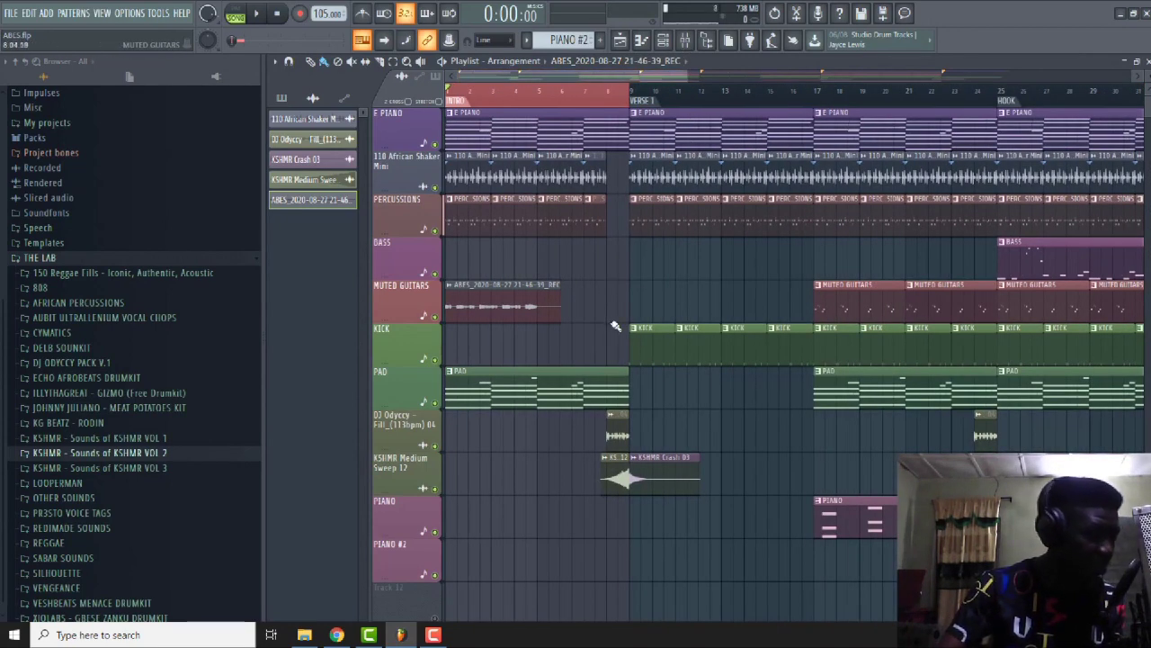
drag(504, 299, 455, 480)
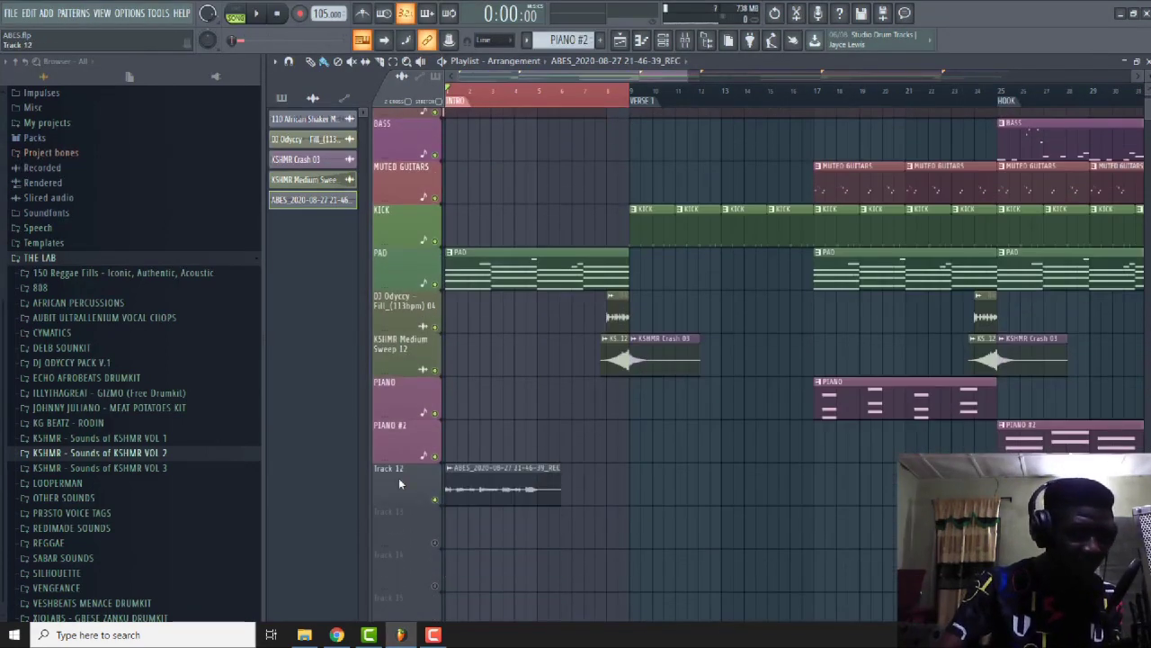
right_click(402, 477)
click(437, 364)
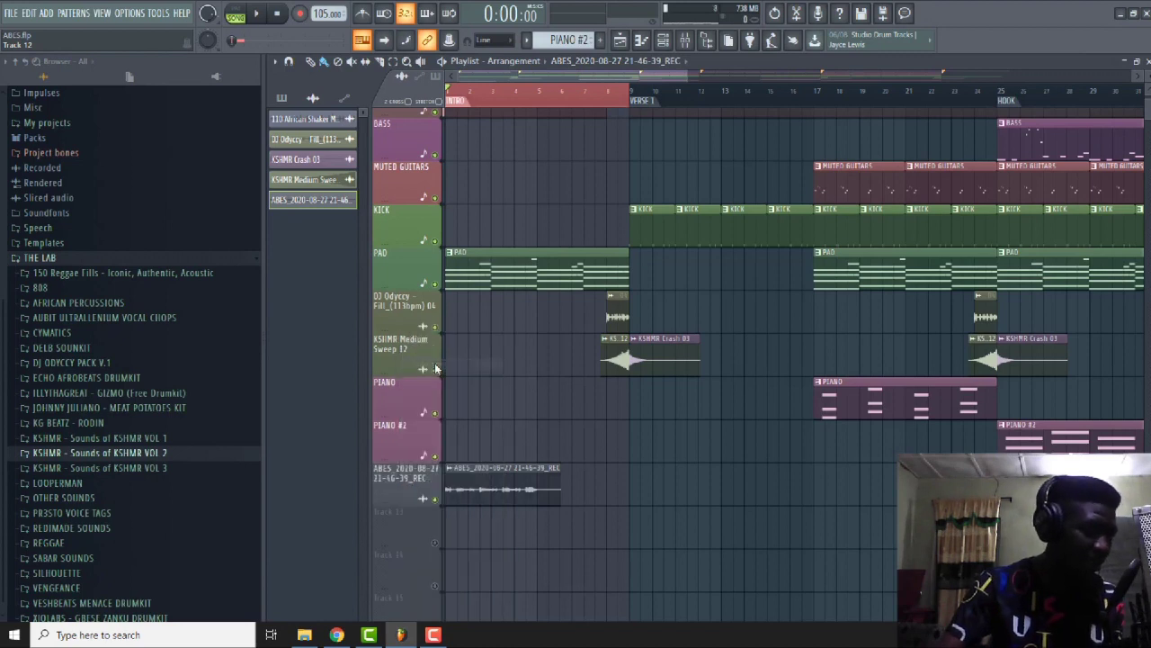
Rename the recorded clip RADIO EFFECT, color it teal and apply the same name and color to its track.
right_click(436, 368)
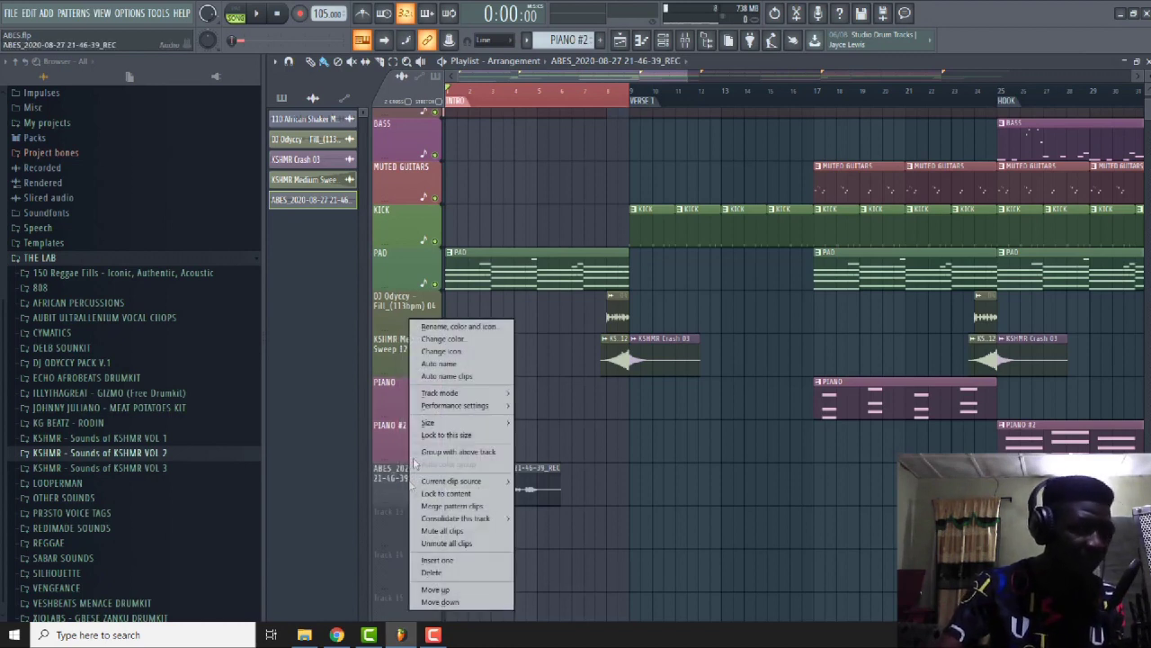
right_click(312, 202)
click(363, 251)
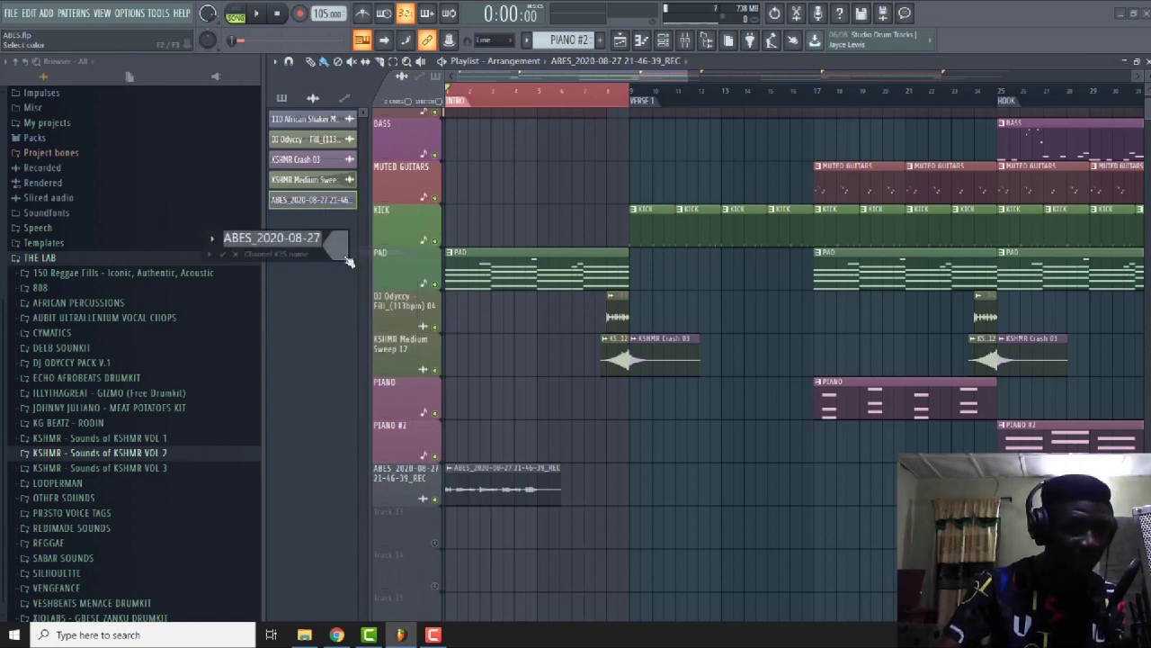
text(RADIO EFFECT)
key(Return)
Trim the RADIO EFFECT clip to end at bar 5, duplicate it to fill bars 5 to 9, and clear the intro time selection.
key(space)
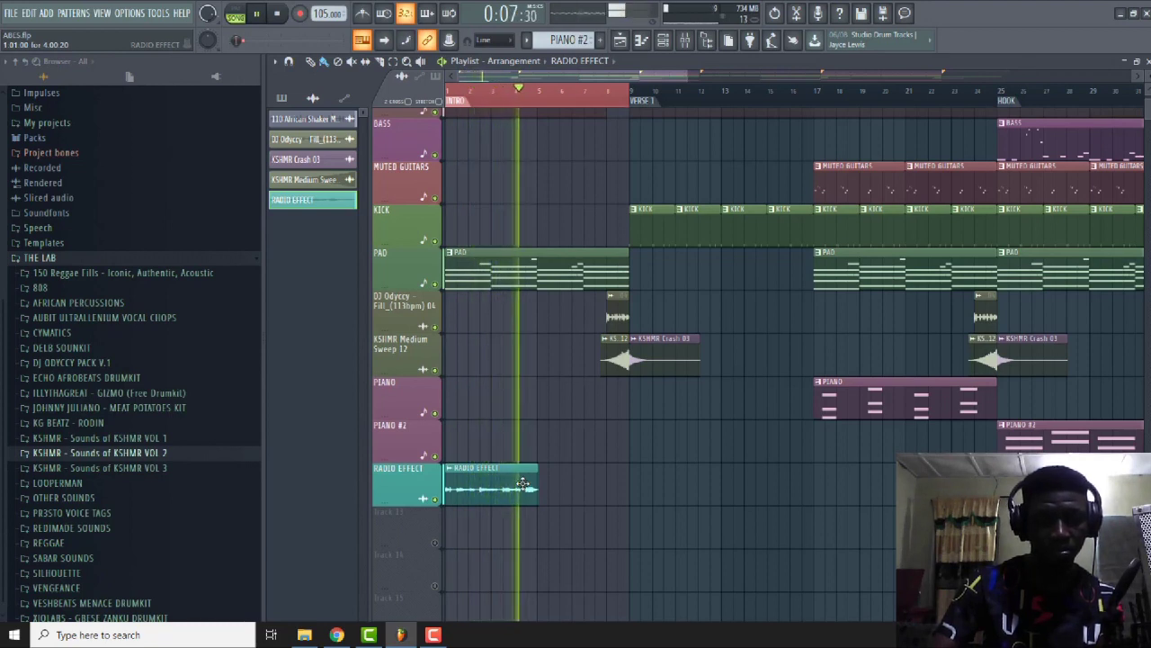
drag(501, 487, 591, 496)
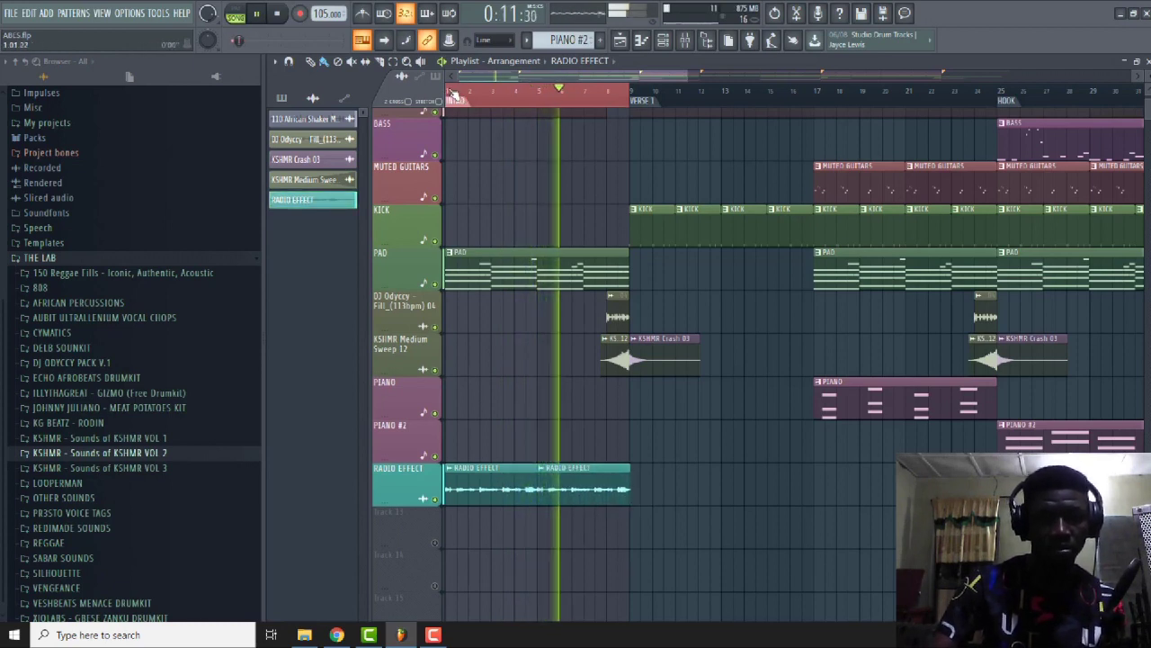
click(453, 95)
key(space)
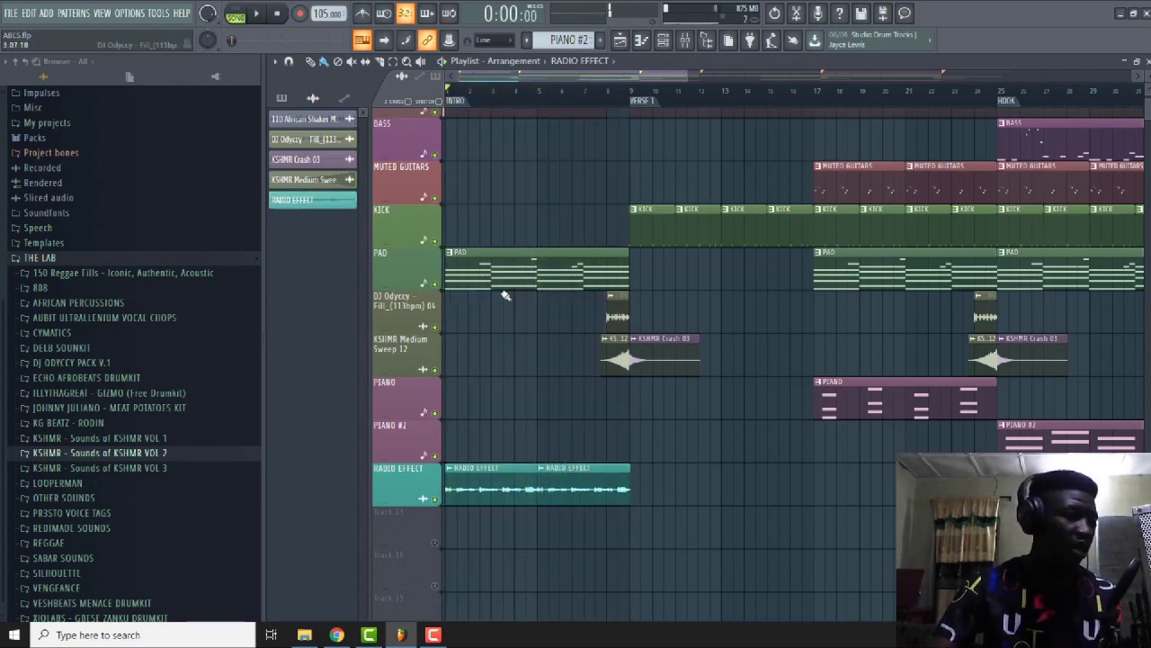
scroll(684, 79, down, 5)
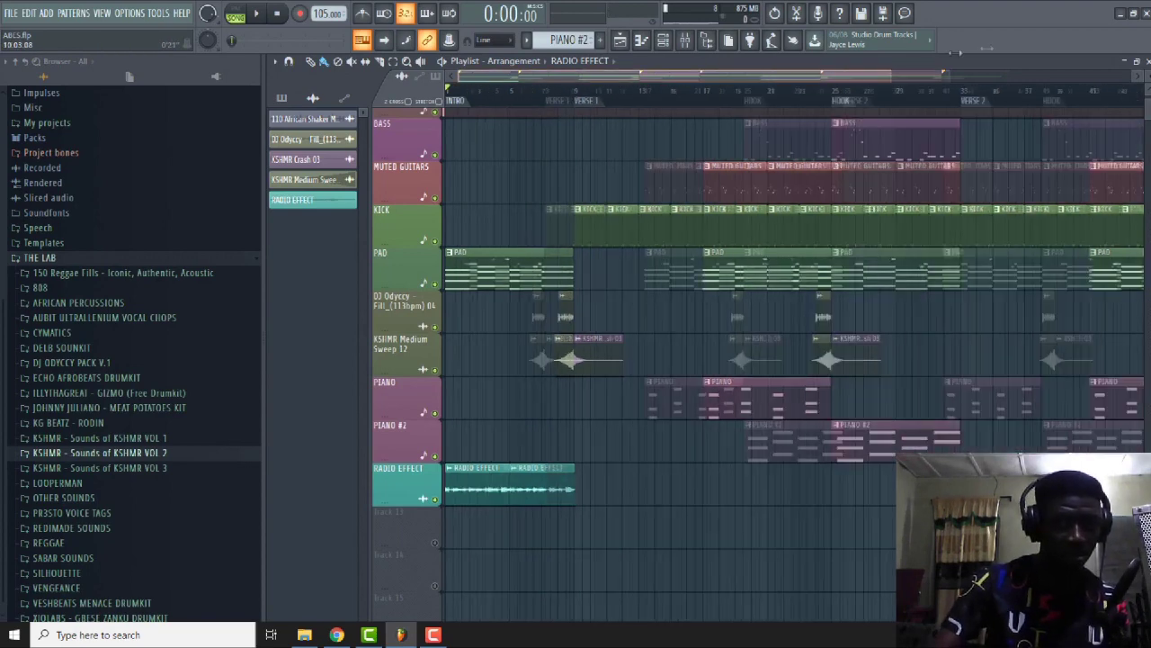